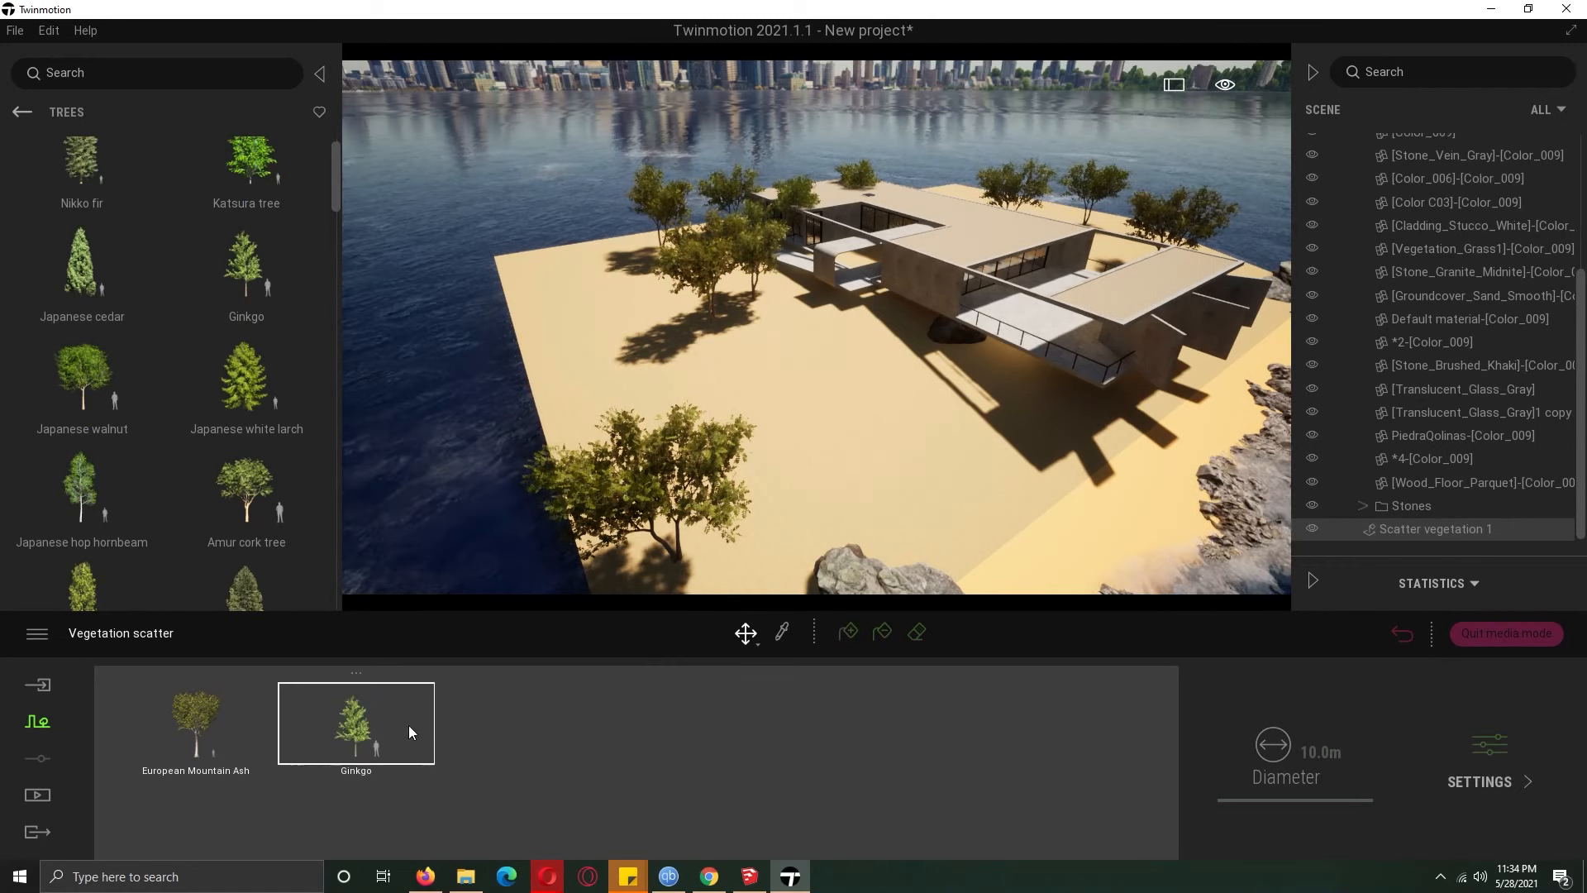
Scatter Ginkgo, Eastern white pine and Norway Spruce trees over the sandy ground around the house
{"action": "scroll", "coordinate": [248, 305], "scroll_direction": "down", "scroll_amount": 5}
{"action": "mouse_move", "coordinate": [306, 230]}
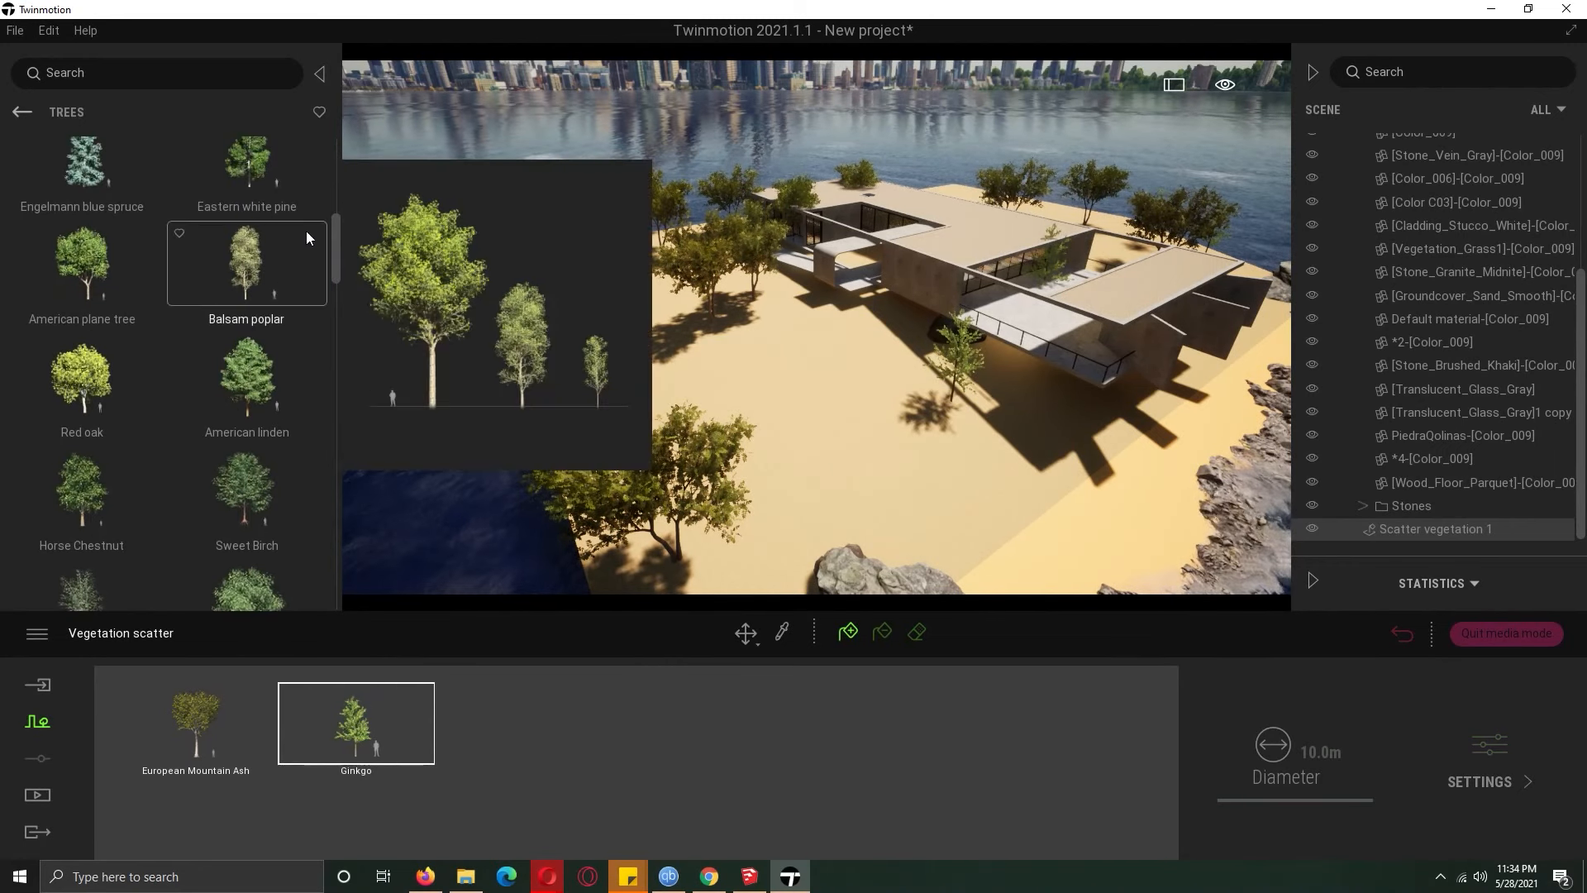
{"action": "left_click_drag", "start_coordinate": [247, 169], "coordinate": [533, 737]}
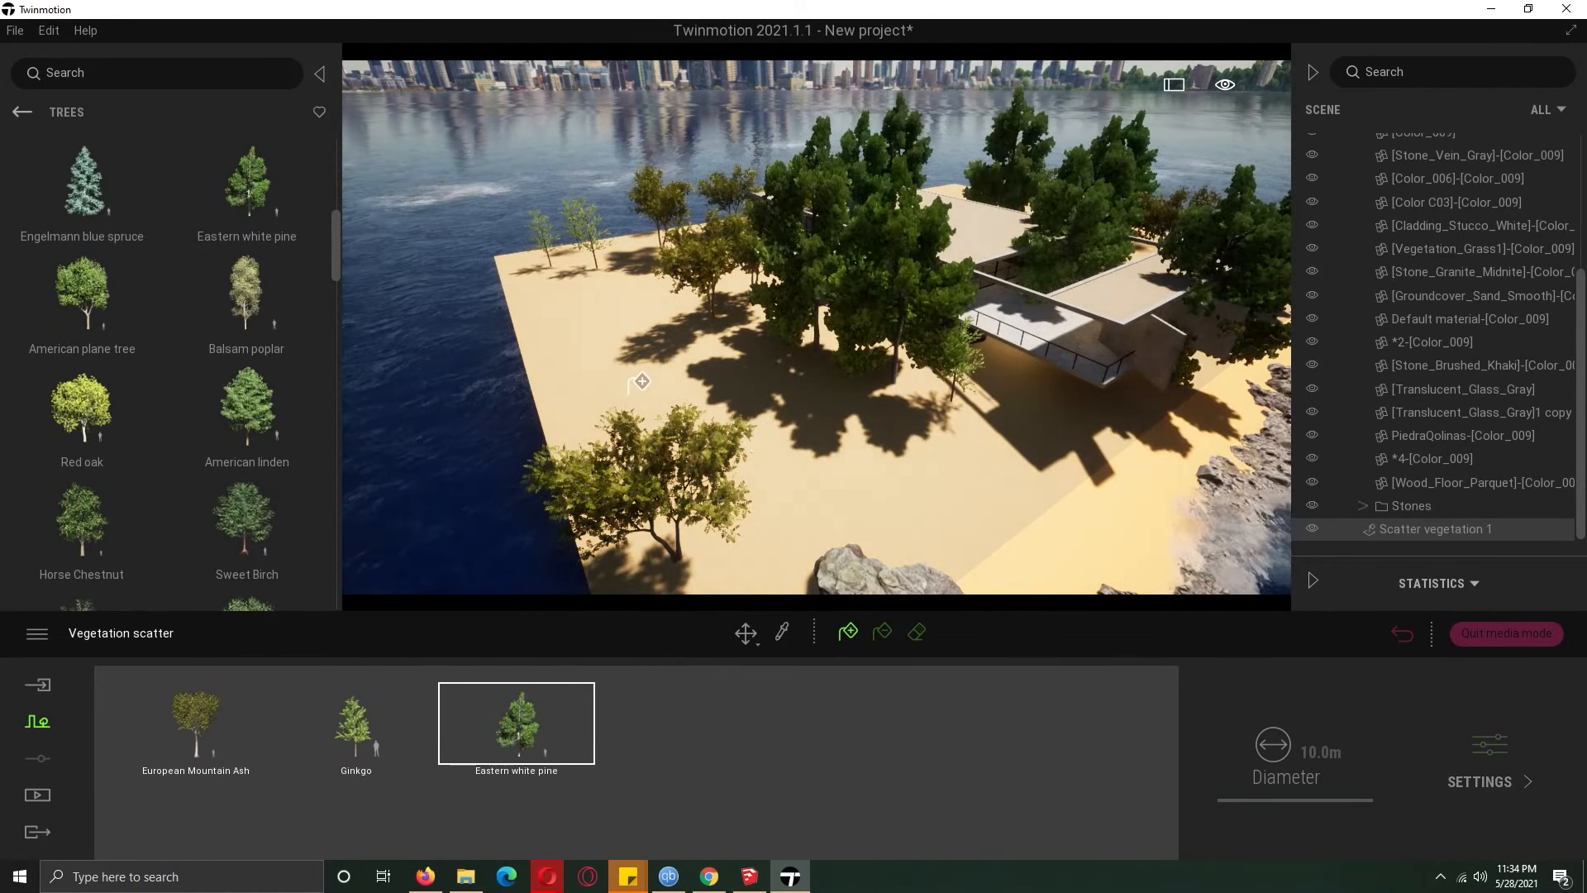
{"action": "mouse_move", "coordinate": [261, 374]}
{"action": "scroll", "coordinate": [261, 374], "scroll_direction": "down", "scroll_amount": 4}
{"action": "left_click_drag", "start_coordinate": [82, 336], "coordinate": [676, 727]}
Erase the Eastern white pines in front of the house and on its open terrace with the 10 m eraser
{"action": "left_click", "coordinate": [916, 632]}
{"action": "scroll", "coordinate": [916, 412], "scroll_direction": "up", "scroll_amount": 4}
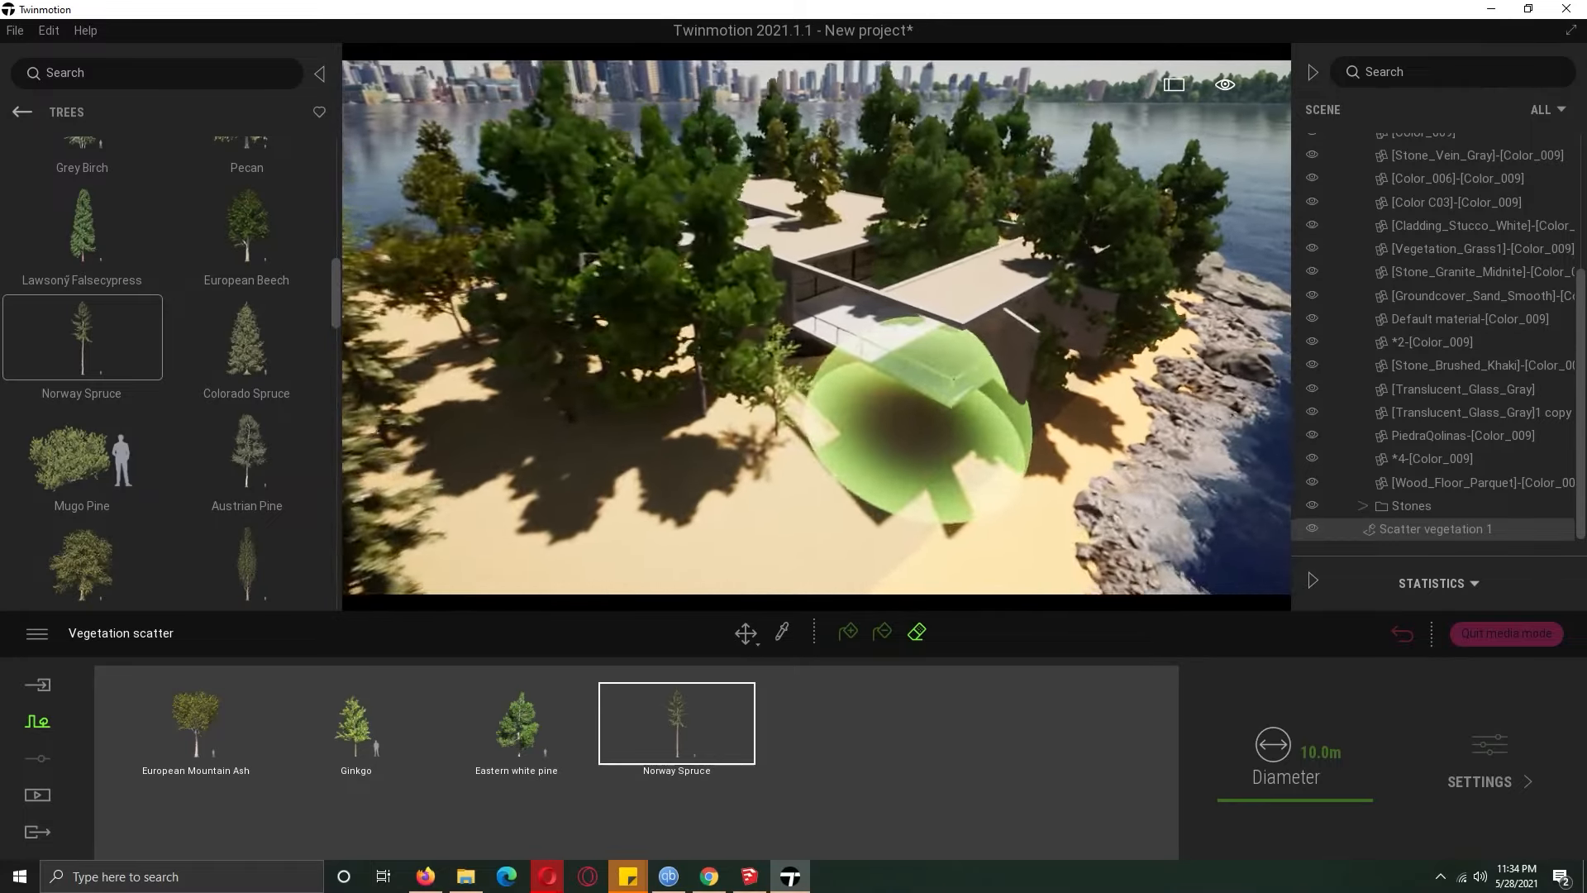
{"action": "left_click", "coordinate": [516, 723]}
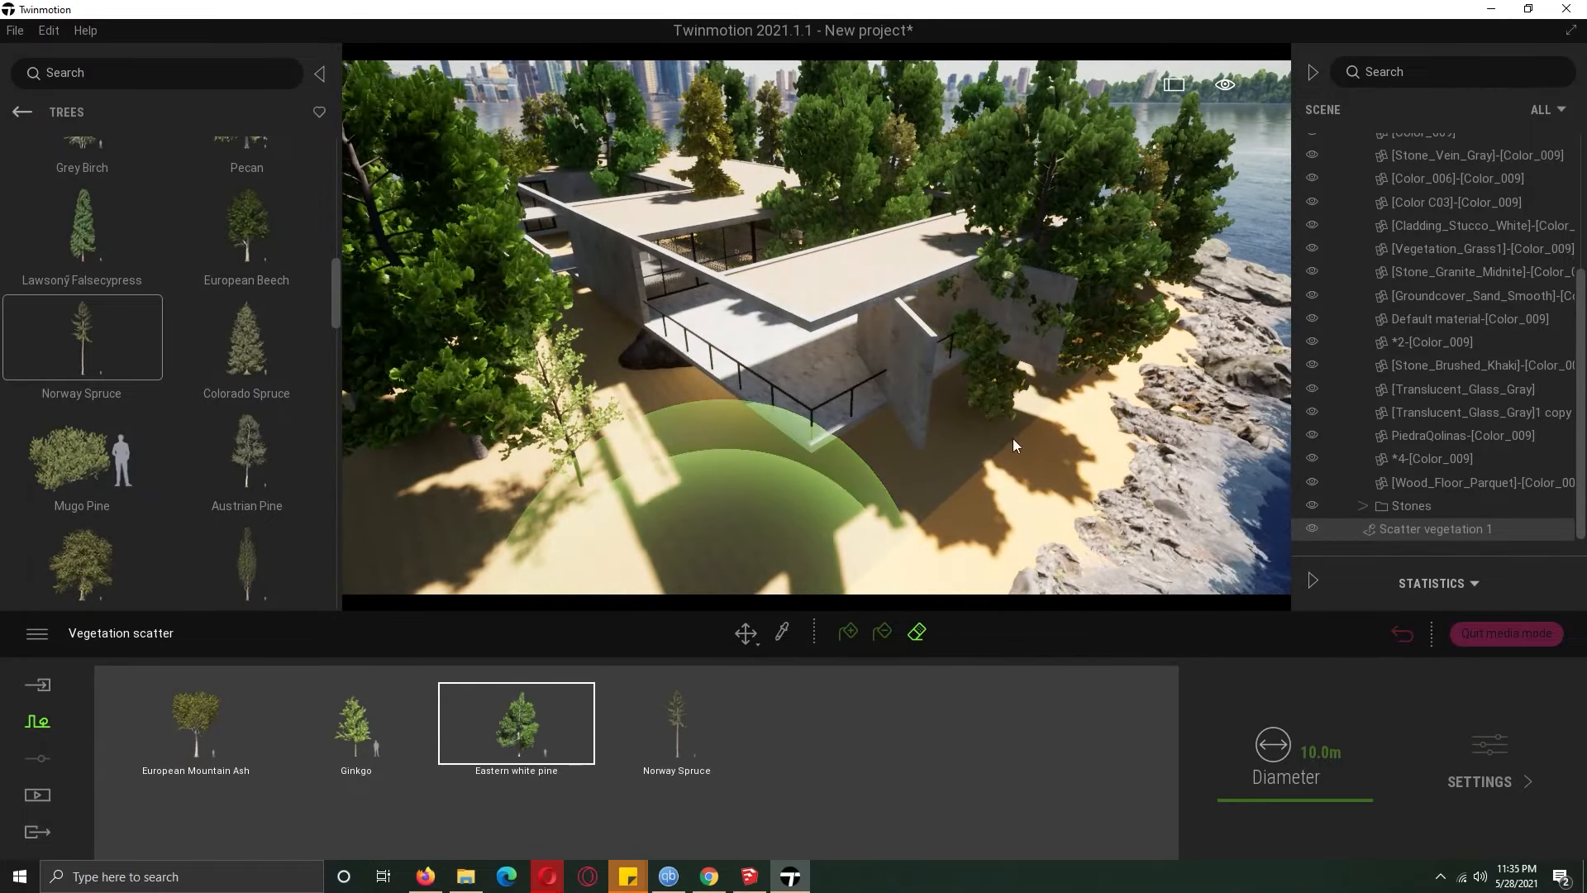
{"action": "left_click", "coordinate": [1044, 382]}
{"action": "scroll", "coordinate": [836, 290], "scroll_direction": "up", "scroll_amount": 2}
{"action": "middle_click_drag", "start_coordinate": [837, 289], "coordinate": [836, 367], "text": "shift"}
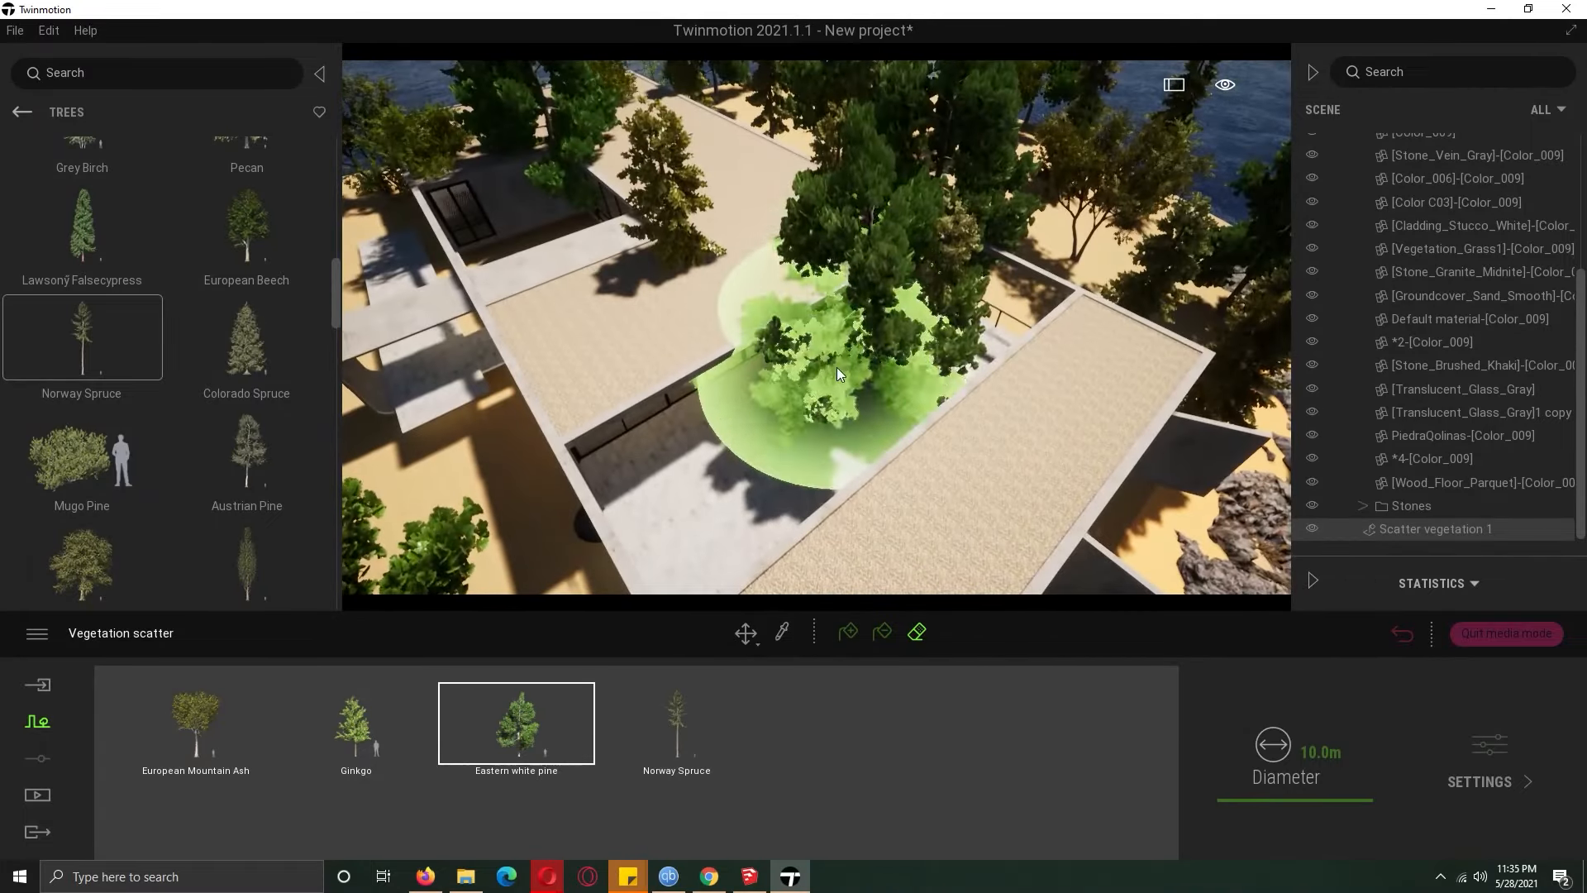
{"action": "left_click", "coordinate": [836, 367]}
Erase the Norway Spruce and Ginkgo trees standing on the open terrace and the flat roof
{"action": "left_click", "coordinate": [699, 748]}
{"action": "left_click", "coordinate": [825, 365]}
{"action": "left_click", "coordinate": [355, 728]}
{"action": "left_click", "coordinate": [800, 403]}
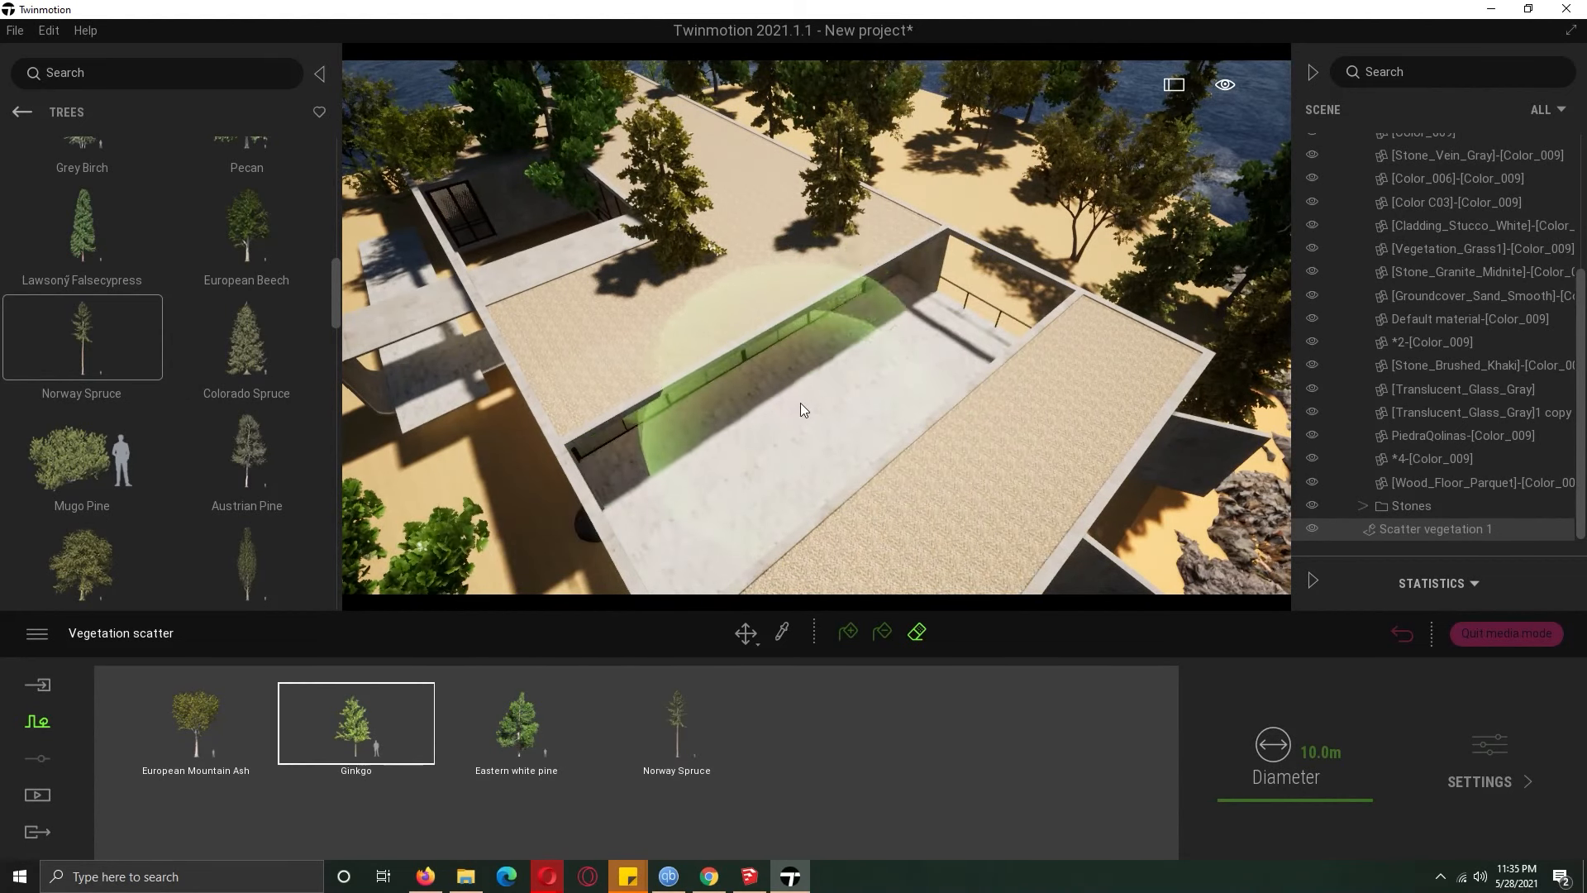
{"action": "left_click", "coordinate": [676, 728]}
{"action": "left_click", "coordinate": [705, 296]}
{"action": "left_click", "coordinate": [851, 253]}
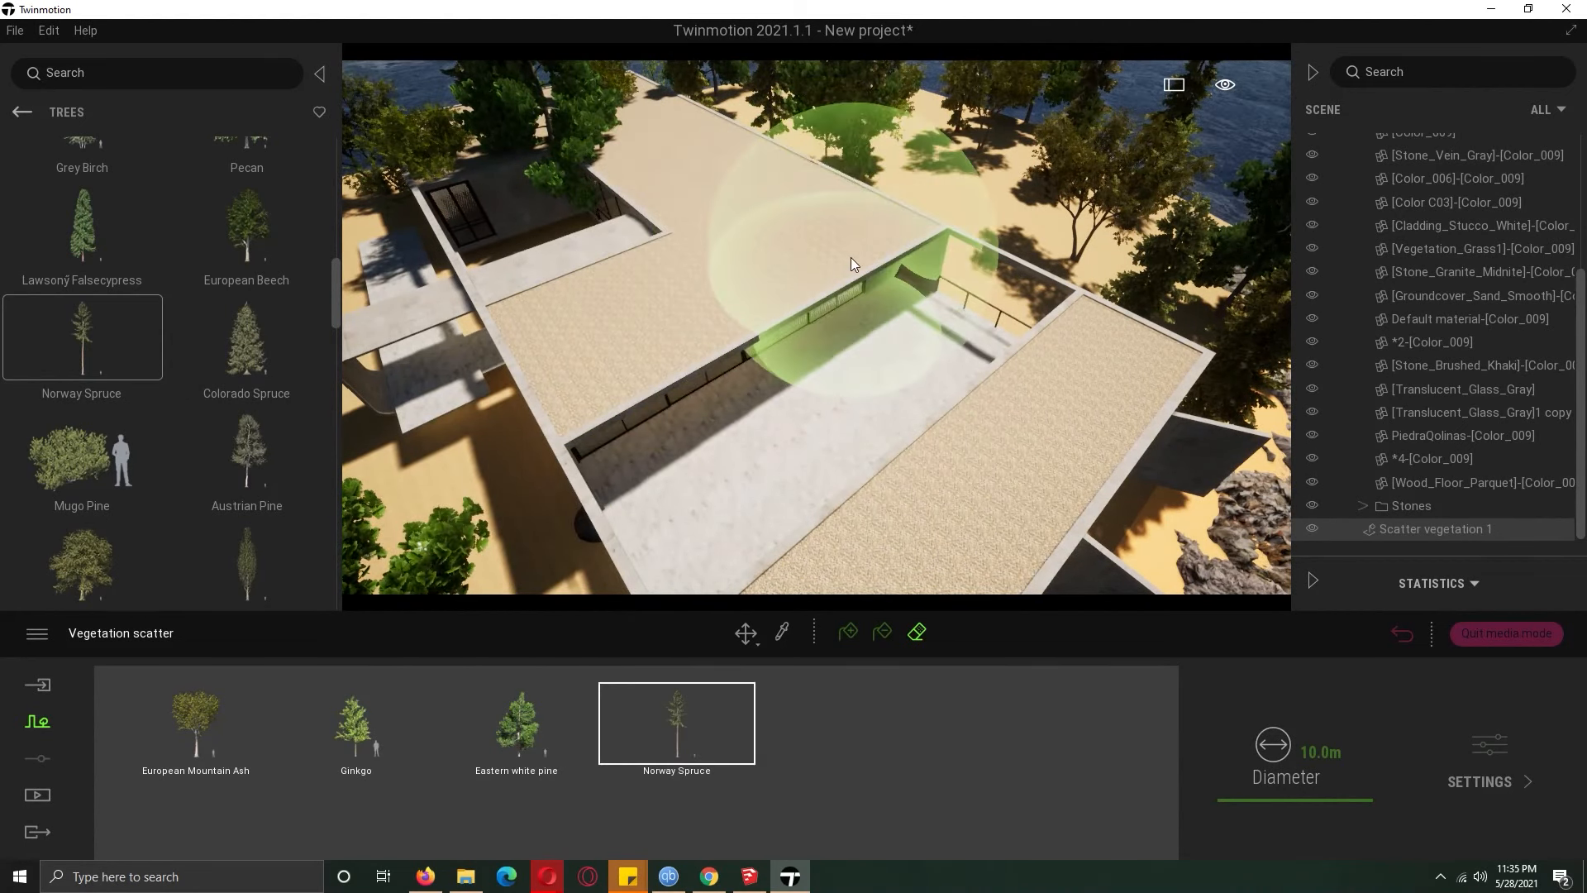
Erase the remaining Eastern white pine, Ginkgo and European Mountain Ash trees around the house's rear courtyard, and leave the eraser
{"action": "left_click", "coordinate": [516, 728]}
{"action": "left_click", "coordinate": [355, 727]}
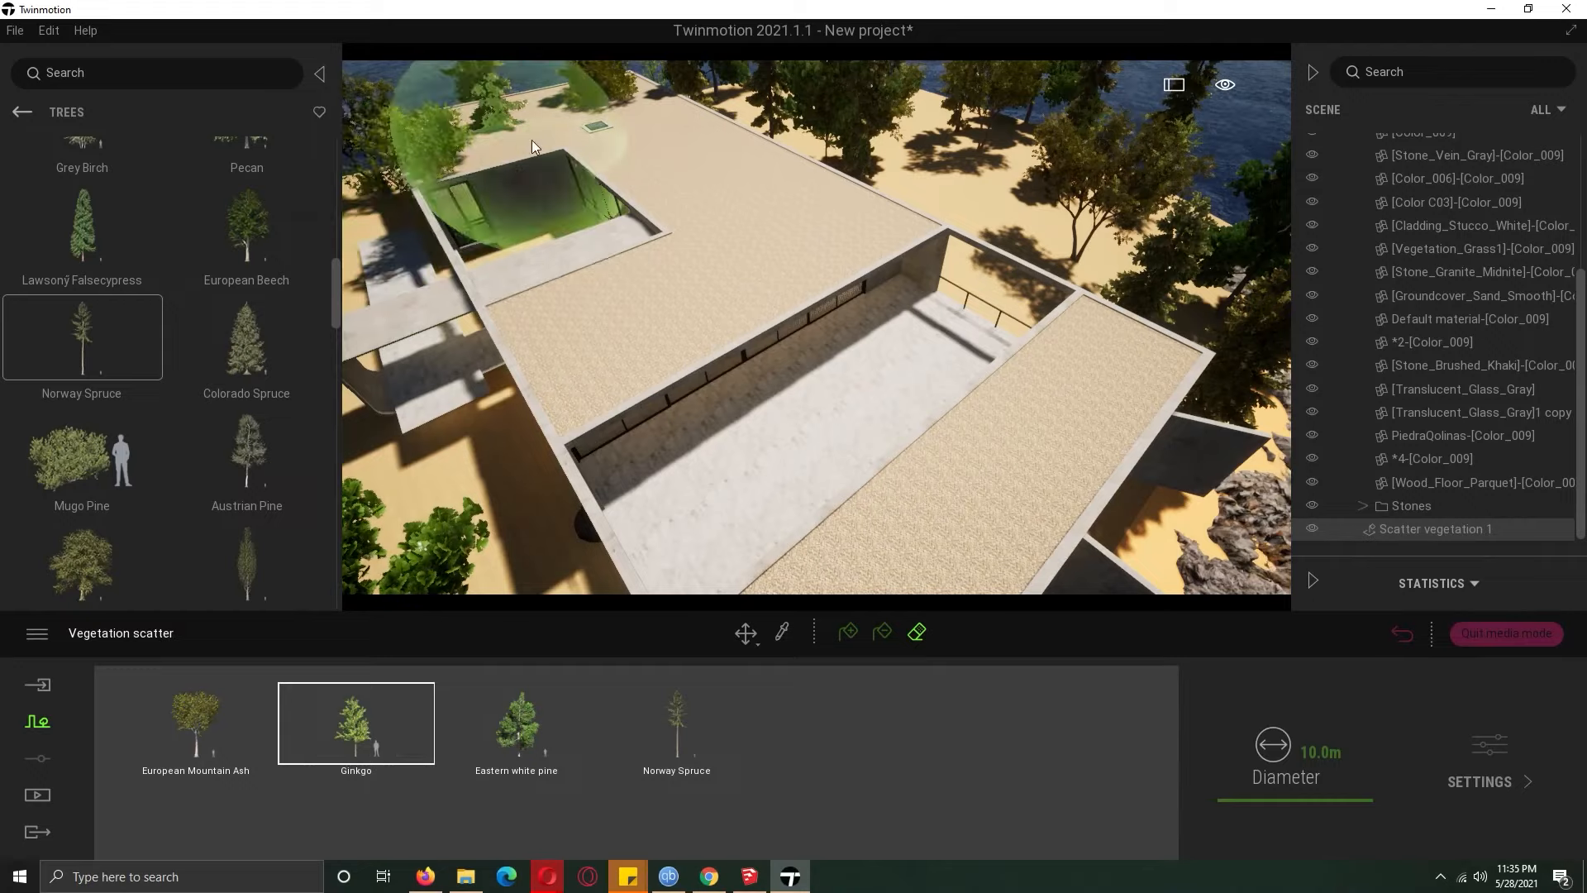
{"action": "left_click", "coordinate": [227, 748]}
{"action": "left_click", "coordinate": [431, 190]}
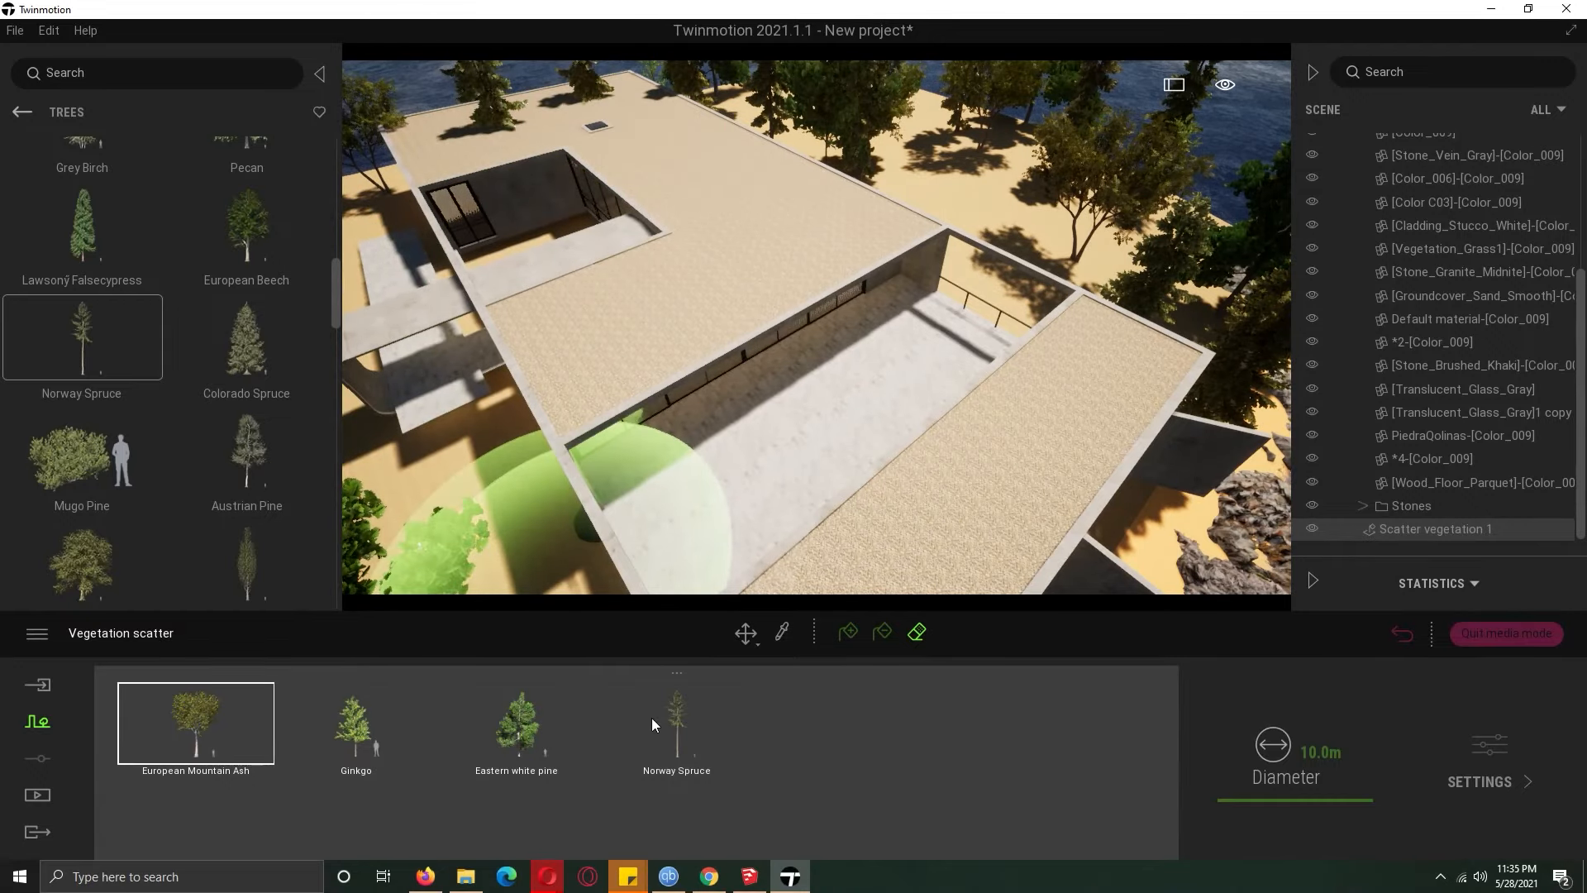
{"action": "left_click", "coordinate": [676, 728]}
{"action": "scroll", "coordinate": [701, 390], "scroll_direction": "down", "scroll_amount": 5}
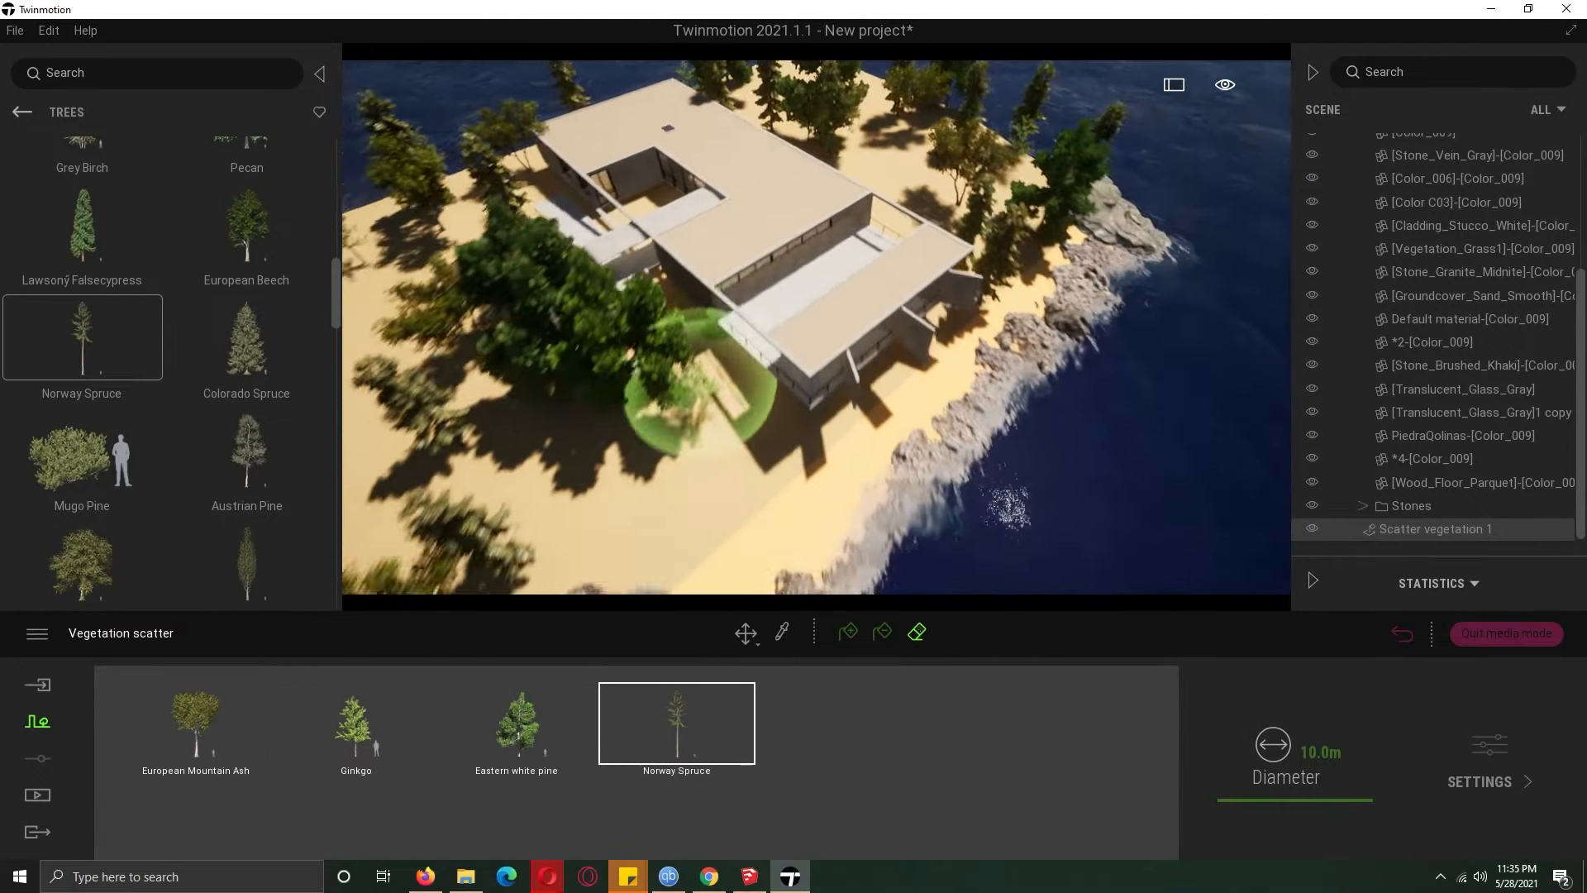
{"action": "mouse_move", "coordinate": [701, 391]}
{"action": "right_mouse_down"}
{"action": "mouse_move", "coordinate": [699, 417]}
{"action": "mouse_move", "coordinate": [701, 390]}
{"action": "right_mouse_up"}
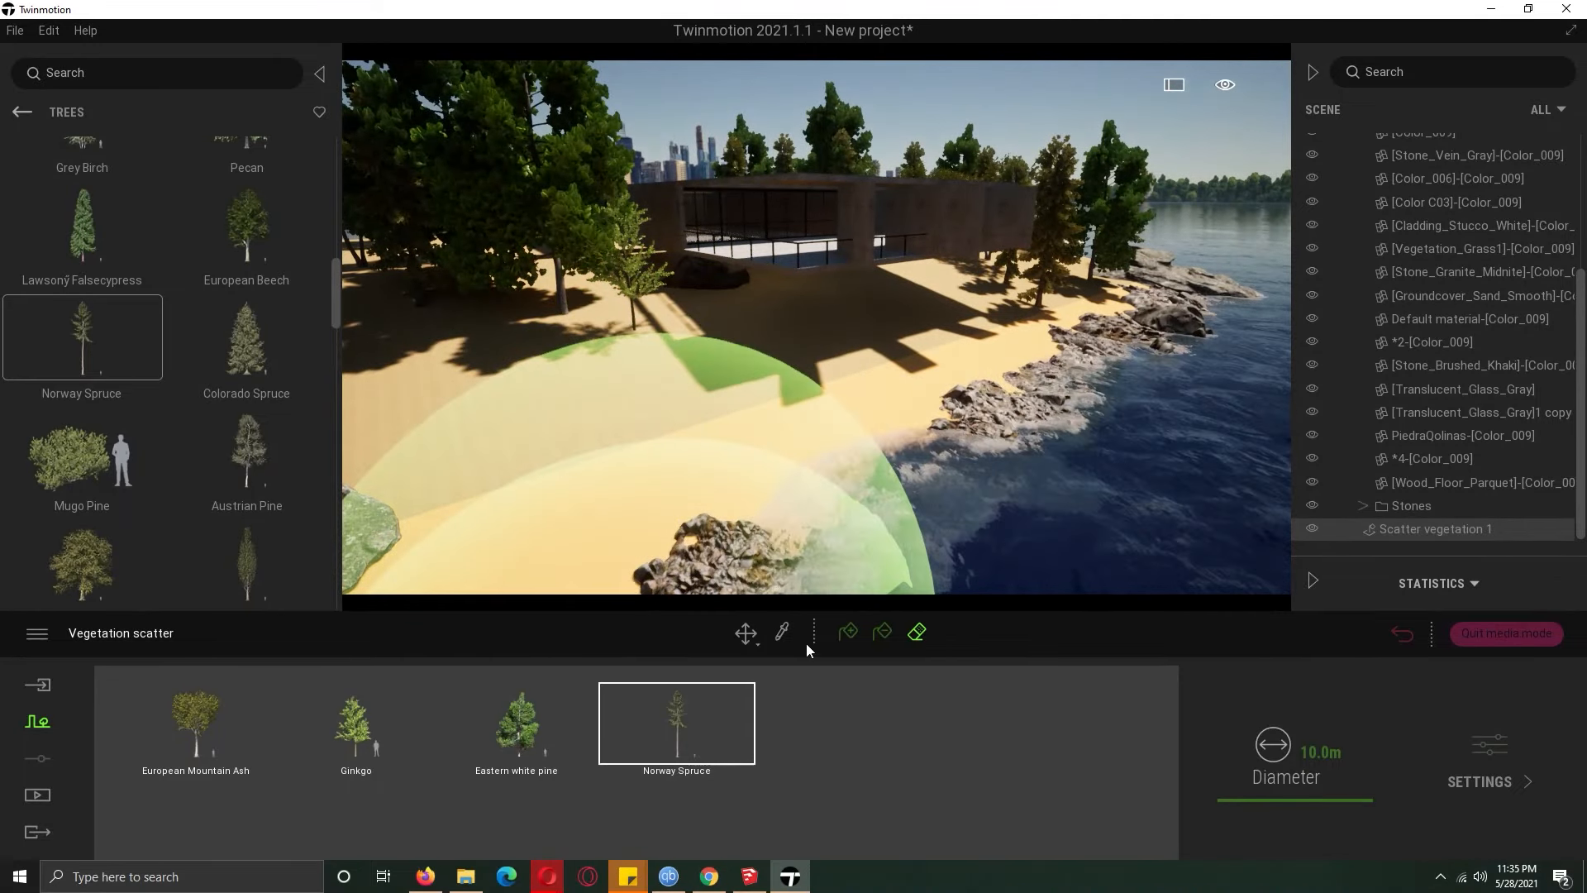
{"action": "left_click", "coordinate": [744, 634]}
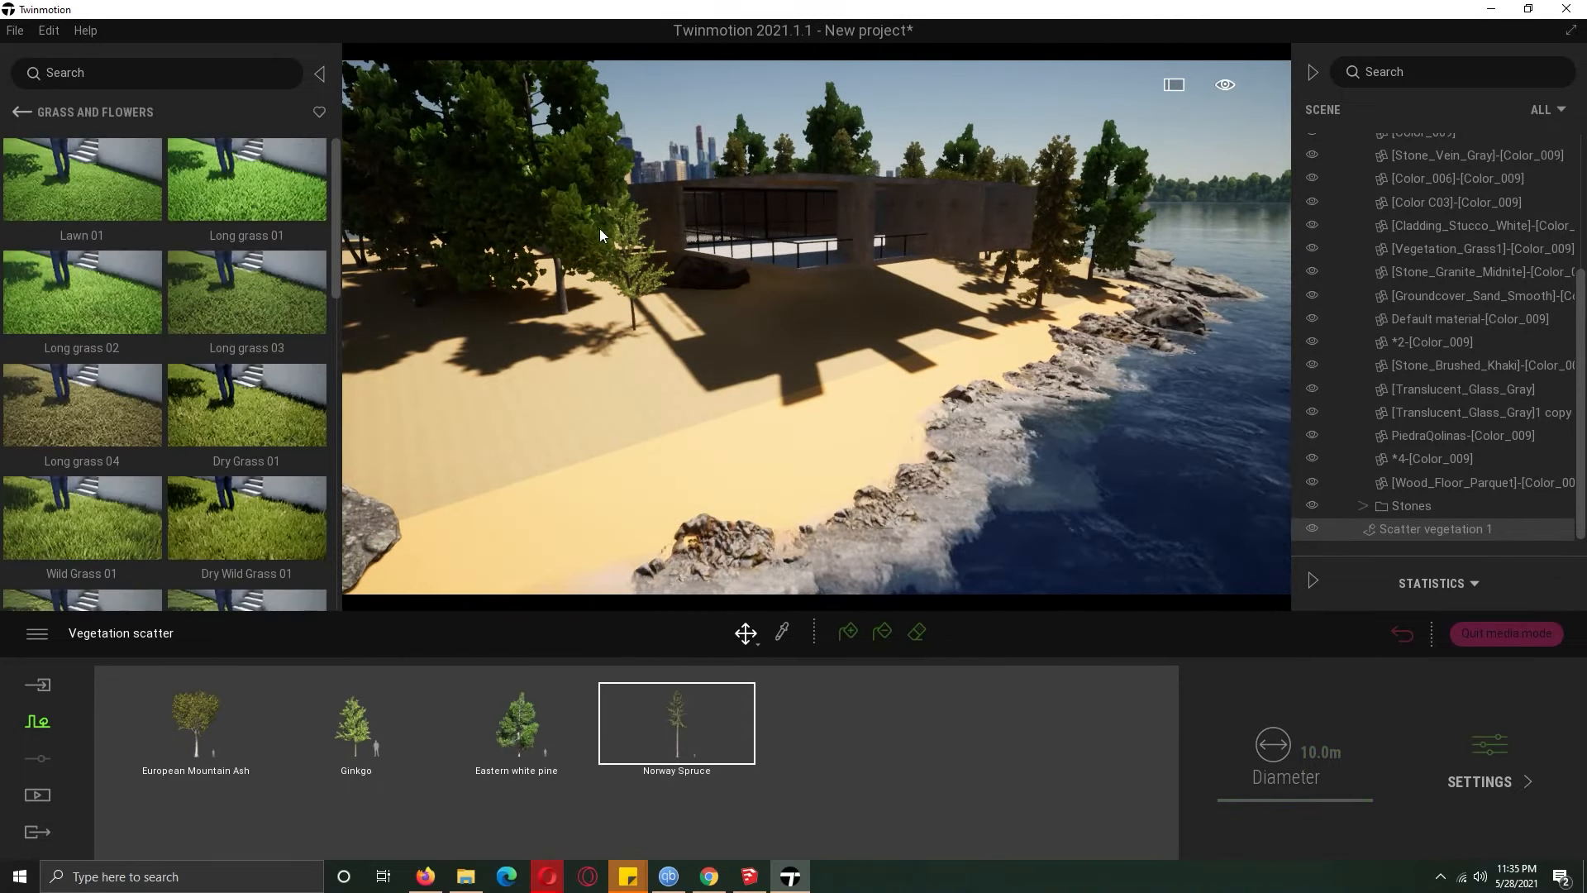
Reduce the size of the scattered Eastern white pines in their vegetation settings
{"action": "left_click", "coordinate": [517, 724]}
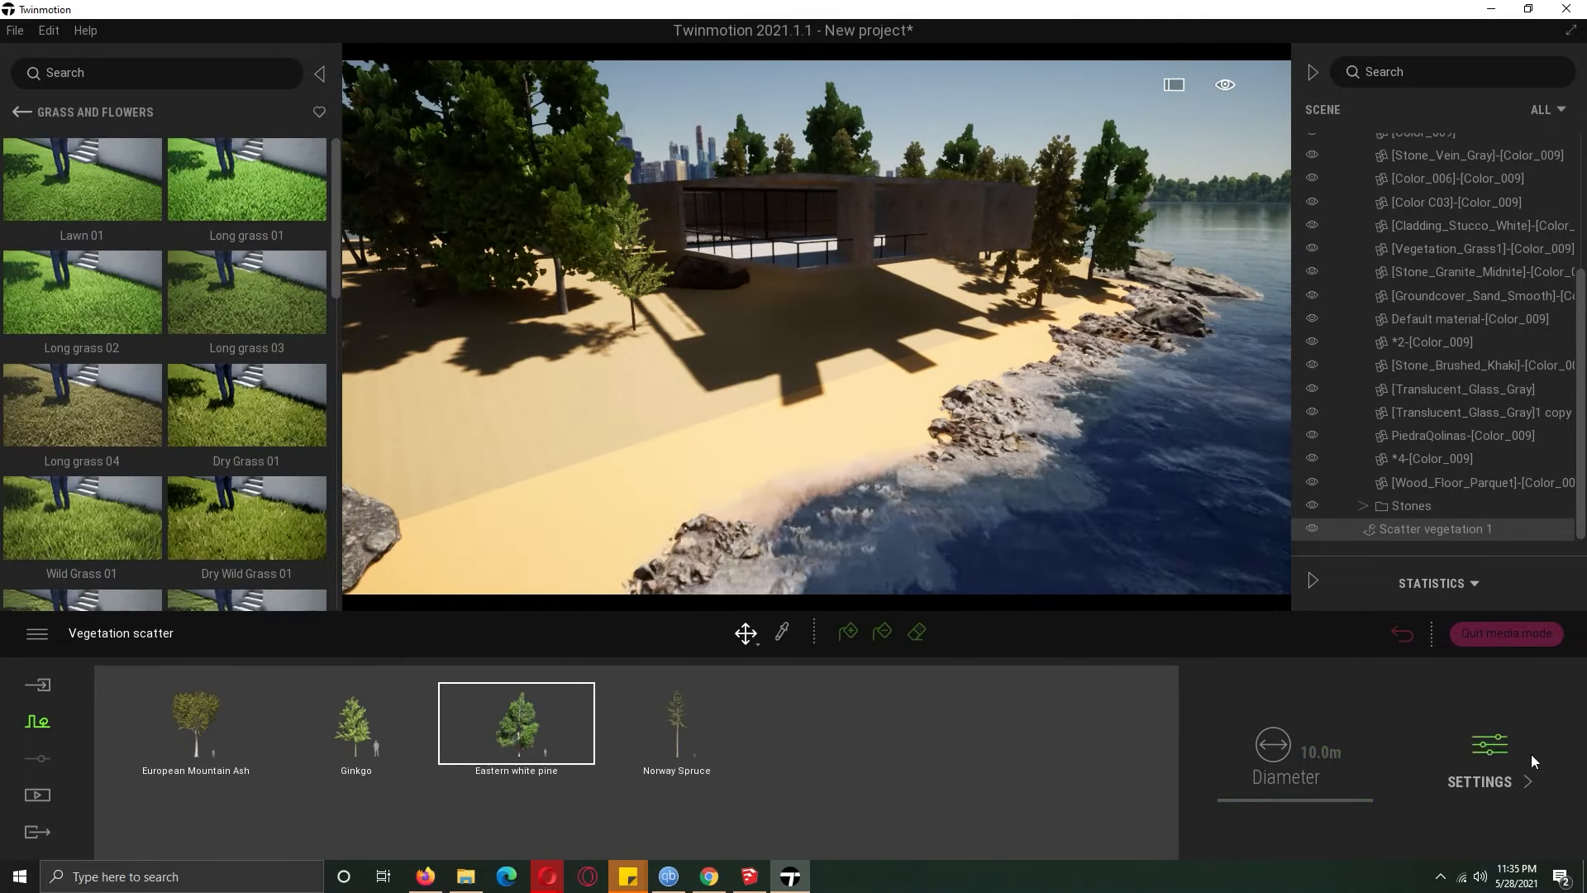
{"action": "left_click", "coordinate": [1488, 748]}
{"action": "left_click_drag", "start_coordinate": [339, 714], "coordinate": [368, 781]}
Create a new vegetation scatter with Dry Grass 01 and fill the sandy ground around the house with it
{"action": "left_click", "coordinate": [39, 721]}
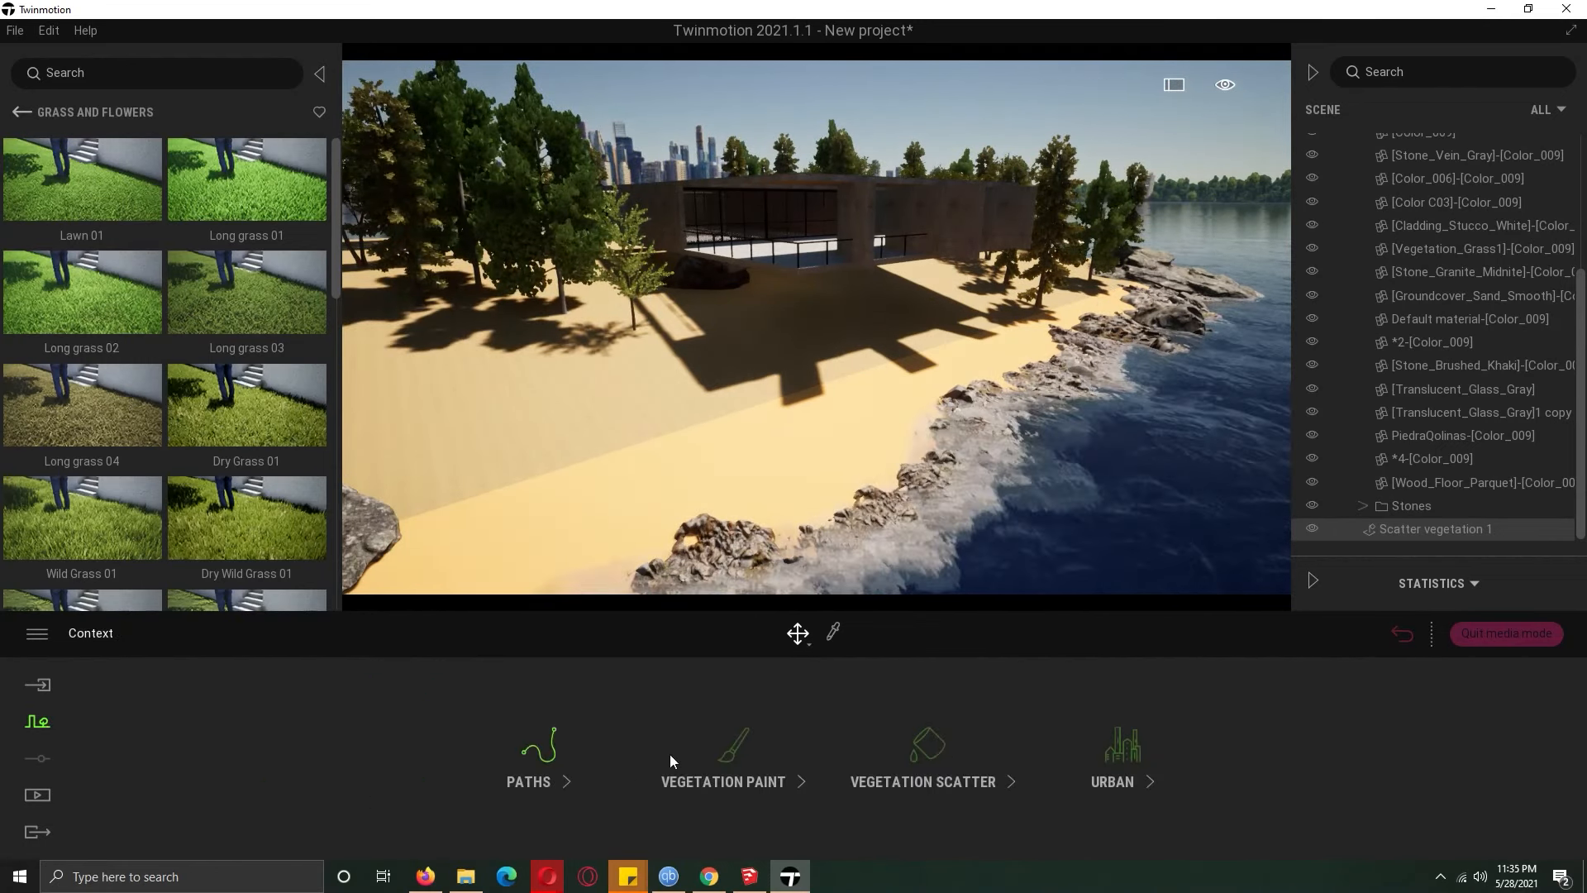
{"action": "left_click", "coordinate": [670, 755]}
{"action": "left_click", "coordinate": [46, 720]}
{"action": "left_click", "coordinate": [918, 756]}
{"action": "left_click", "coordinate": [37, 720]}
{"action": "left_click", "coordinate": [1019, 81]}
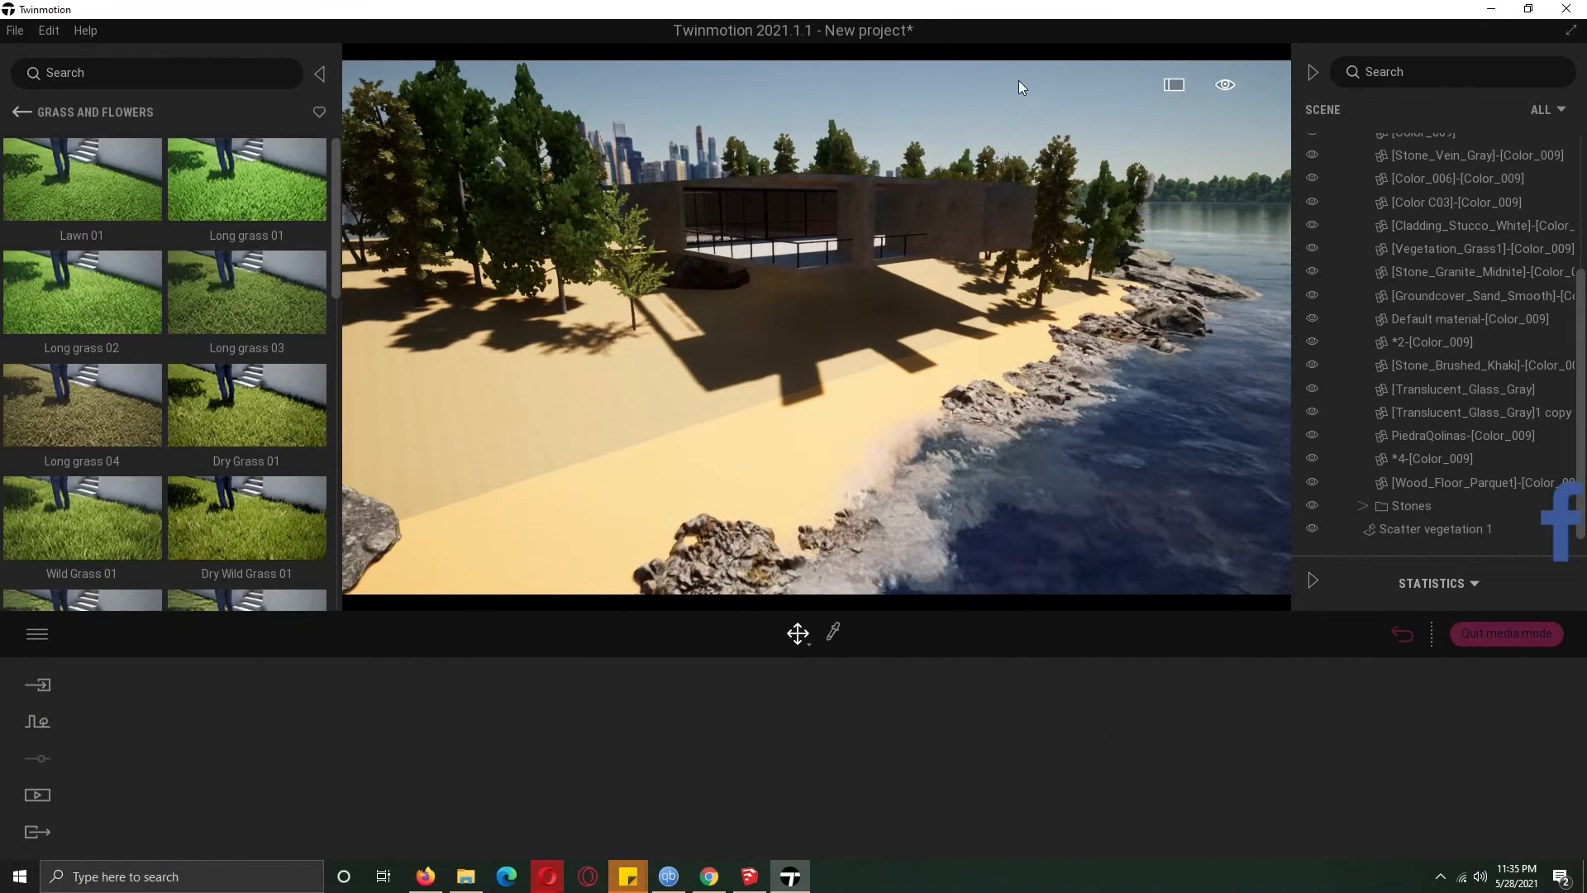
{"action": "left_click", "coordinate": [37, 721]}
{"action": "left_click", "coordinate": [926, 765]}
{"action": "left_click_drag", "start_coordinate": [246, 451], "coordinate": [307, 755]}
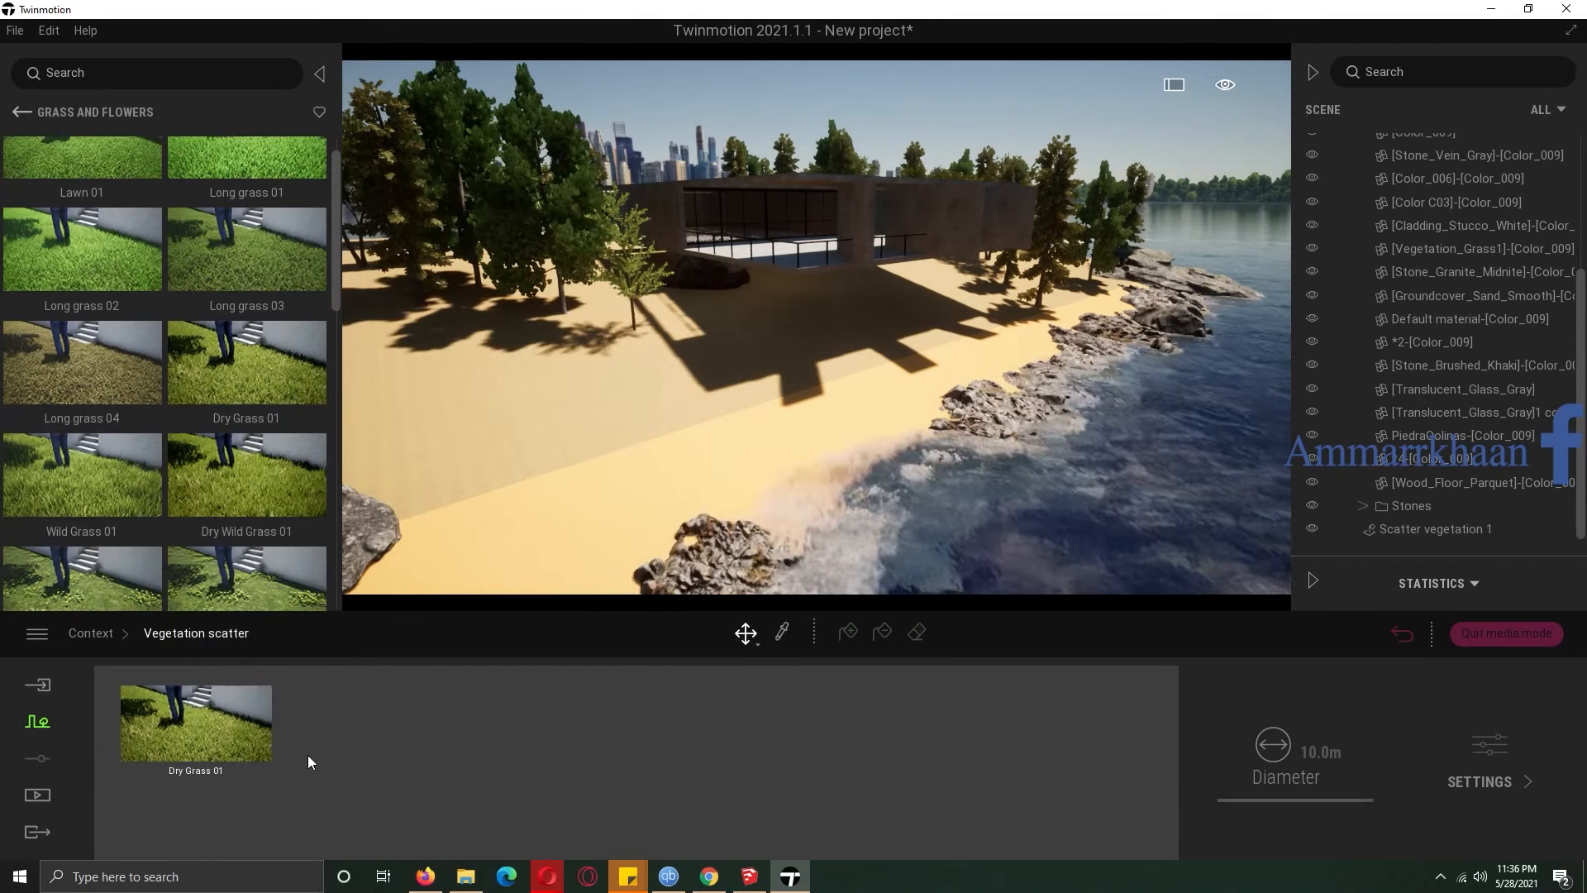
{"action": "left_click", "coordinate": [215, 749]}
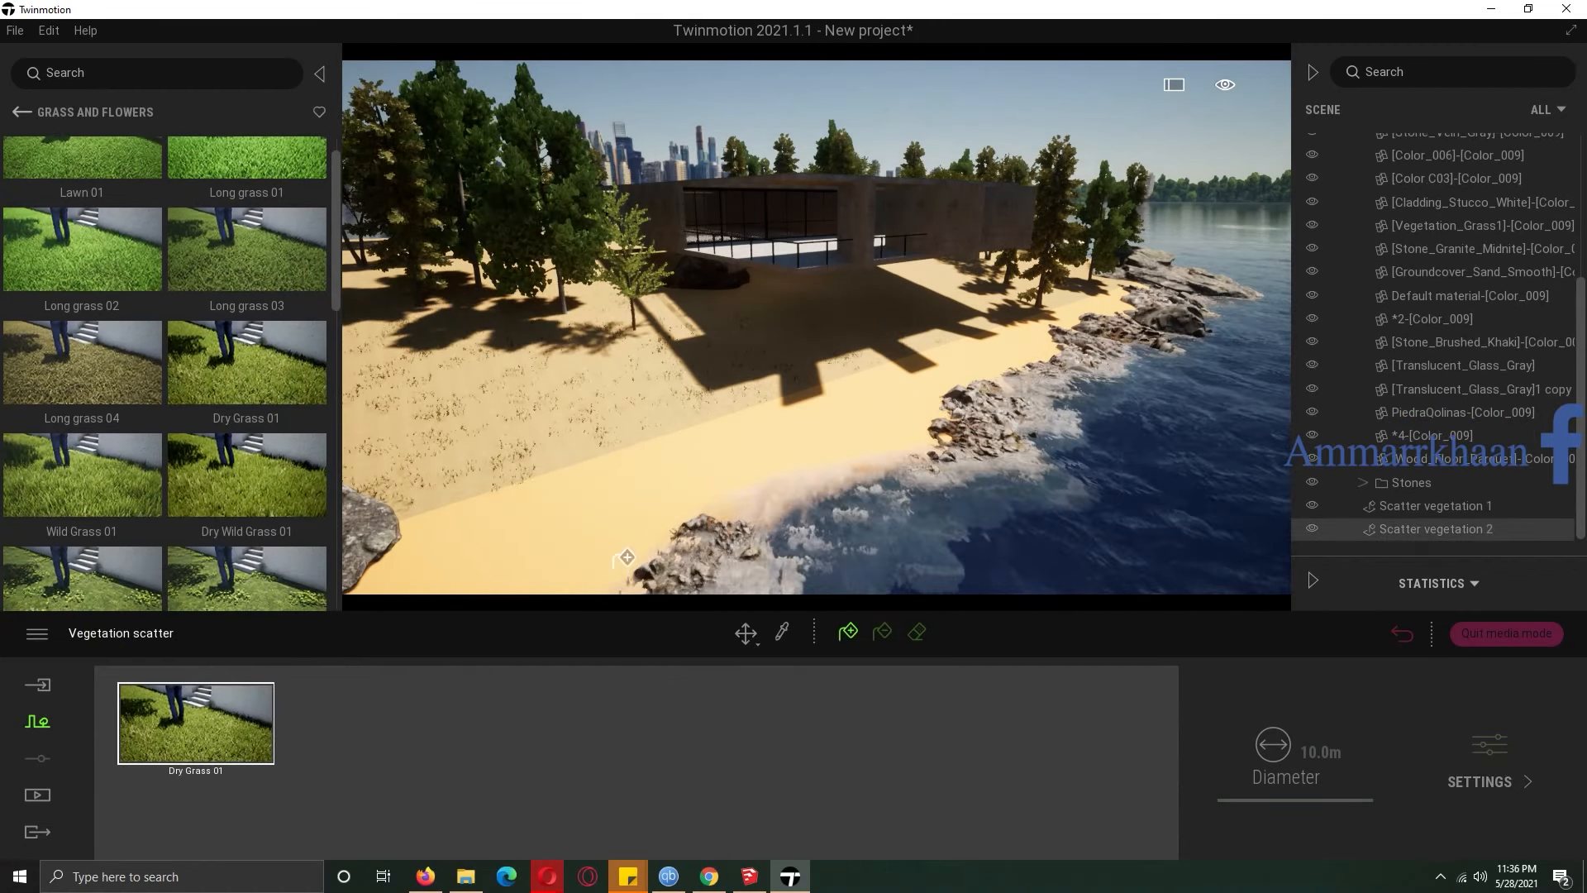
Add TallGrass 01, TallGrass 04 and TallGrass 03 to the grass scatter and spread them over the sandy ground
{"action": "mouse_move", "coordinate": [73, 206]}
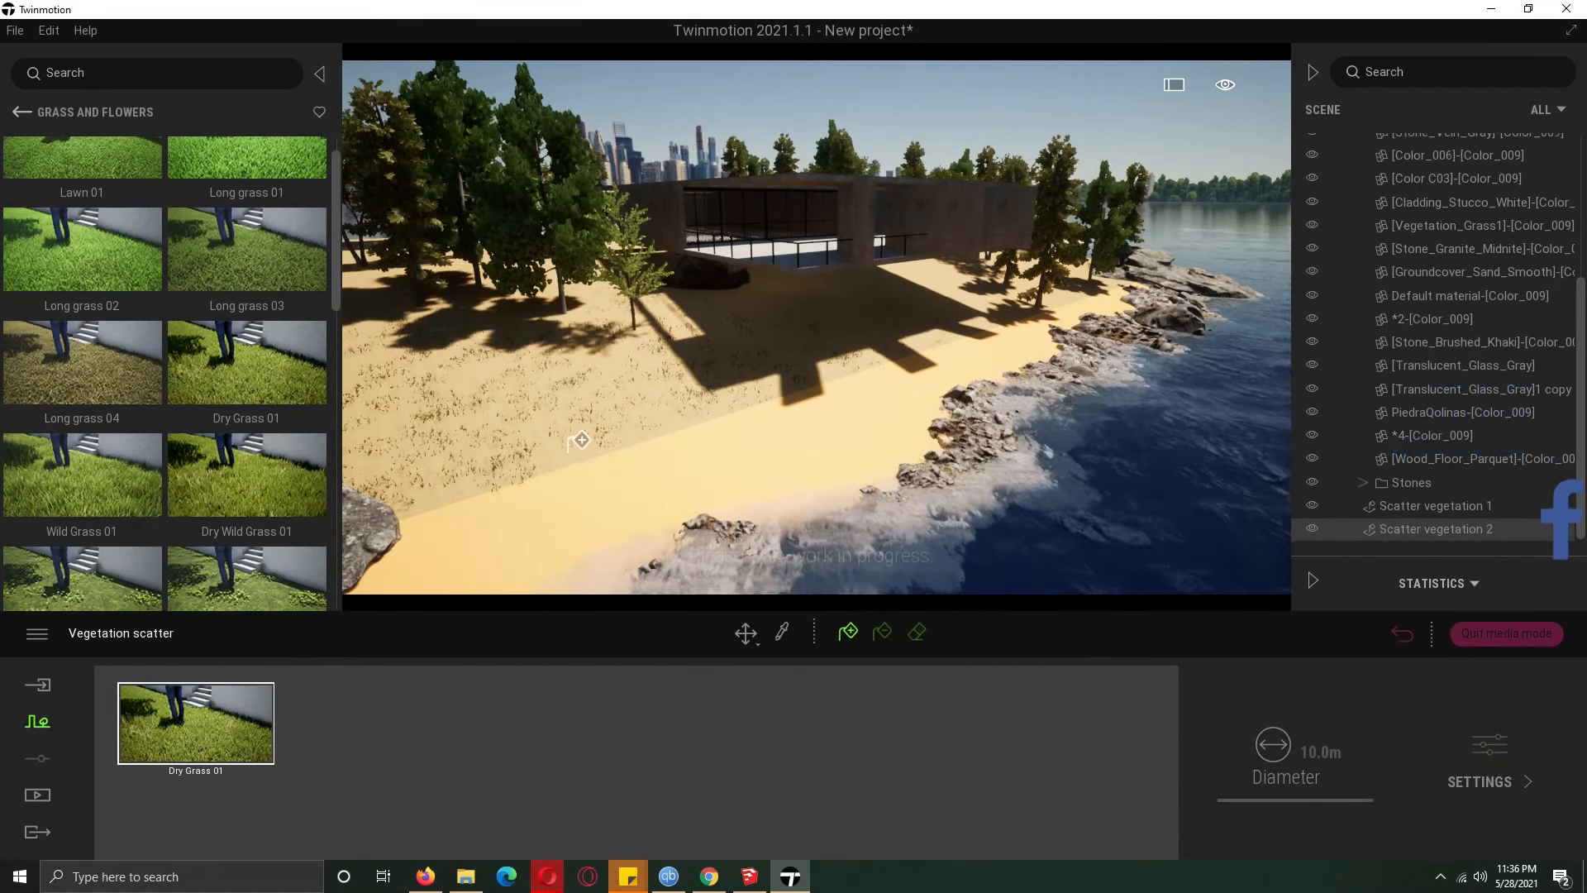
{"action": "scroll", "coordinate": [581, 436], "scroll_direction": "up", "scroll_amount": 5}
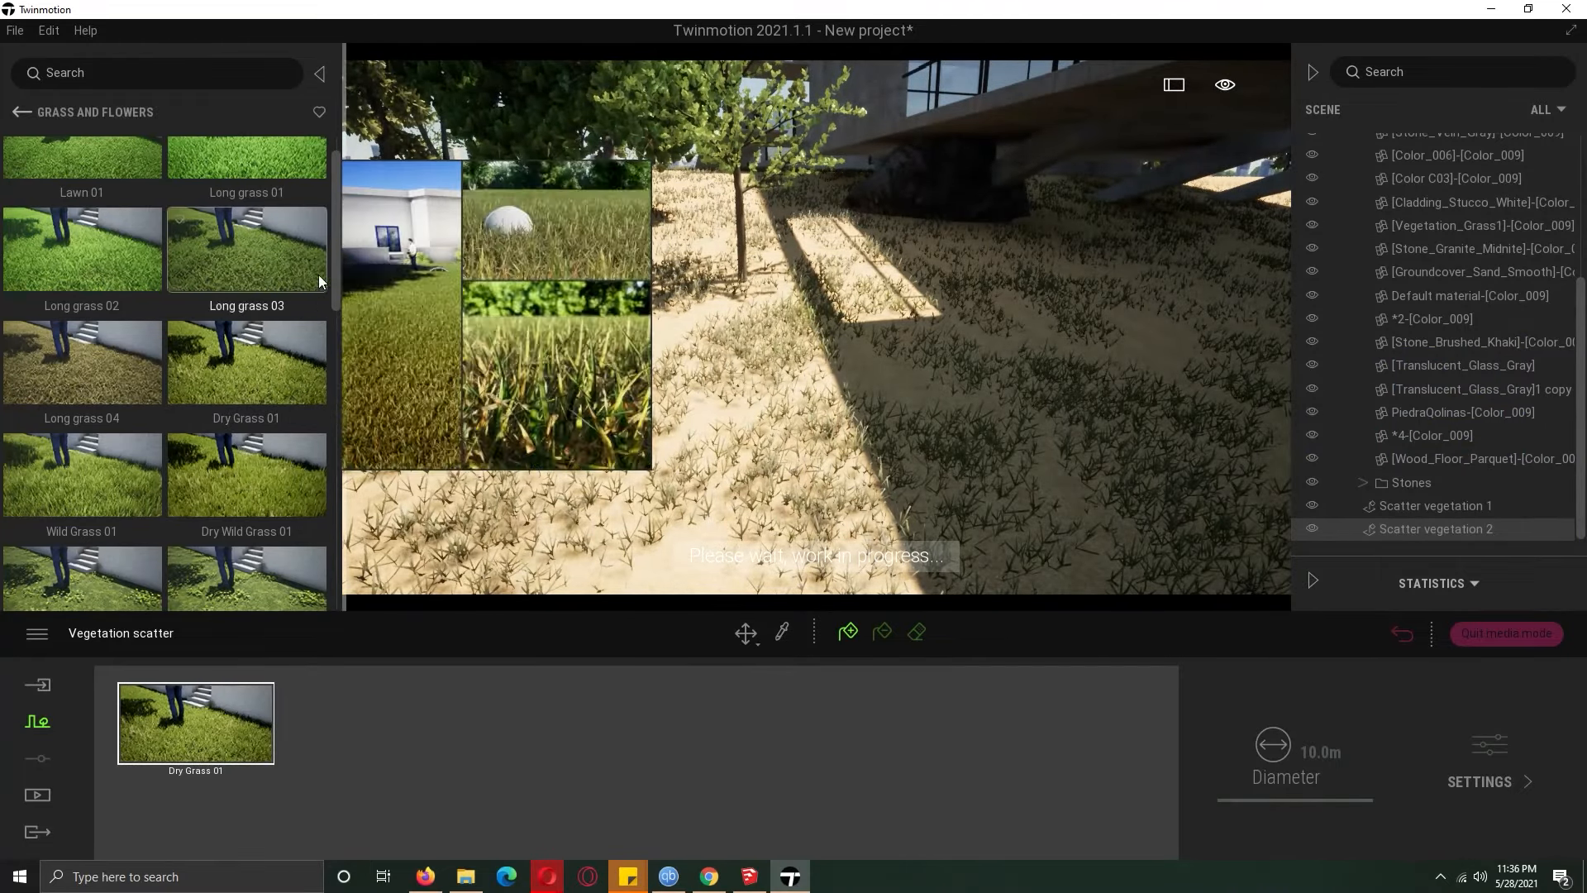
{"action": "left_click_drag", "start_coordinate": [336, 269], "coordinate": [336, 465]}
{"action": "left_click_drag", "start_coordinate": [99, 318], "coordinate": [402, 742]}
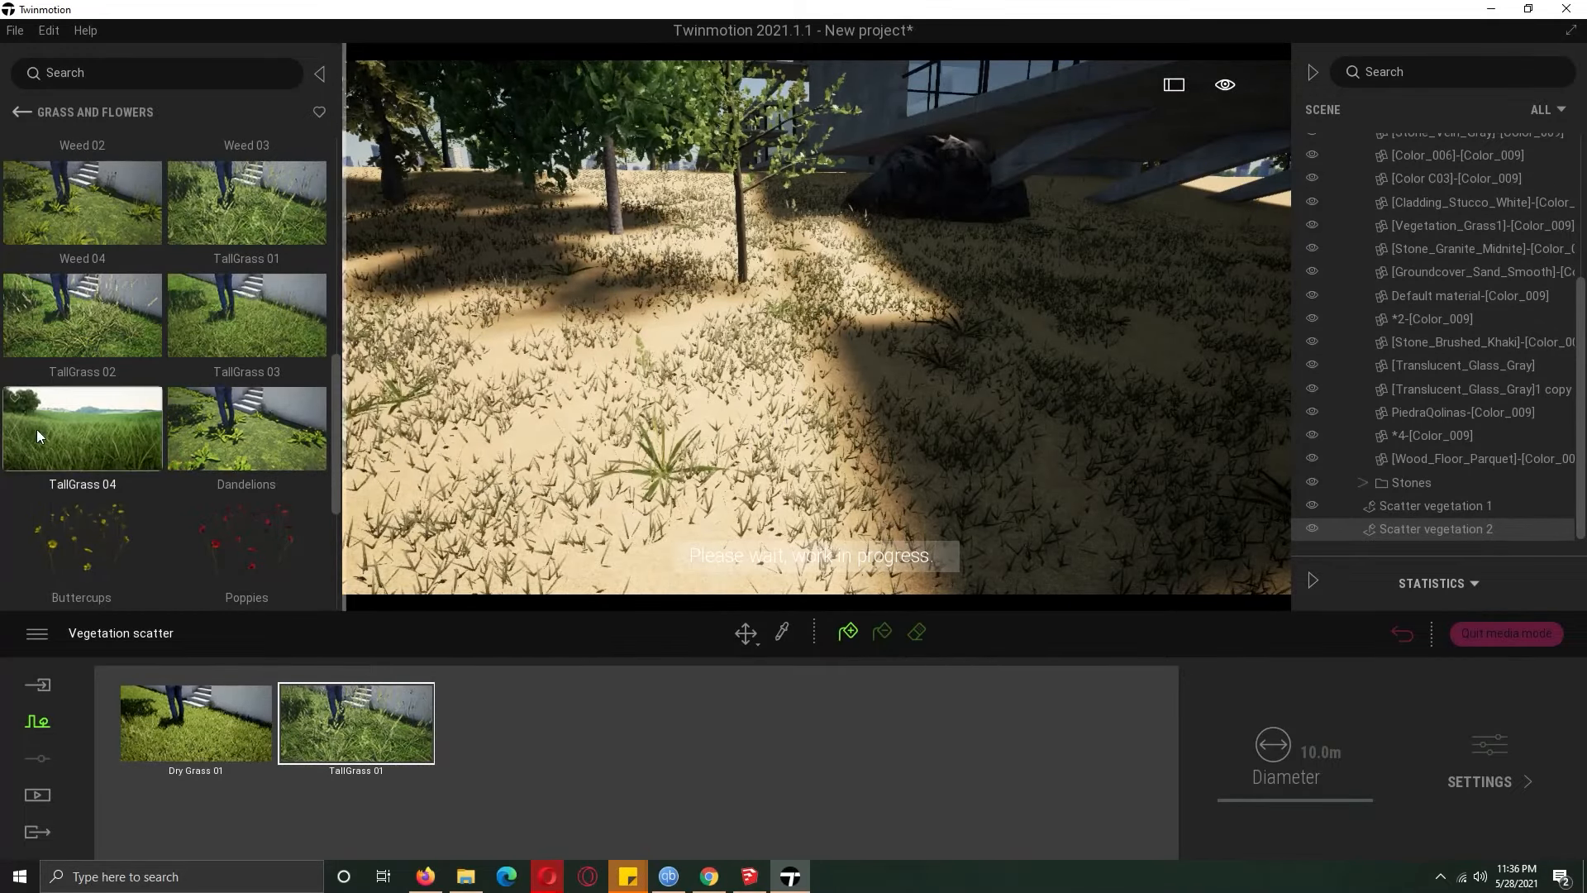
{"action": "left_click_drag", "start_coordinate": [36, 435], "coordinate": [513, 719]}
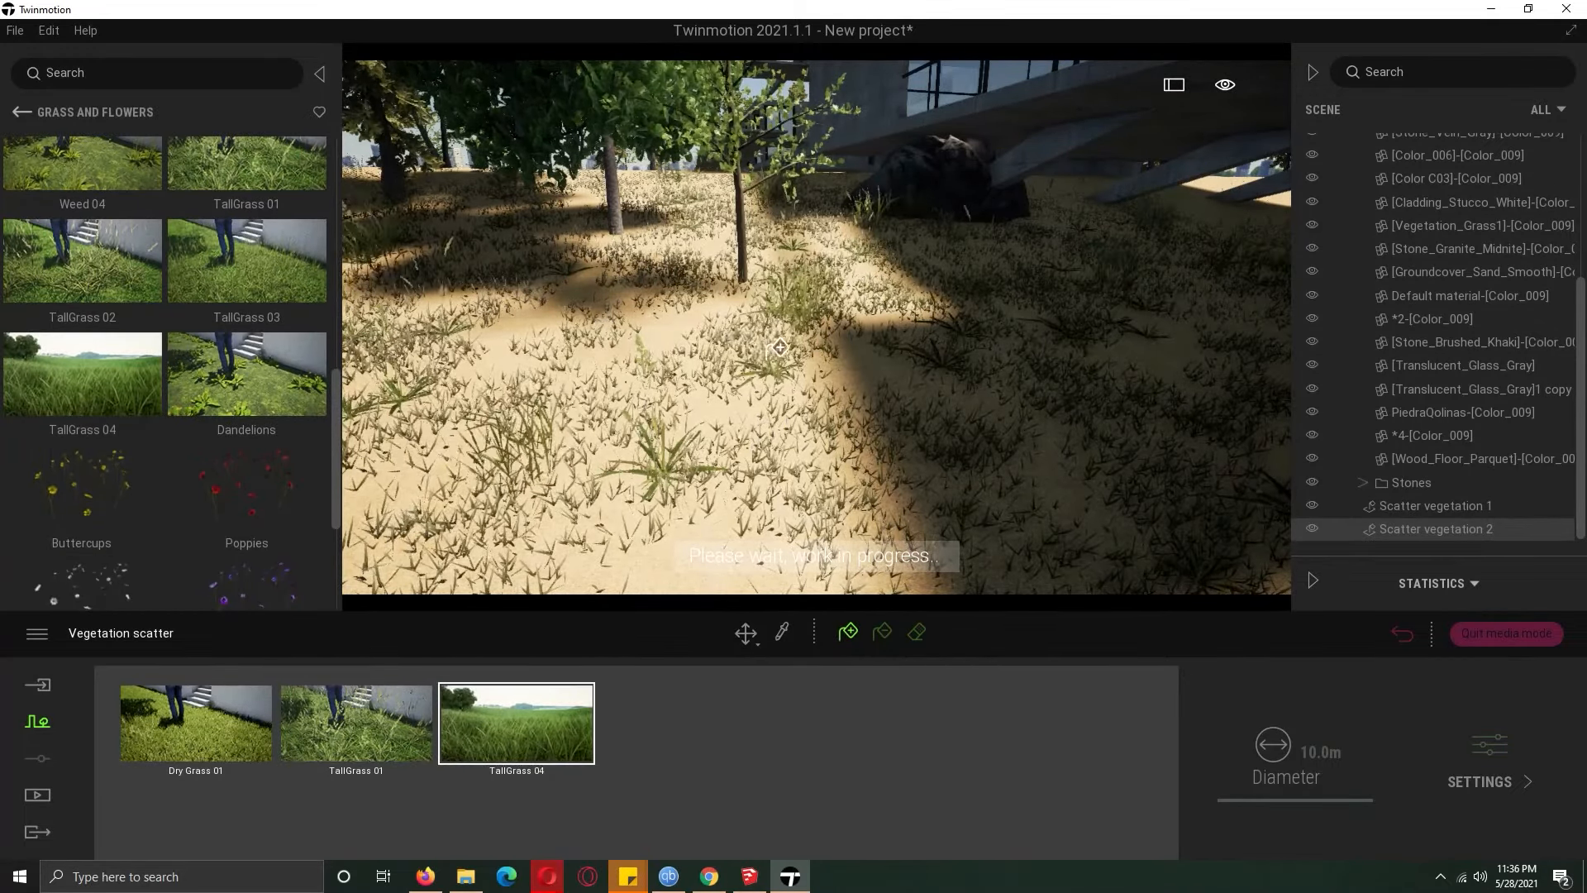
{"action": "scroll", "coordinate": [301, 444], "scroll_direction": "down", "scroll_amount": 1}
{"action": "left_click_drag", "start_coordinate": [336, 444], "coordinate": [678, 726]}
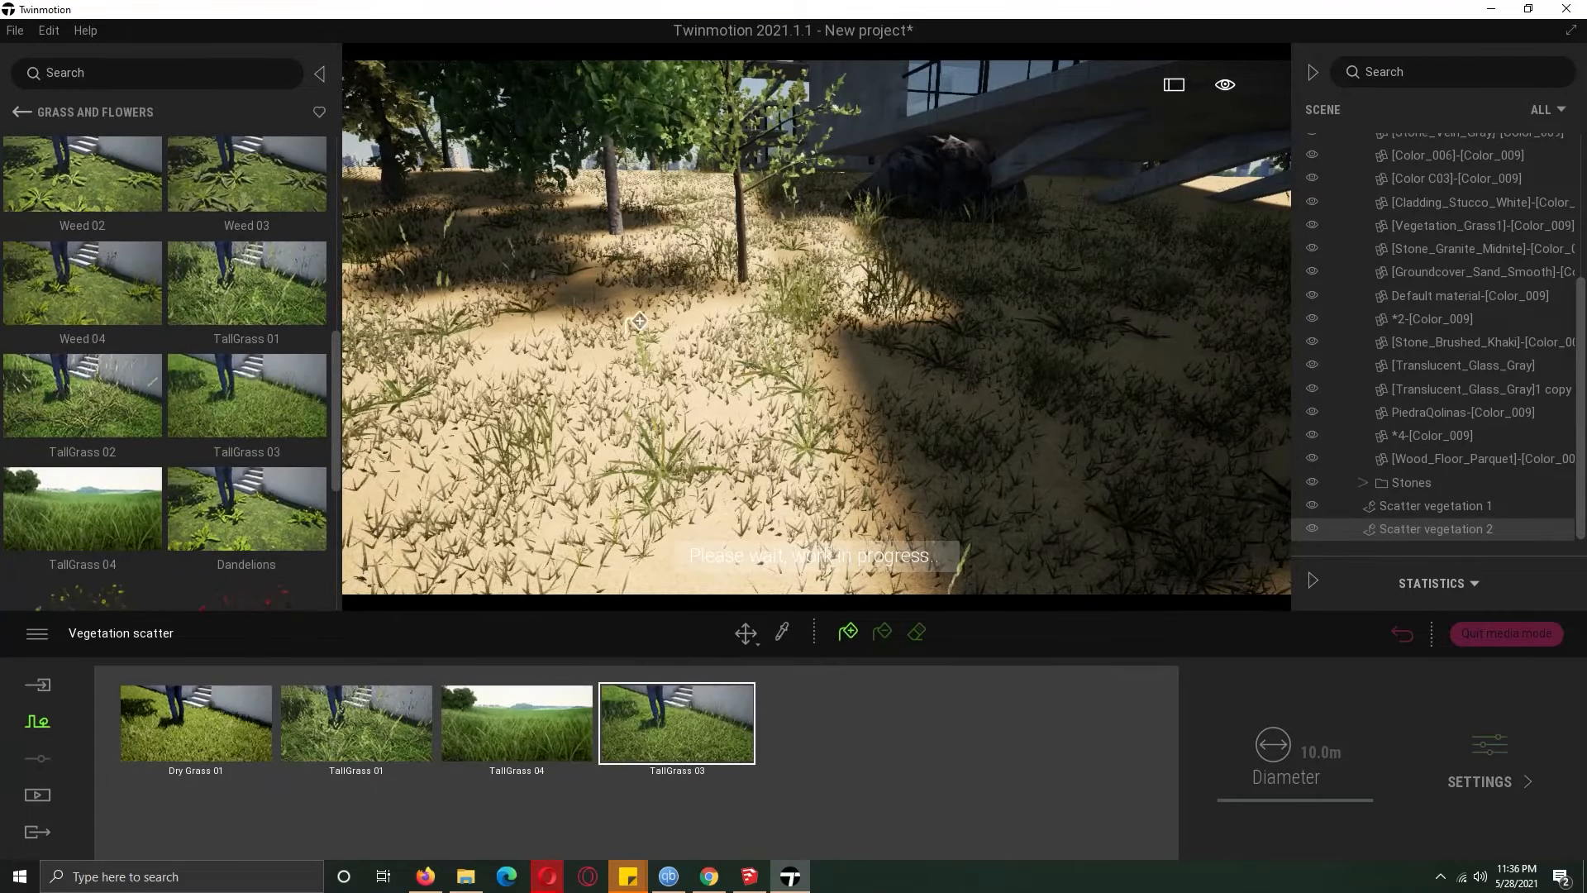
{"action": "right_click_drag", "start_coordinate": [639, 321], "coordinate": [722, 390]}
Browse the library's Bushes and Detail grasses categories for more ground vegetation
{"action": "mouse_move", "coordinate": [39, 168]}
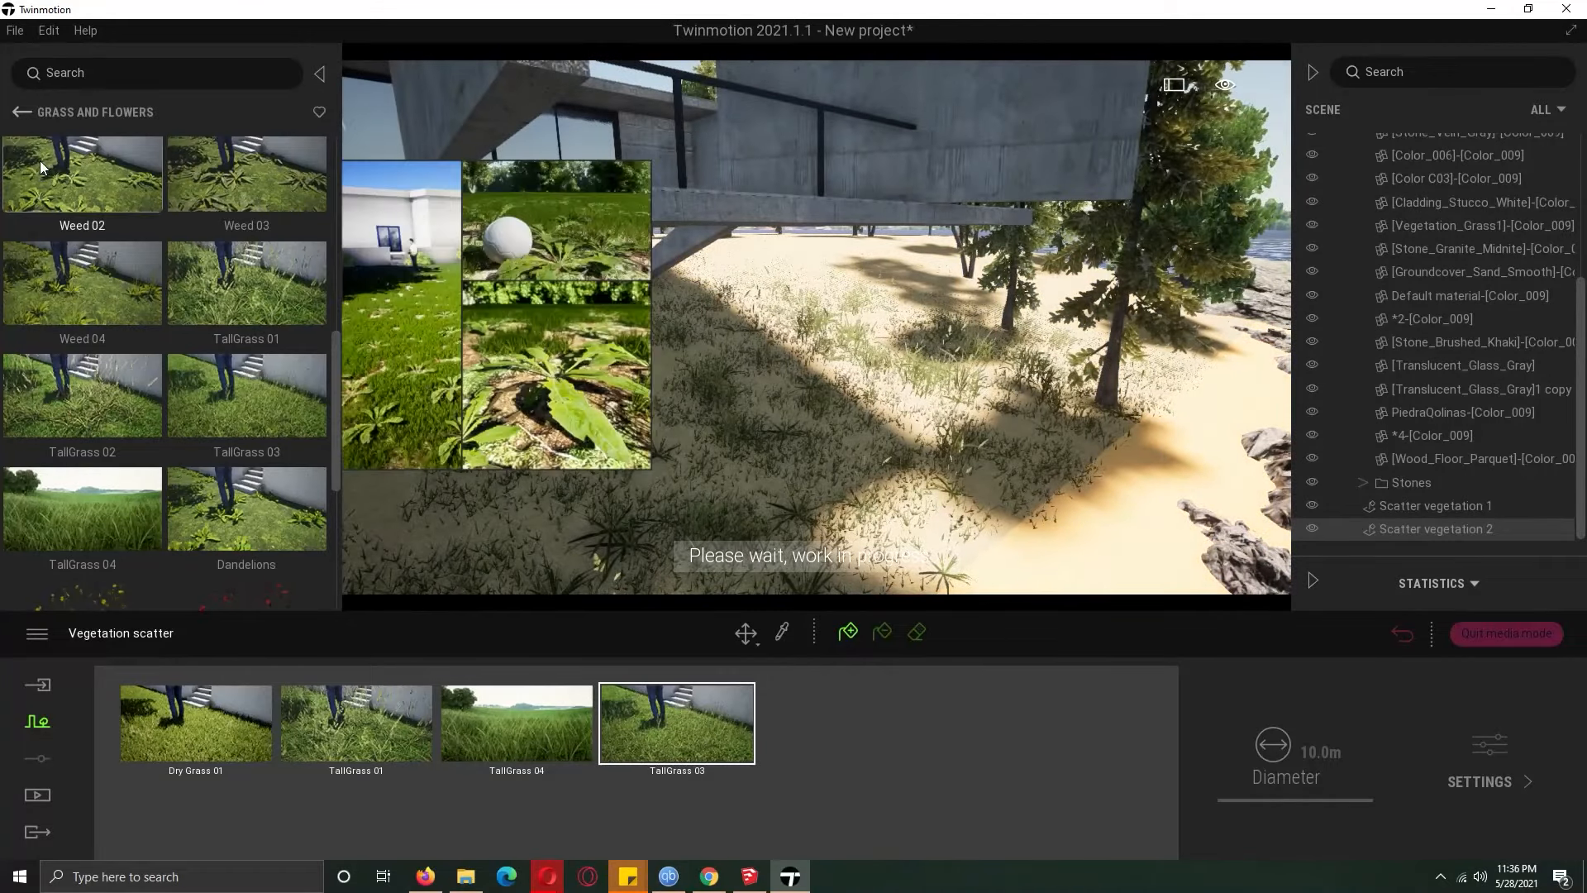
{"action": "left_click", "coordinate": [22, 111]}
{"action": "left_click", "coordinate": [78, 329]}
{"action": "left_click_drag", "start_coordinate": [336, 191], "coordinate": [355, 296]}
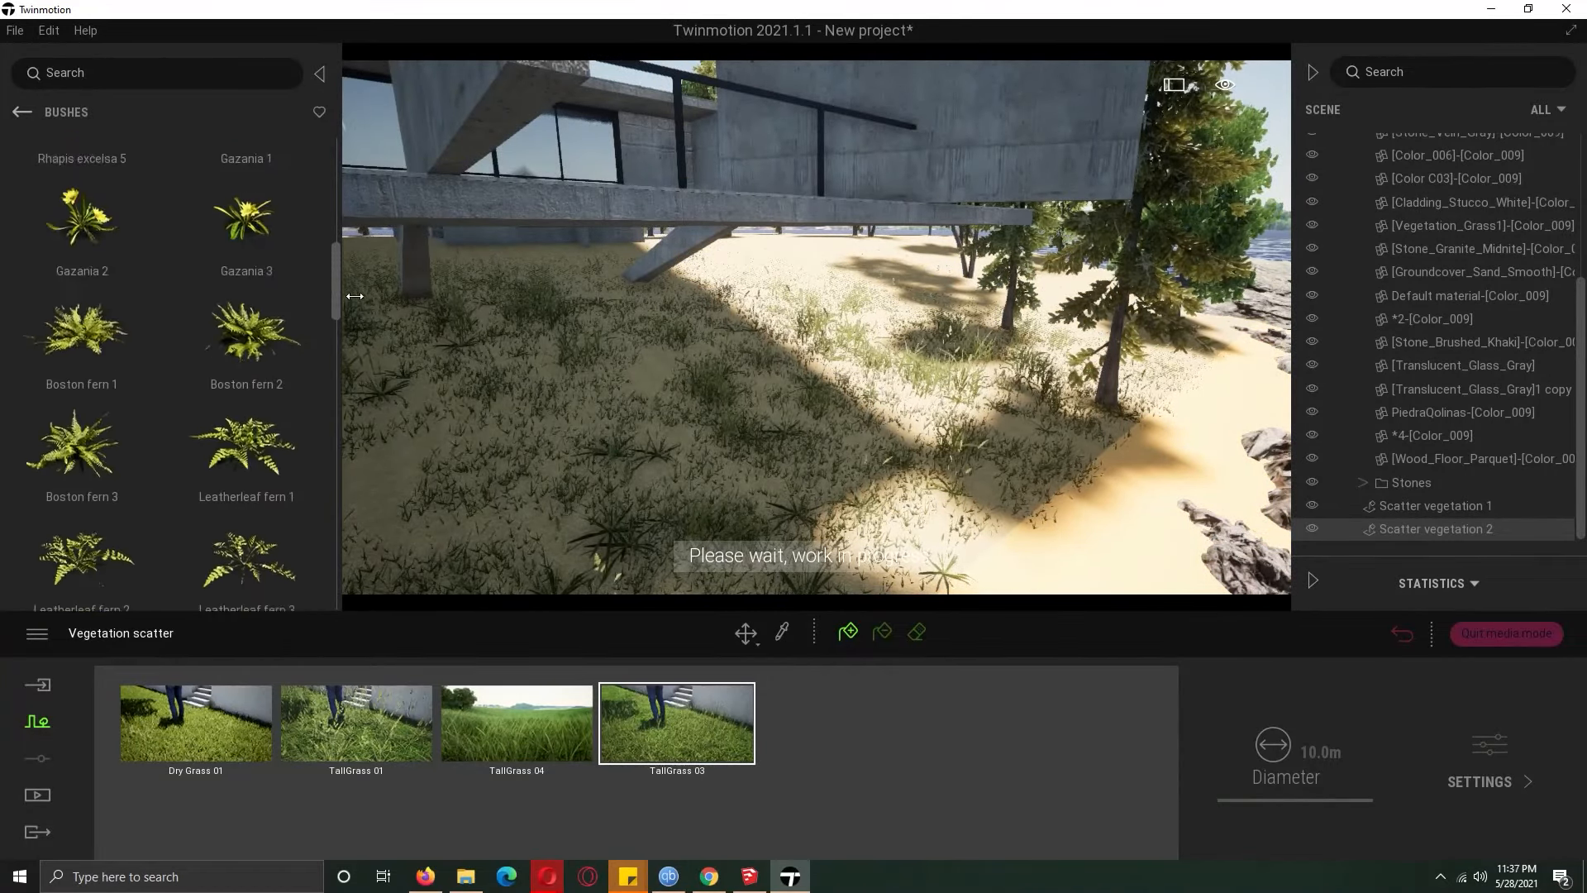
{"action": "left_click", "coordinate": [21, 111]}
{"action": "left_click", "coordinate": [84, 438]}
{"action": "left_click", "coordinate": [22, 112]}
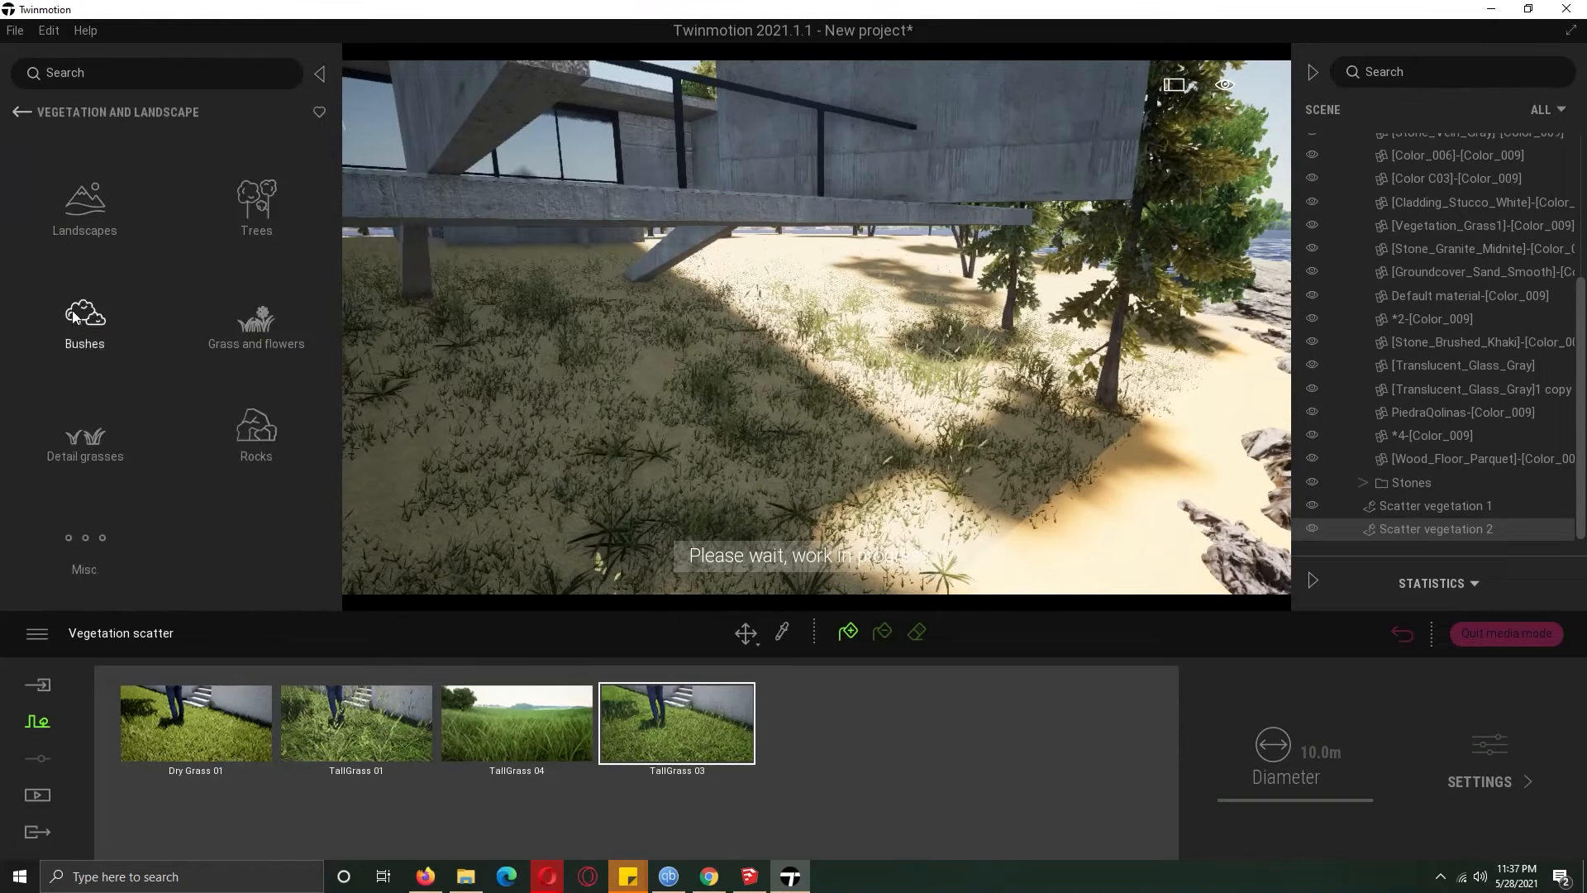
Place a Fallen tree 1 on the grassy ground beside the trees in front of the house
{"action": "left_click", "coordinate": [84, 548]}
{"action": "left_click_drag", "start_coordinate": [244, 289], "coordinate": [591, 443]}
{"action": "key", "text": "s"}
{"action": "left_click_drag", "start_coordinate": [597, 453], "coordinate": [547, 458]}
Place several Dead branches 1, a Fallen tree 2, a Tree stump 1 and a Tree stump 2 on the ground around the house
{"action": "left_click", "coordinate": [22, 112]}
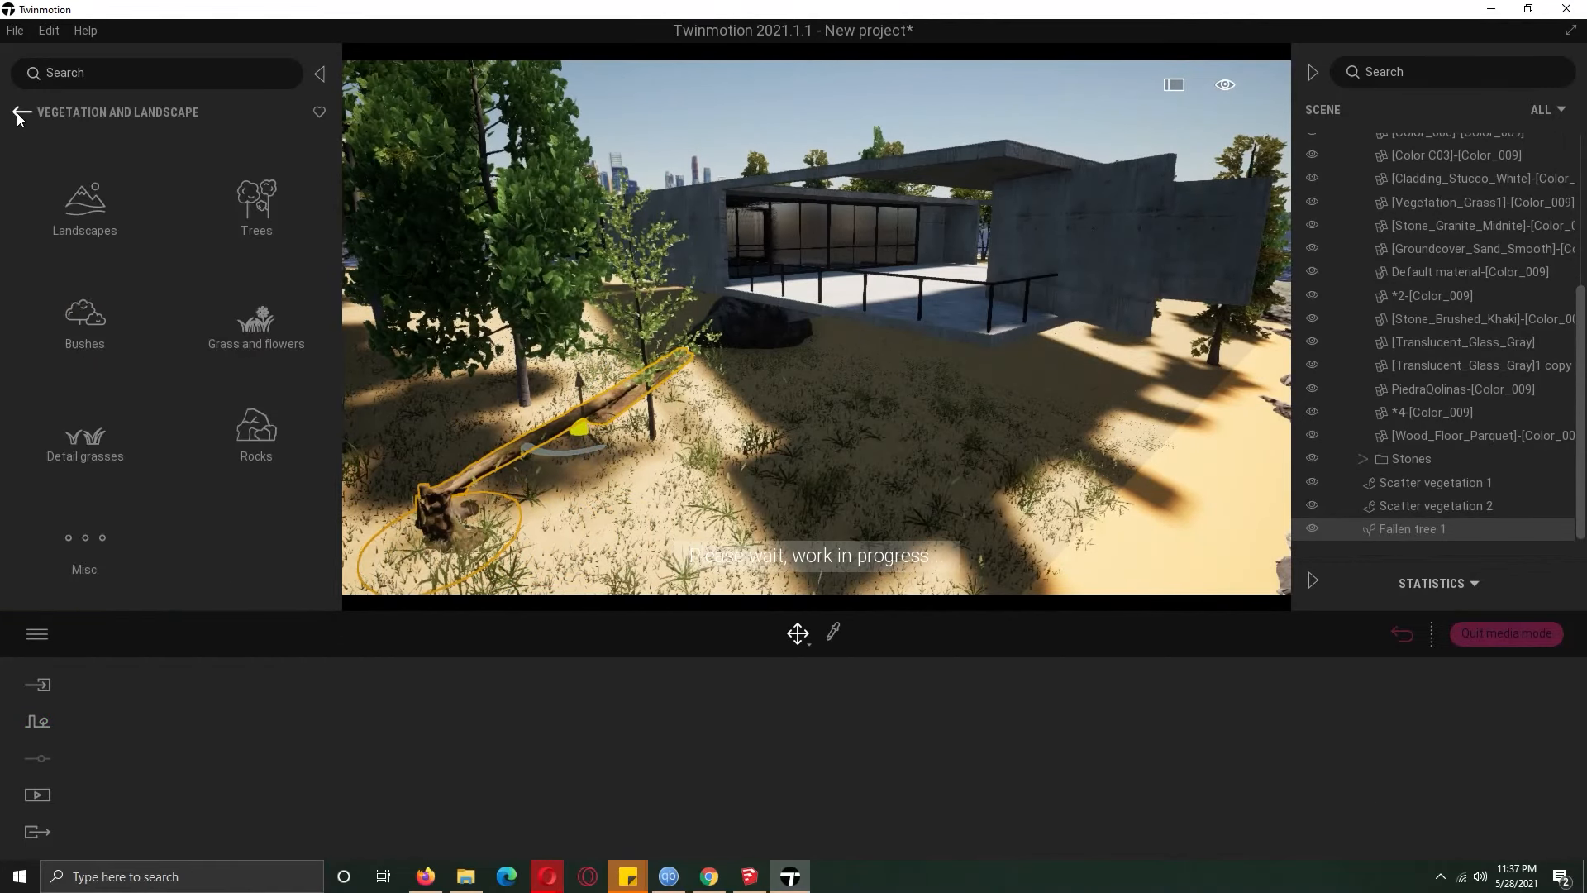
{"action": "left_click", "coordinate": [234, 300]}
{"action": "left_click", "coordinate": [21, 111]}
{"action": "left_click", "coordinate": [85, 550]}
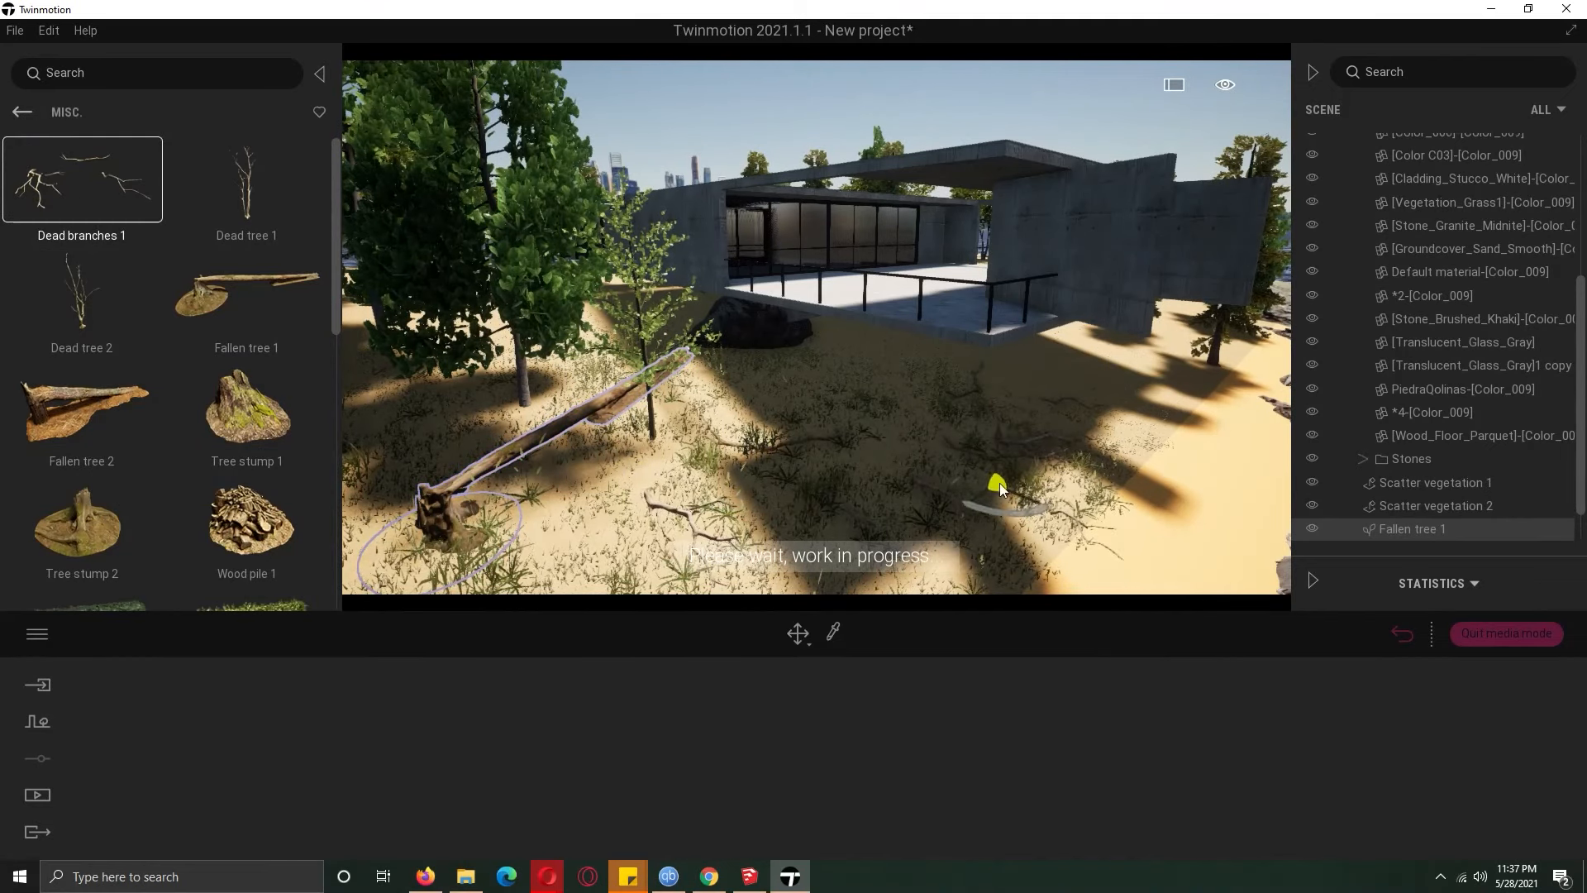
{"action": "left_click", "coordinate": [116, 405]}
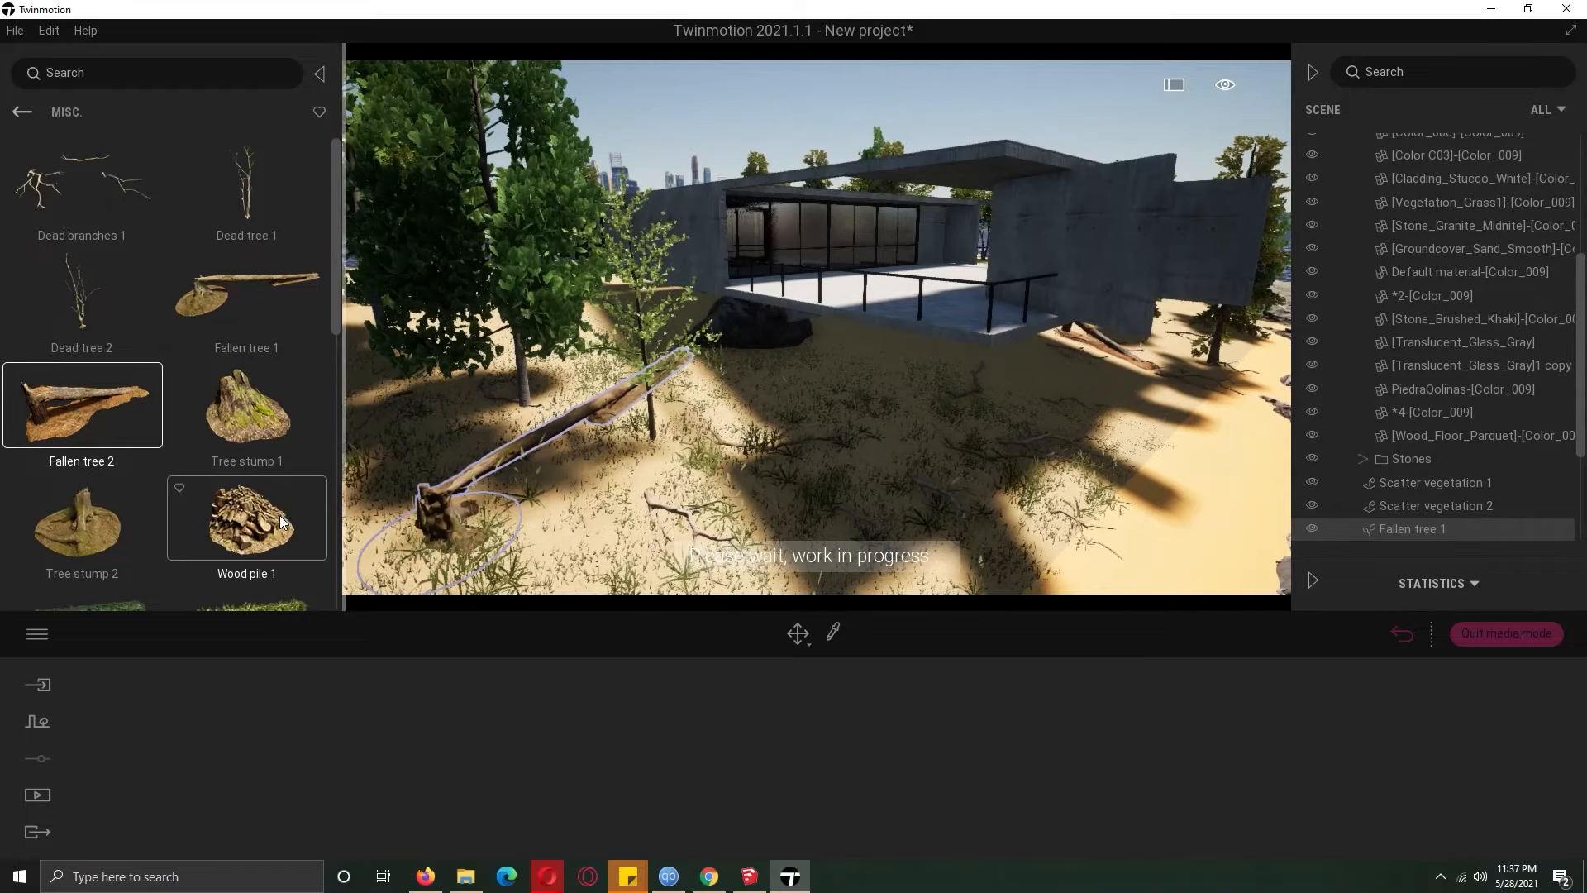
{"action": "left_click_drag", "start_coordinate": [248, 407], "coordinate": [666, 514]}
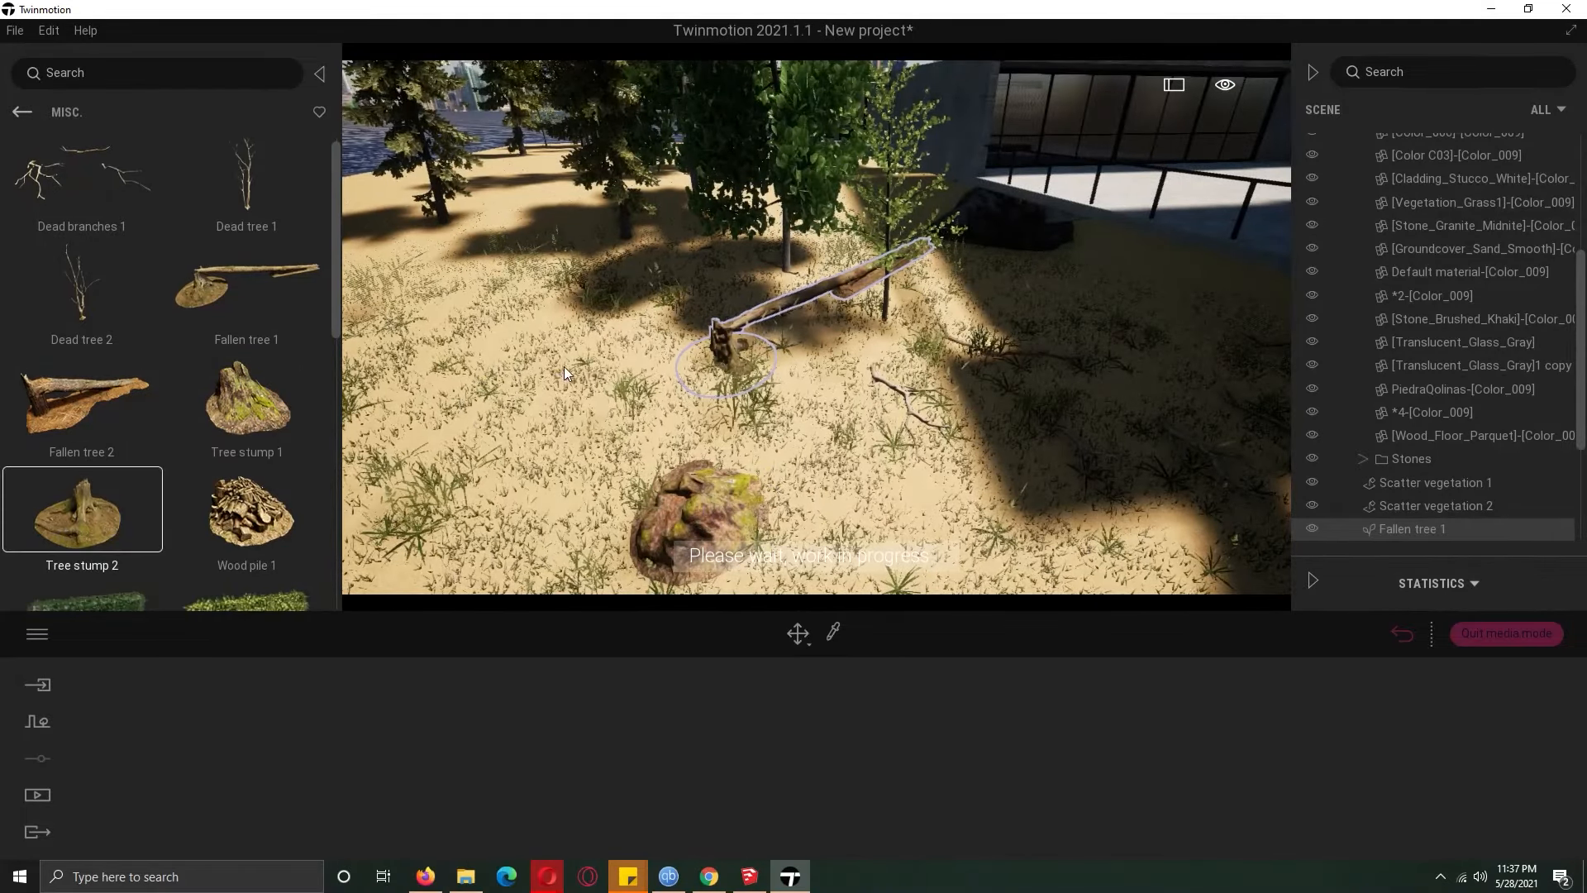
Create another vegetation scatter with DeadLeaves 2 and cover the grassy ground with leaves
{"action": "scroll", "coordinate": [331, 397], "scroll_direction": "down", "scroll_amount": 5}
{"action": "left_click", "coordinate": [246, 282]}
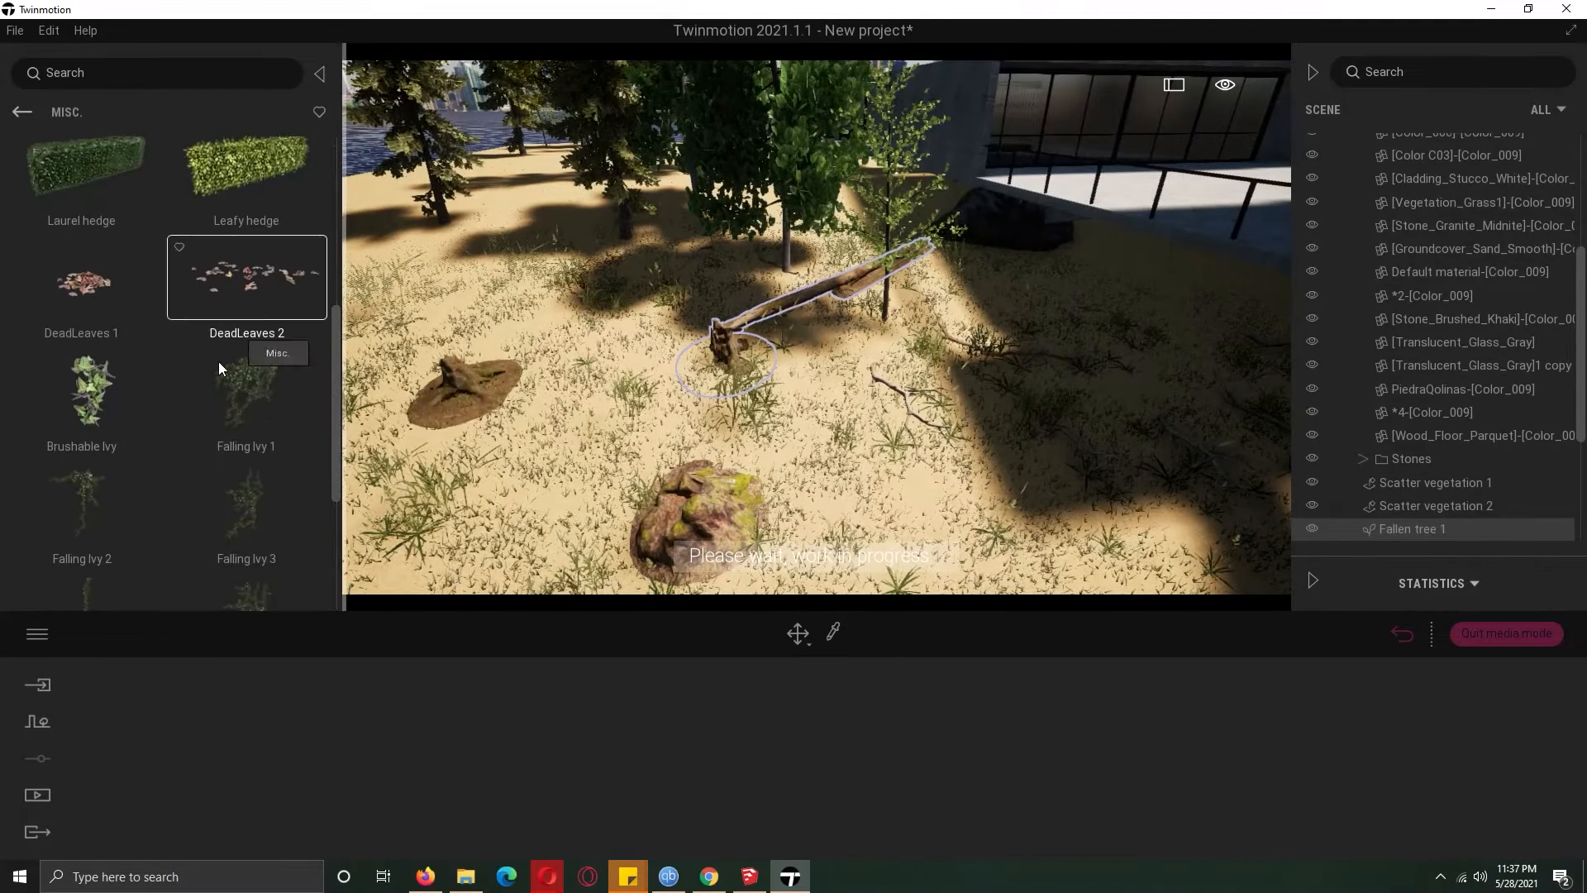
{"action": "left_click", "coordinate": [901, 762]}
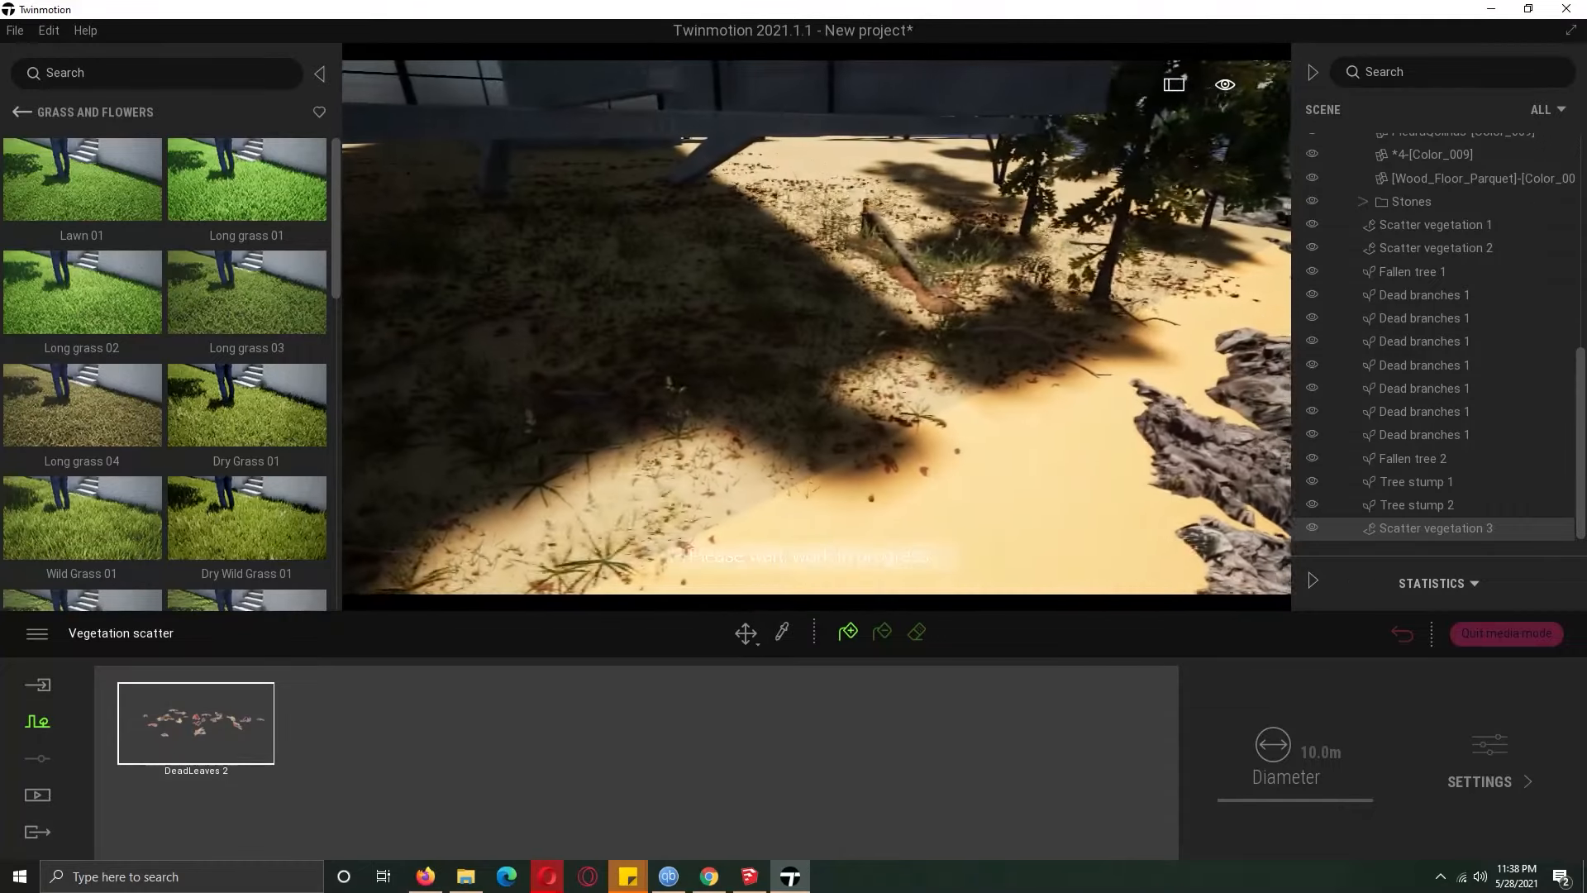
Apply the Quixel Megascans Grass material from the Patchy grass surfaces to the ground in front of the house
{"action": "left_click", "coordinate": [22, 112]}
{"action": "left_click", "coordinate": [22, 112]}
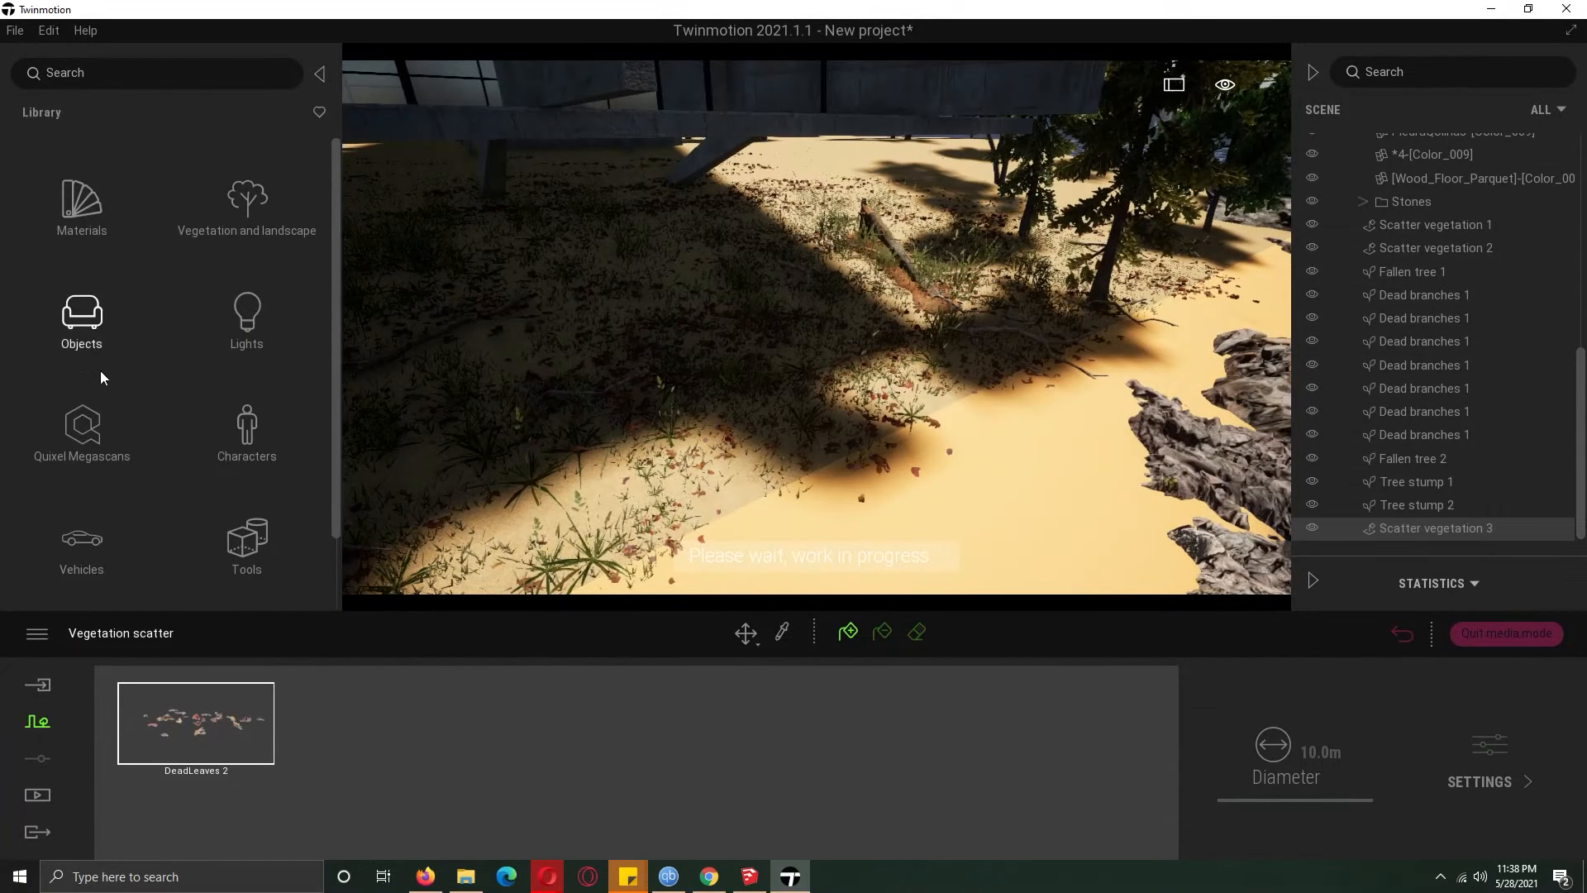
{"action": "left_click", "coordinate": [99, 240]}
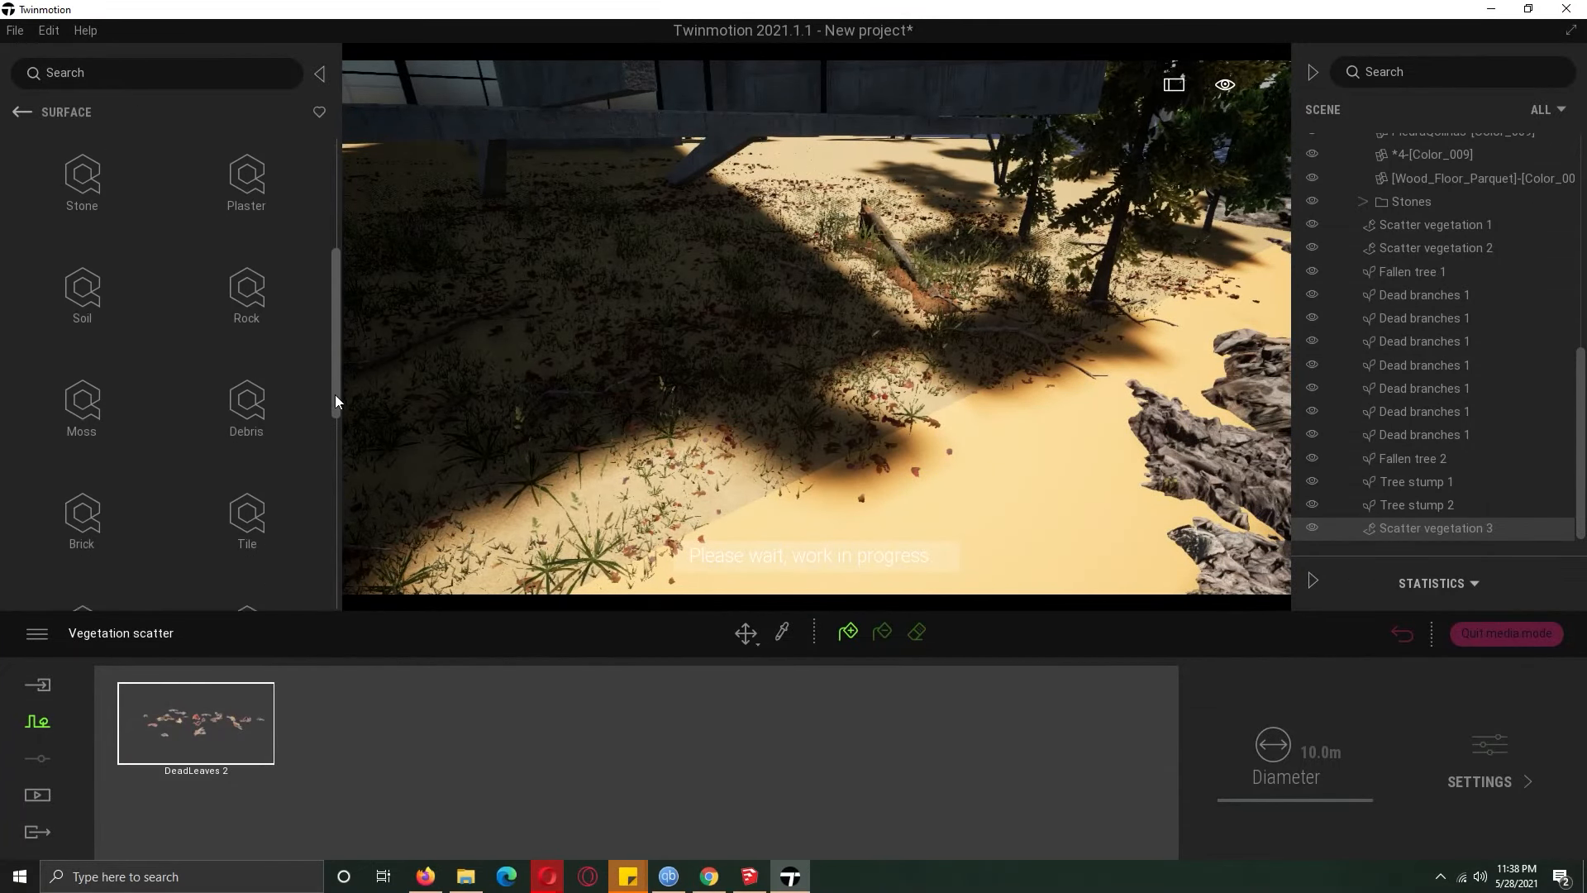
{"action": "left_click_drag", "start_coordinate": [330, 425], "coordinate": [324, 531]}
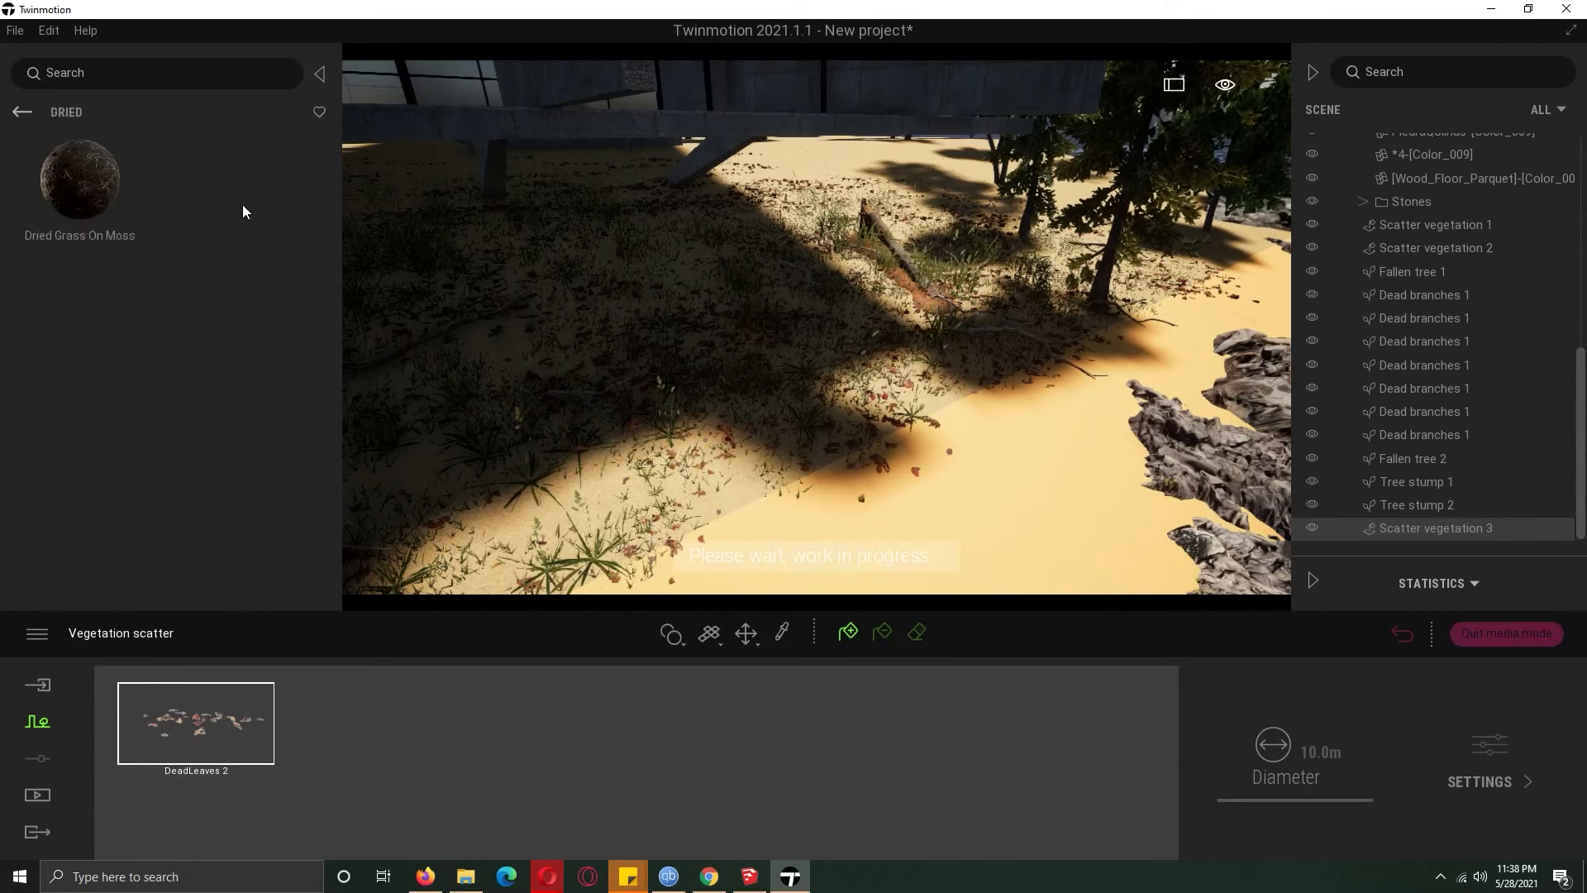
{"action": "left_click", "coordinate": [249, 337]}
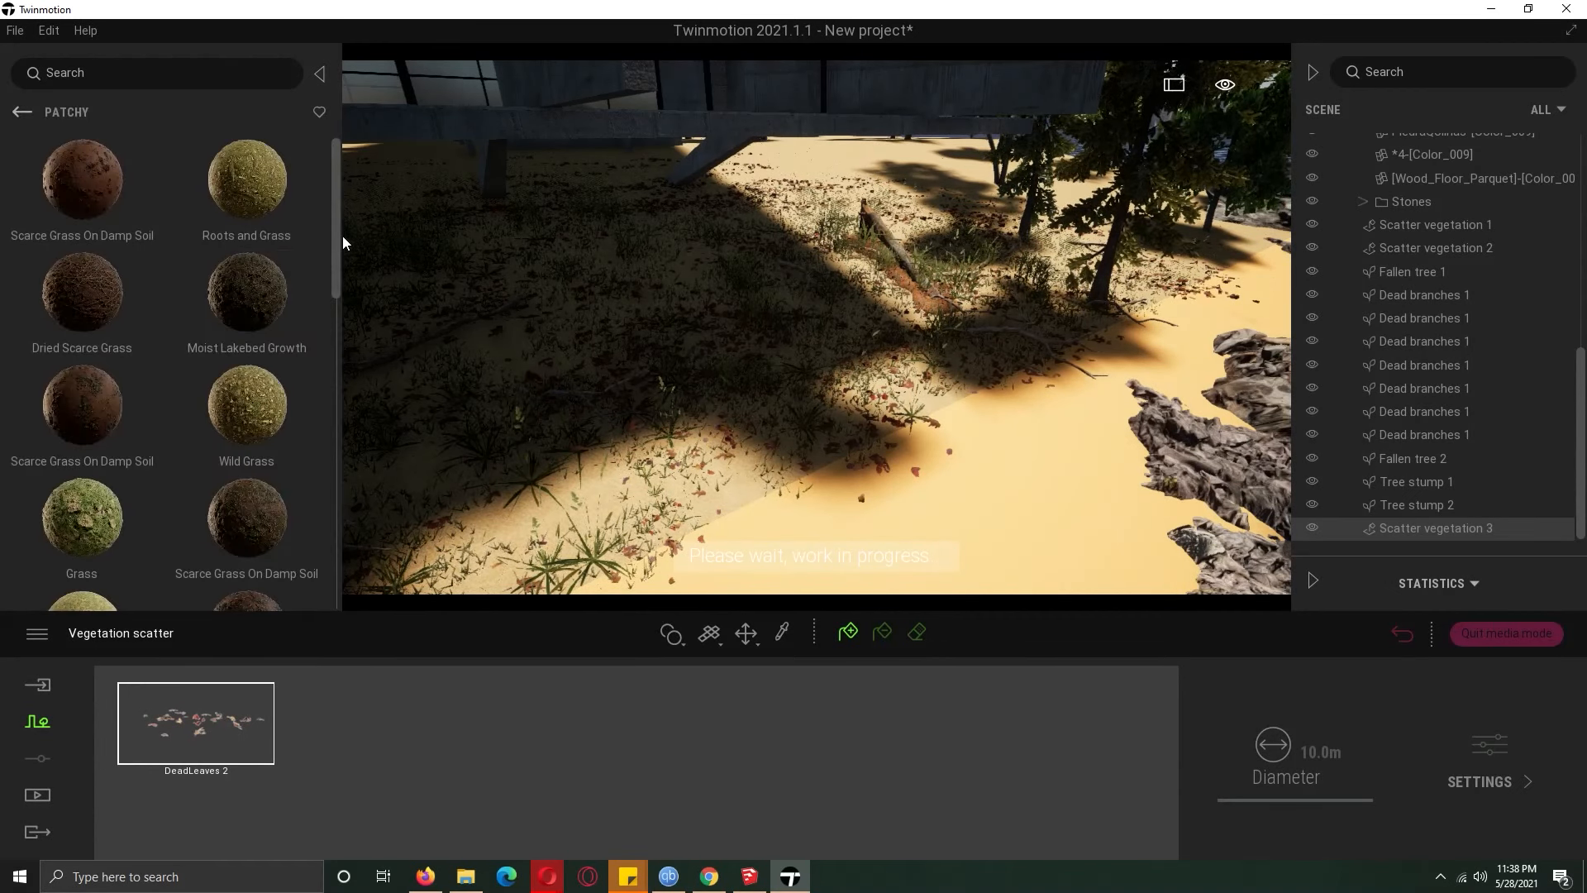
{"action": "left_click_drag", "start_coordinate": [82, 518], "coordinate": [412, 509]}
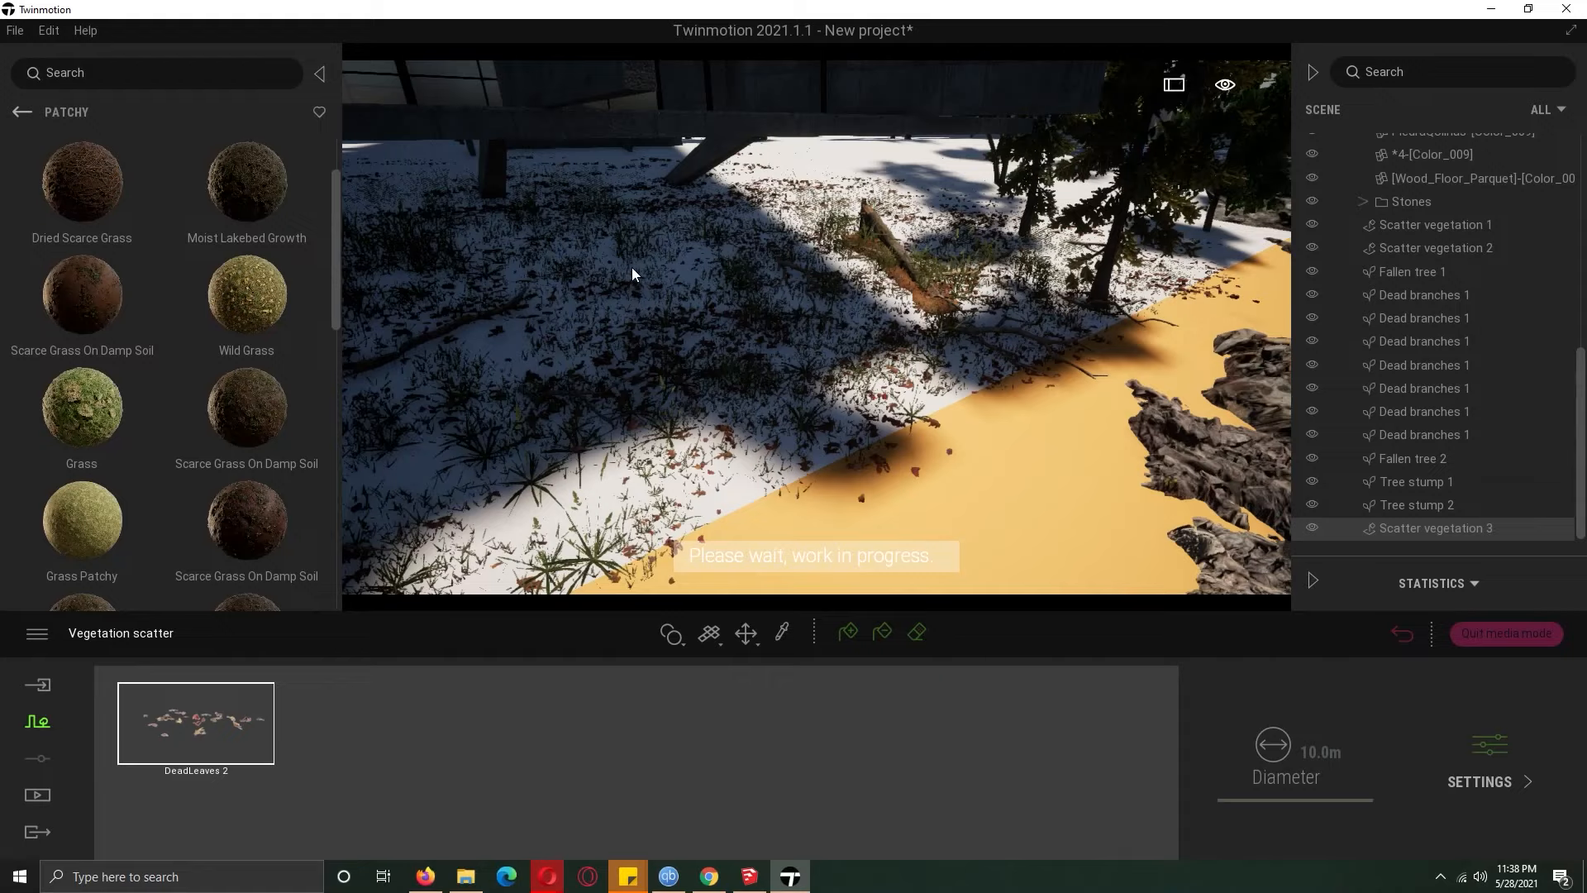
Set the grass material's scale to 4.10 and turn on TXT_Parallax in its bump settings
{"action": "scroll", "coordinate": [716, 319], "scroll_direction": "up", "scroll_amount": 5}
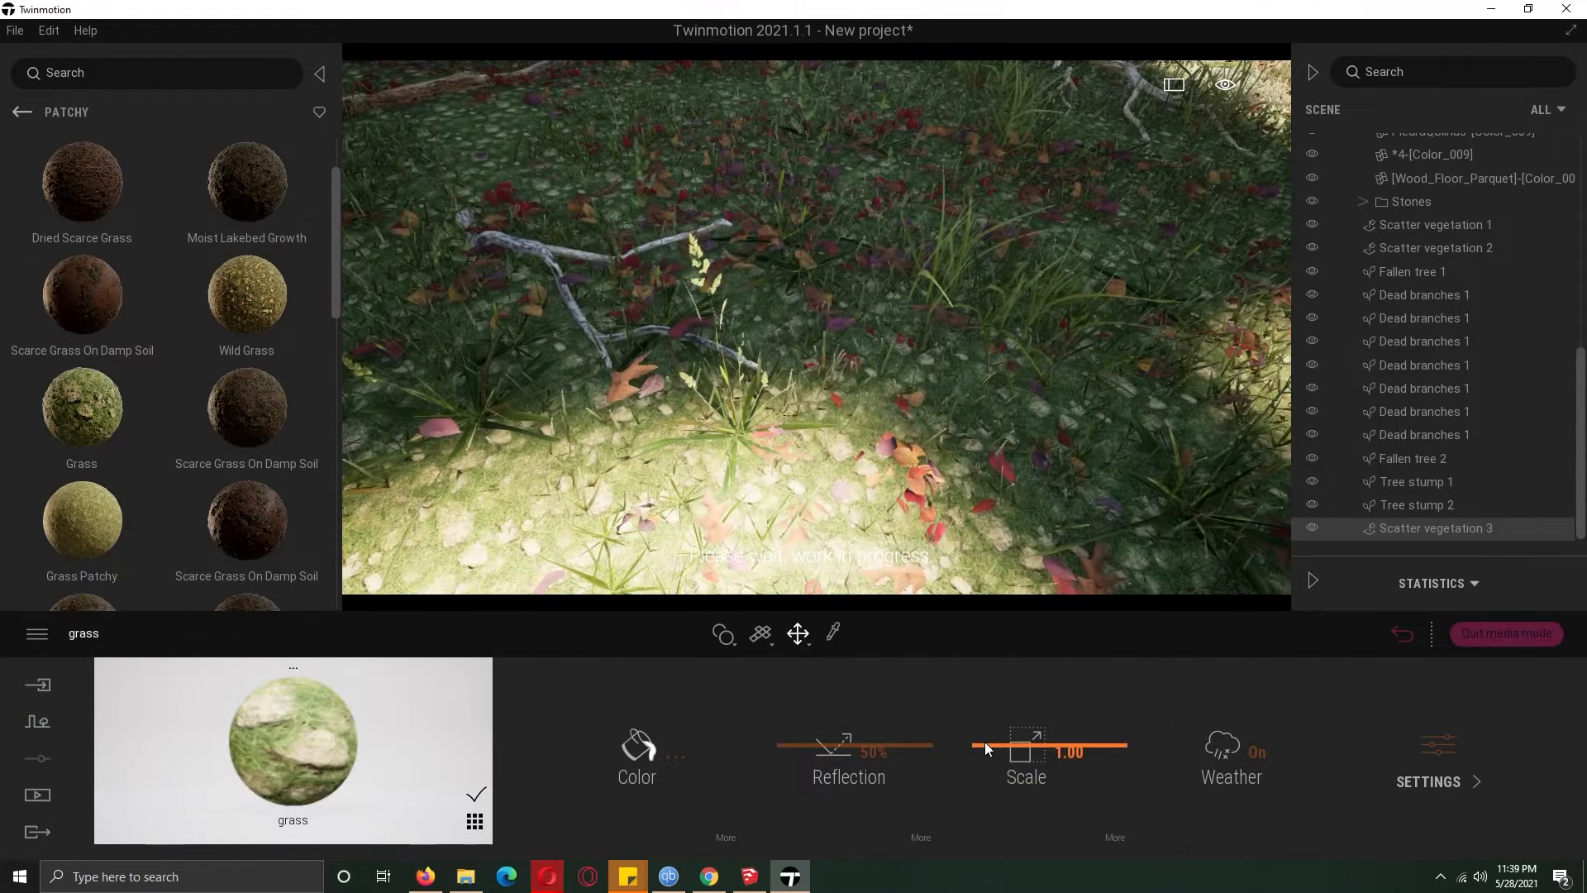
{"action": "left_click_drag", "start_coordinate": [985, 741], "coordinate": [1074, 741]}
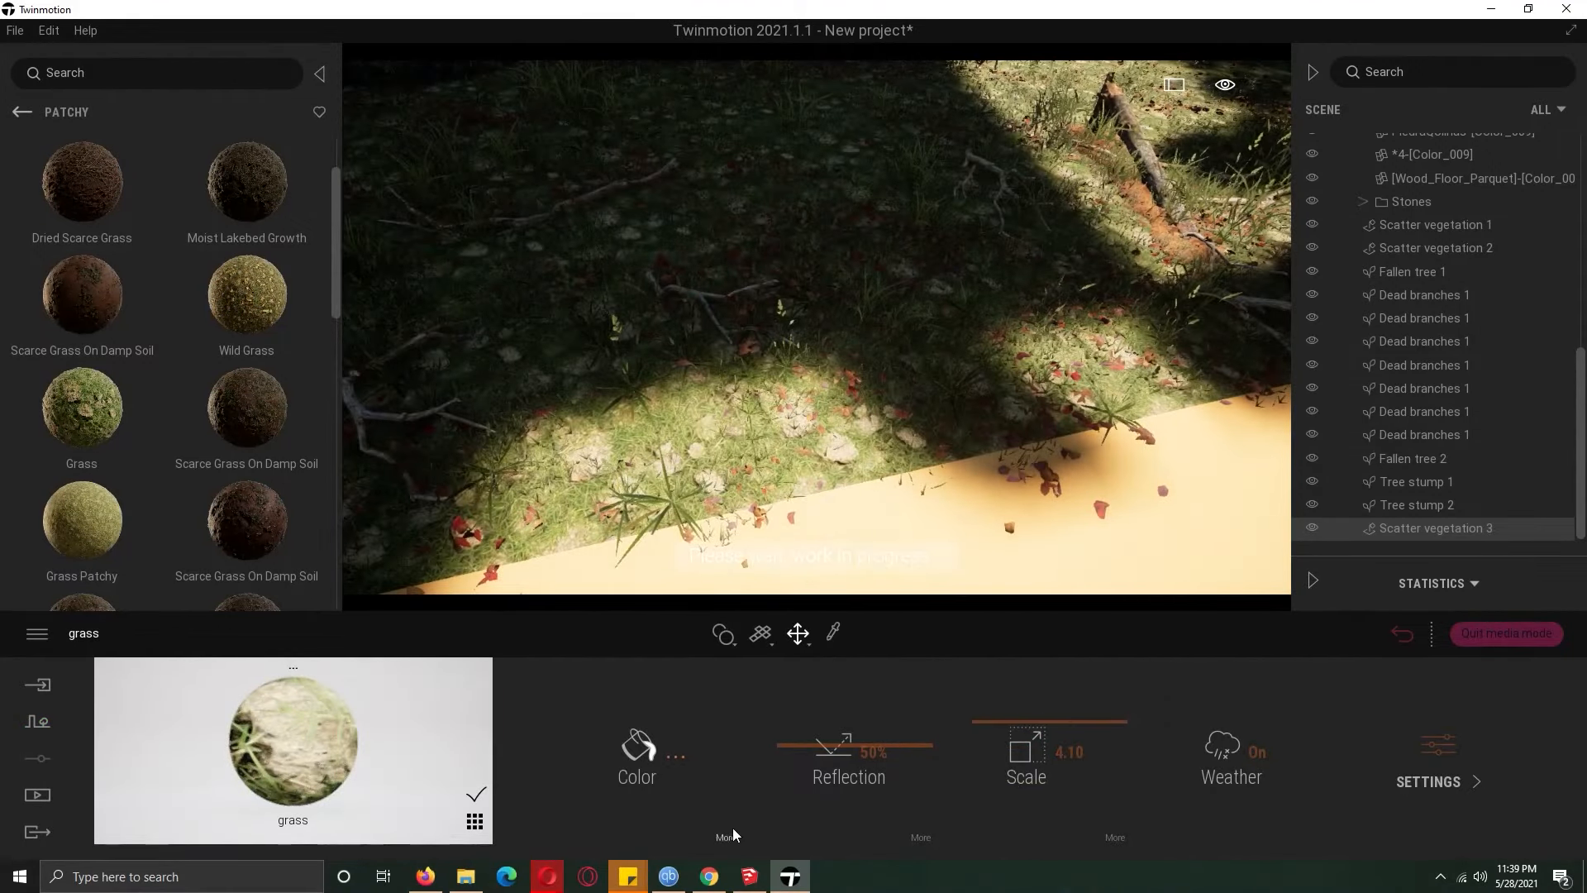
{"action": "left_click", "coordinate": [727, 835]}
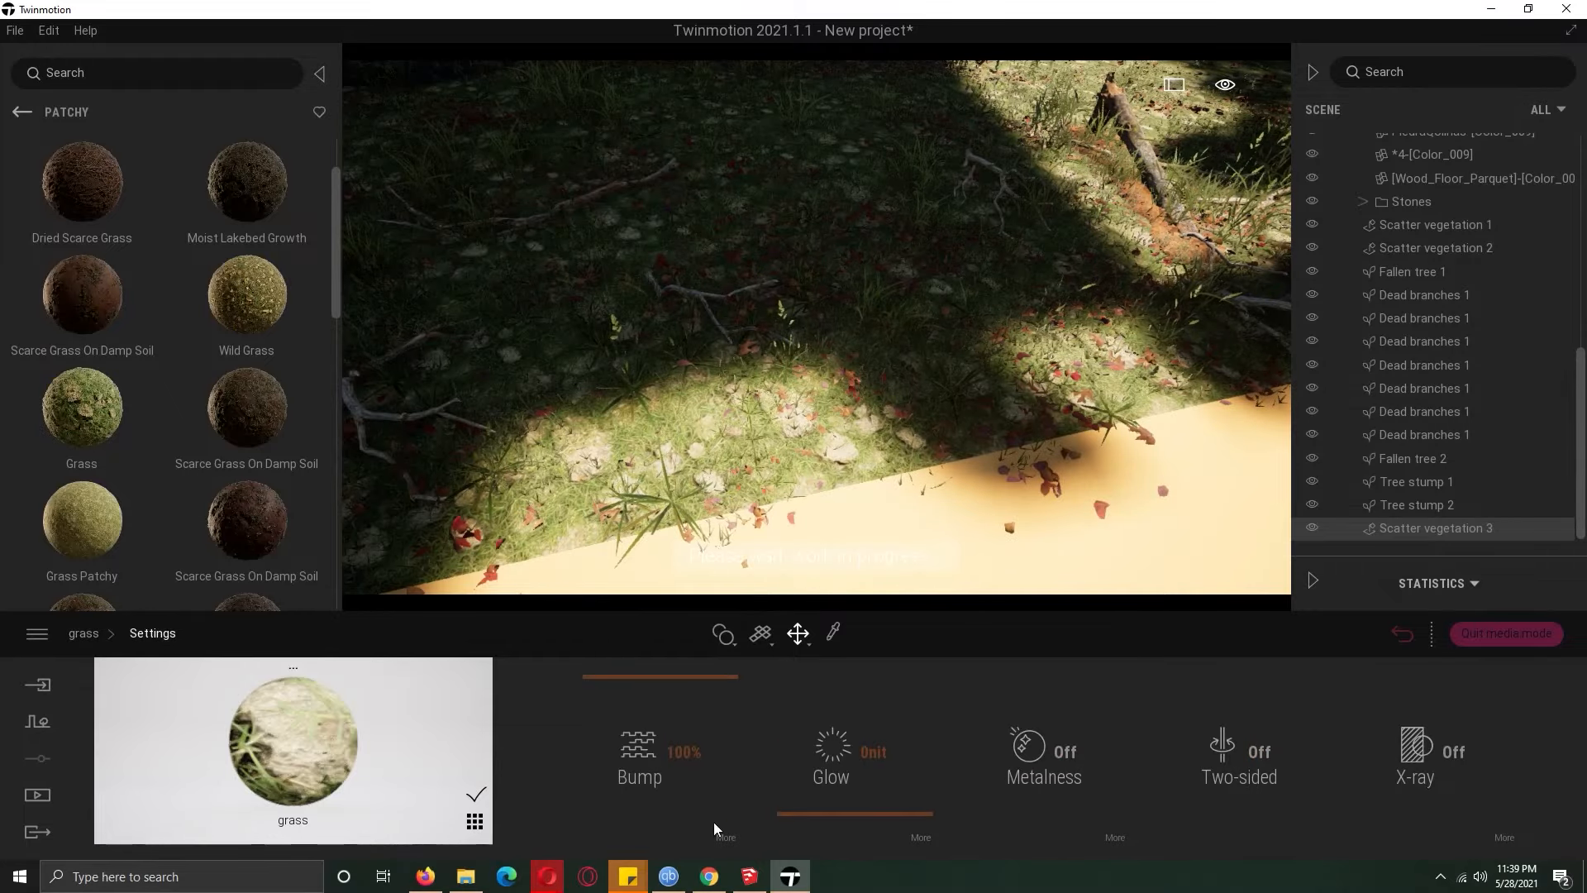
{"action": "left_click", "coordinate": [1138, 771]}
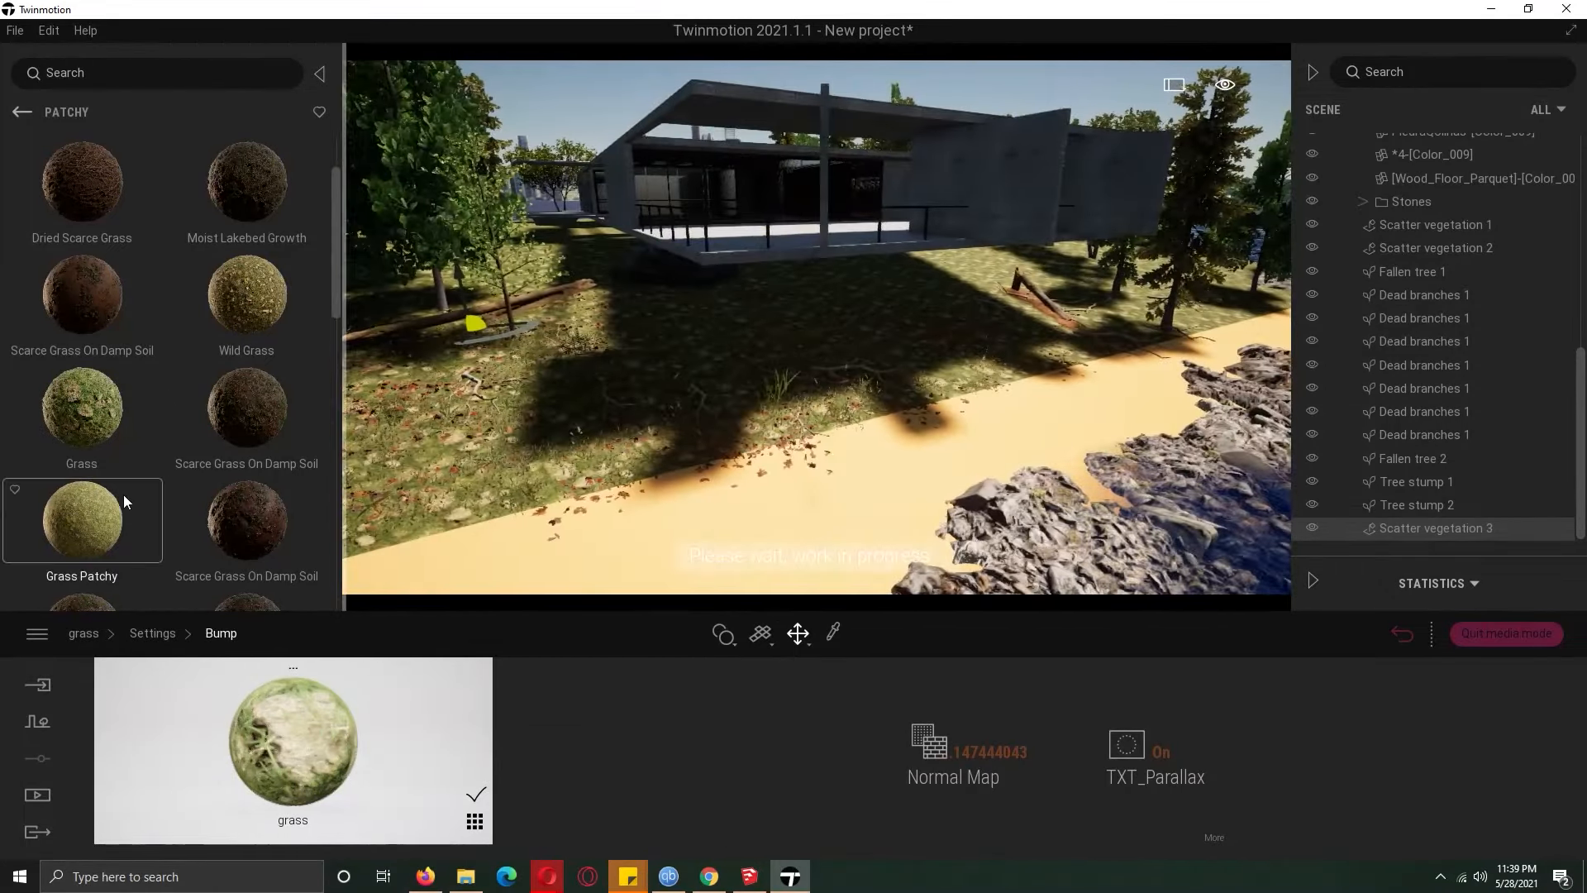
Browse the Quixel Megascans grass surfaces, including Wild, Artificial, Patchy and Dried, for a material for the sandy strip
{"action": "scroll", "coordinate": [122, 494], "scroll_direction": "down", "scroll_amount": 3}
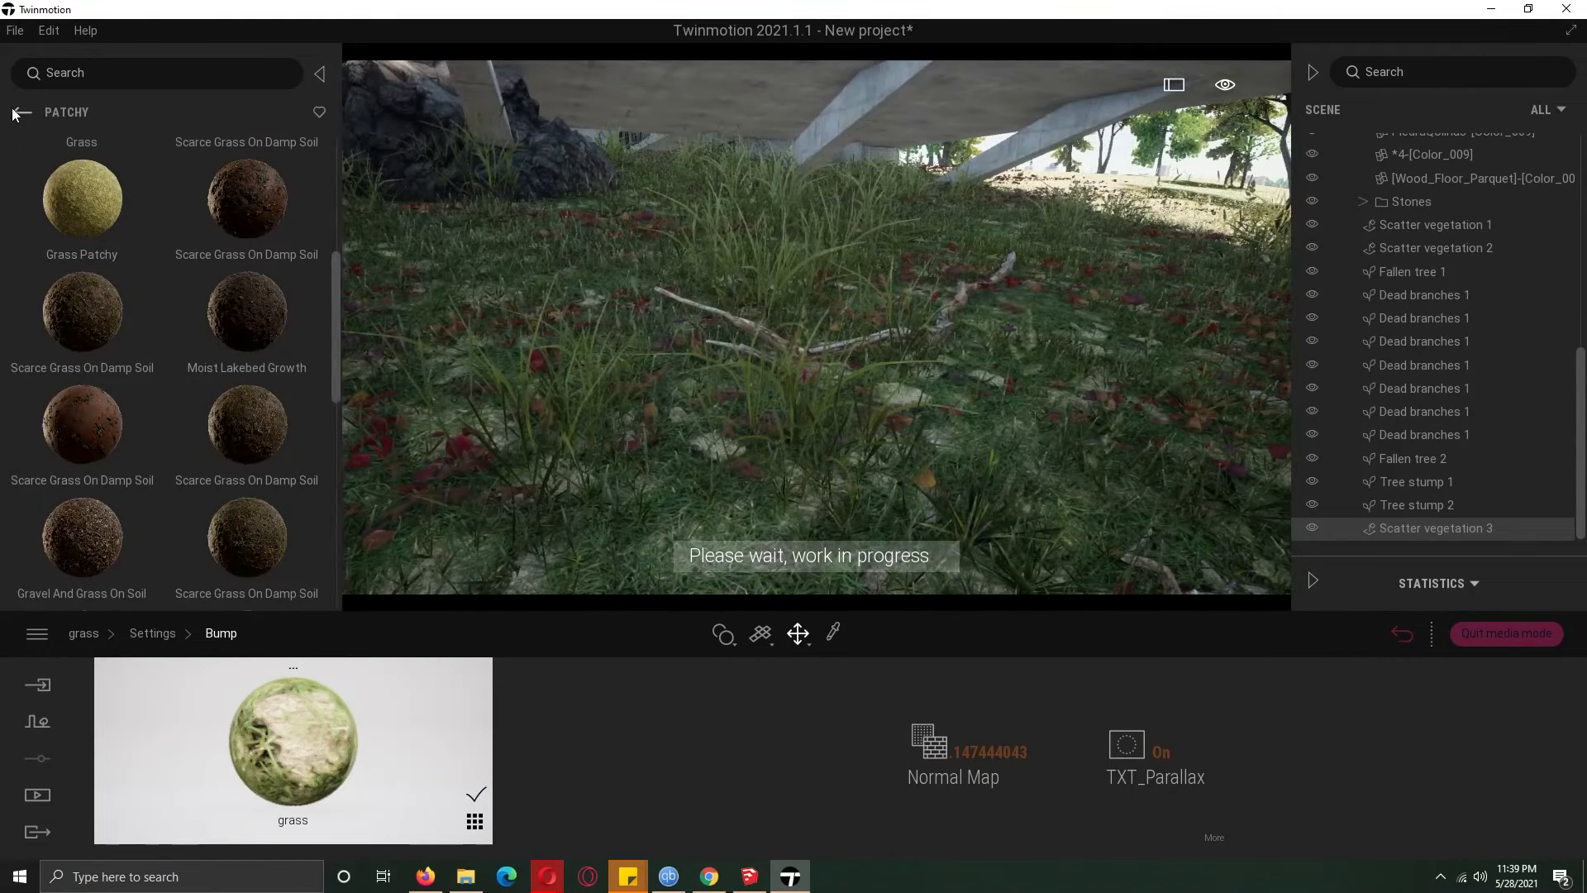
{"action": "left_click", "coordinate": [20, 113]}
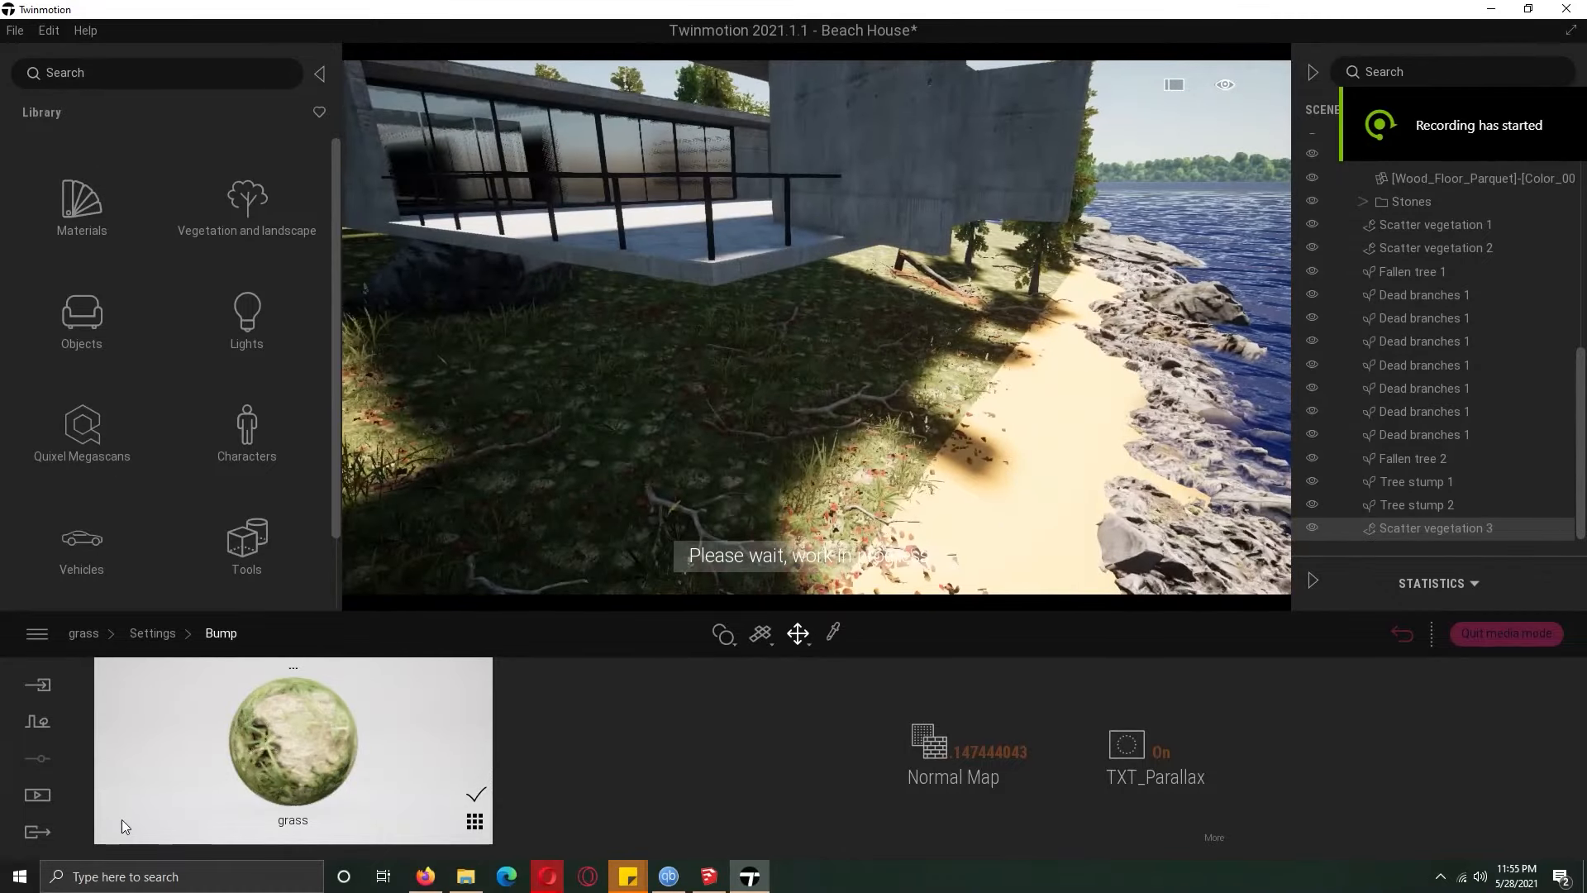
{"action": "left_click", "coordinate": [143, 424]}
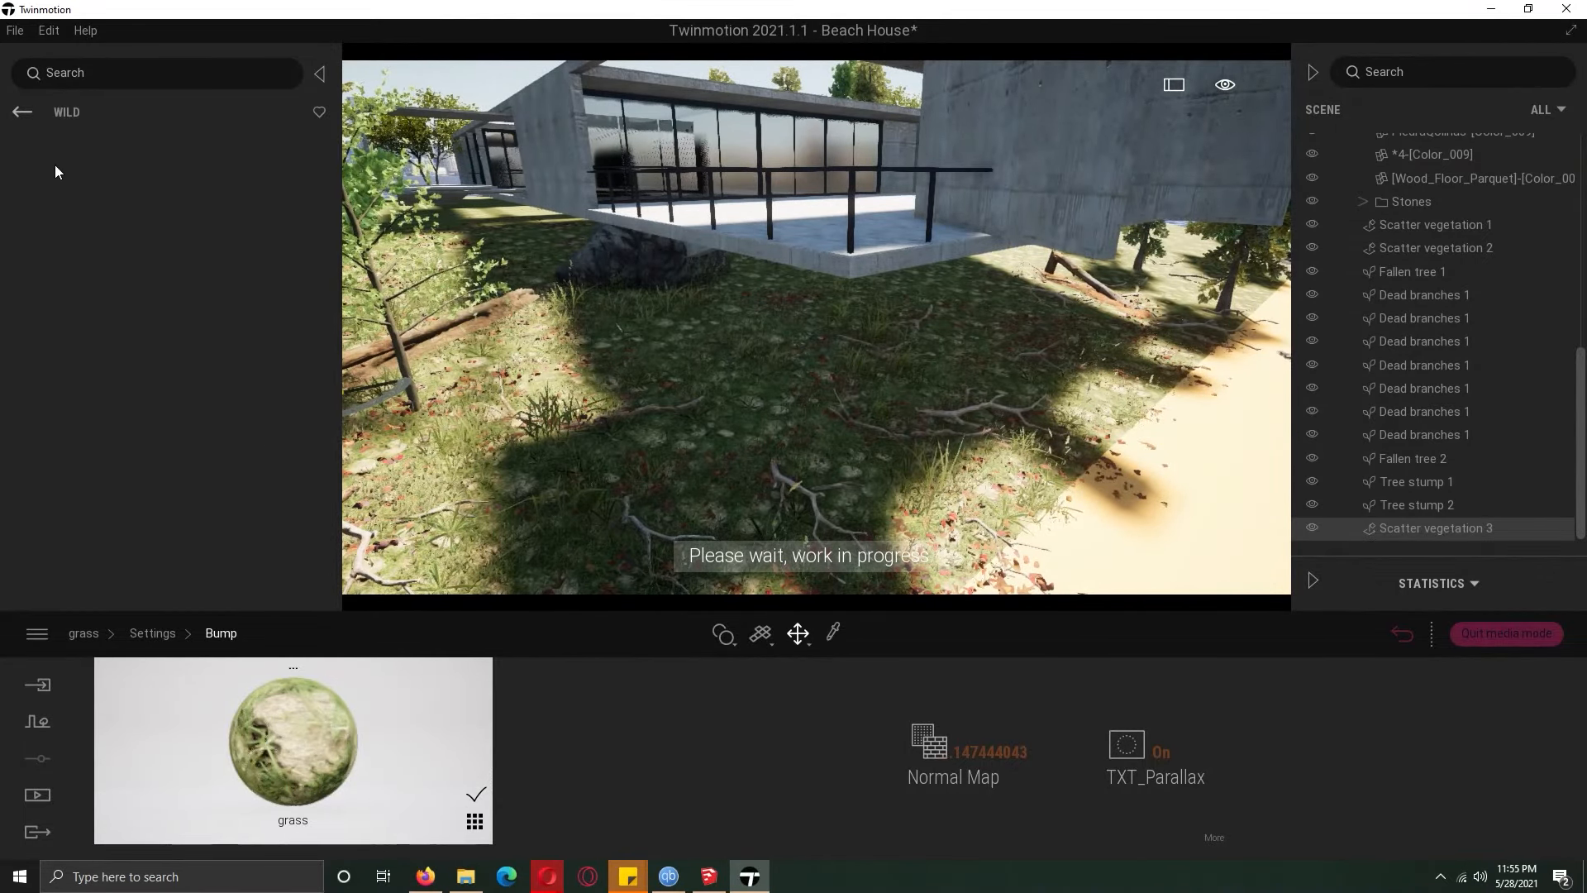
{"action": "left_click", "coordinate": [22, 112]}
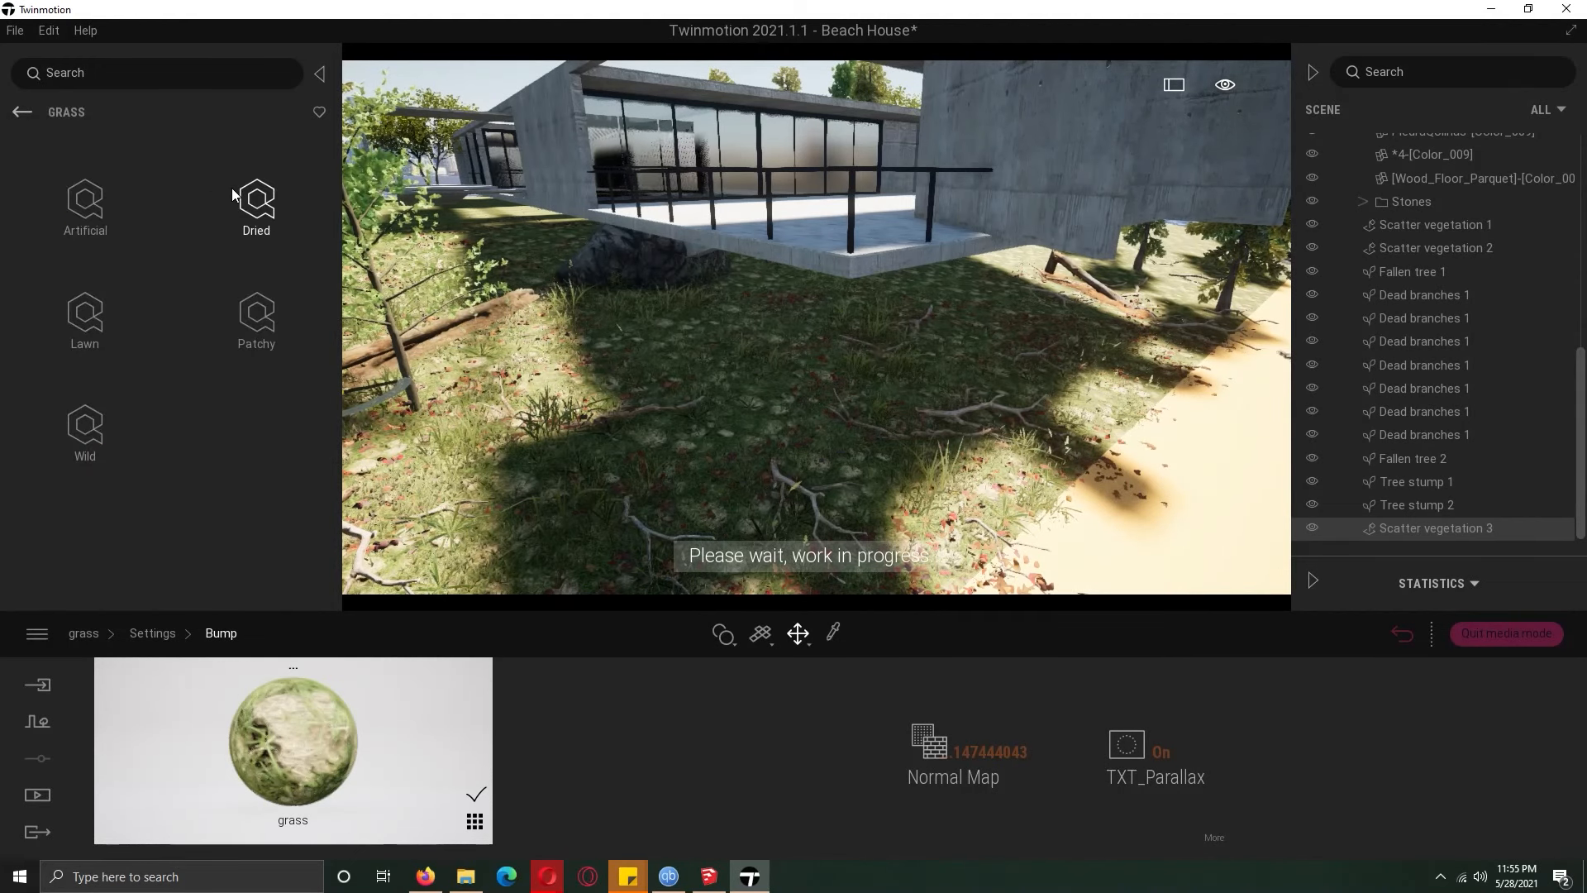
{"action": "left_click", "coordinate": [20, 113]}
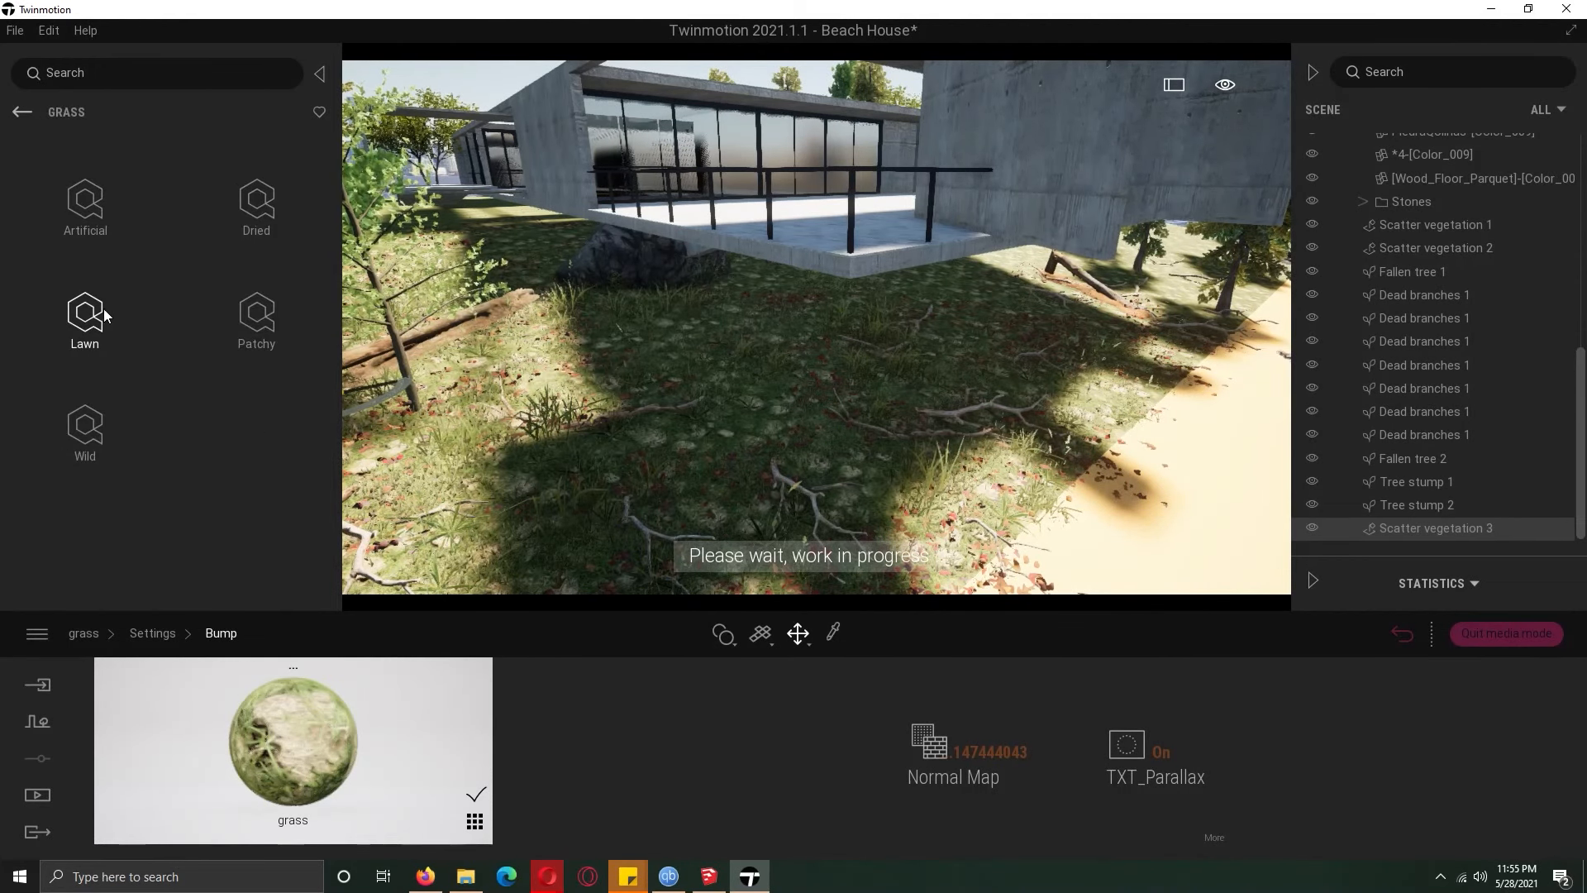
{"action": "left_click", "coordinate": [20, 113]}
{"action": "left_click", "coordinate": [124, 219]}
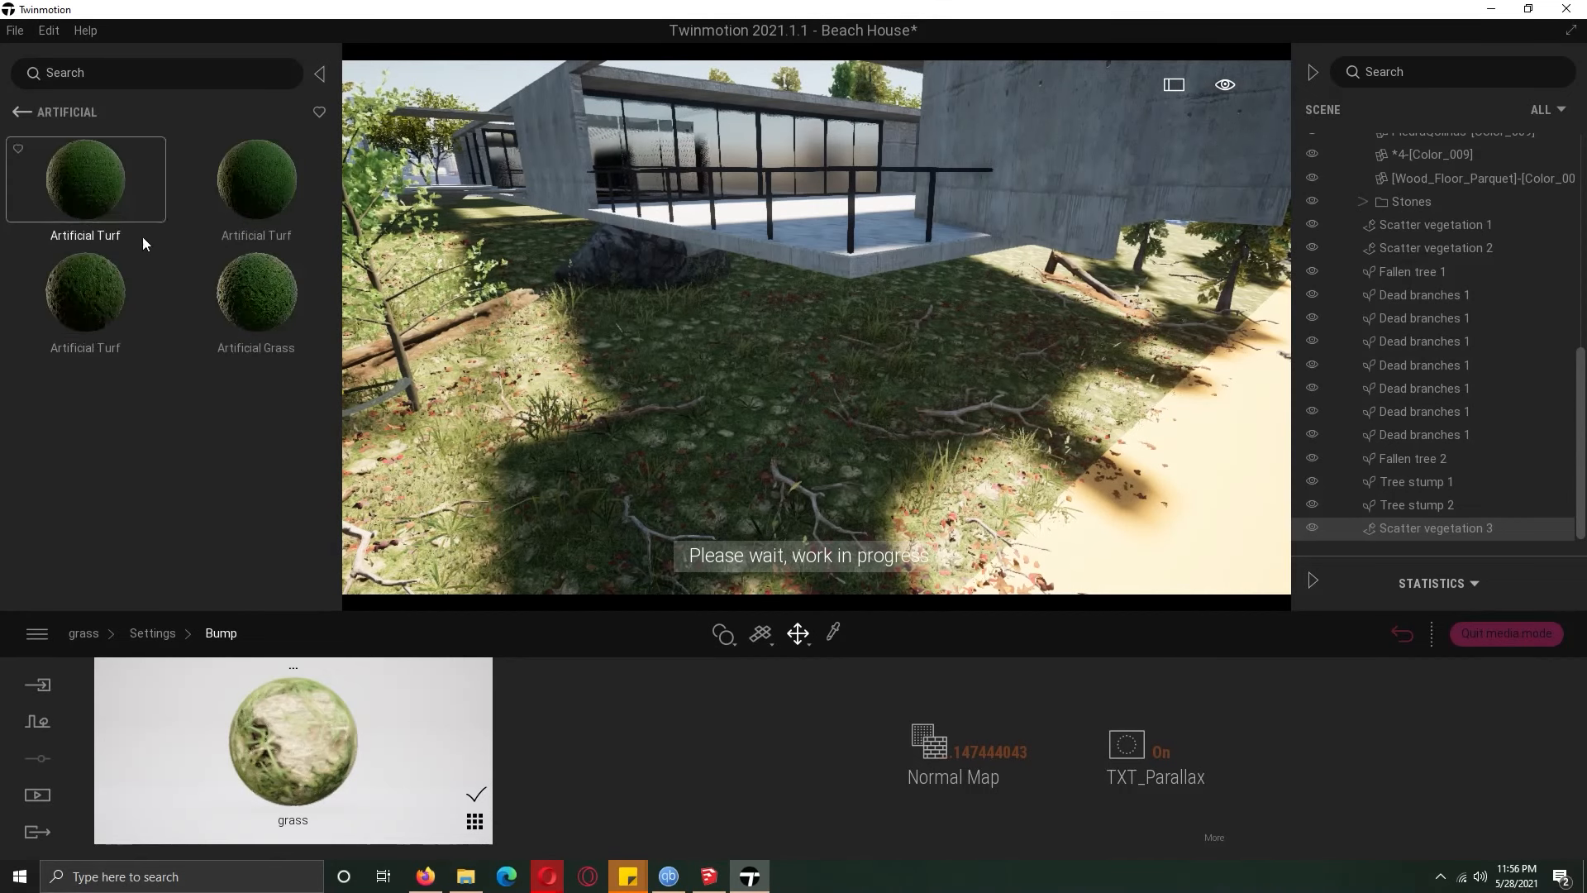
{"action": "left_click", "coordinate": [22, 112]}
{"action": "left_click", "coordinate": [251, 331]}
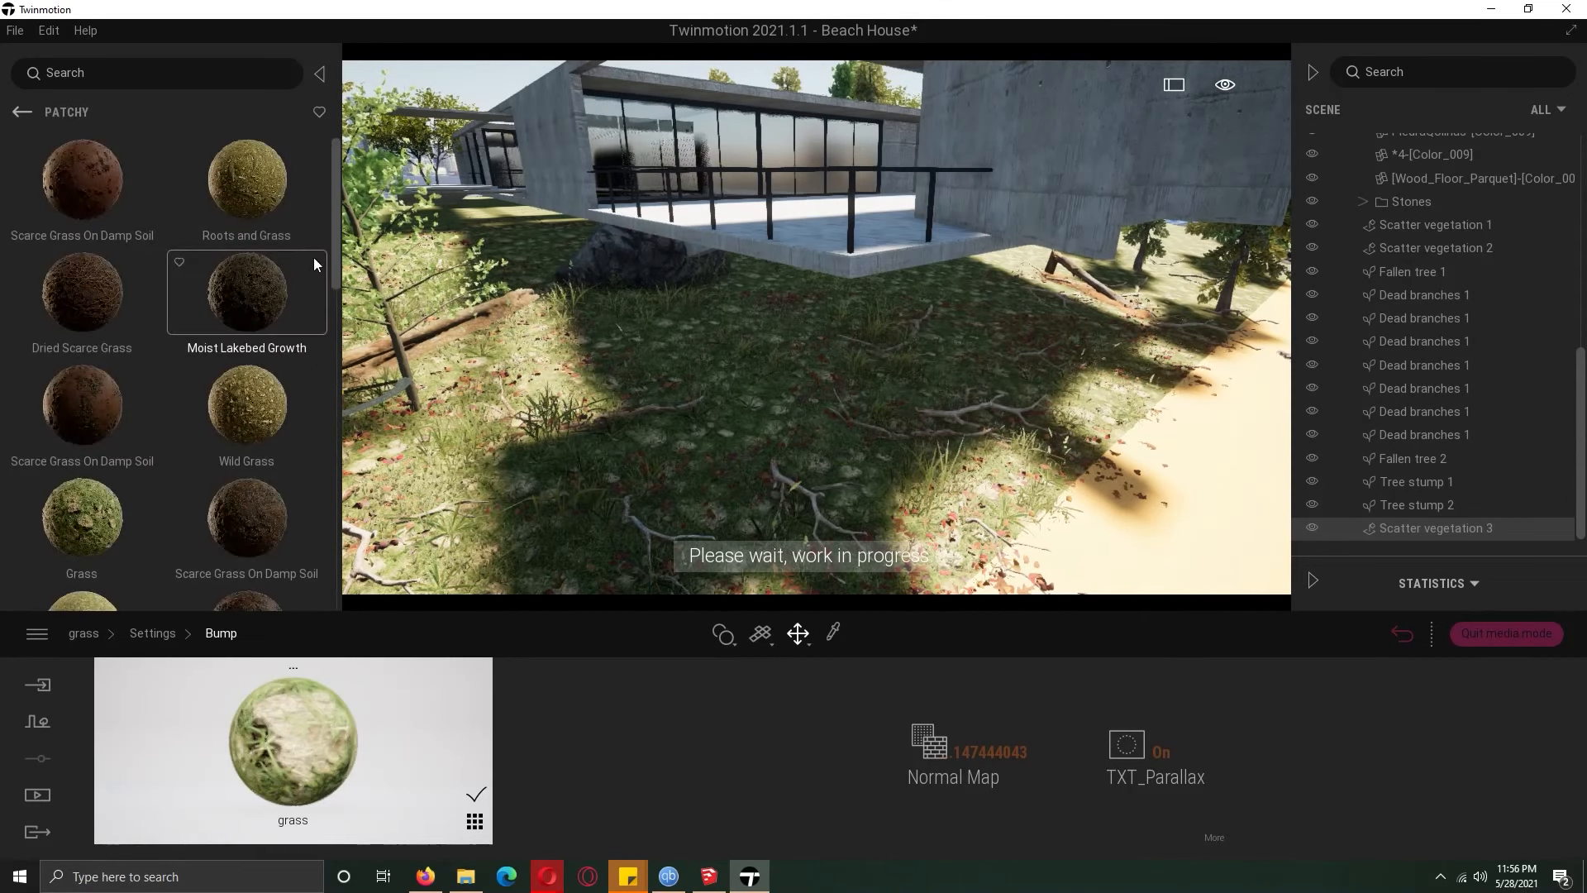
{"action": "scroll", "coordinate": [329, 330], "scroll_direction": "down", "scroll_amount": 3}
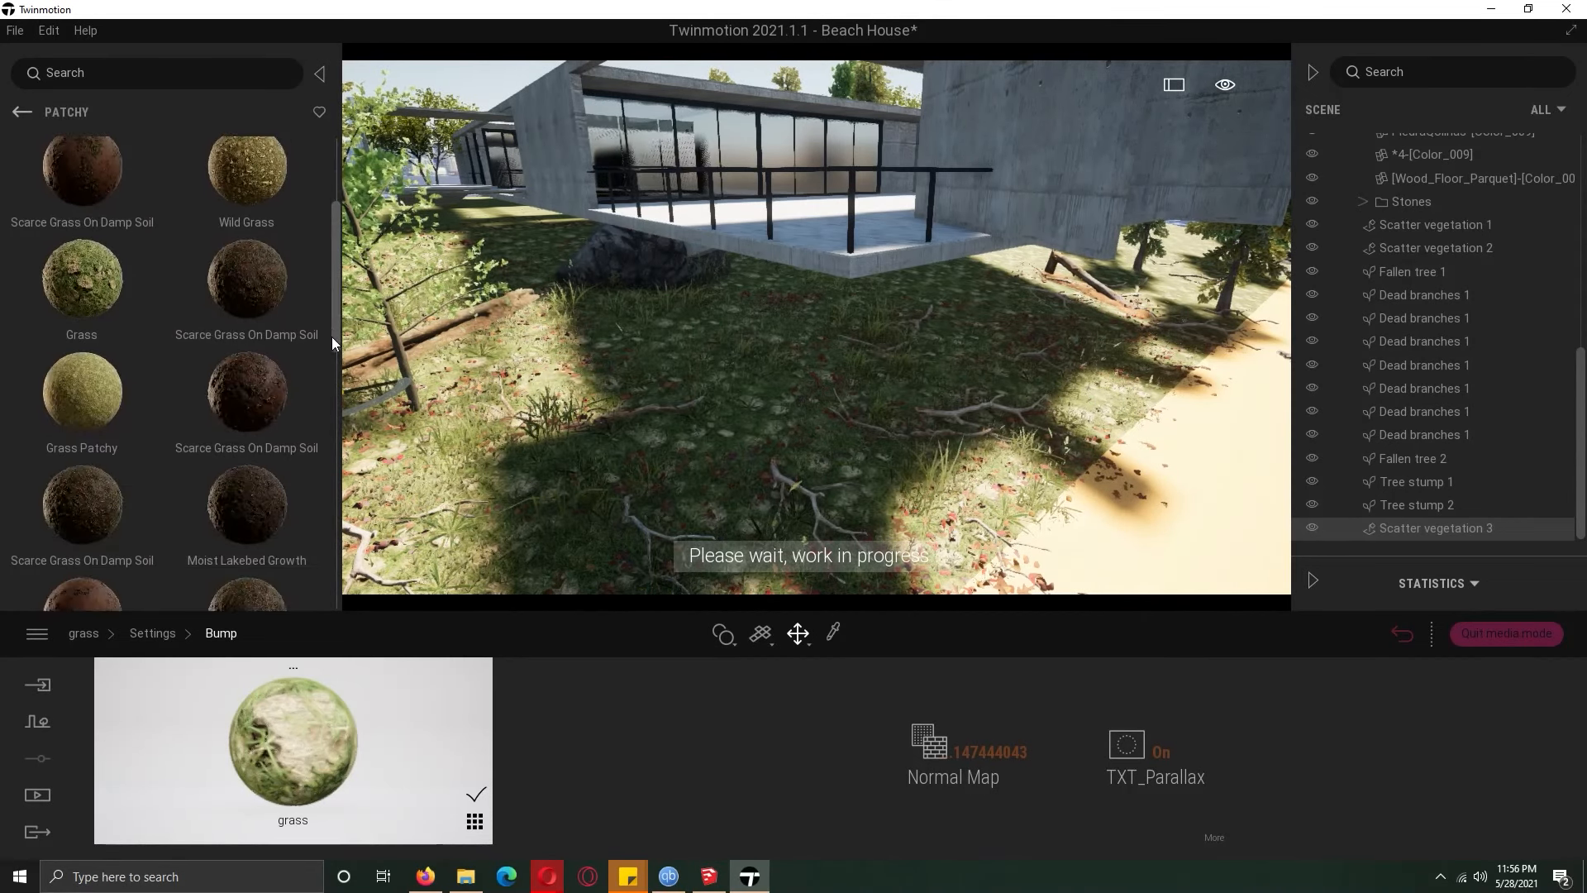
{"action": "scroll", "coordinate": [329, 372], "scroll_direction": "down", "scroll_amount": 5}
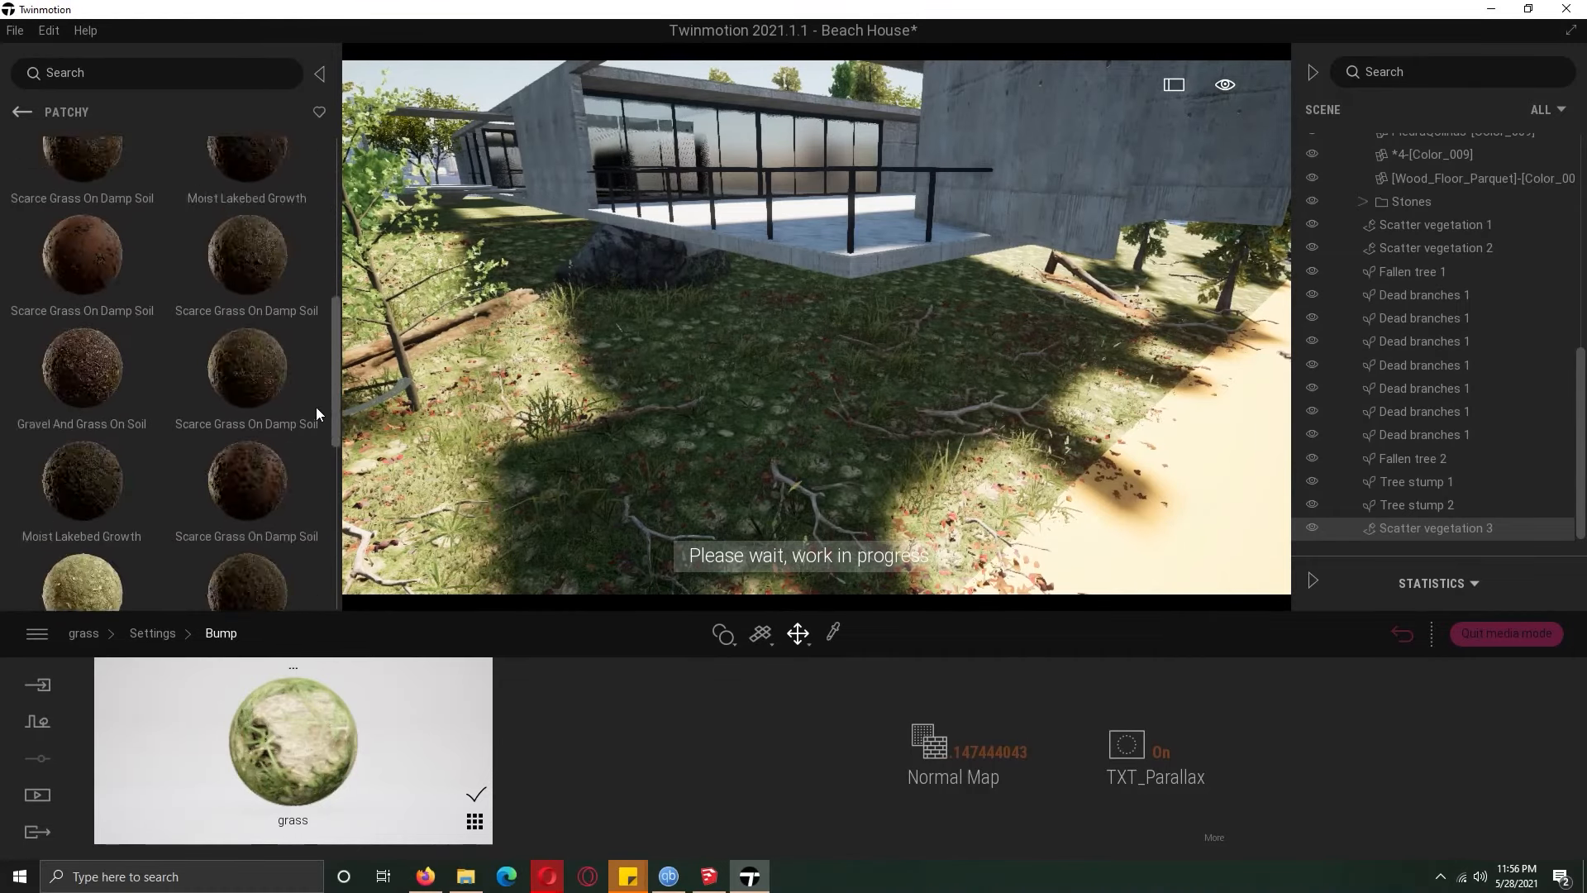
{"action": "left_click", "coordinate": [22, 112]}
{"action": "left_click", "coordinate": [251, 217]}
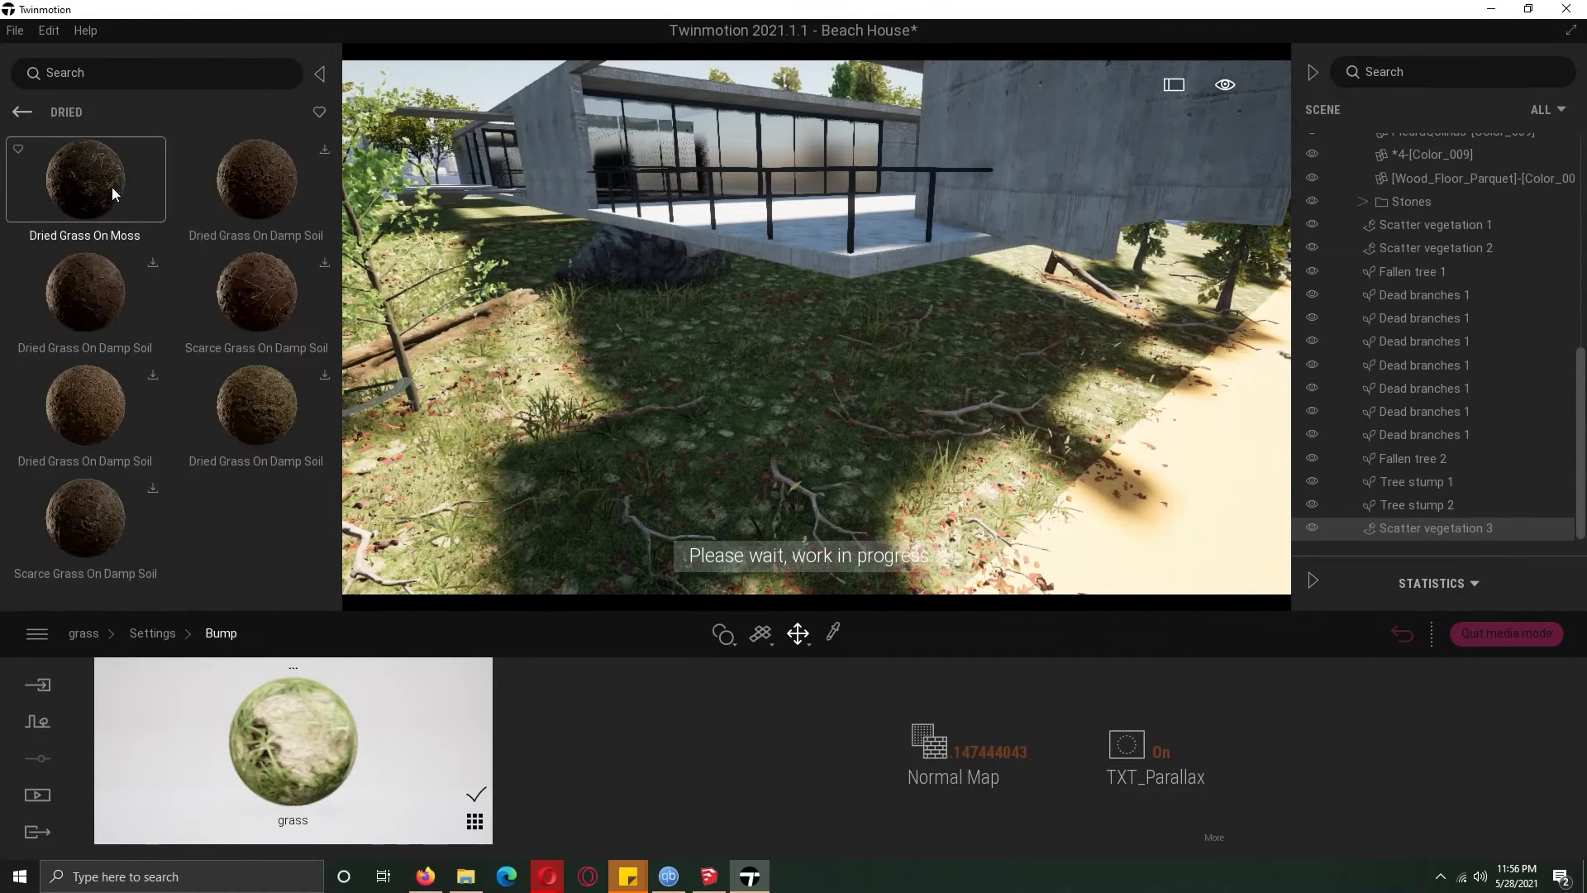
Apply Dried Grass On Moss to the sandy strip along the shoreline and set its scale to 2.37
{"action": "left_click", "coordinate": [112, 187]}
{"action": "right_click_drag", "start_coordinate": [552, 326], "coordinate": [653, 420]}
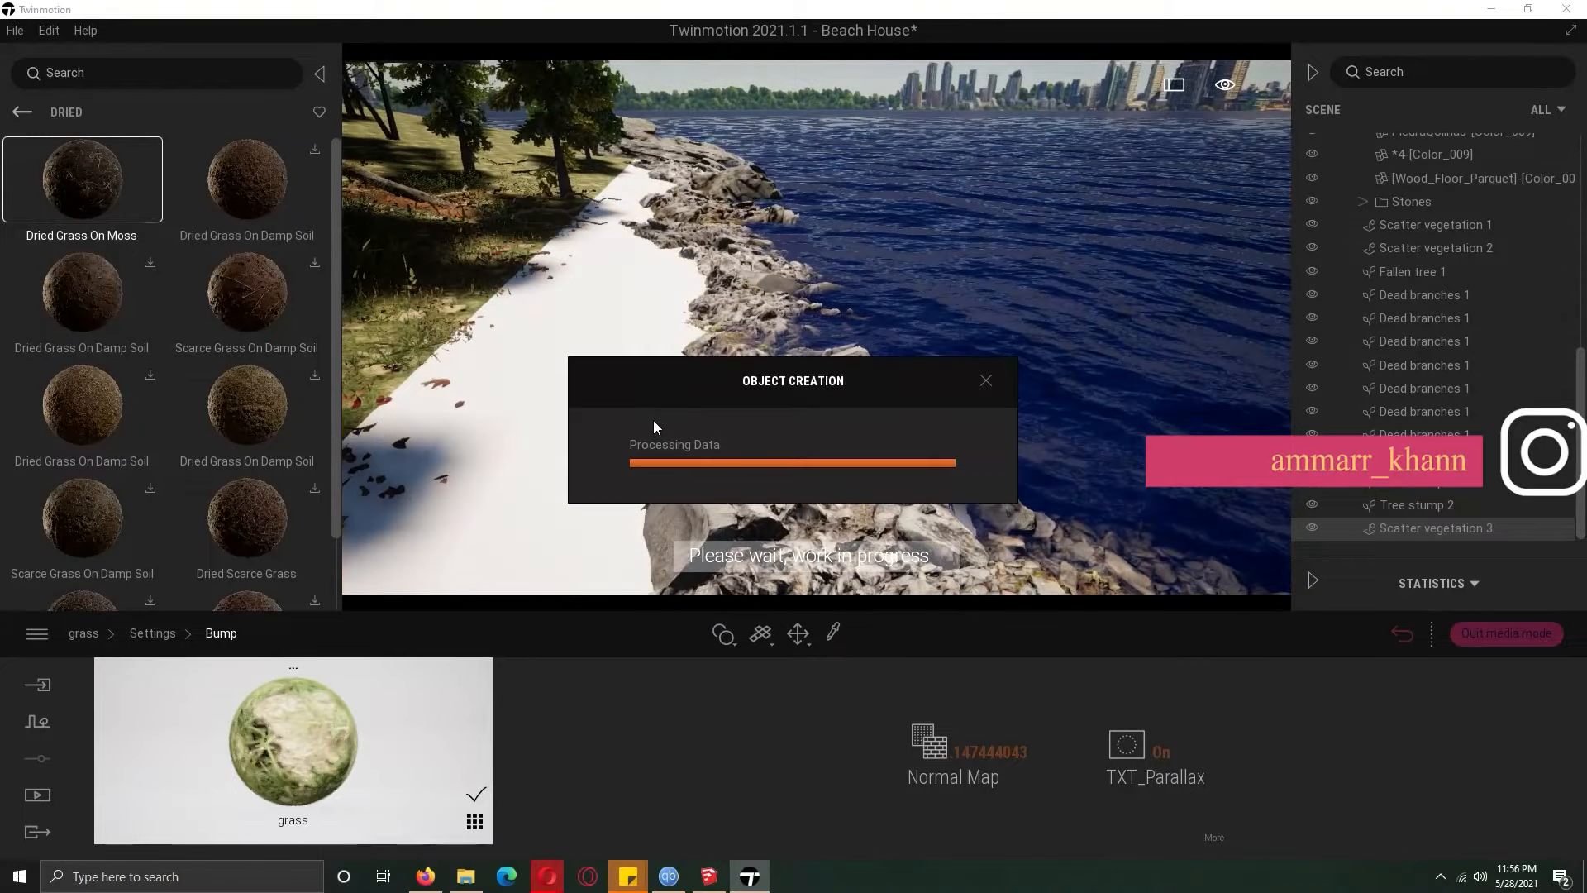
{"action": "left_click", "coordinate": [677, 286]}
{"action": "right_click_drag", "start_coordinate": [771, 400], "coordinate": [780, 508]}
{"action": "left_click_drag", "start_coordinate": [987, 740], "coordinate": [1008, 740]}
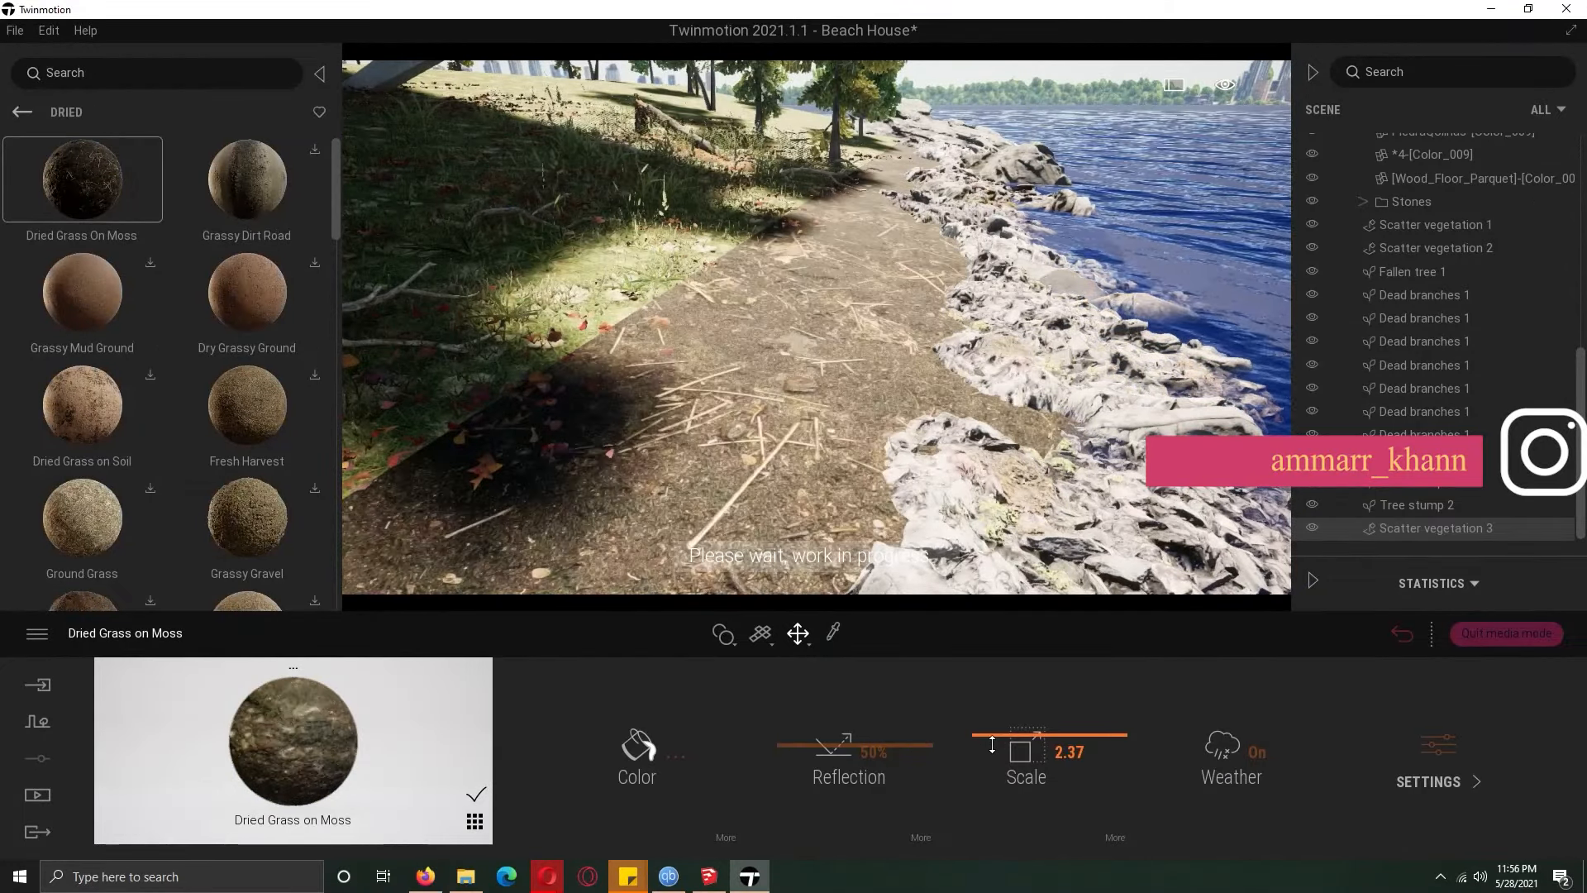
{"action": "key", "text": "s"}
{"action": "right_click_drag", "start_coordinate": [817, 330], "coordinate": [579, 347]}
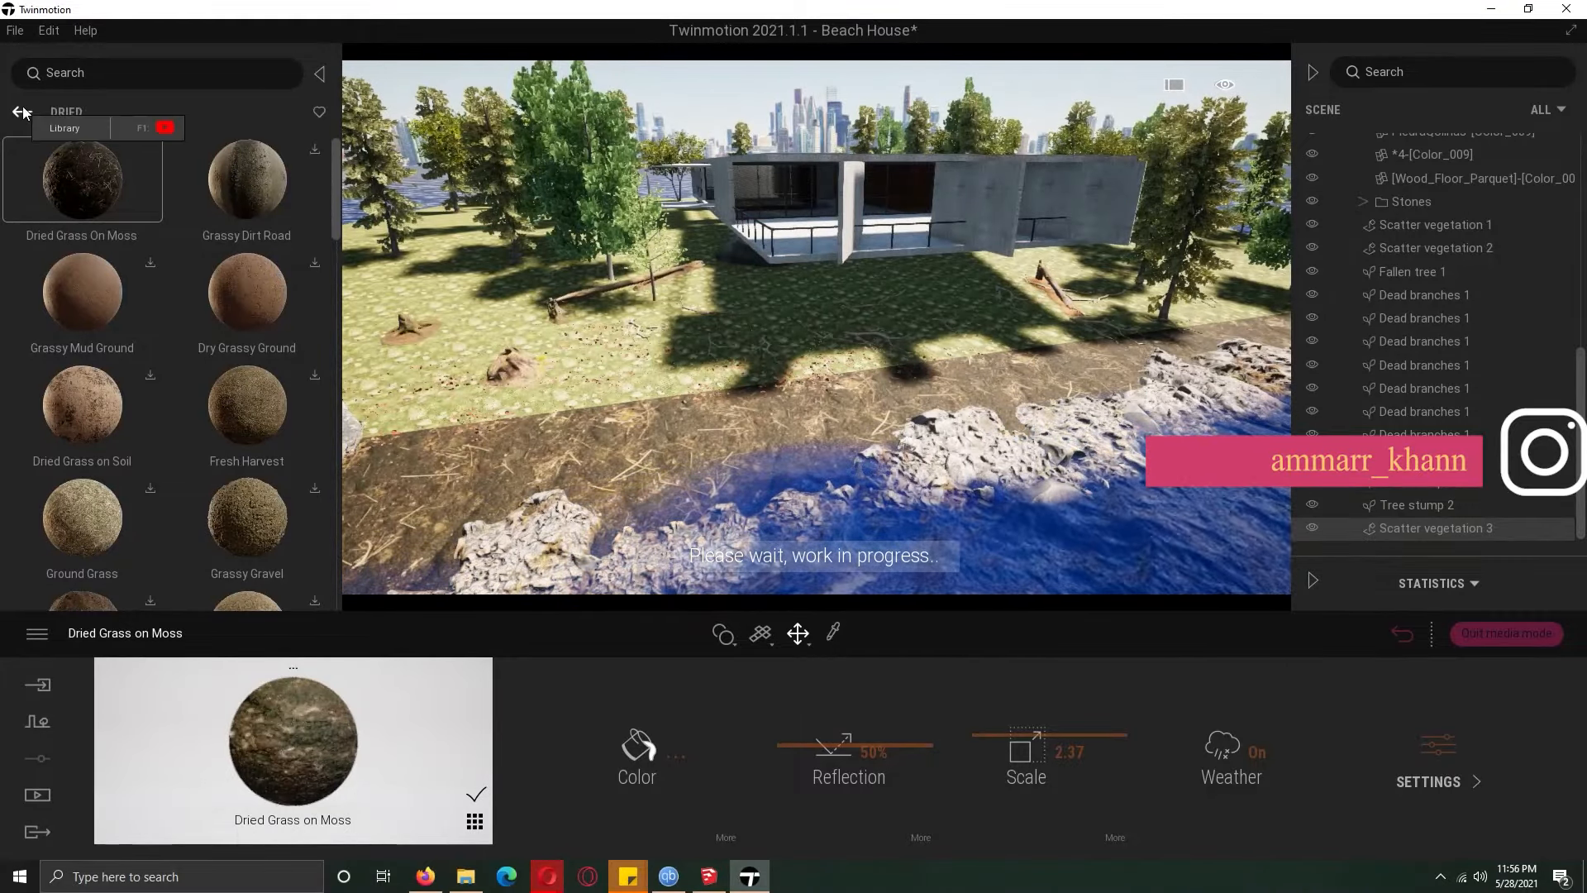
Browse the library's Grass and flowers, Detail grasses, Misc and Bushes categories for vegetation suited to the shoreline
{"action": "left_click", "coordinate": [25, 114]}
{"action": "left_click", "coordinate": [21, 112]}
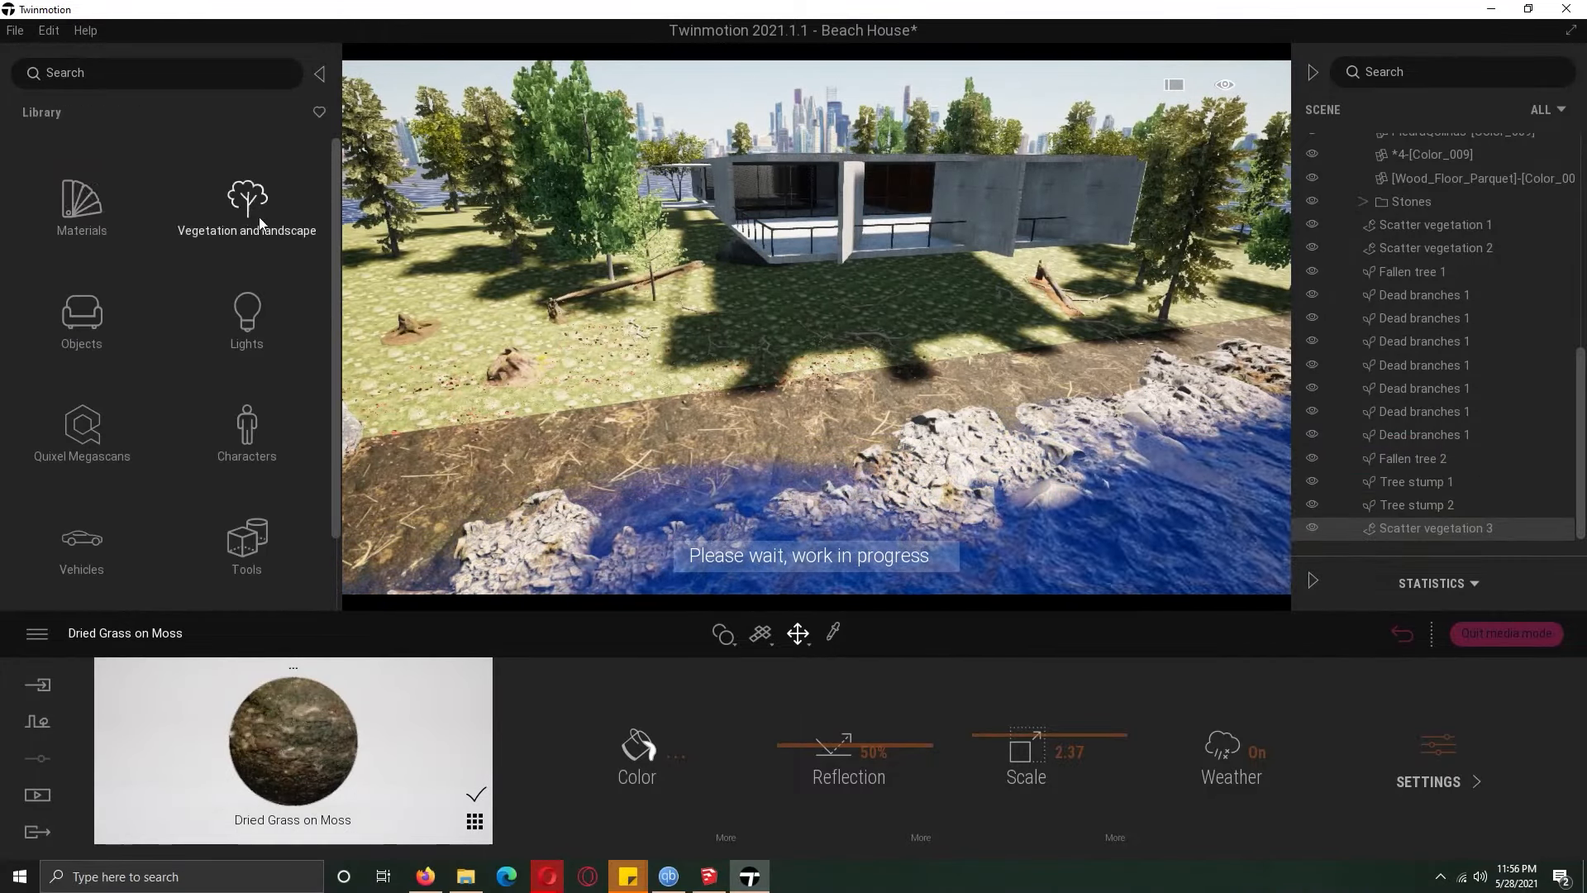
{"action": "left_click", "coordinate": [248, 215]}
{"action": "left_click", "coordinate": [265, 355]}
{"action": "left_click", "coordinate": [22, 112]}
{"action": "left_click", "coordinate": [86, 430]}
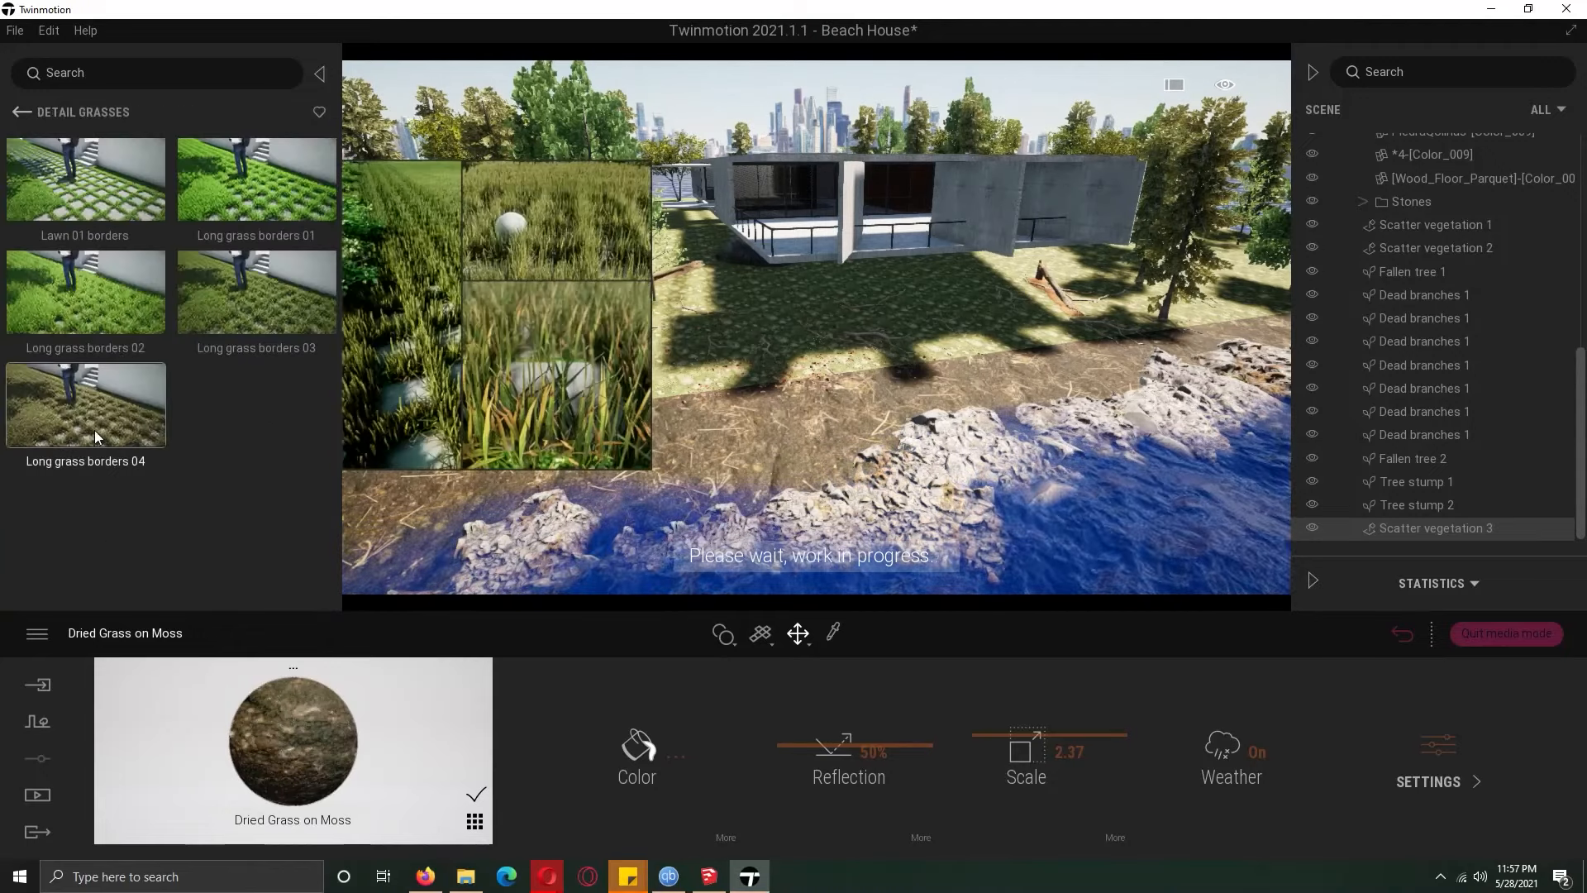
{"action": "left_click", "coordinate": [22, 112]}
{"action": "left_click", "coordinate": [82, 550]}
{"action": "left_click_drag", "start_coordinate": [336, 329], "coordinate": [131, 136]}
{"action": "left_click", "coordinate": [22, 111]}
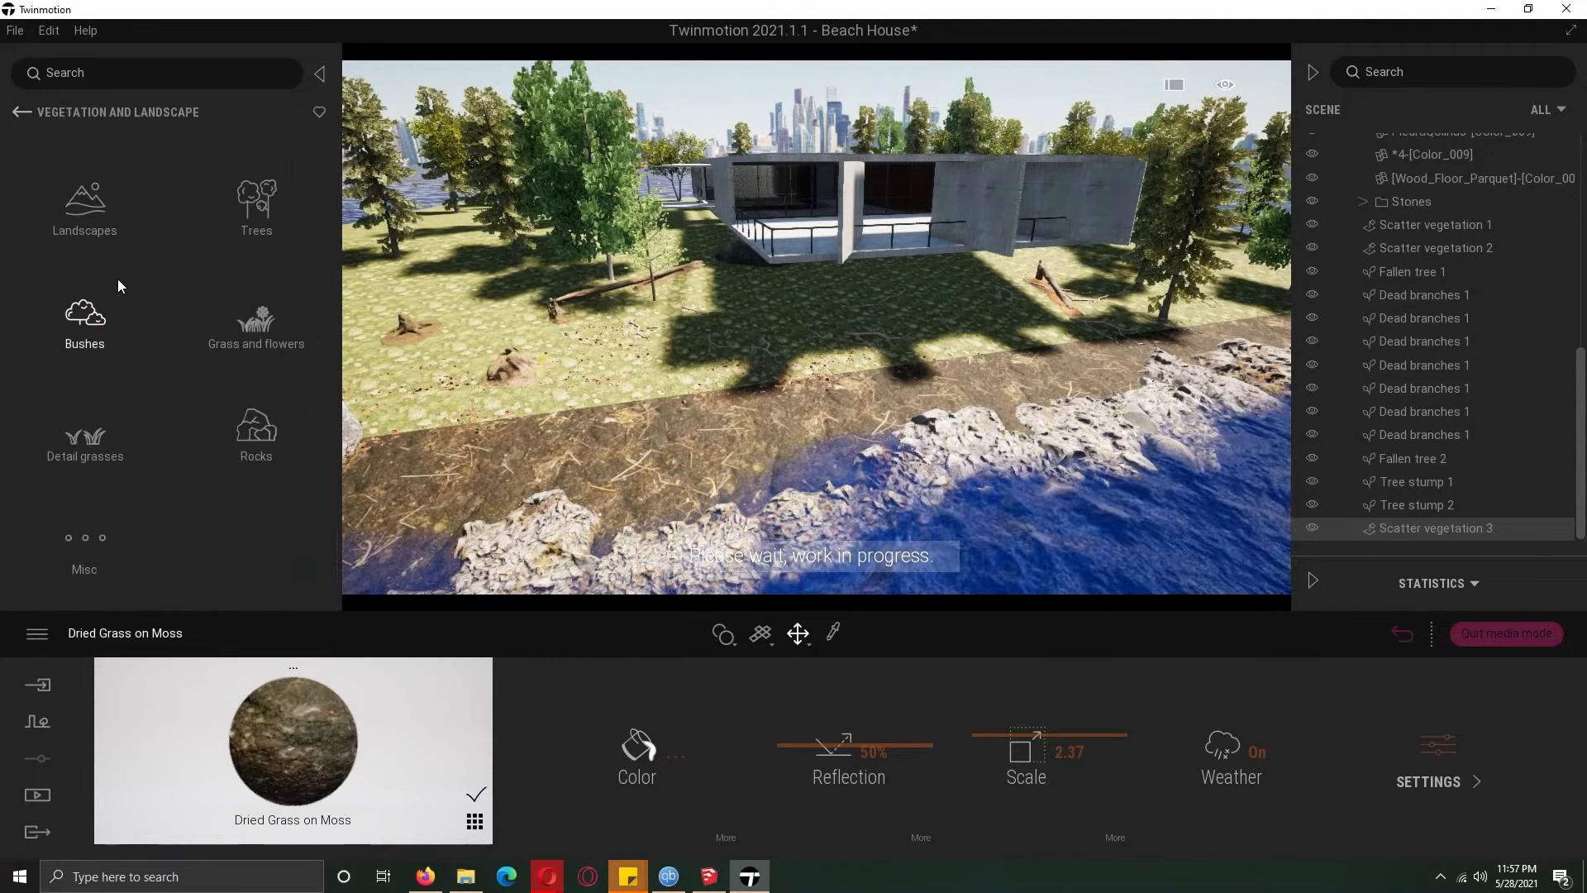
{"action": "left_click", "coordinate": [80, 307]}
{"action": "scroll", "coordinate": [323, 303], "scroll_direction": "down", "scroll_amount": 2}
{"action": "left_click", "coordinate": [37, 720]}
{"action": "left_click", "coordinate": [516, 752]}
{"action": "left_click", "coordinate": [22, 112]}
{"action": "left_click", "coordinate": [256, 207]}
{"action": "scroll", "coordinate": [187, 449], "scroll_direction": "down", "scroll_amount": 10}
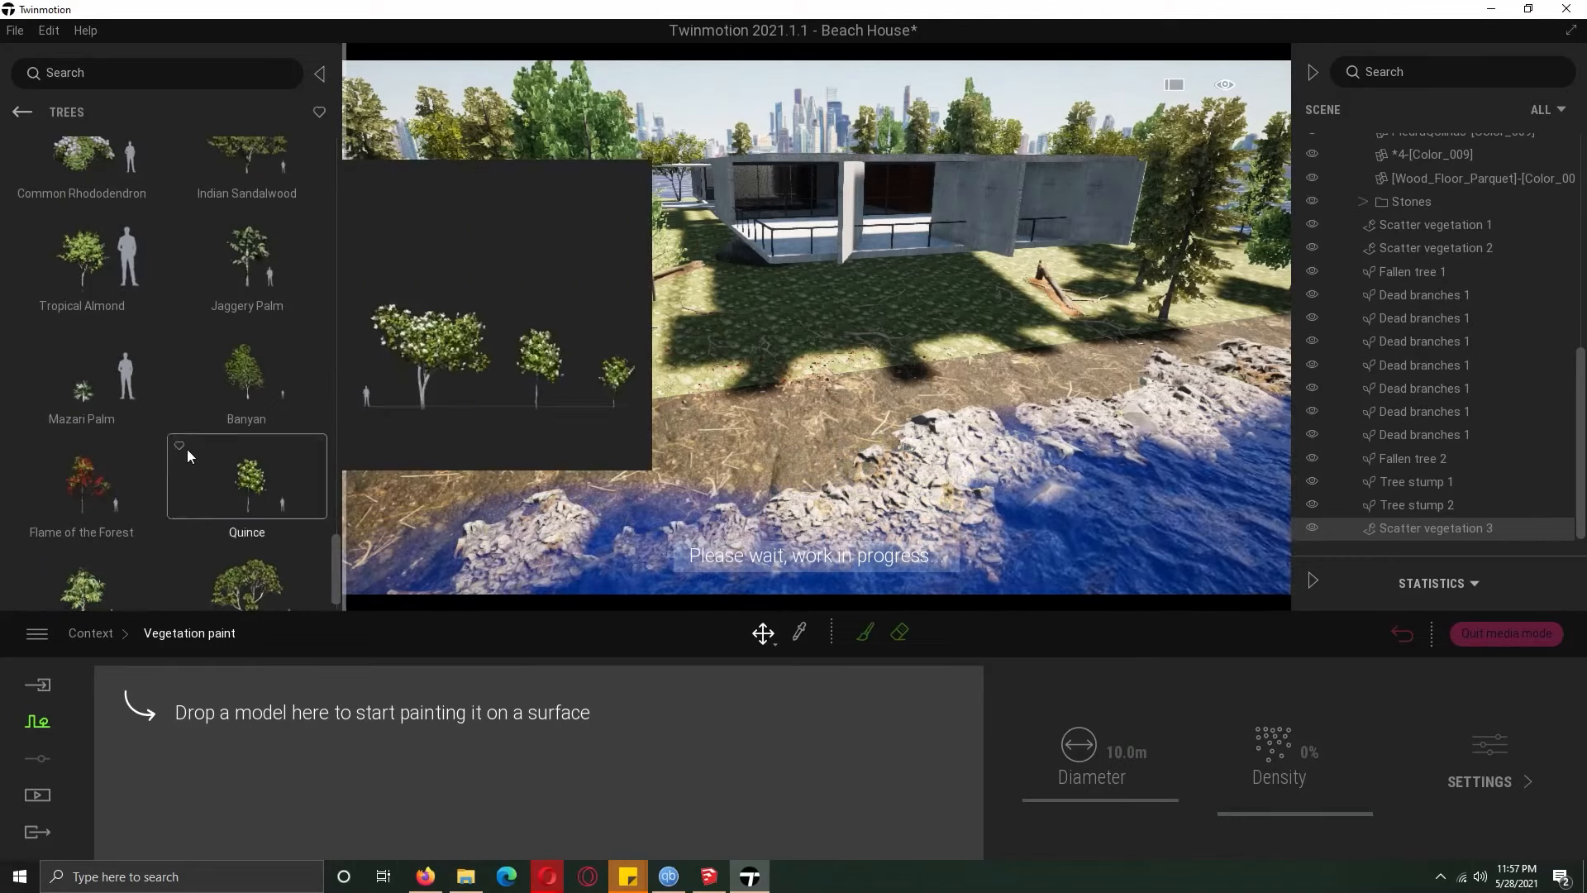
Place a Rock 12 from the Rocks category on the shoreline strip at the edge of the grass
{"action": "left_click", "coordinate": [21, 111]}
{"action": "left_click", "coordinate": [257, 430]}
{"action": "scroll", "coordinate": [340, 357], "scroll_direction": "down", "scroll_amount": 5}
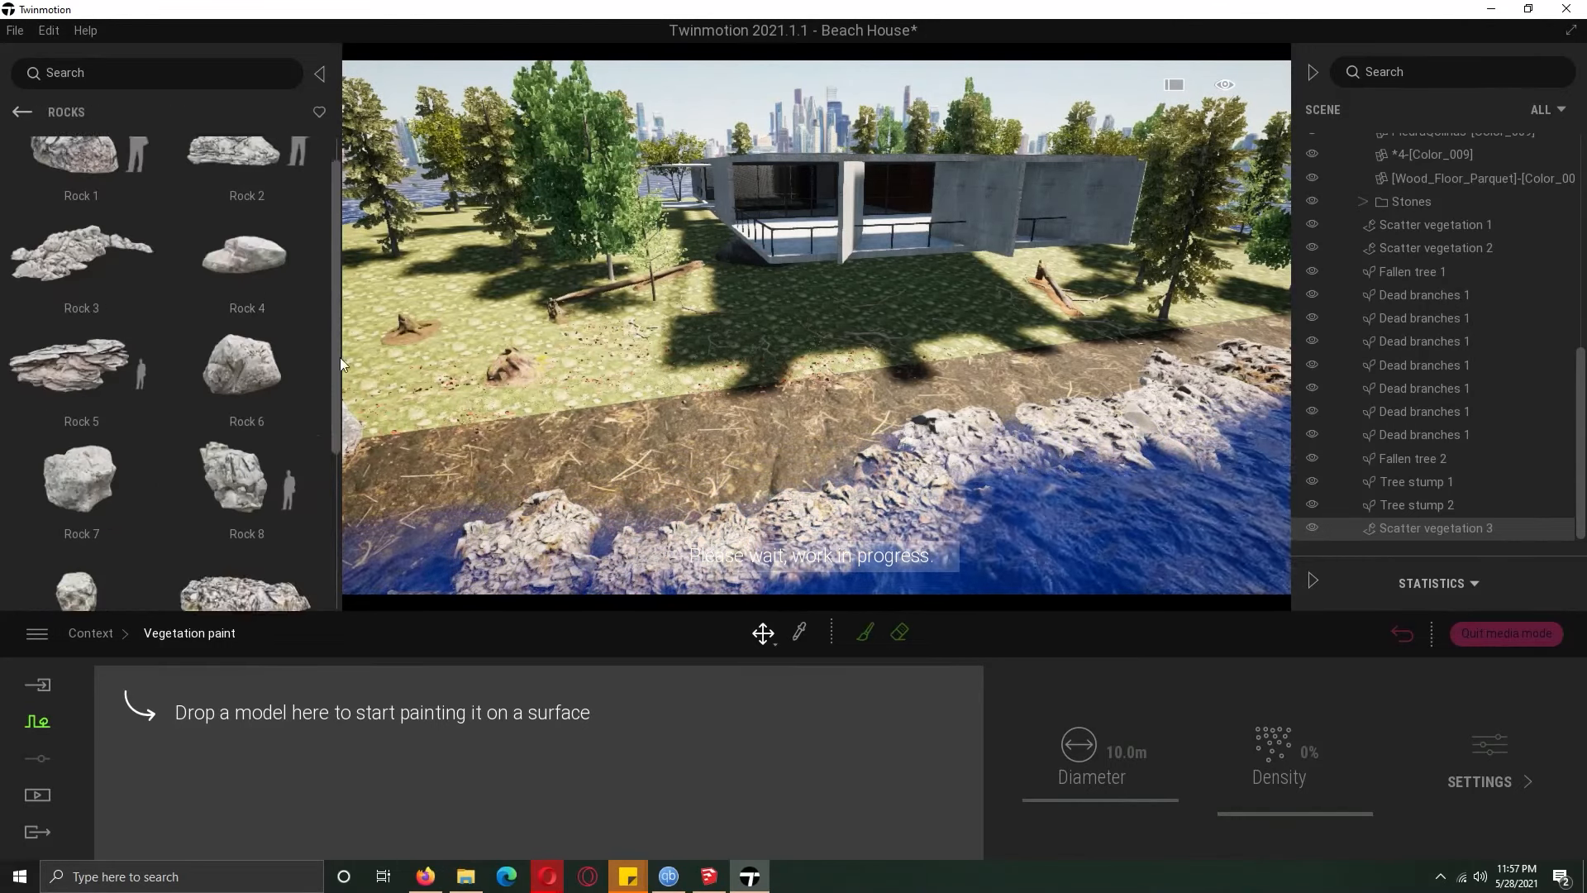
{"action": "left_click_drag", "start_coordinate": [246, 428], "coordinate": [418, 469]}
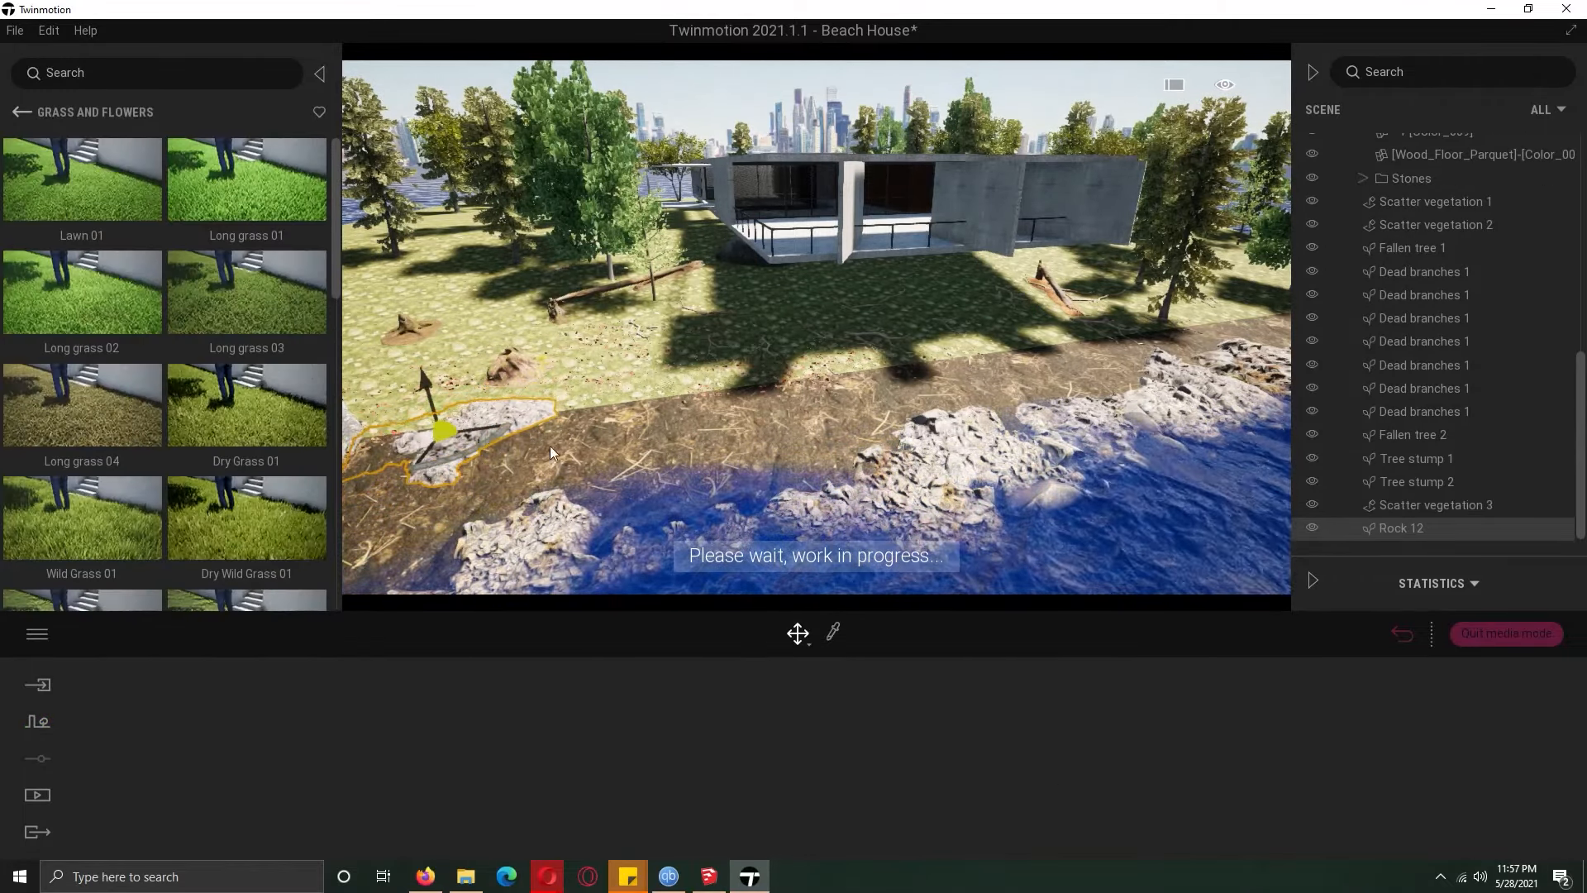
{"action": "scroll", "coordinate": [418, 470], "scroll_direction": "up", "scroll_amount": 5}
{"action": "middle_click_drag", "start_coordinate": [418, 469], "coordinate": [418, 304]}
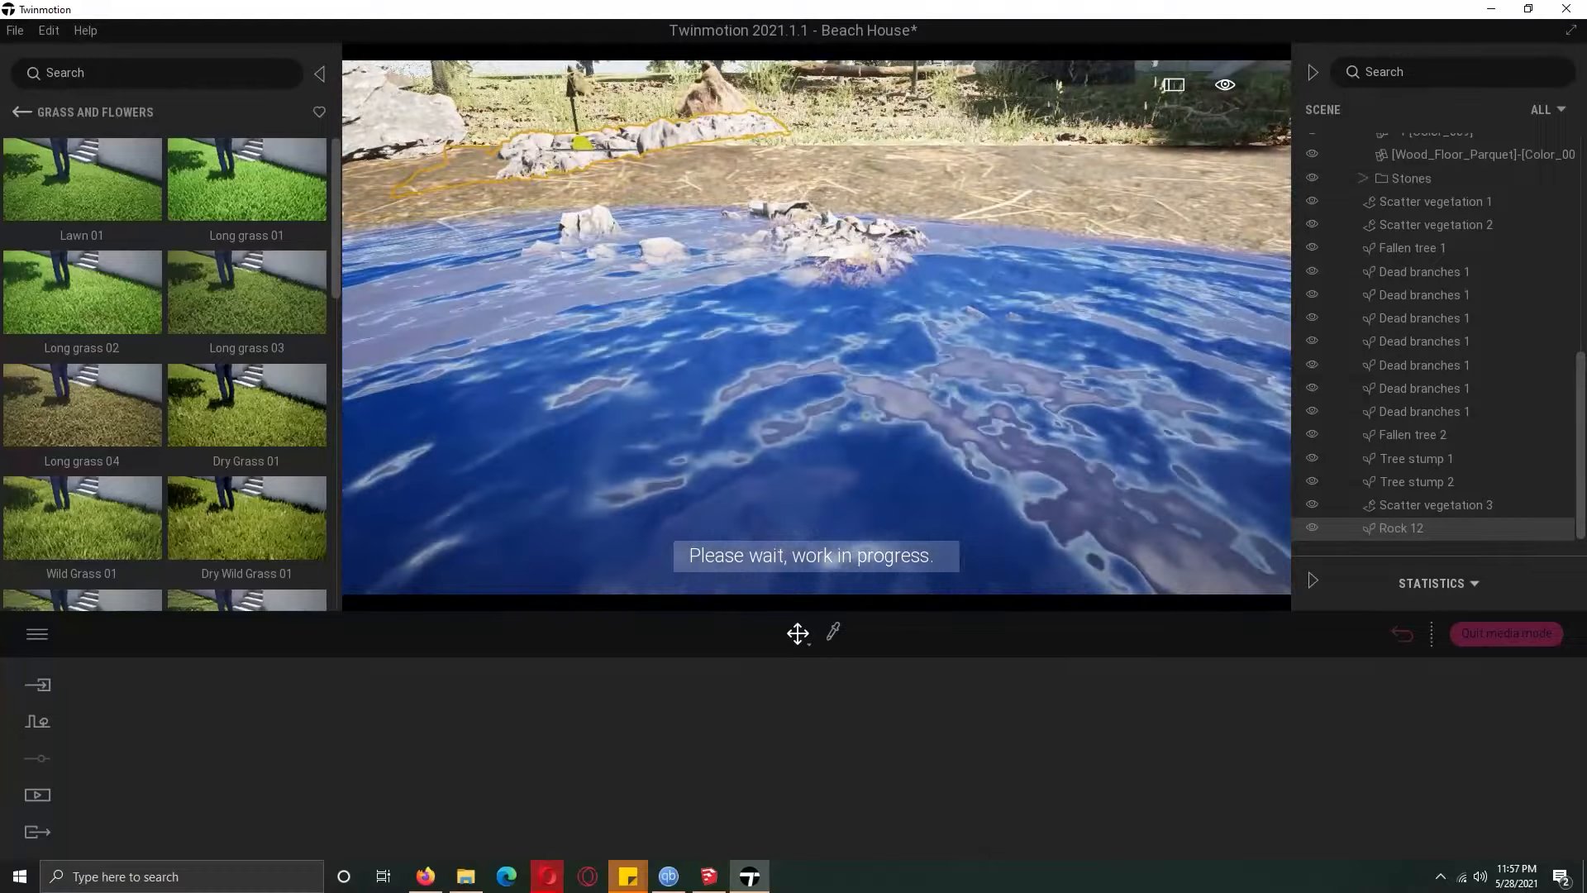
{"action": "left_click_drag", "start_coordinate": [588, 280], "coordinate": [724, 205]}
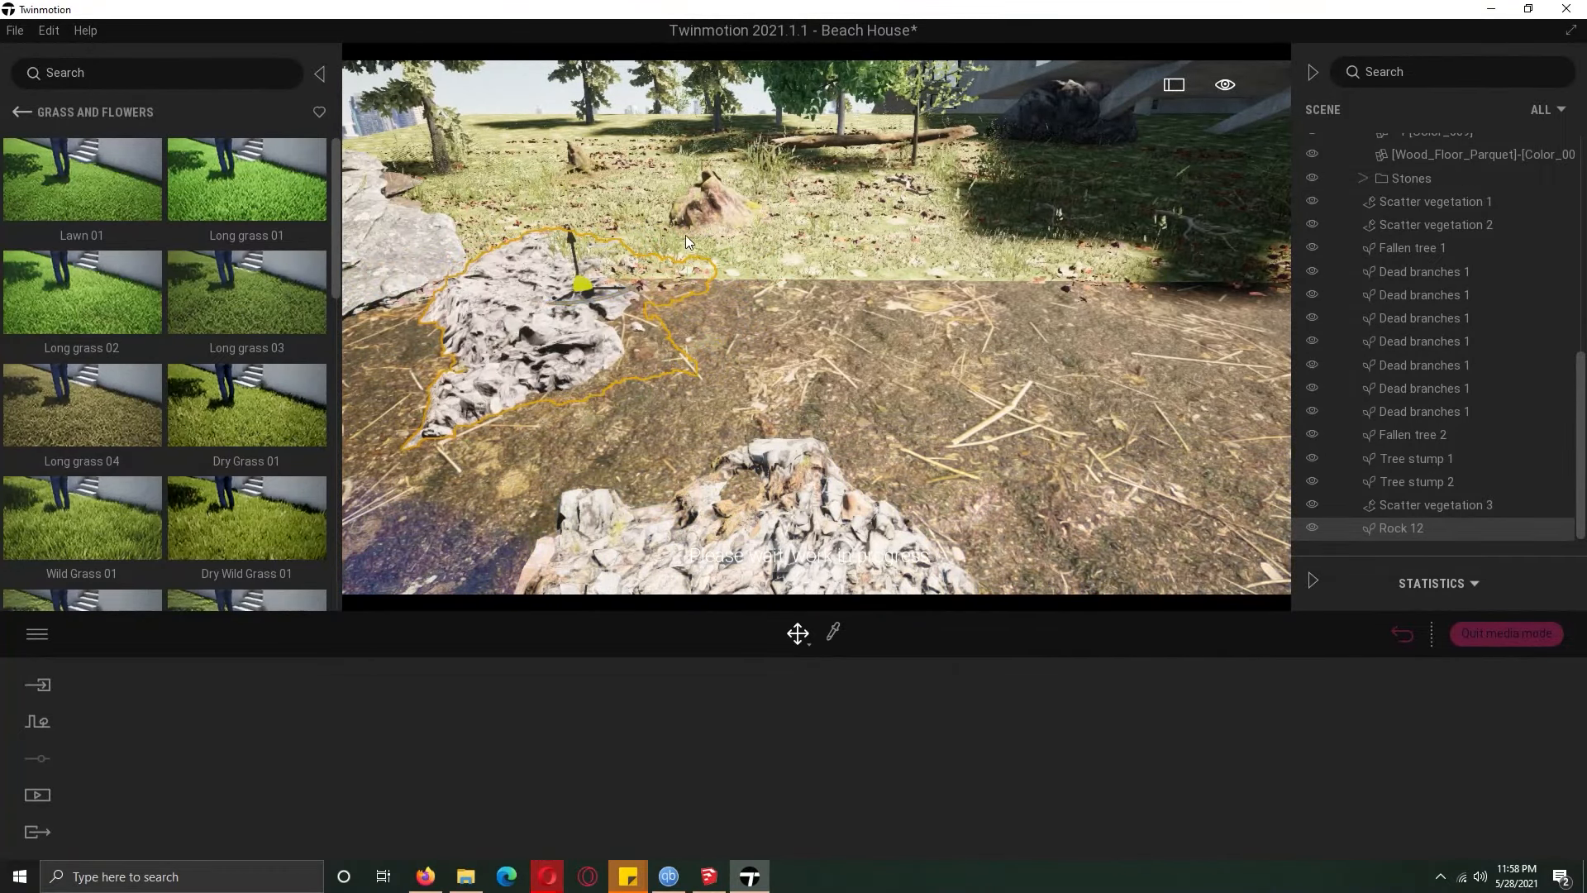
Place several Rock 11 pieces from the Rocks category along the shoreline strip where the grass meets the sand
{"action": "left_click", "coordinate": [22, 112]}
{"action": "left_click", "coordinate": [276, 460]}
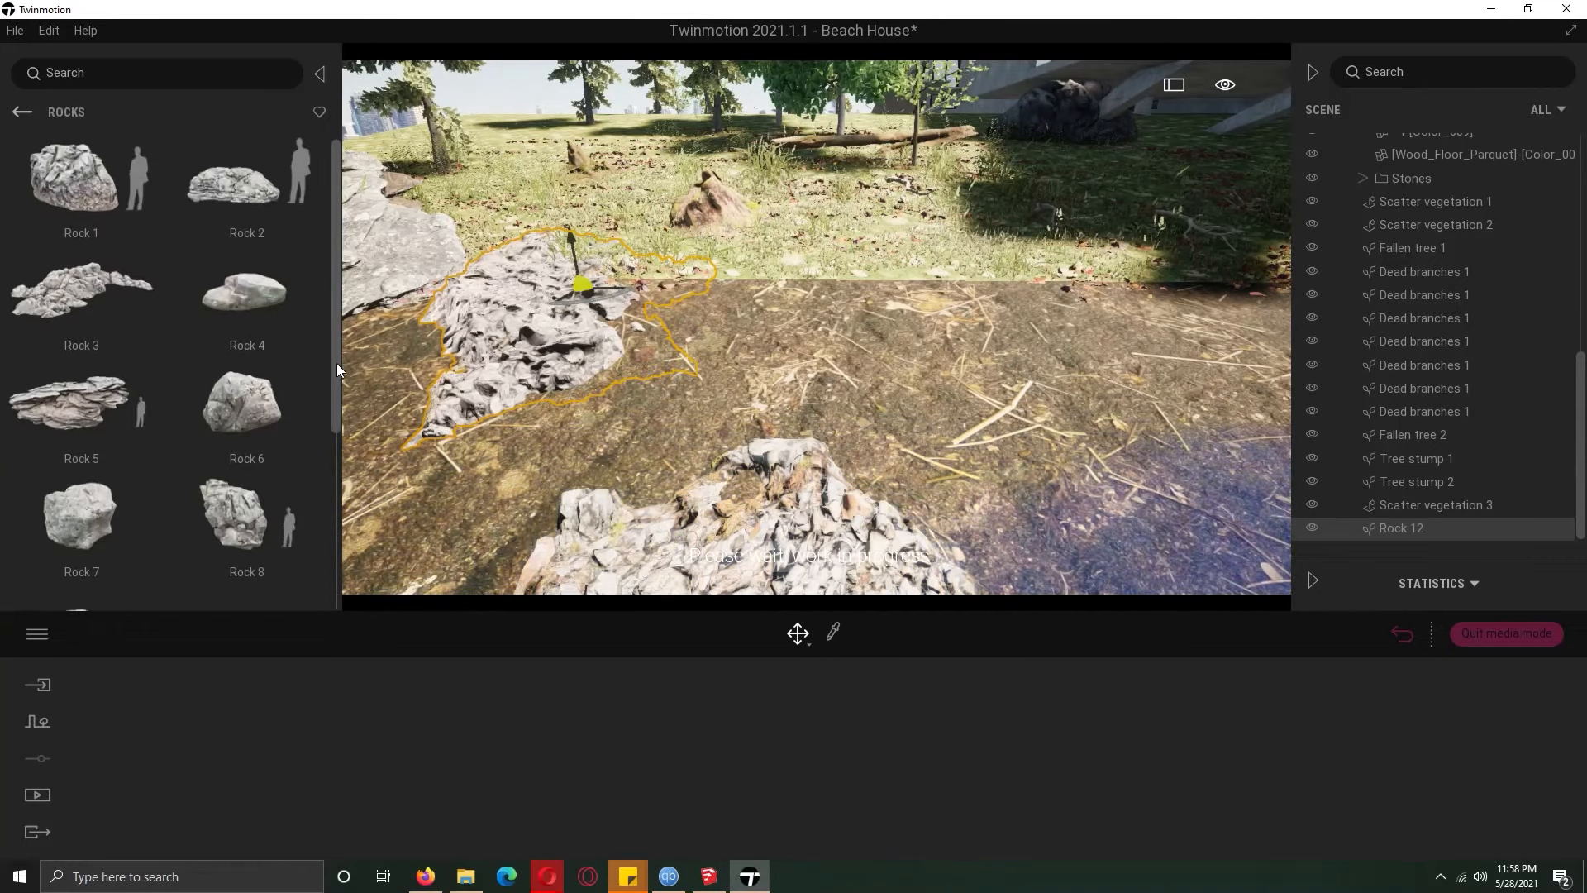
{"action": "scroll", "coordinate": [335, 363], "scroll_direction": "down", "scroll_amount": 3}
{"action": "left_click_drag", "start_coordinate": [296, 459], "coordinate": [762, 290]}
{"action": "left_click_drag", "start_coordinate": [116, 436], "coordinate": [1276, 294]}
{"action": "right_click_drag", "start_coordinate": [1276, 294], "coordinate": [947, 299]}
{"action": "left_click", "coordinate": [947, 300]}
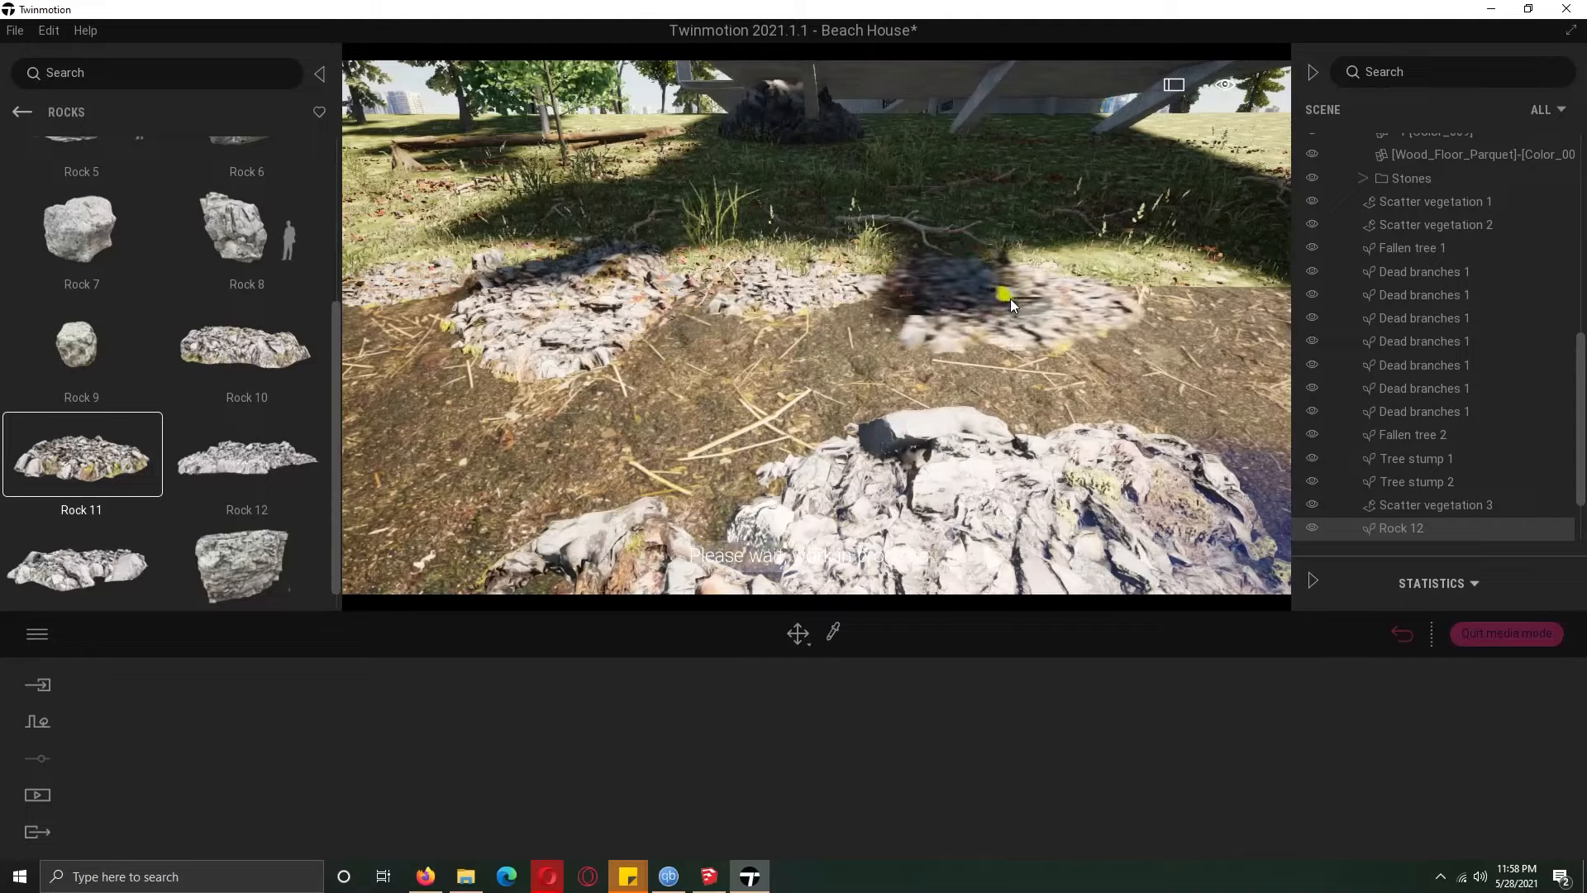
{"action": "left_click", "coordinate": [1010, 299]}
{"action": "right_click_drag", "start_coordinate": [1182, 330], "coordinate": [685, 304]}
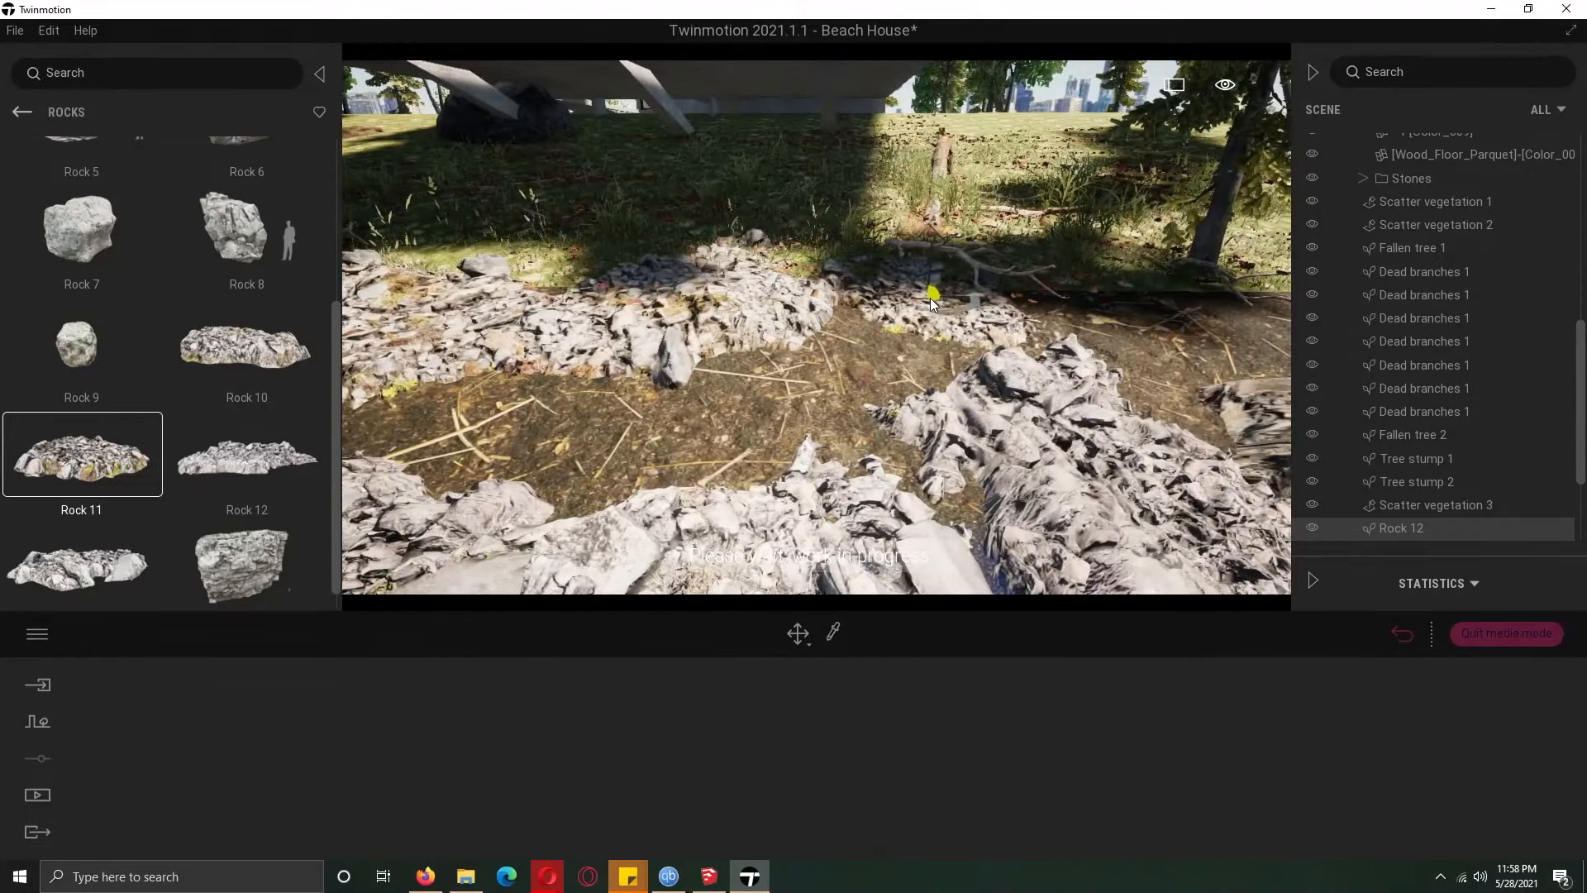
{"action": "scroll", "coordinate": [1153, 312], "scroll_direction": "down", "scroll_amount": 5}
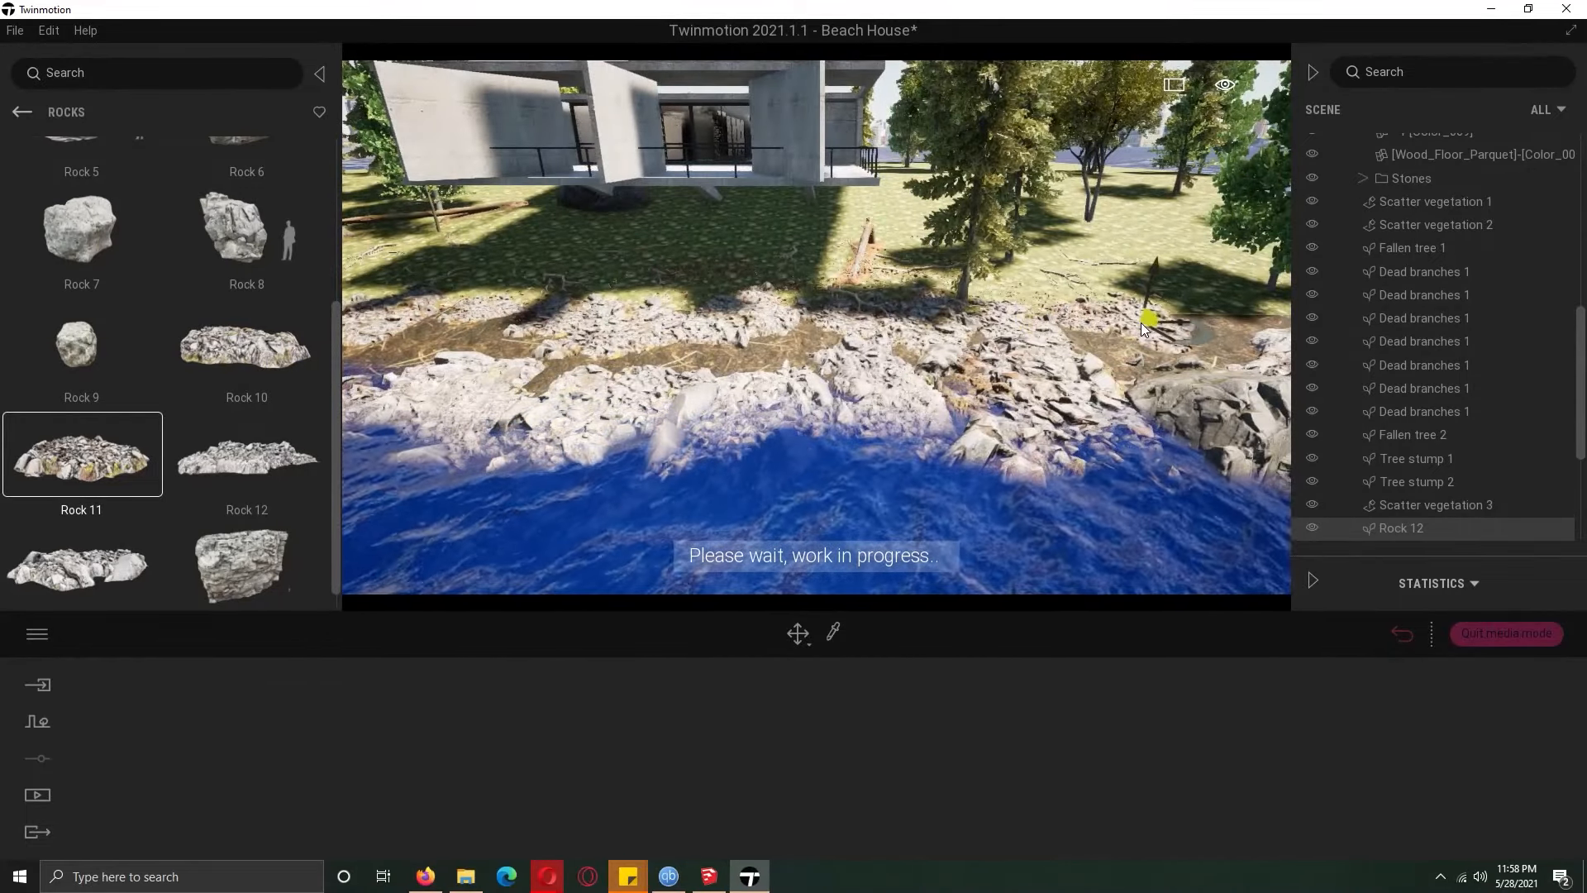
{"action": "right_click_drag", "start_coordinate": [1141, 322], "coordinate": [1082, 325]}
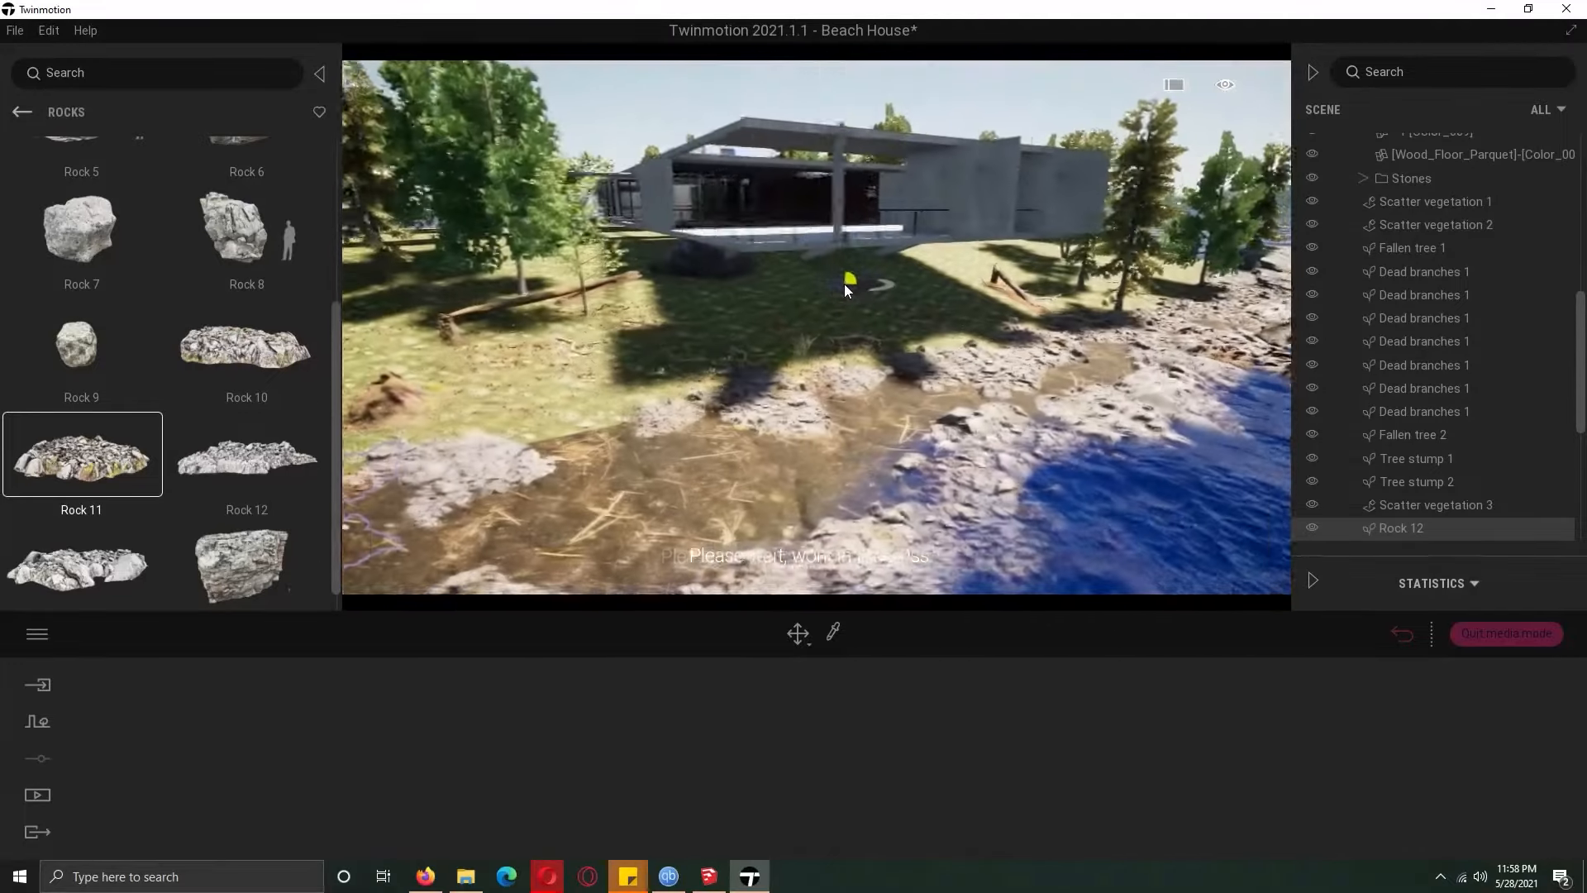
{"action": "scroll", "coordinate": [845, 284], "scroll_direction": "down", "scroll_amount": 3}
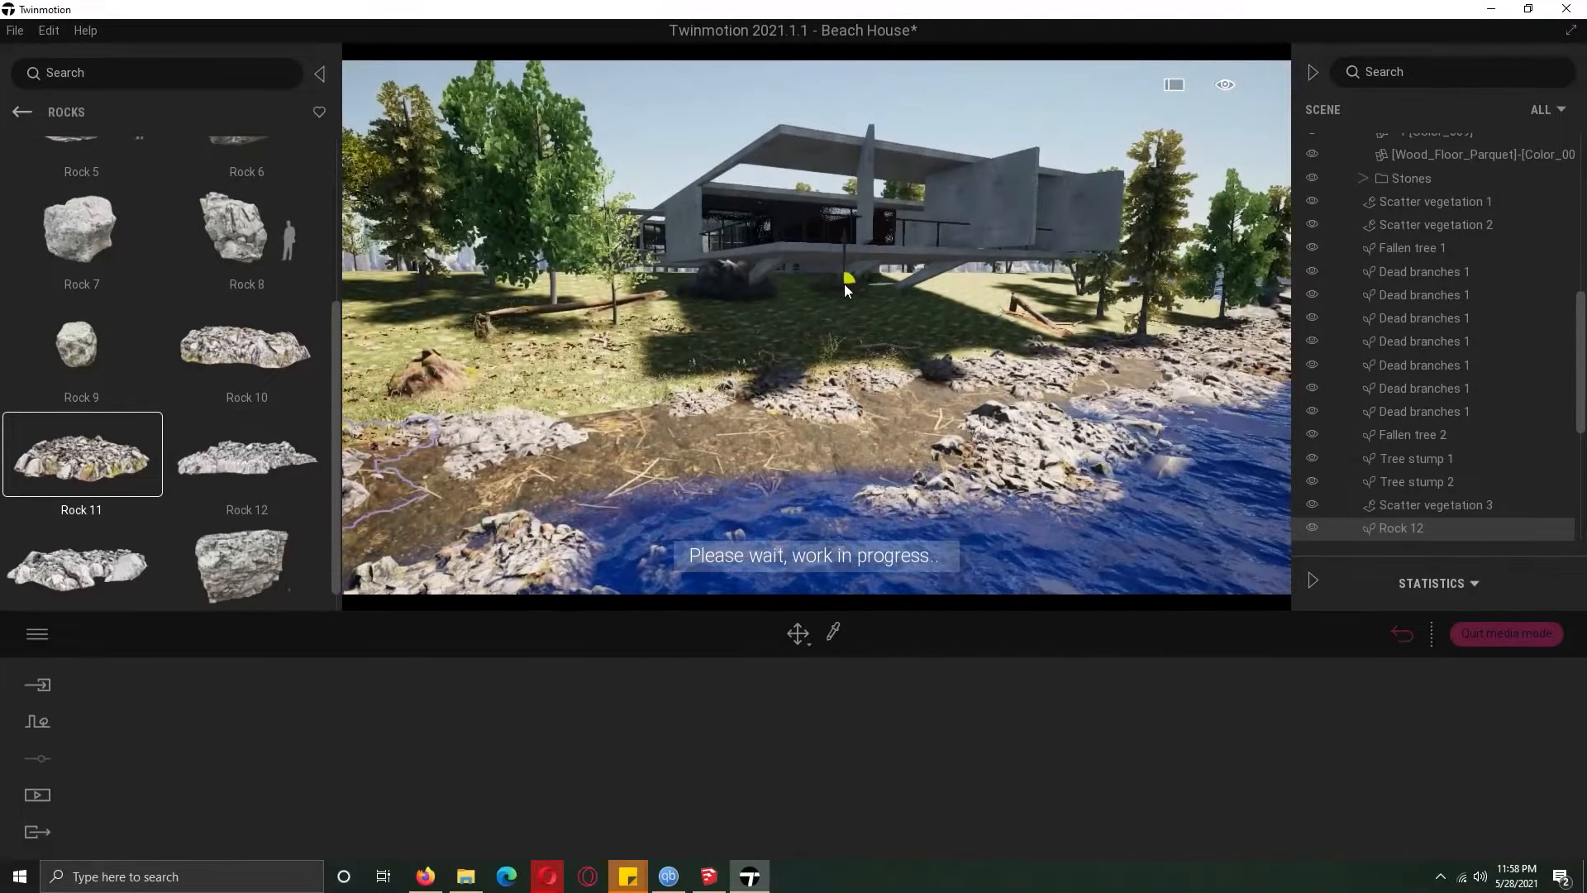
Plant several Pecan trees from the Trees category on the lawn around the house
{"action": "left_click", "coordinate": [21, 112]}
{"action": "left_click", "coordinate": [252, 207]}
{"action": "scroll", "coordinate": [326, 323], "scroll_direction": "down", "scroll_amount": 5}
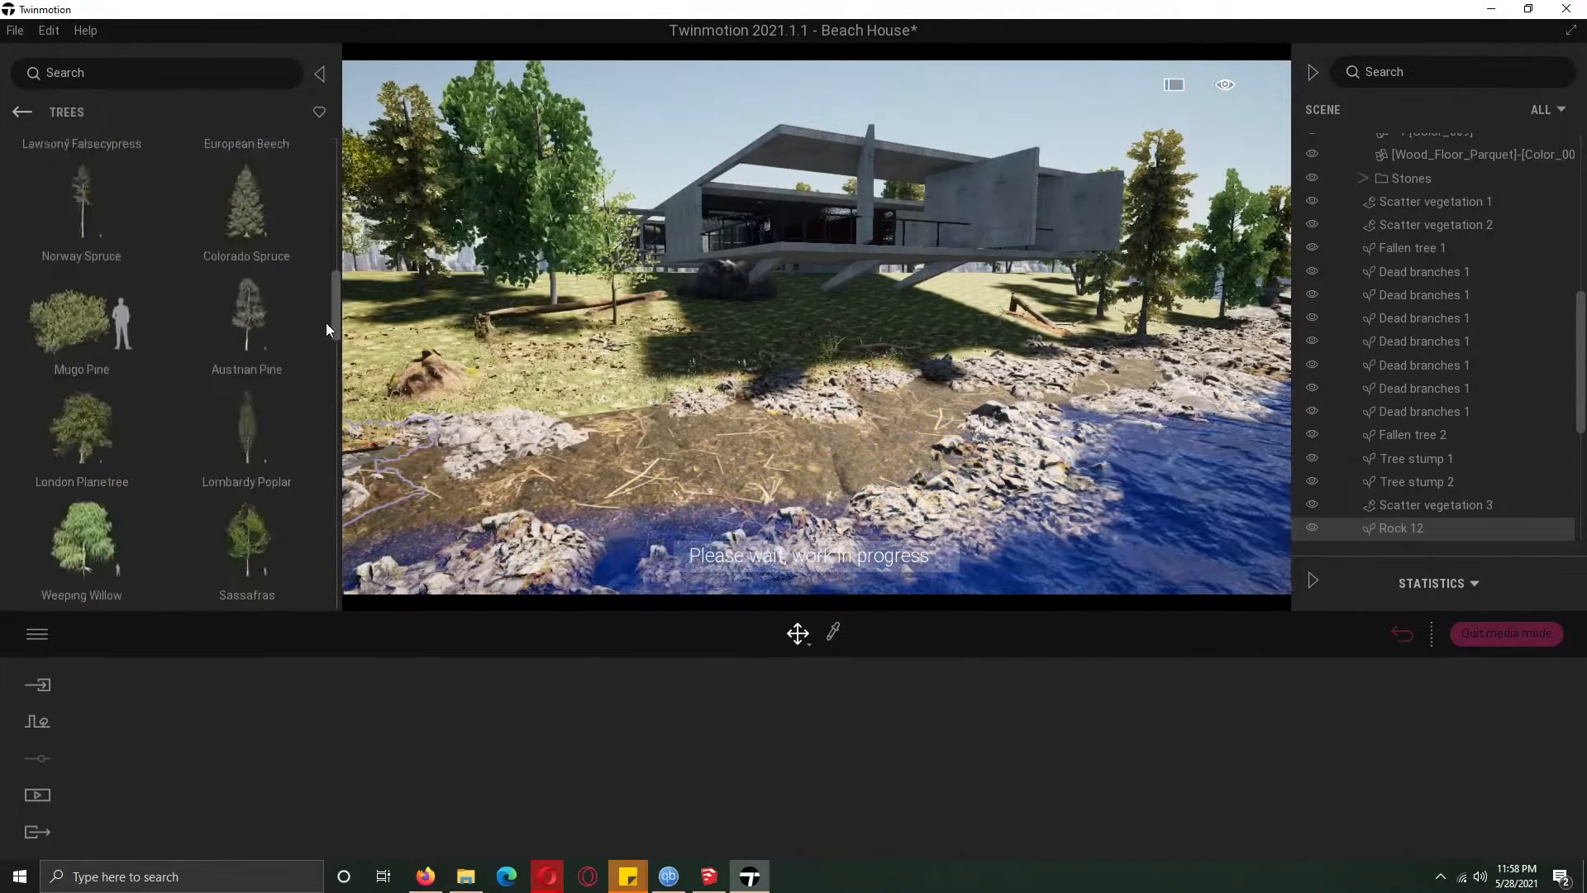
{"action": "scroll", "coordinate": [325, 323], "scroll_direction": "up", "scroll_amount": 3}
{"action": "mouse_move", "coordinate": [273, 246]}
{"action": "left_mouse_down"}
{"action": "mouse_move", "coordinate": [520, 295]}
{"action": "mouse_move", "coordinate": [618, 351]}
{"action": "mouse_move", "coordinate": [357, 281]}
{"action": "mouse_move", "coordinate": [380, 281]}
{"action": "mouse_move", "coordinate": [350, 320]}
{"action": "mouse_move", "coordinate": [1195, 310]}
{"action": "mouse_move", "coordinate": [972, 275]}
{"action": "mouse_move", "coordinate": [1050, 284]}
{"action": "mouse_move", "coordinate": [673, 299]}
{"action": "left_mouse_up"}
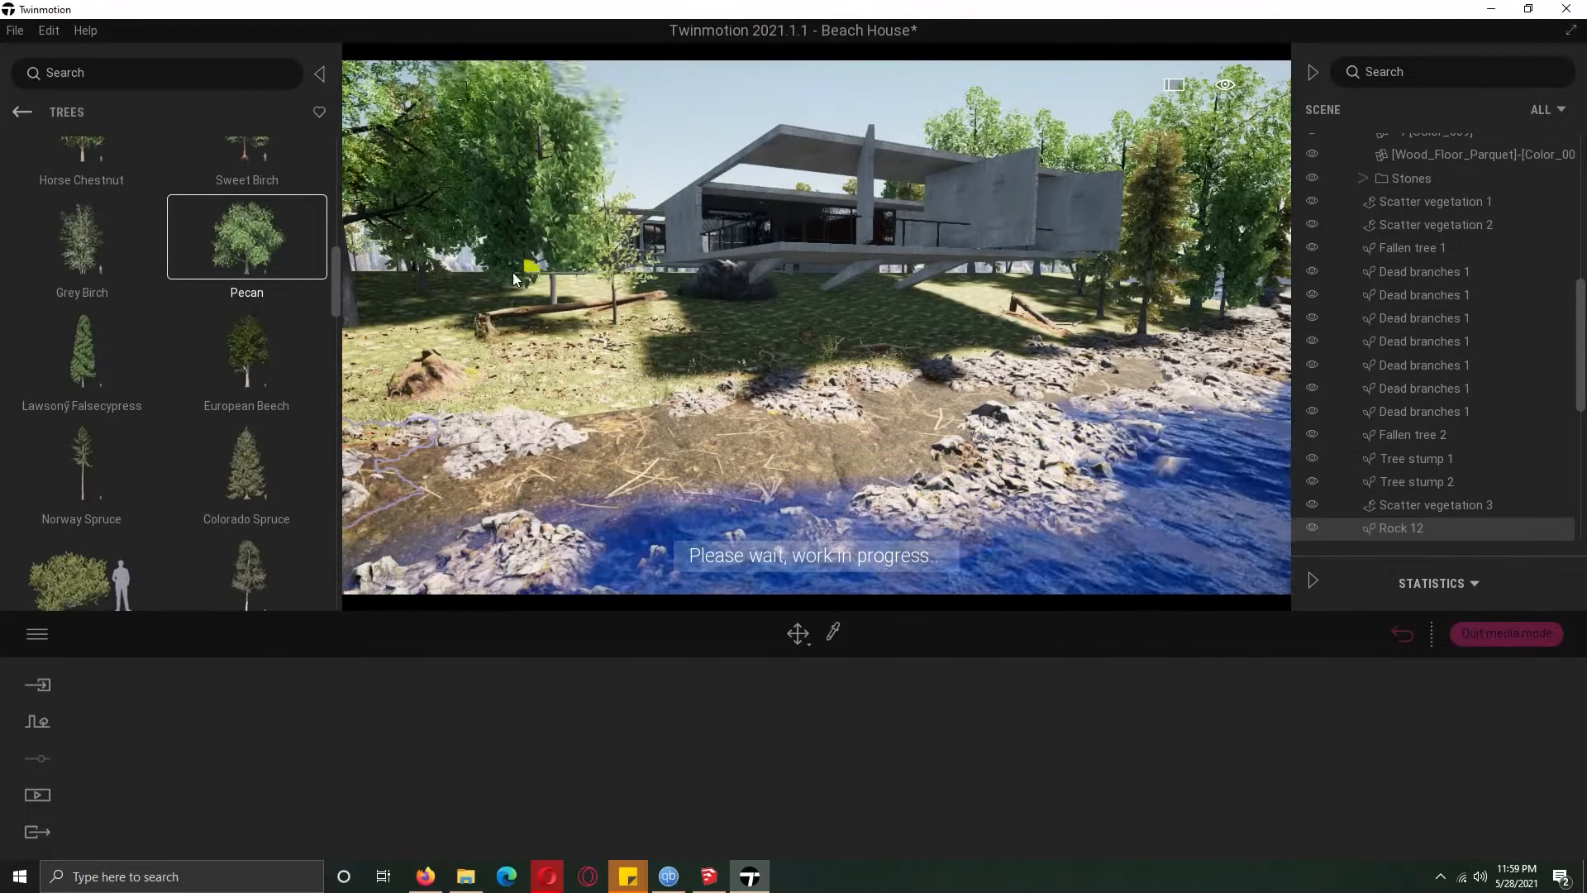
{"action": "mouse_move", "coordinate": [161, 331]}
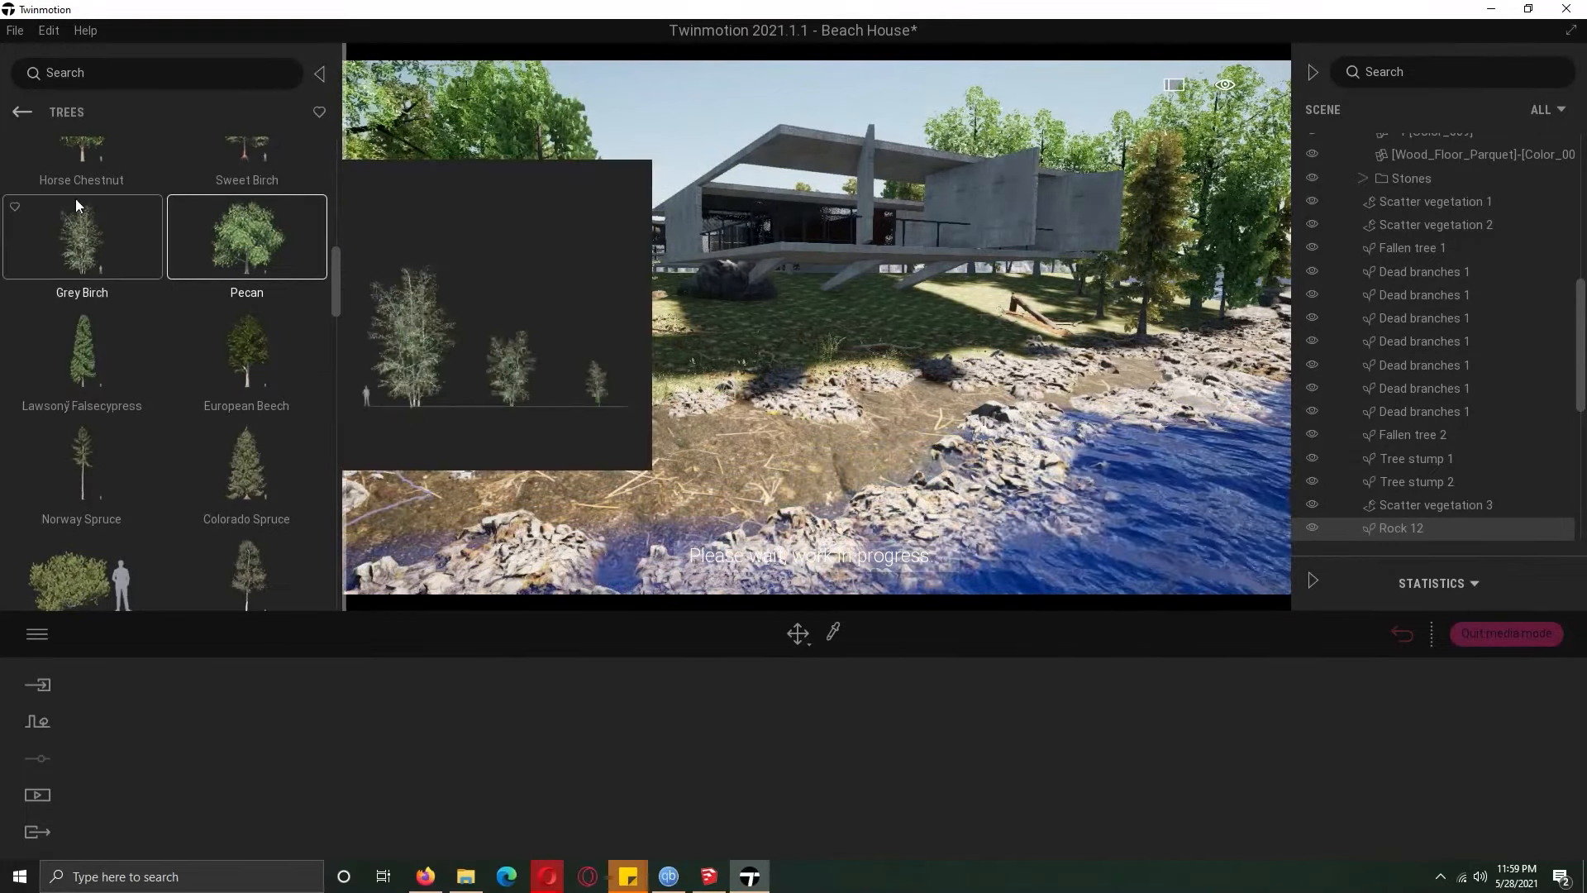
{"action": "left_click", "coordinate": [22, 111]}
{"action": "left_click", "coordinate": [80, 316]}
{"action": "left_click_drag", "start_coordinate": [334, 177], "coordinate": [339, 554]}
{"action": "left_click_drag", "start_coordinate": [82, 340], "coordinate": [559, 359]}
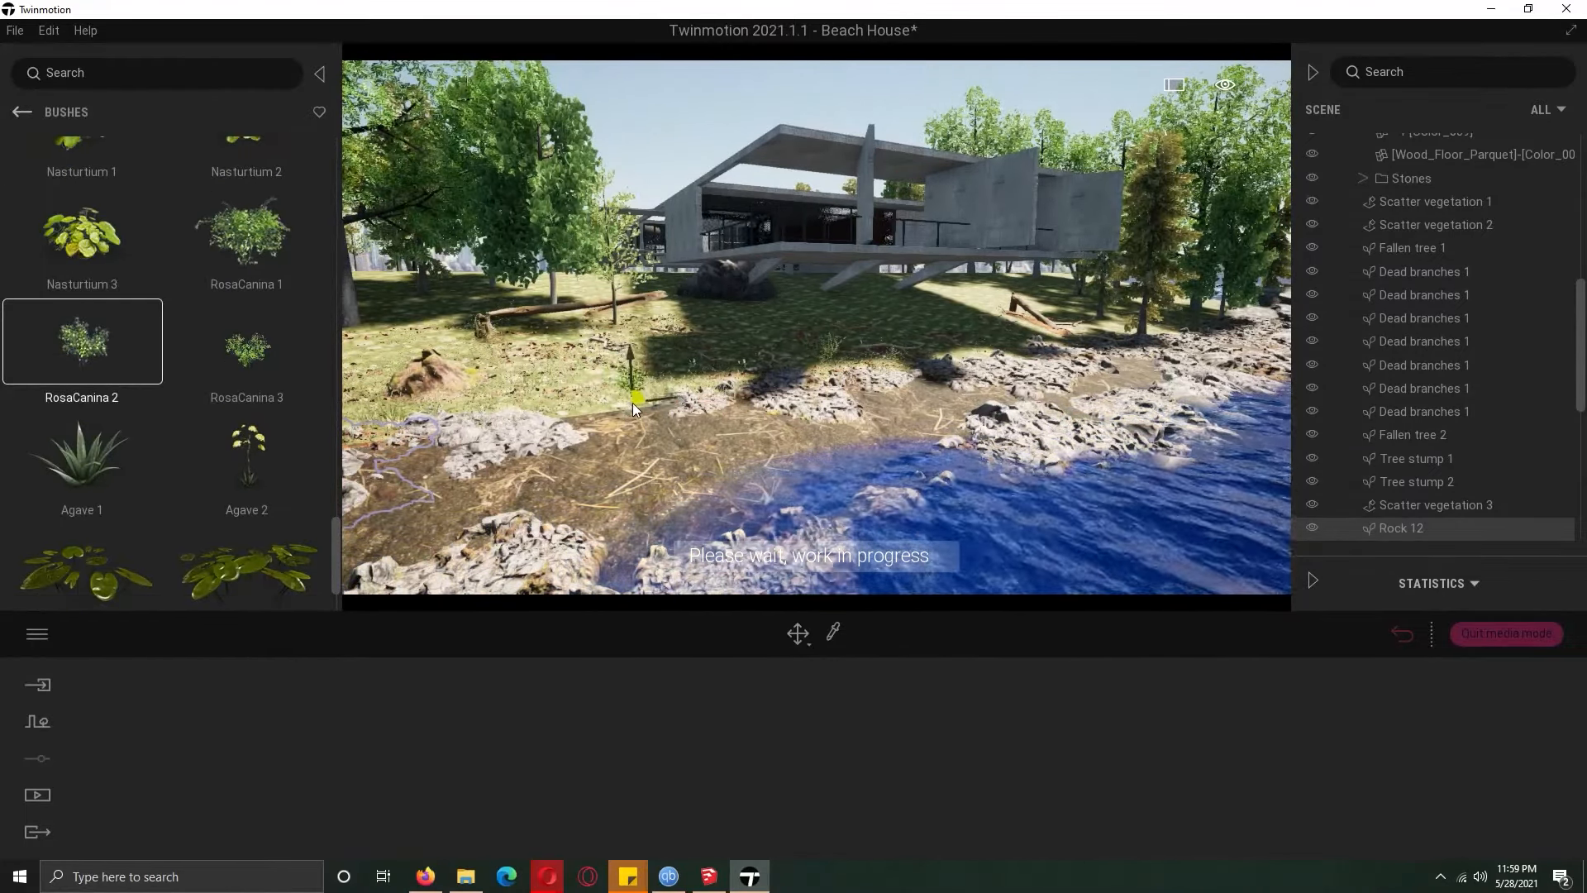
{"action": "scroll", "coordinate": [662, 404], "scroll_direction": "up", "scroll_amount": 3}
{"action": "scroll", "coordinate": [663, 403], "scroll_direction": "down", "scroll_amount": 2}
{"action": "left_click", "coordinate": [275, 380]}
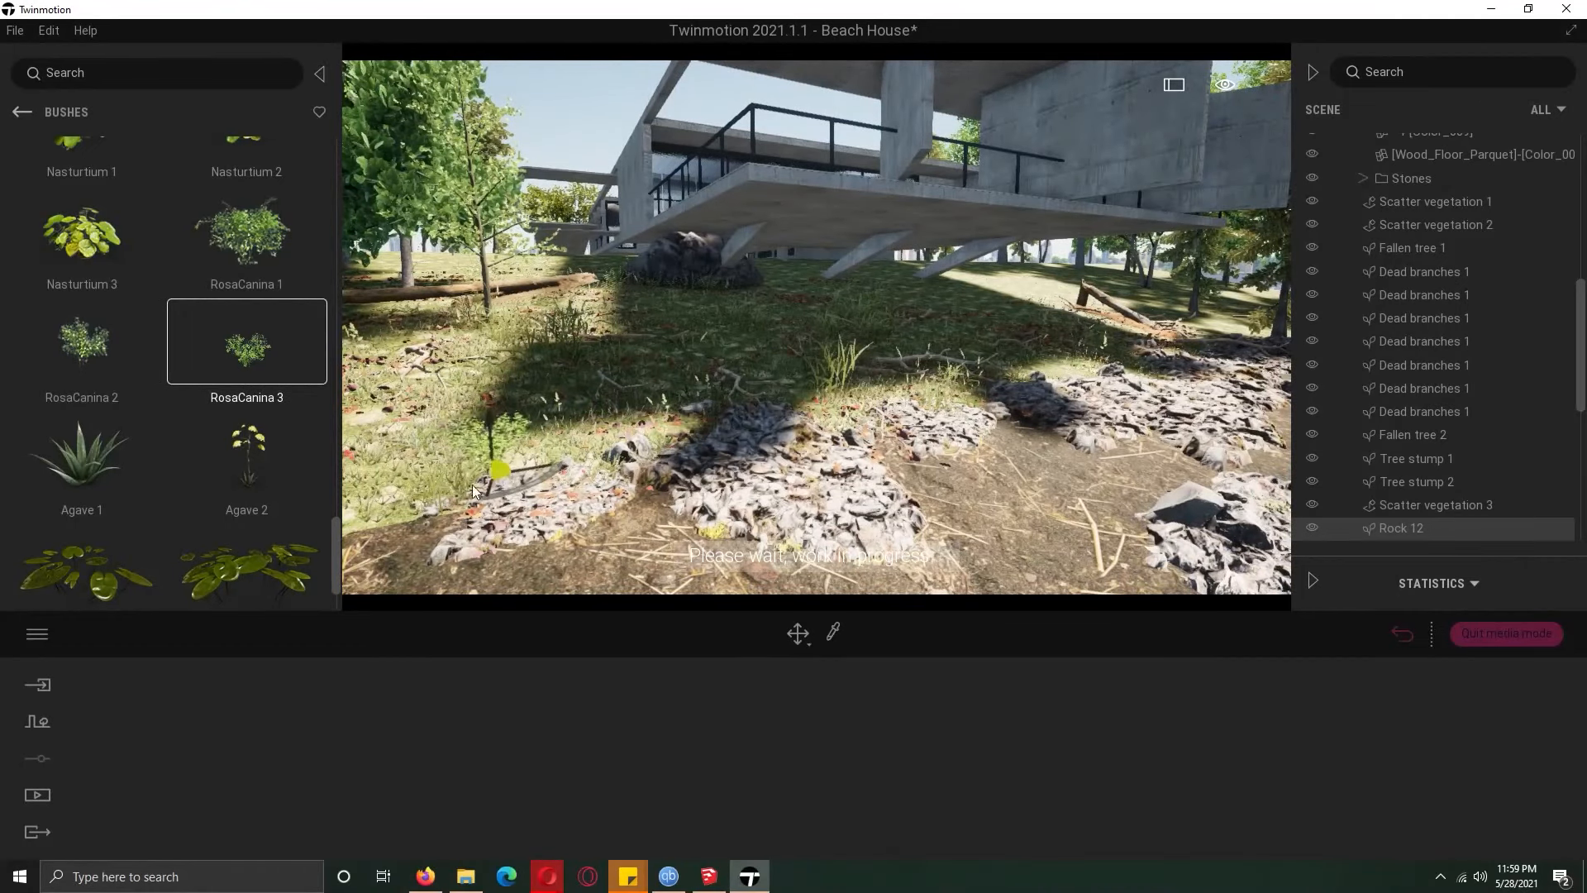
Set up a vegetation scatter with RosaCanina 1 and RosaCanina 3 bushes and spread them over the lawn below the house
{"action": "left_click", "coordinate": [929, 751]}
{"action": "left_click", "coordinate": [22, 111]}
{"action": "left_click", "coordinate": [79, 316]}
{"action": "left_click_drag", "start_coordinate": [336, 195], "coordinate": [340, 597]}
{"action": "scroll", "coordinate": [230, 299], "scroll_direction": "up", "scroll_amount": 2}
{"action": "left_click_drag", "start_coordinate": [230, 299], "coordinate": [274, 722]}
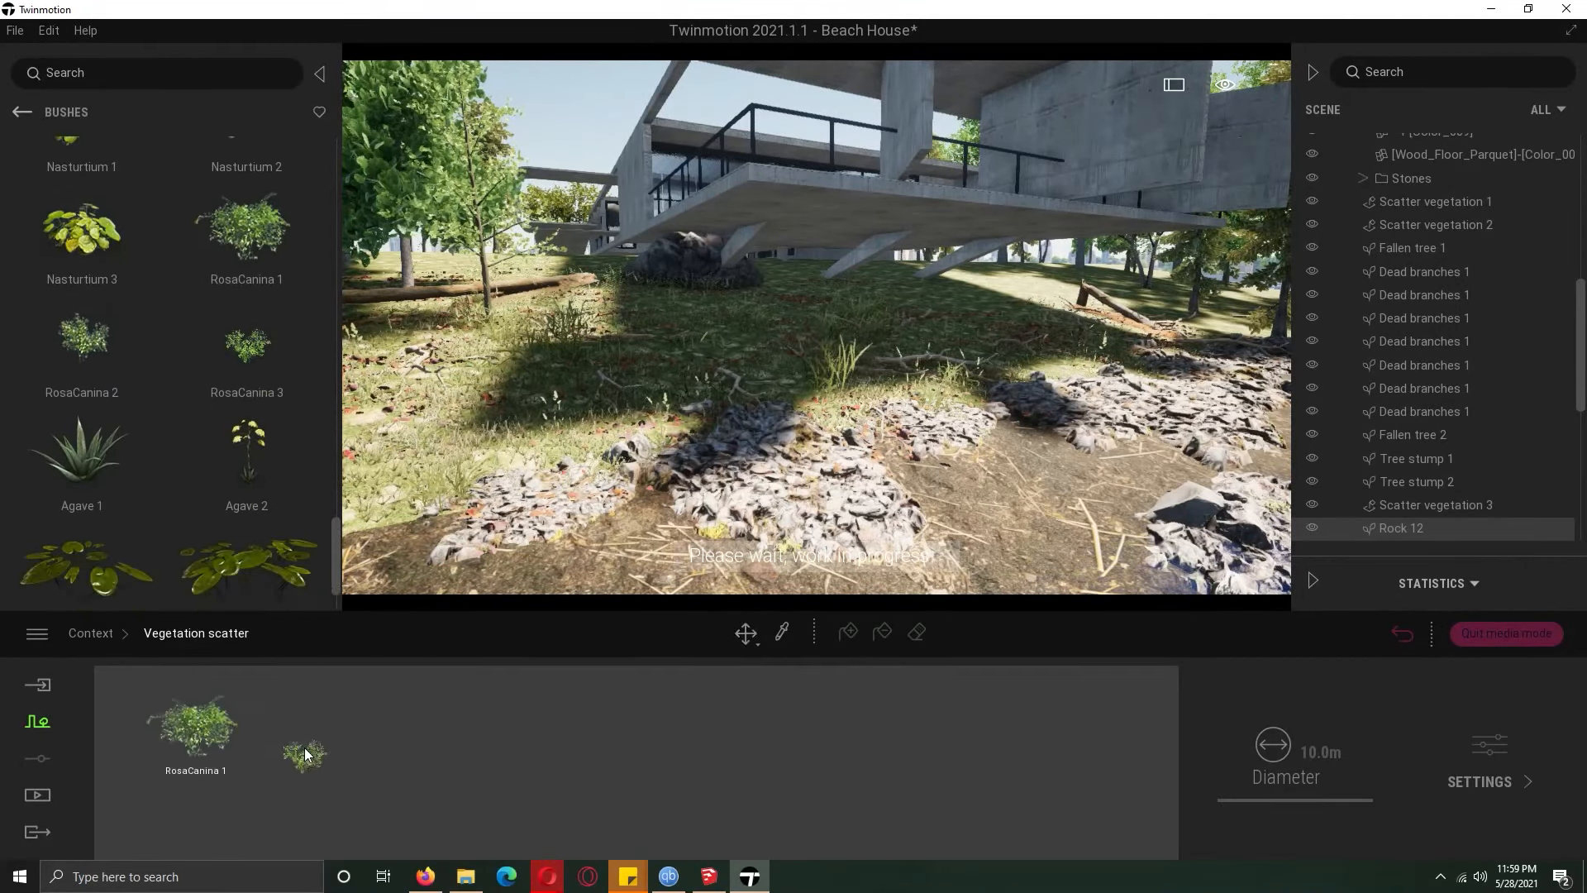
{"action": "left_click", "coordinate": [570, 559]}
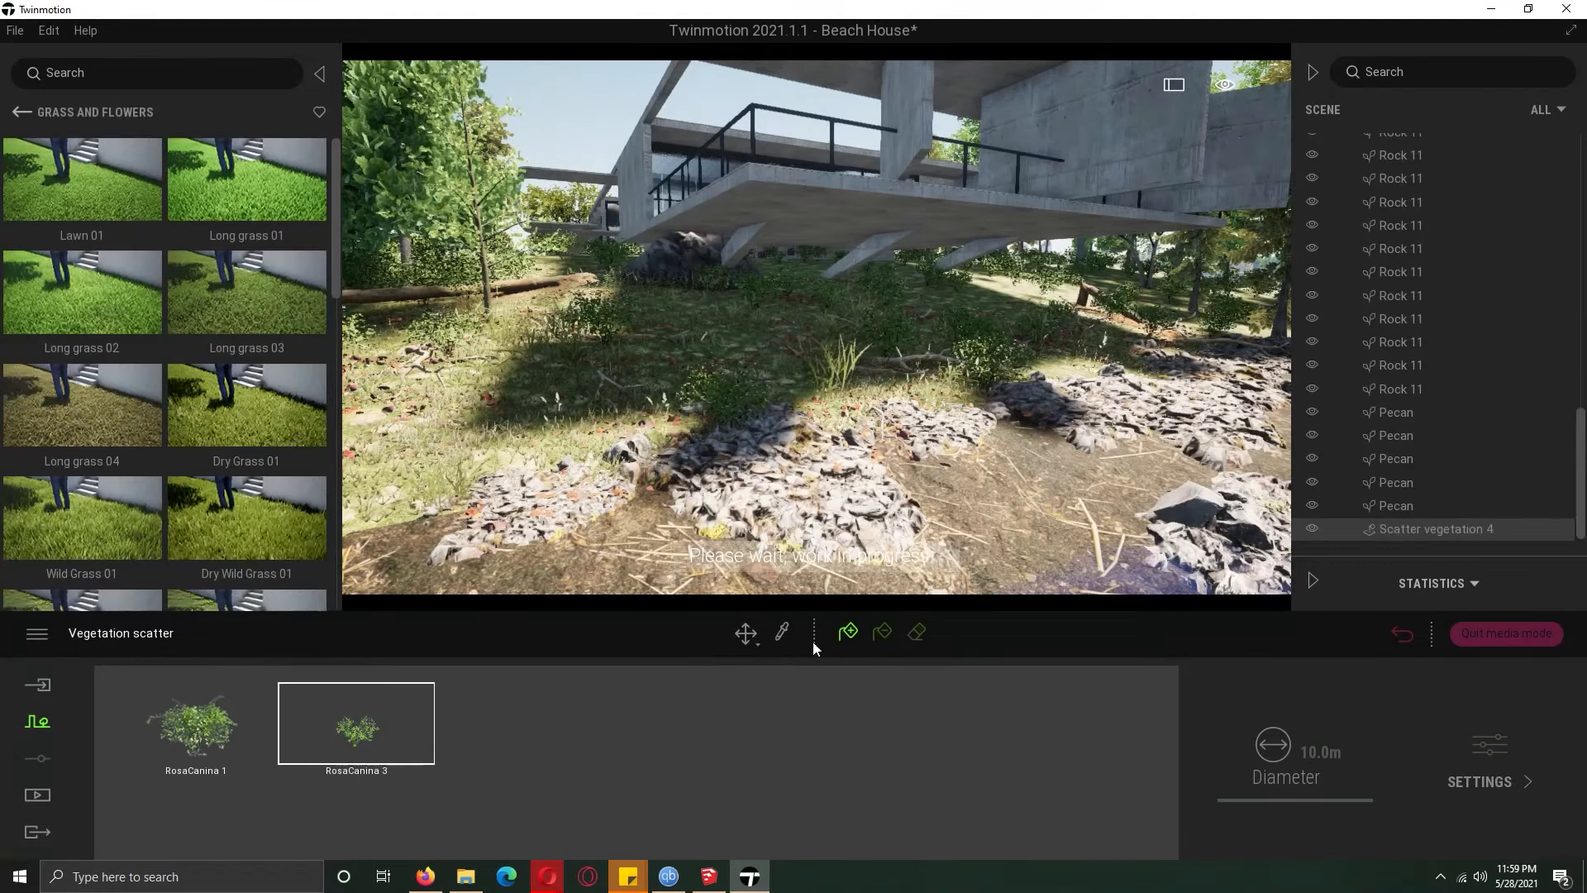
Look through the Rocks, Detail grasses, and Grass and flowers categories for more plants suited to the scatter
{"action": "left_click", "coordinate": [23, 111]}
{"action": "left_click", "coordinate": [216, 440]}
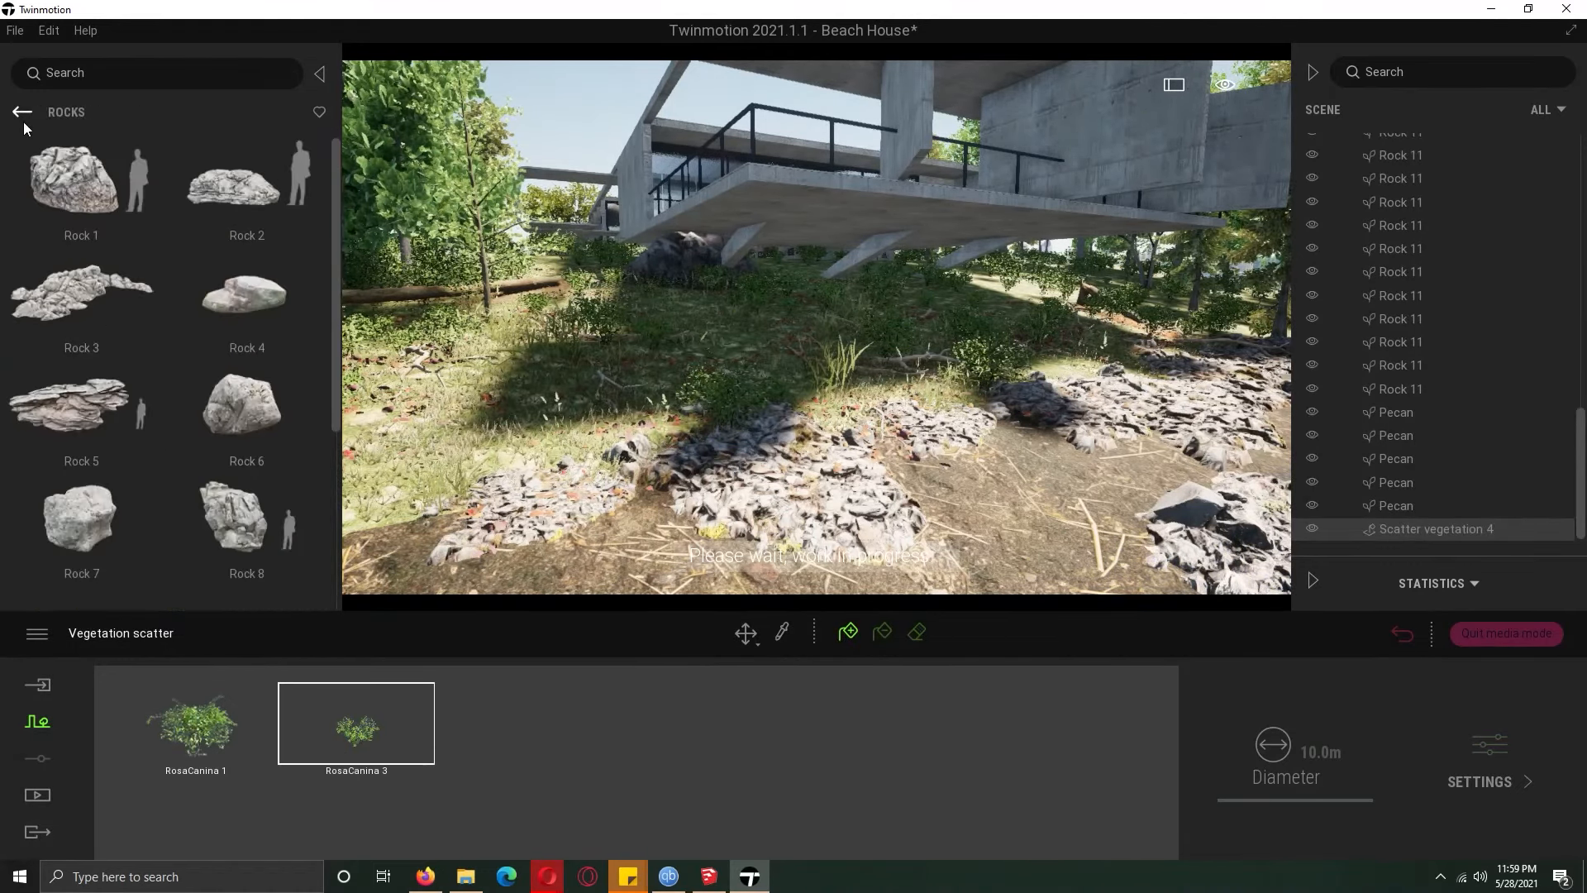
{"action": "left_click", "coordinate": [22, 111]}
{"action": "left_click", "coordinate": [81, 425]}
{"action": "left_click", "coordinate": [23, 111]}
{"action": "left_click", "coordinate": [217, 299]}
{"action": "left_click_drag", "start_coordinate": [338, 276], "coordinate": [326, 547]}
{"action": "left_click", "coordinate": [20, 112]}
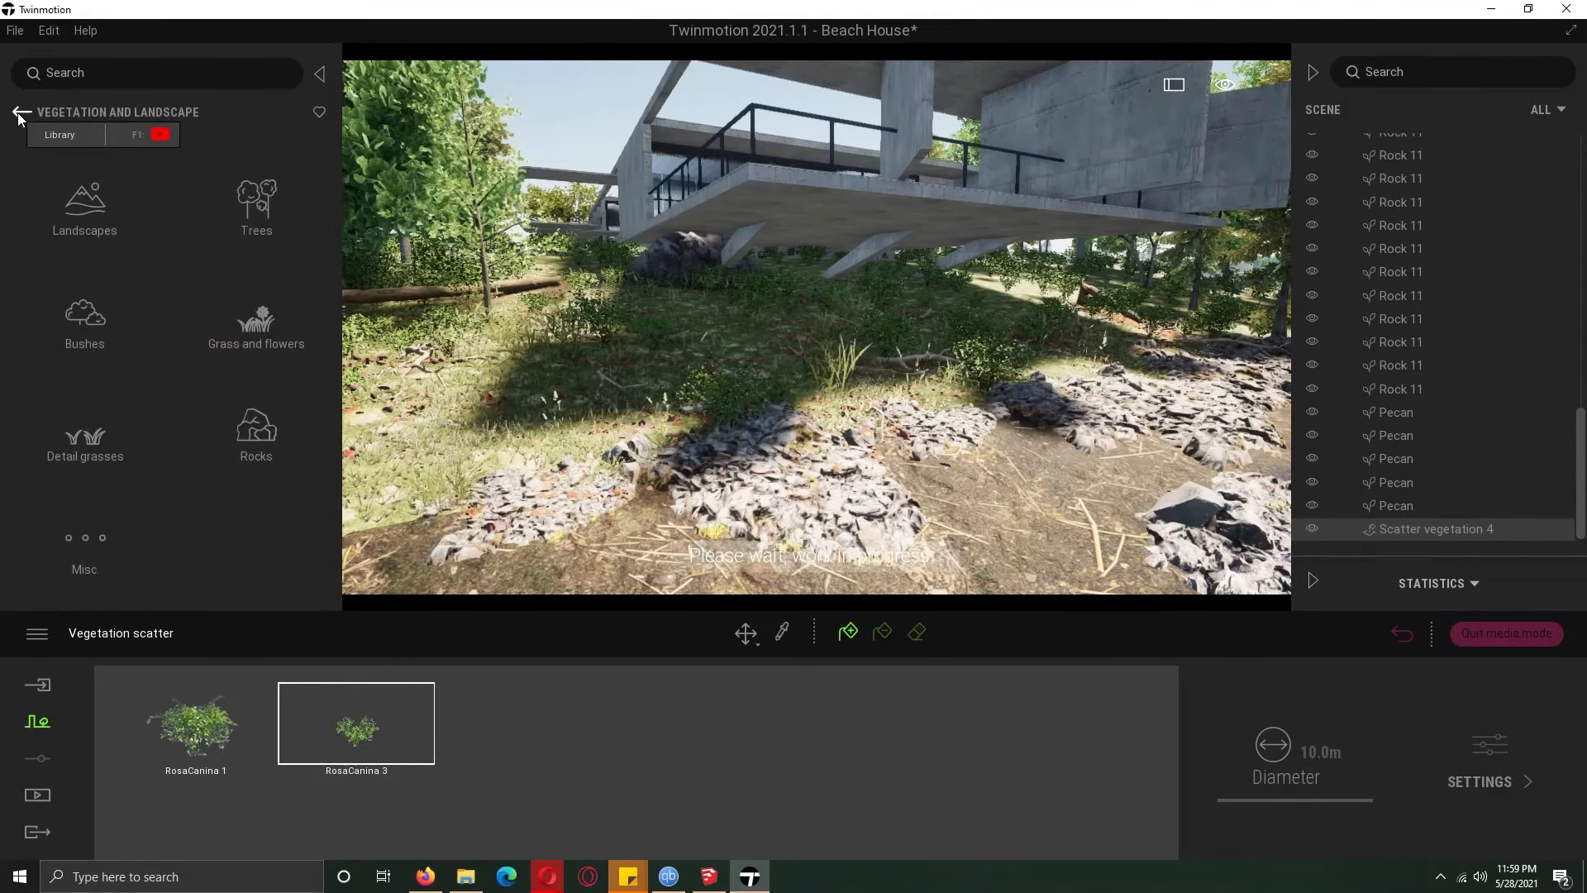
Add Cat palm 3 and Reed grass 3 from the Bushes category to the vegetation scatter
{"action": "left_click", "coordinate": [85, 323]}
{"action": "left_click_drag", "start_coordinate": [338, 166], "coordinate": [319, 395]}
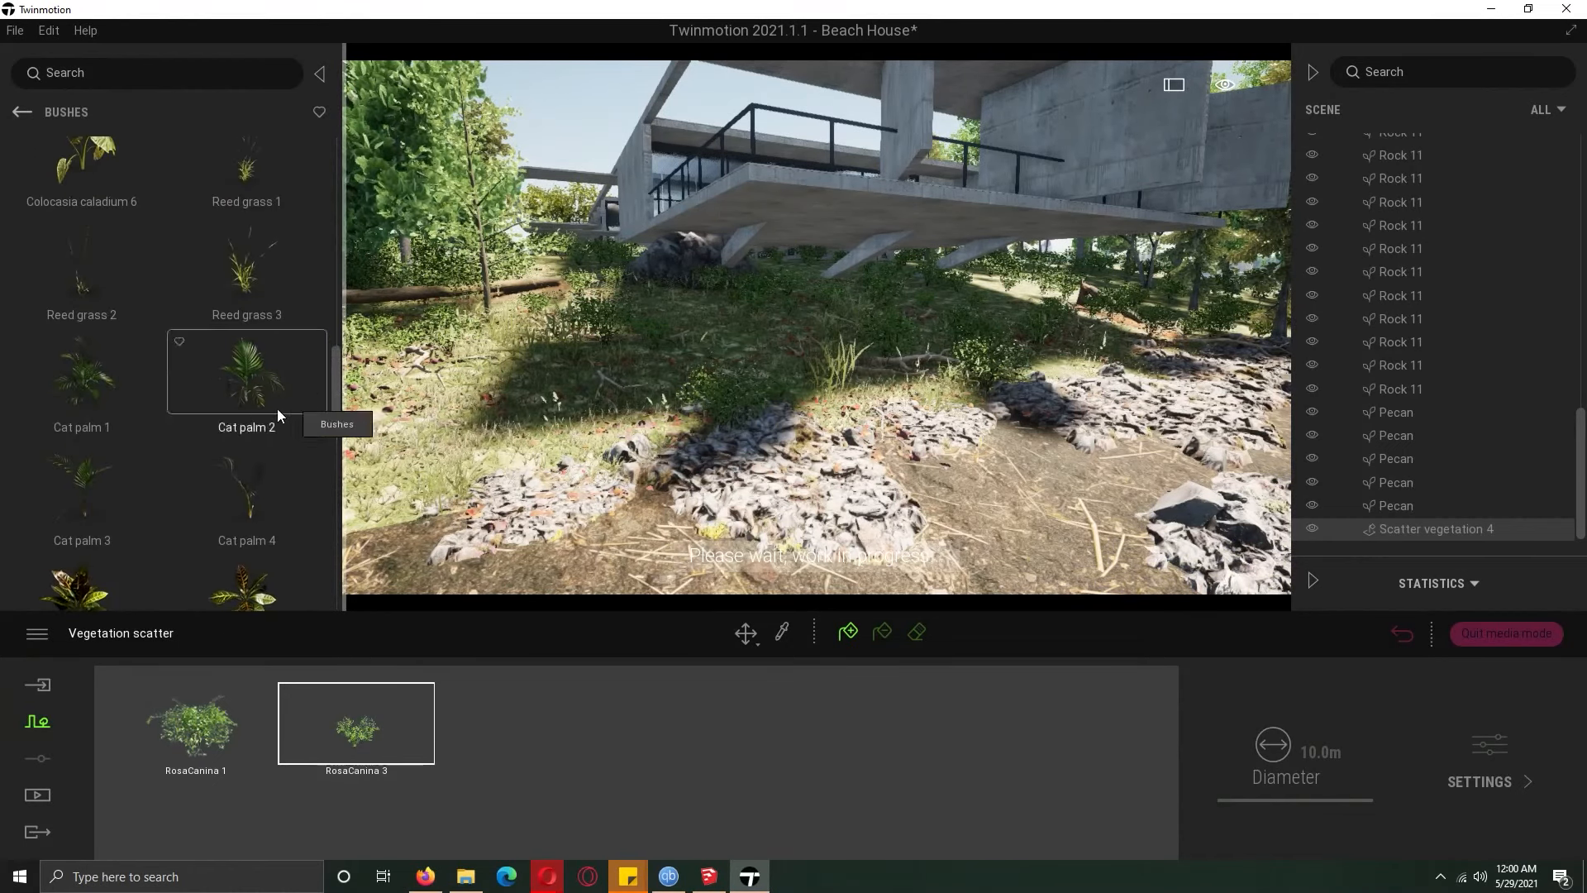
{"action": "left_click_drag", "start_coordinate": [83, 483], "coordinate": [444, 604]}
{"action": "left_click_drag", "start_coordinate": [97, 496], "coordinate": [576, 696]}
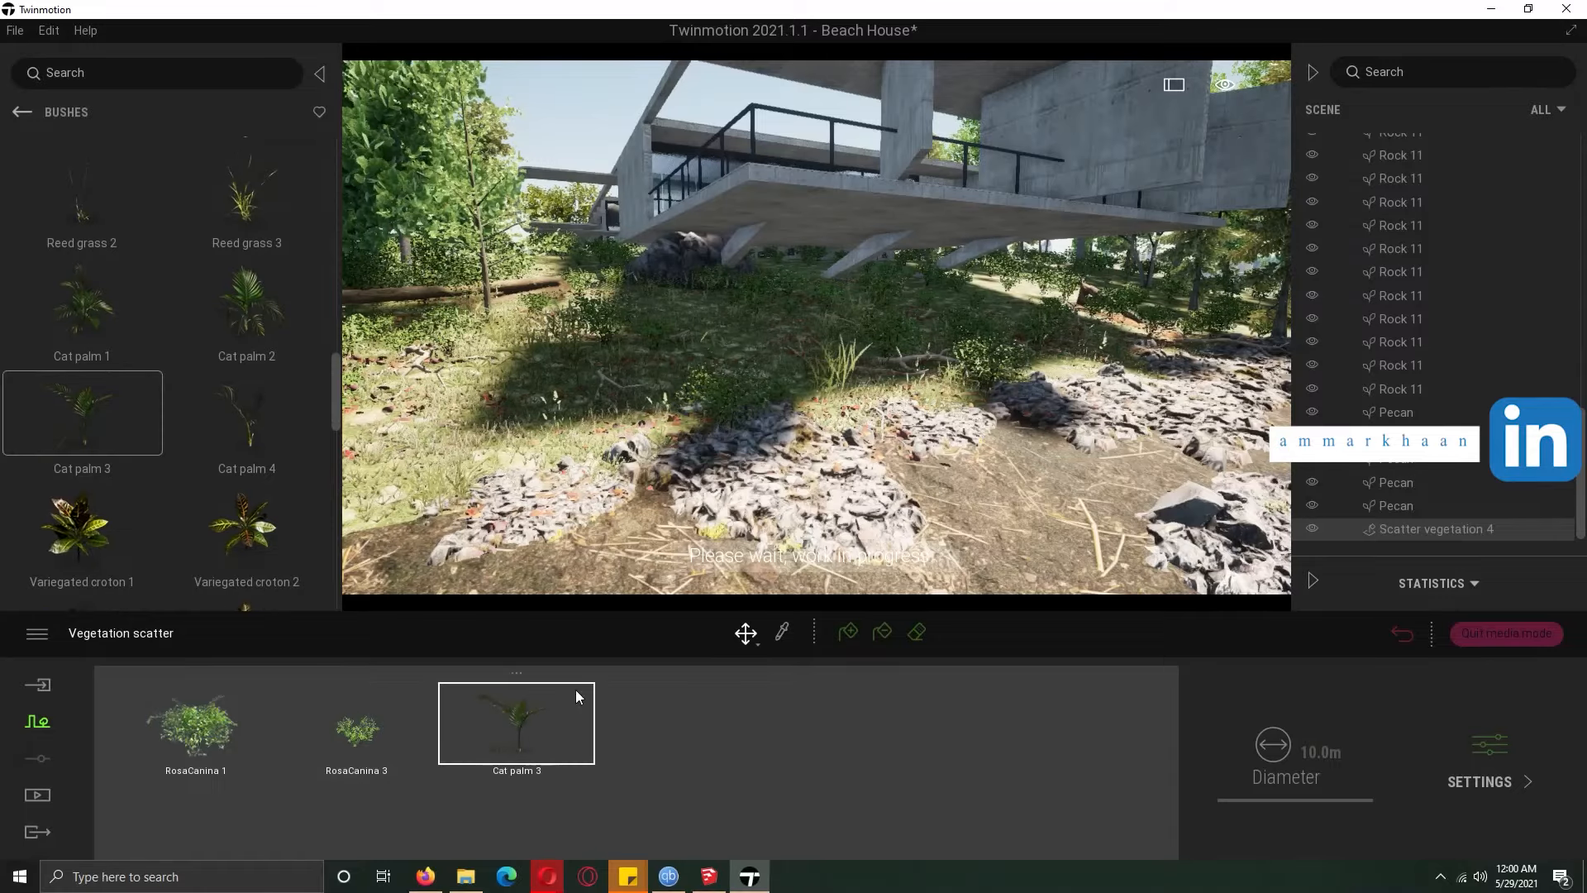
{"action": "left_click_drag", "start_coordinate": [246, 194], "coordinate": [707, 750]}
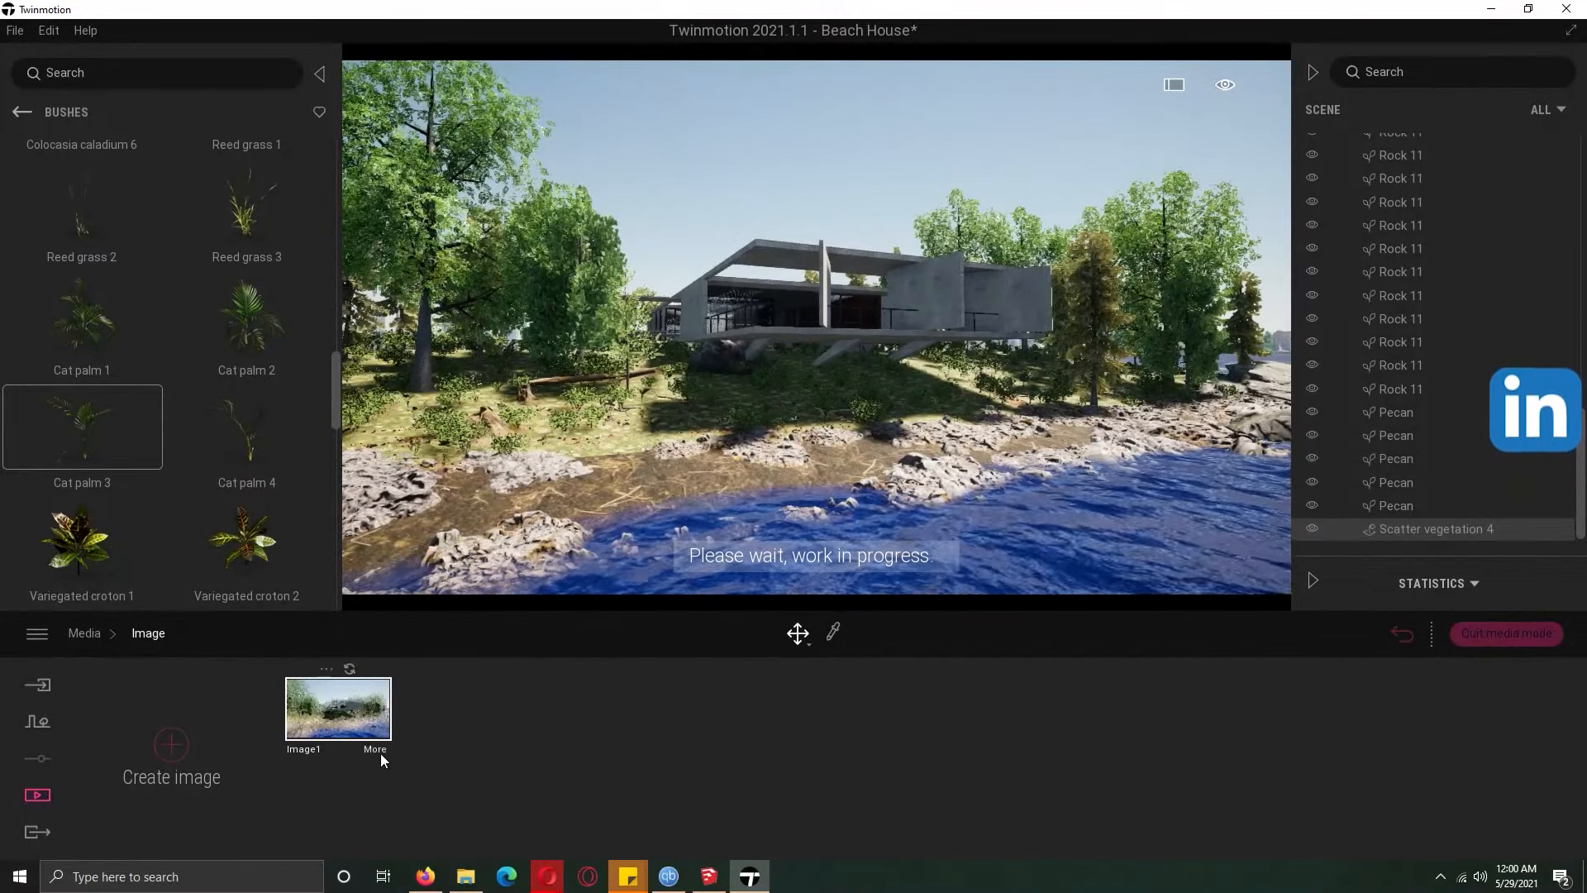
Set Image1's ocean aspect to Large river and shift its weather from sunny to cloudy
{"action": "left_click", "coordinate": [374, 731]}
{"action": "left_click", "coordinate": [636, 761]}
{"action": "left_click", "coordinate": [1499, 753]}
{"action": "left_click", "coordinate": [1194, 759]}
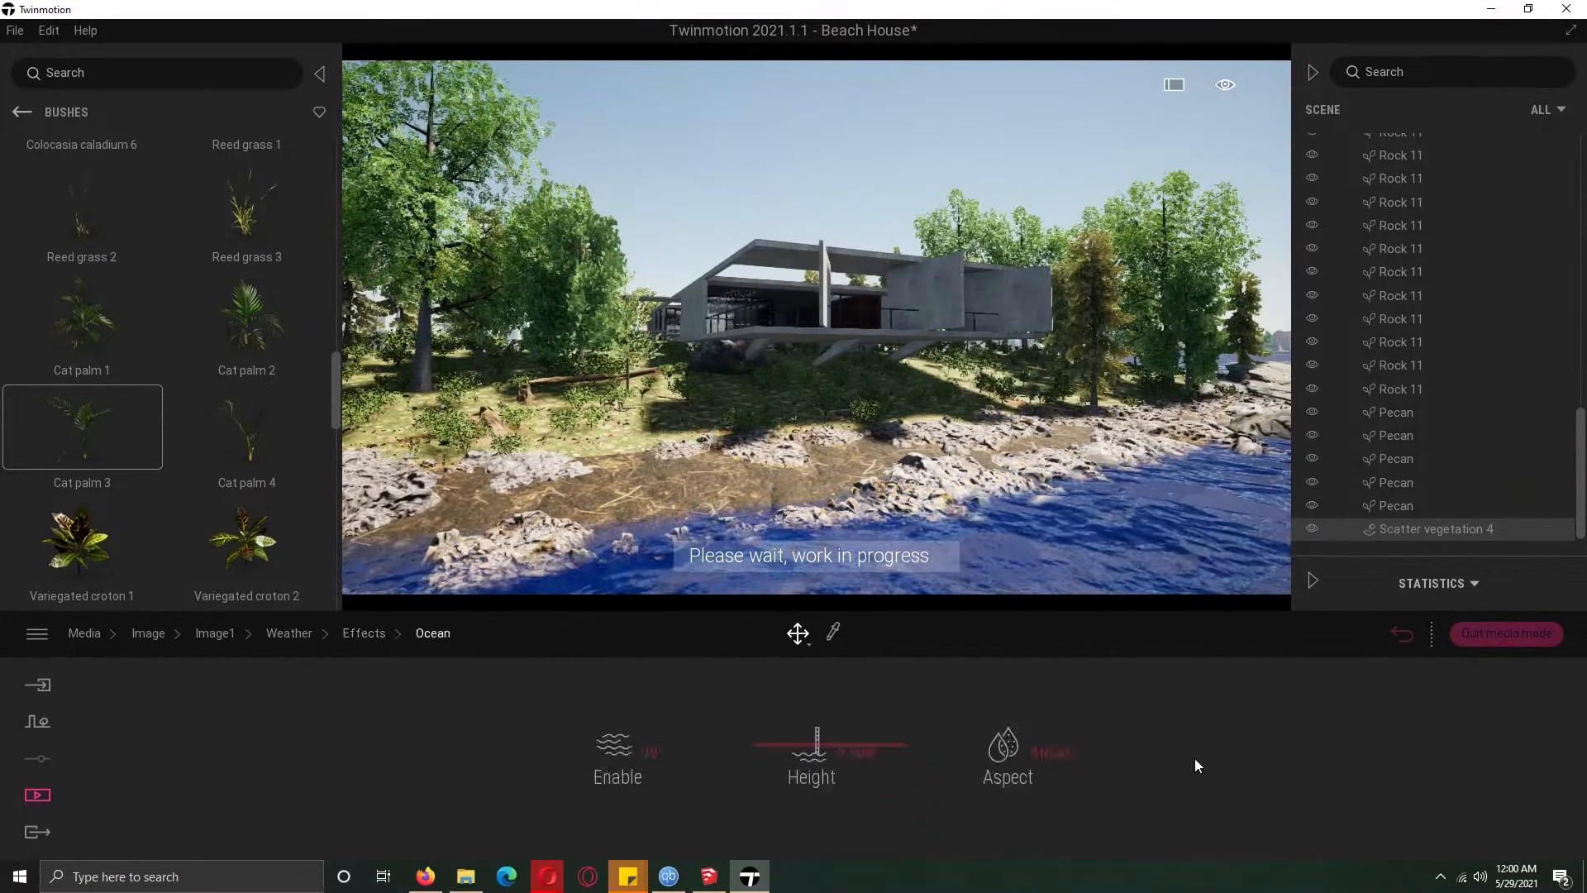
{"action": "left_click", "coordinate": [1014, 757]}
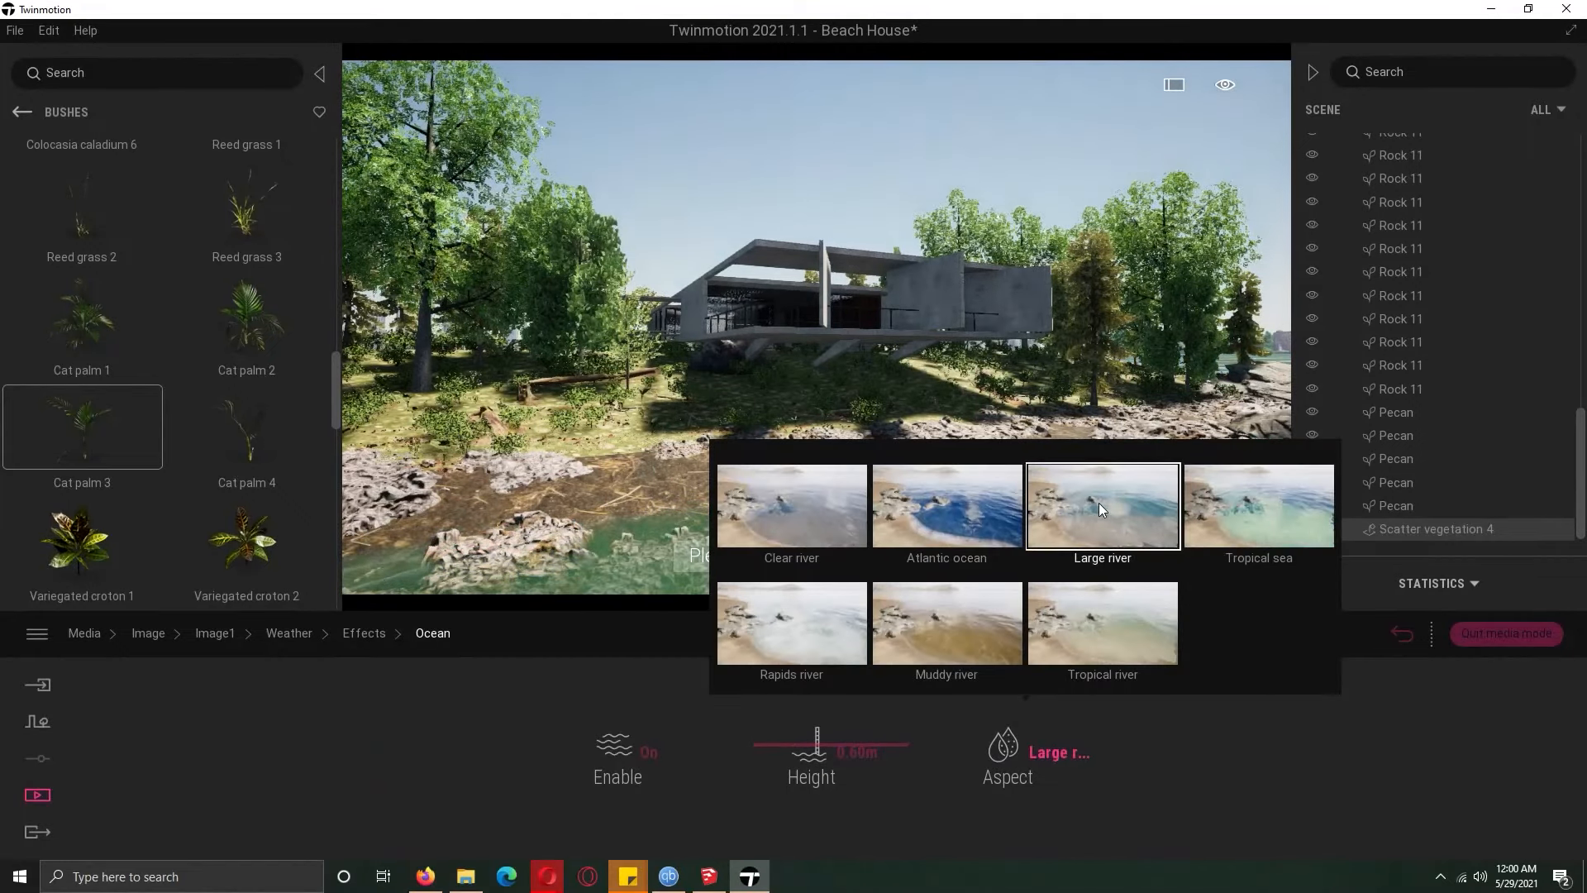
{"action": "left_click", "coordinate": [1099, 503]}
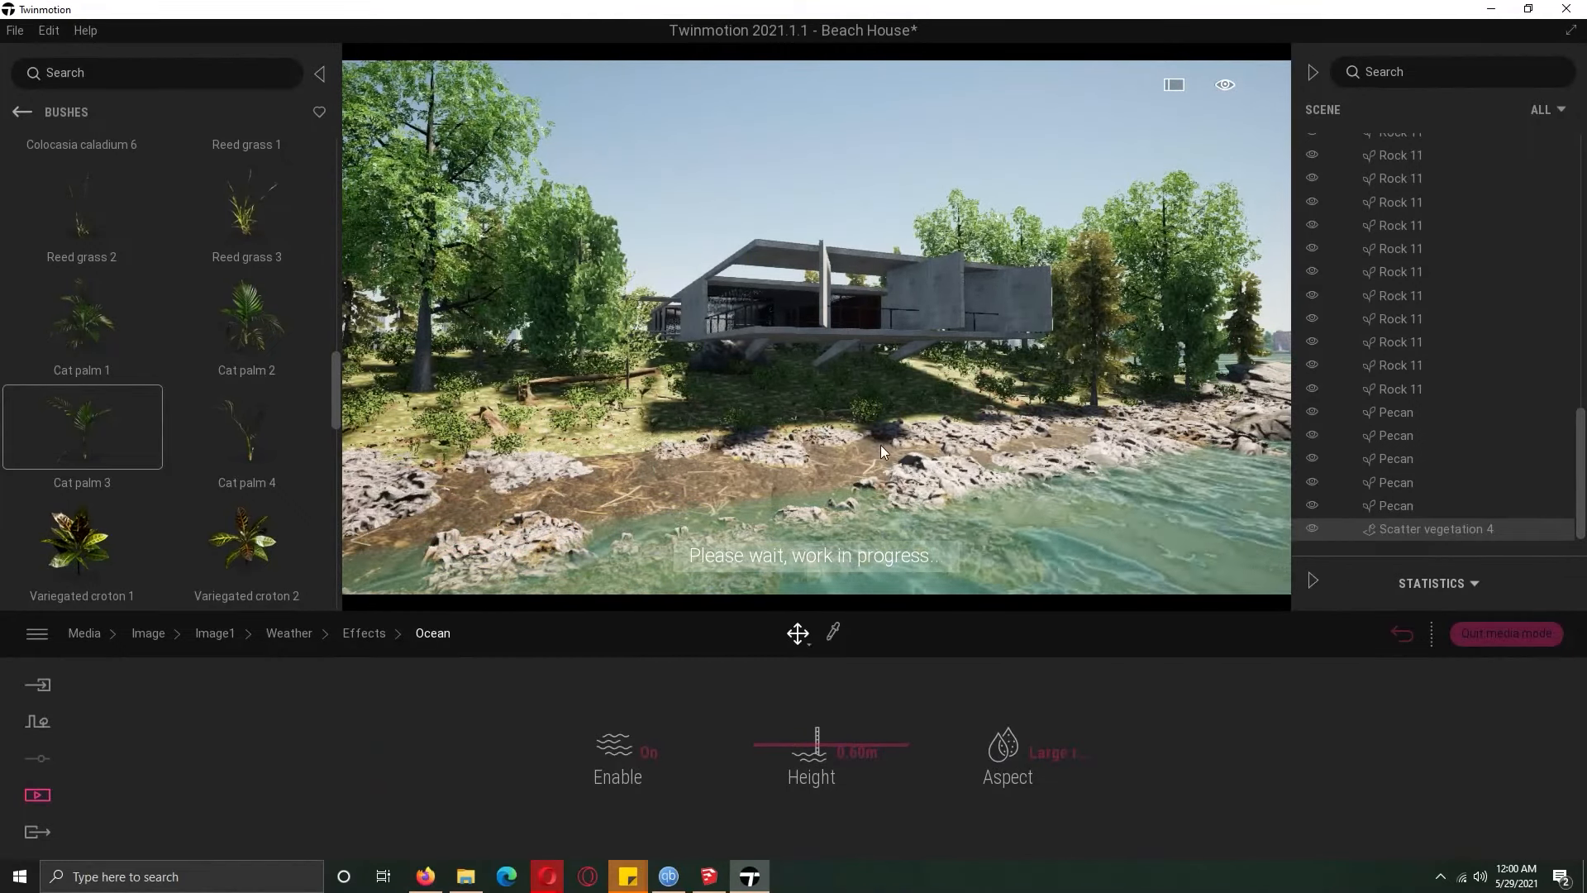
{"action": "left_click", "coordinate": [288, 637]}
{"action": "left_click_drag", "start_coordinate": [129, 775], "coordinate": [311, 777]}
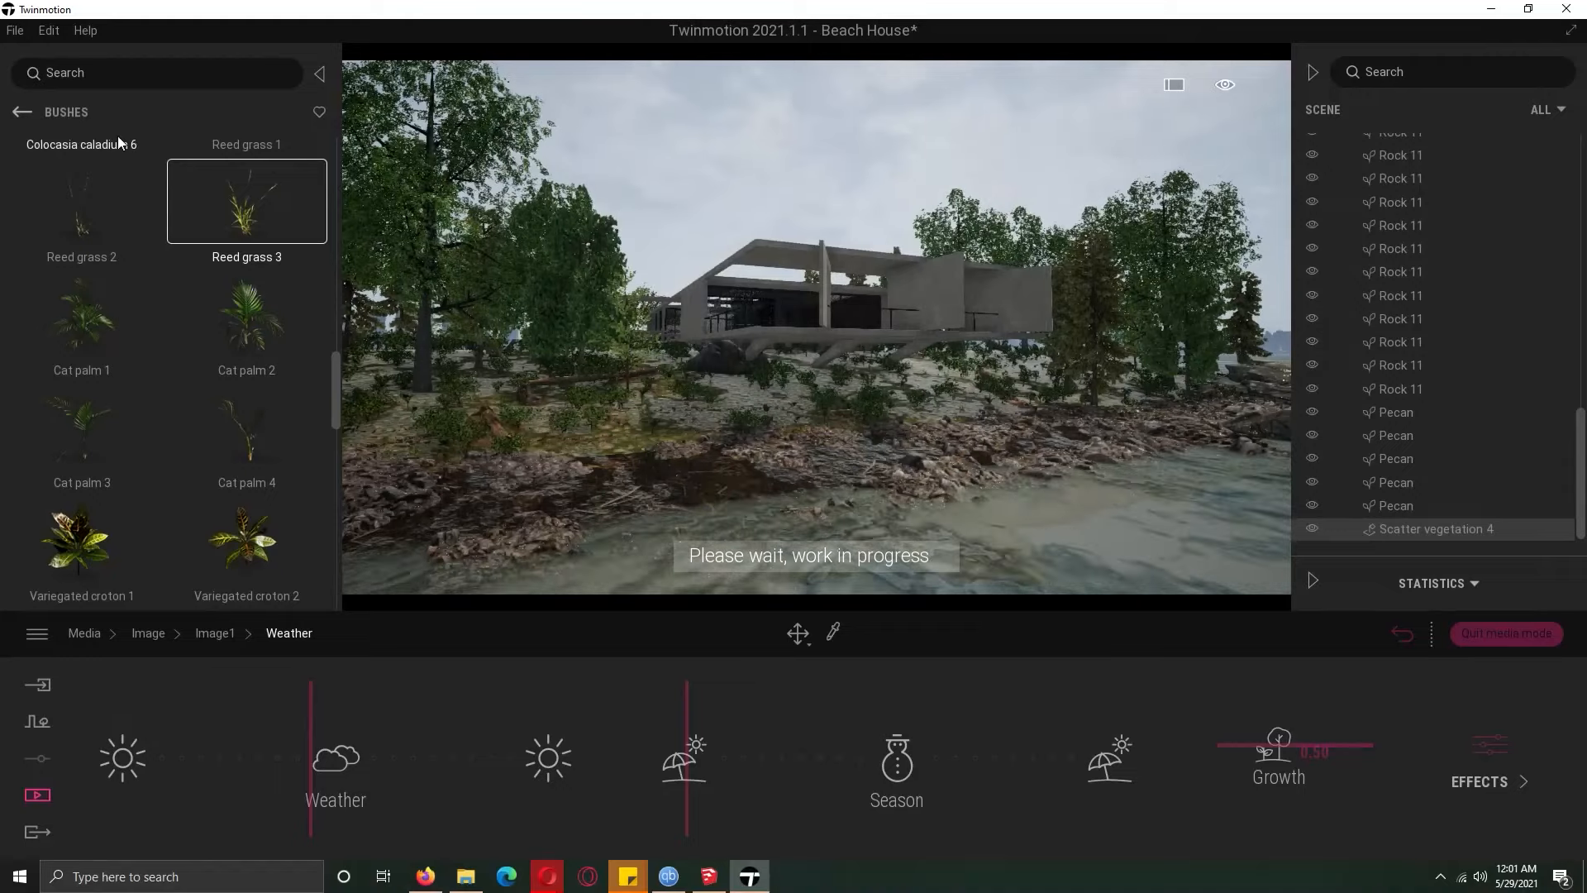
Place Chinaberry Tree specimens from the Trees category around the house
{"action": "left_click", "coordinate": [22, 112]}
{"action": "left_click", "coordinate": [256, 207]}
{"action": "left_click_drag", "start_coordinate": [336, 198], "coordinate": [349, 632]}
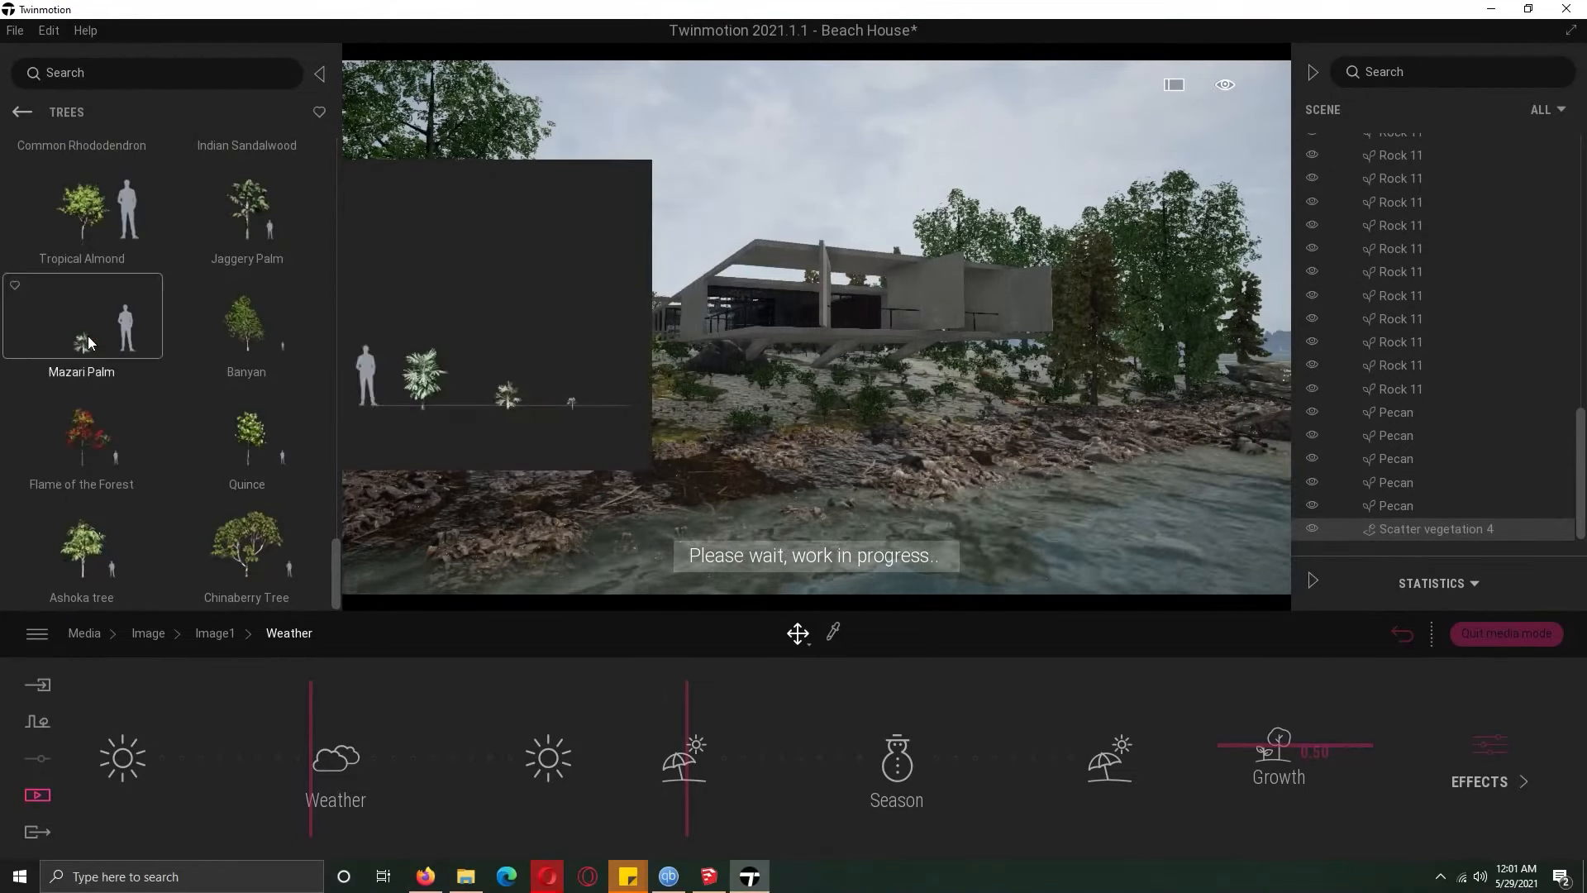
{"action": "left_click_drag", "start_coordinate": [82, 428], "coordinate": [1277, 394]}
{"action": "left_click", "coordinate": [250, 546]}
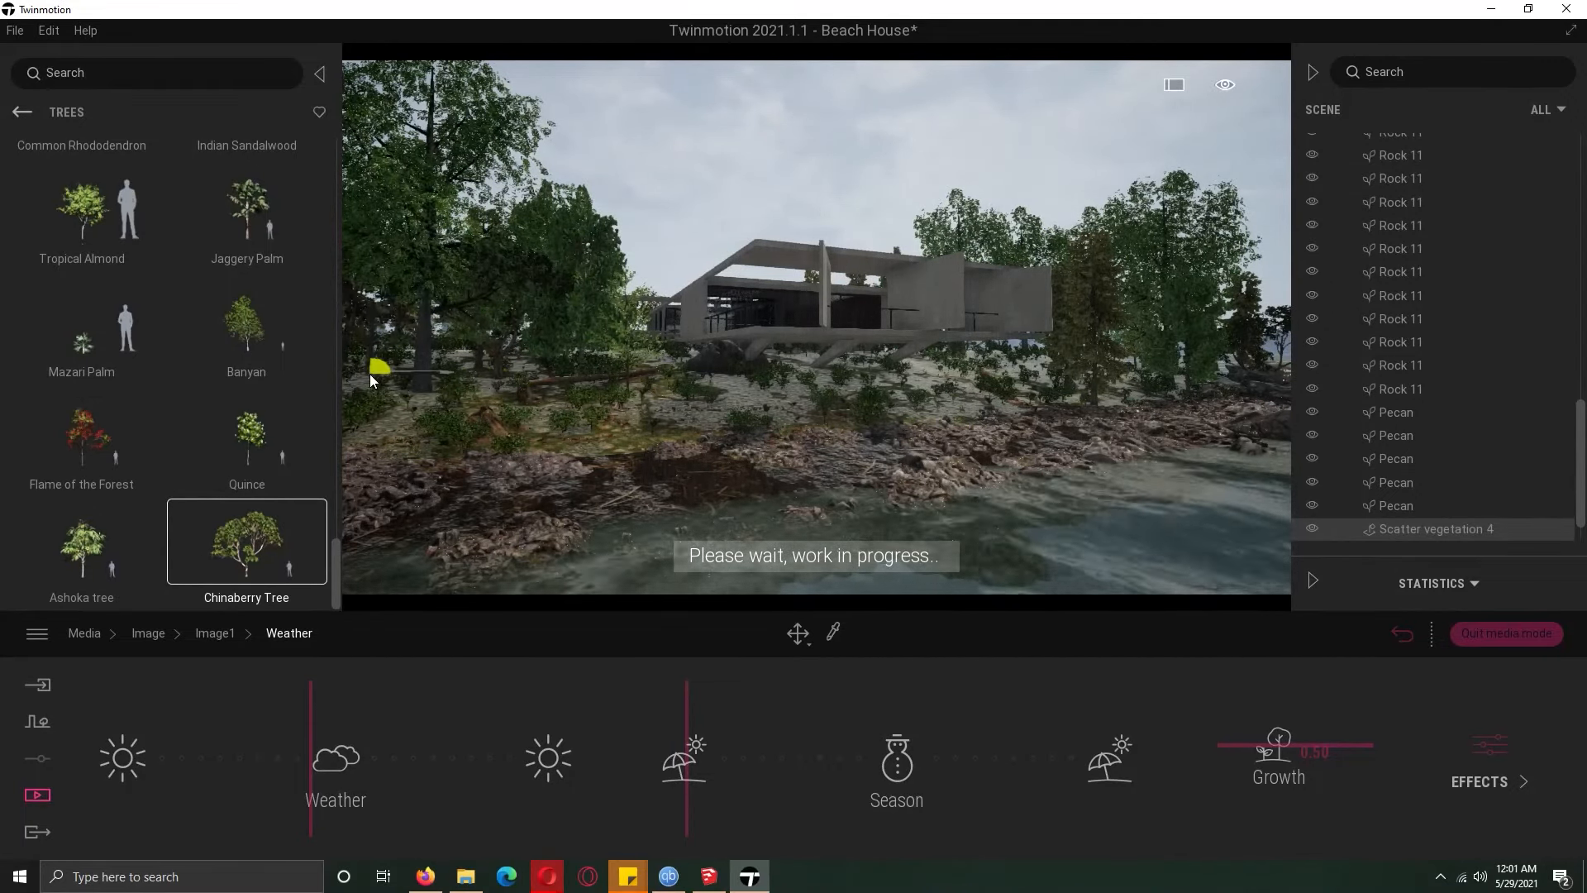
Increase the vegetation Growth in Image1's weather settings and look through the Misc. vegetation
{"action": "left_click", "coordinate": [22, 111]}
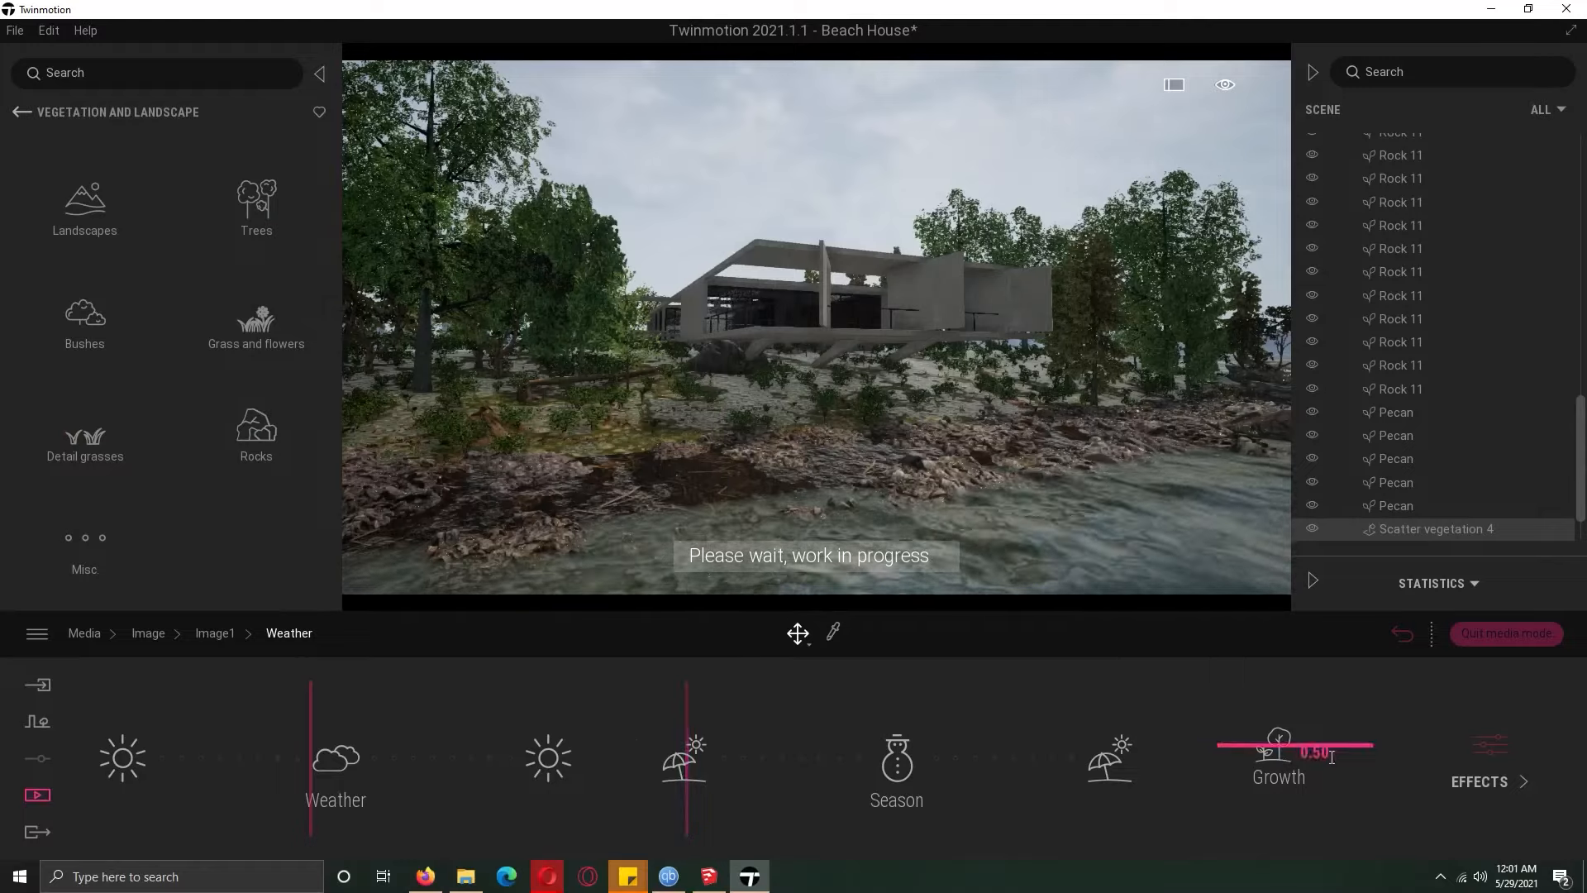
{"action": "left_click_drag", "start_coordinate": [1267, 739], "coordinate": [1268, 732]}
{"action": "left_click", "coordinate": [85, 549]}
{"action": "left_click_drag", "start_coordinate": [339, 299], "coordinate": [330, 473]}
Pick the house's Cast In Situ Concrete material and turn on TXT_Parallax in its bump settings
{"action": "left_click", "coordinate": [834, 633]}
{"action": "left_click", "coordinate": [835, 335]}
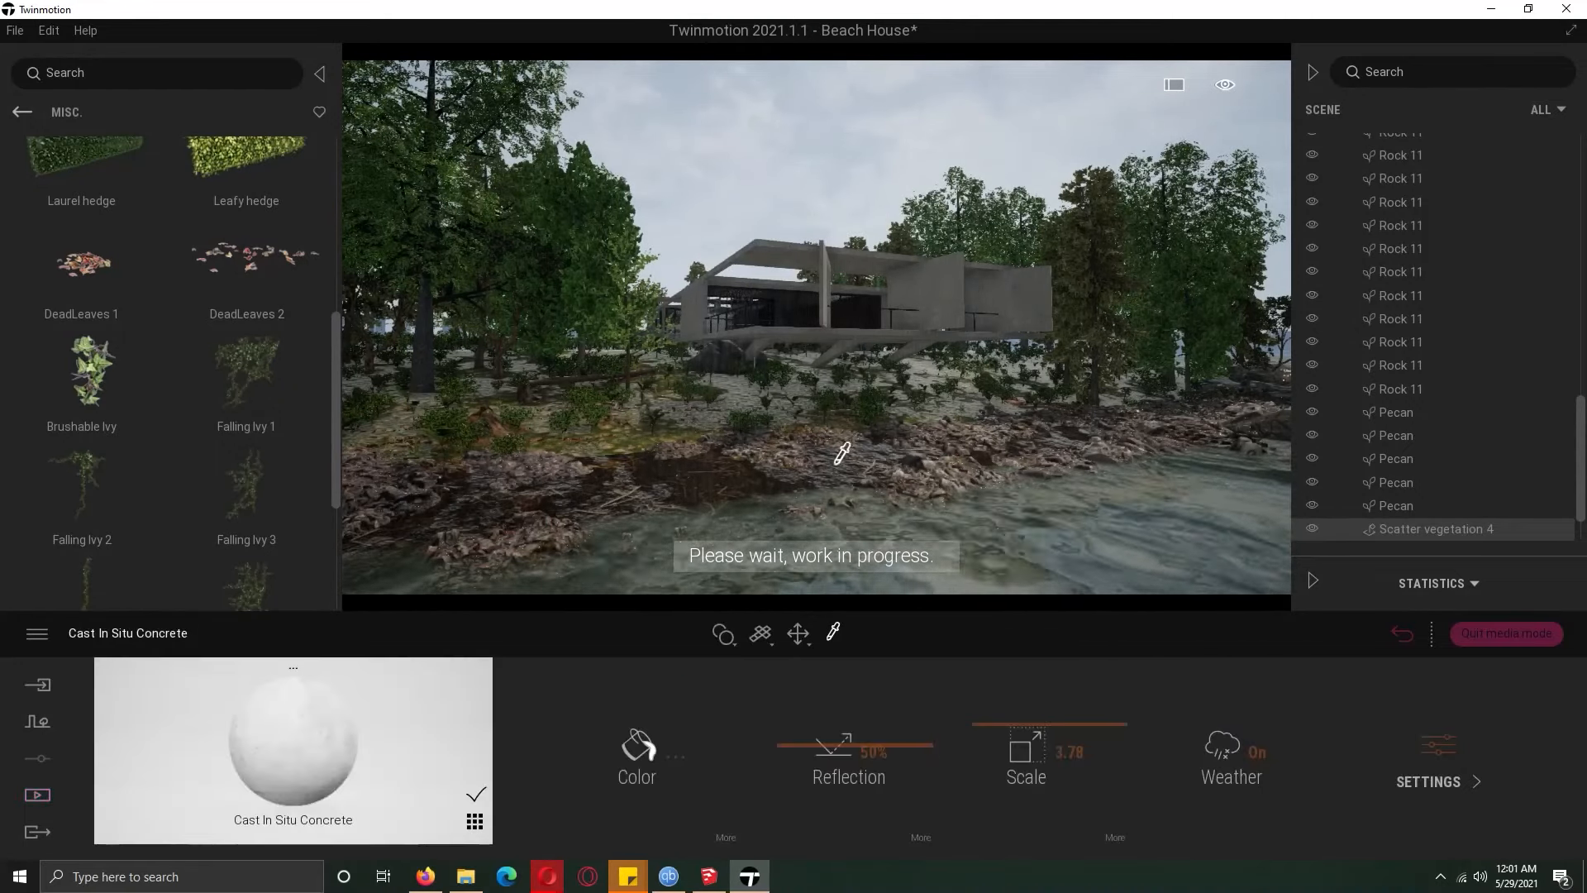
{"action": "left_click", "coordinate": [638, 748]}
{"action": "left_click", "coordinate": [879, 601]}
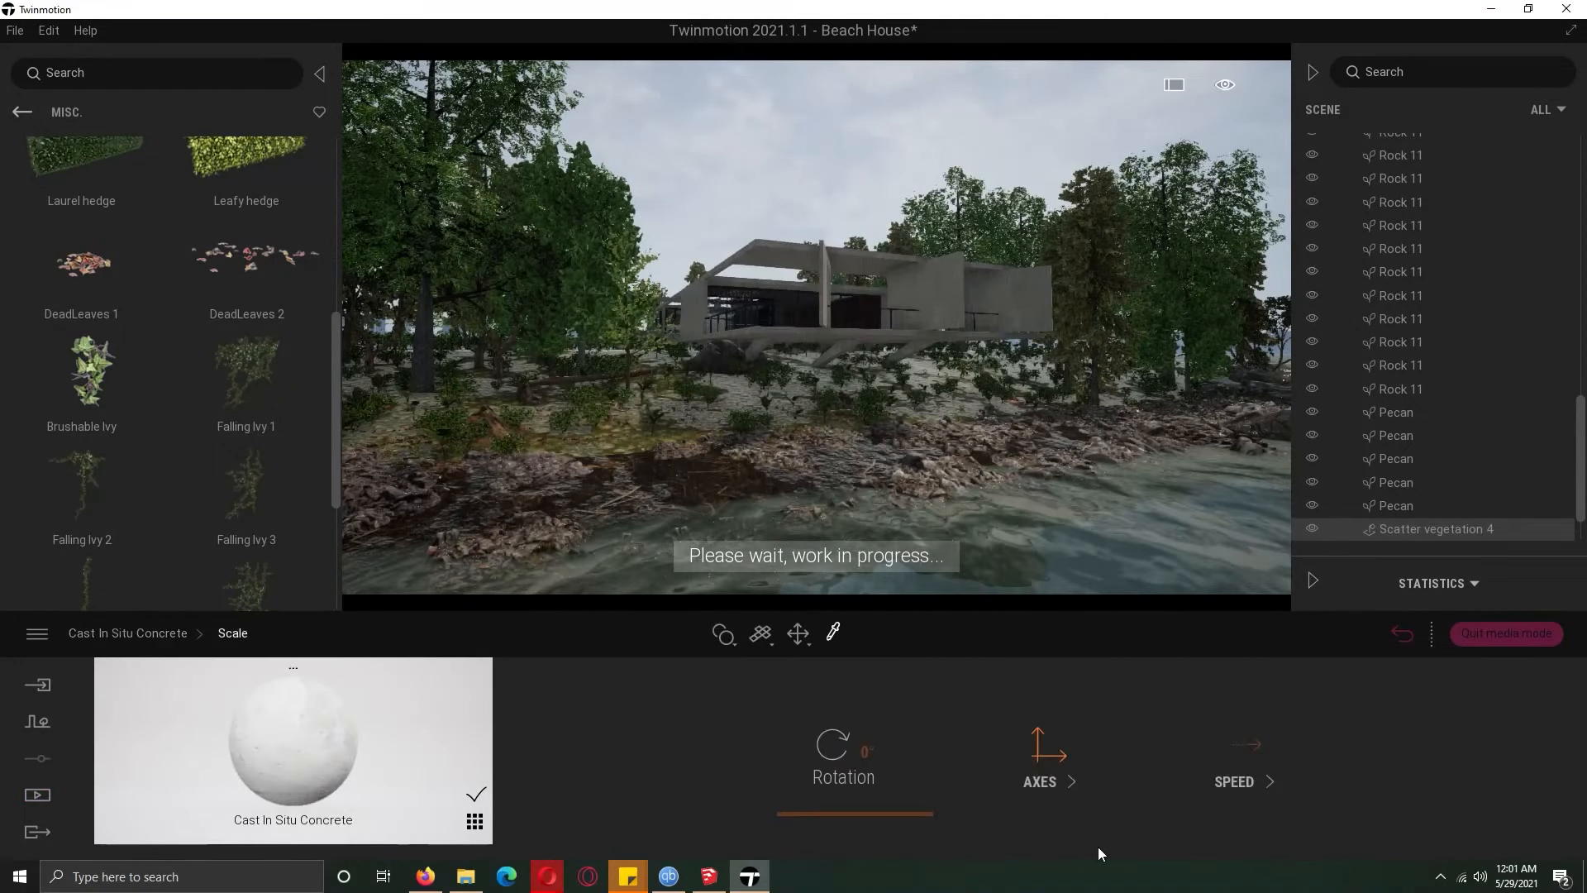
{"action": "left_click", "coordinate": [1436, 765]}
{"action": "left_click", "coordinate": [734, 836]}
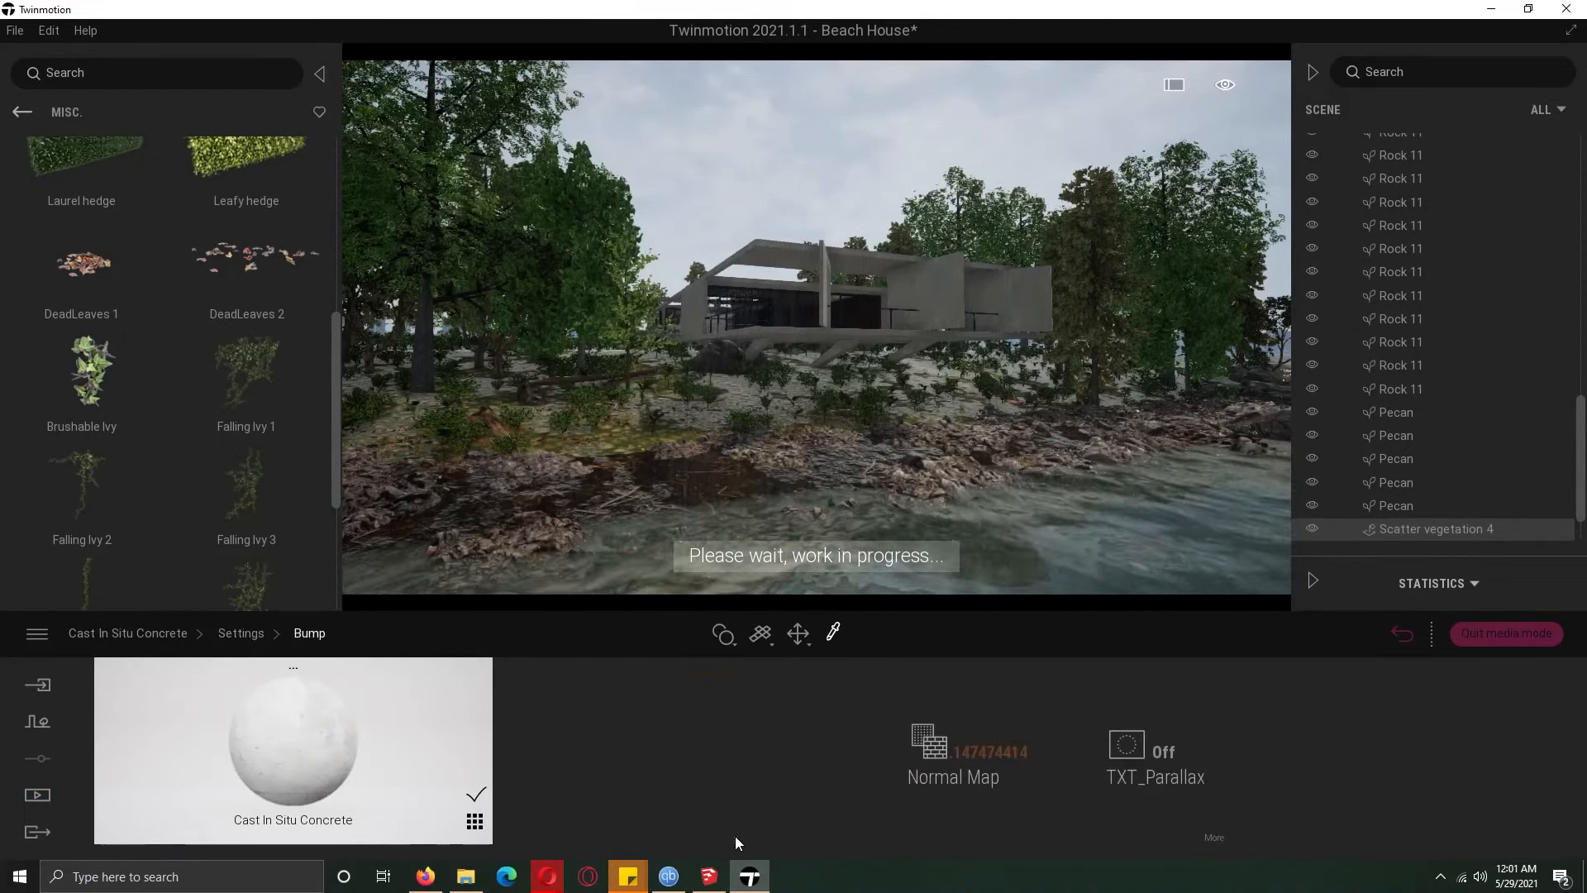
{"action": "left_click", "coordinate": [1163, 755]}
Place several Common fern 2 plants from the Bushes category among the shoreline rocks
{"action": "left_click", "coordinate": [22, 112]}
{"action": "left_click", "coordinate": [252, 301]}
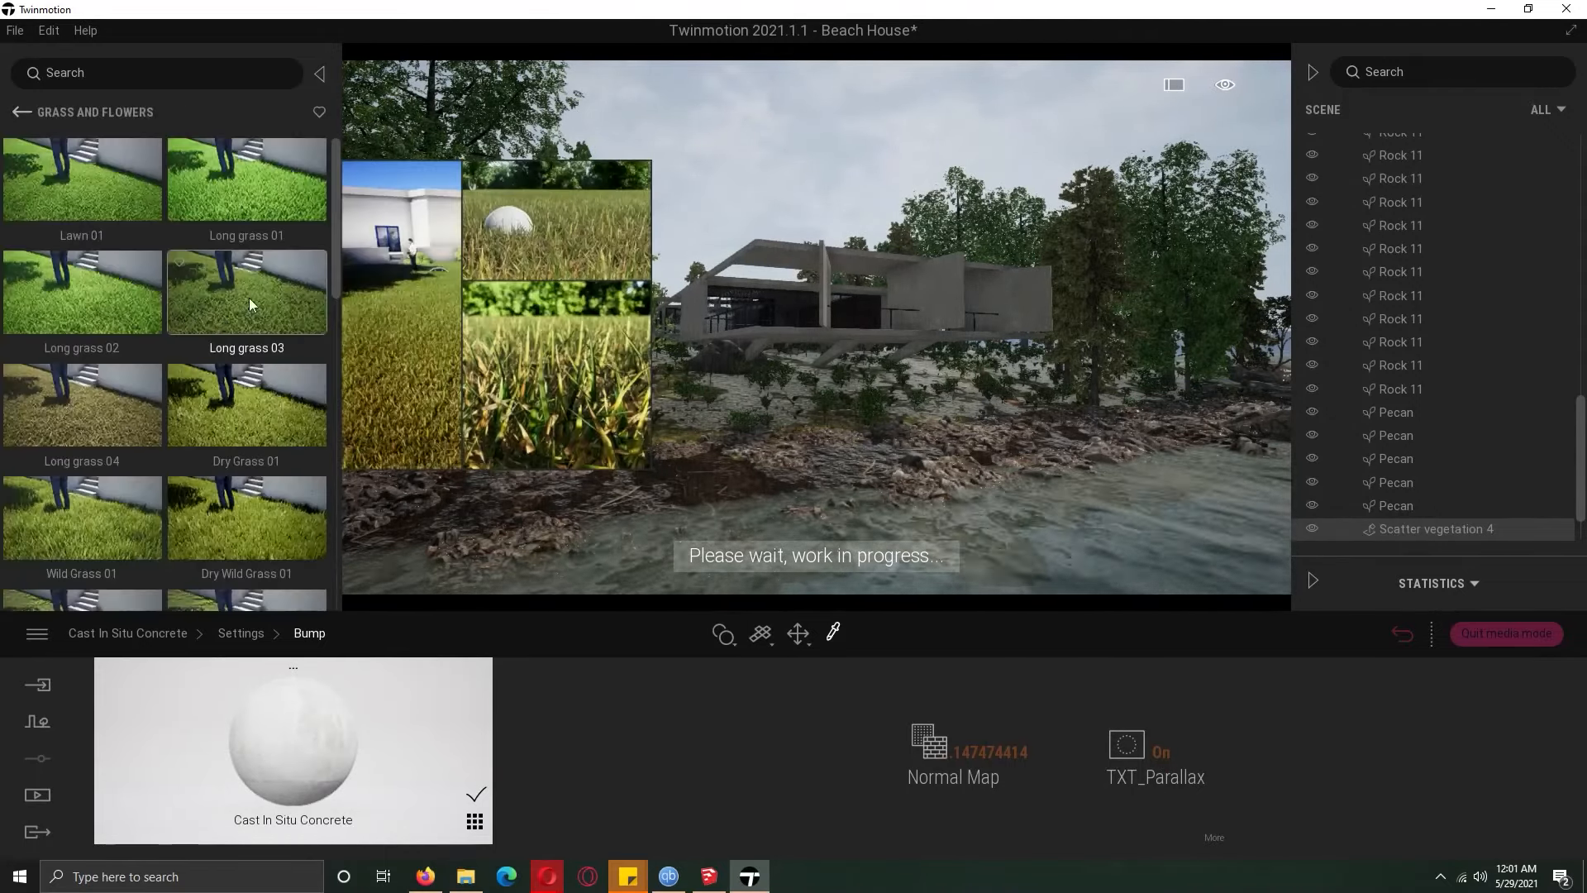
{"action": "left_click_drag", "start_coordinate": [334, 244], "coordinate": [338, 480]}
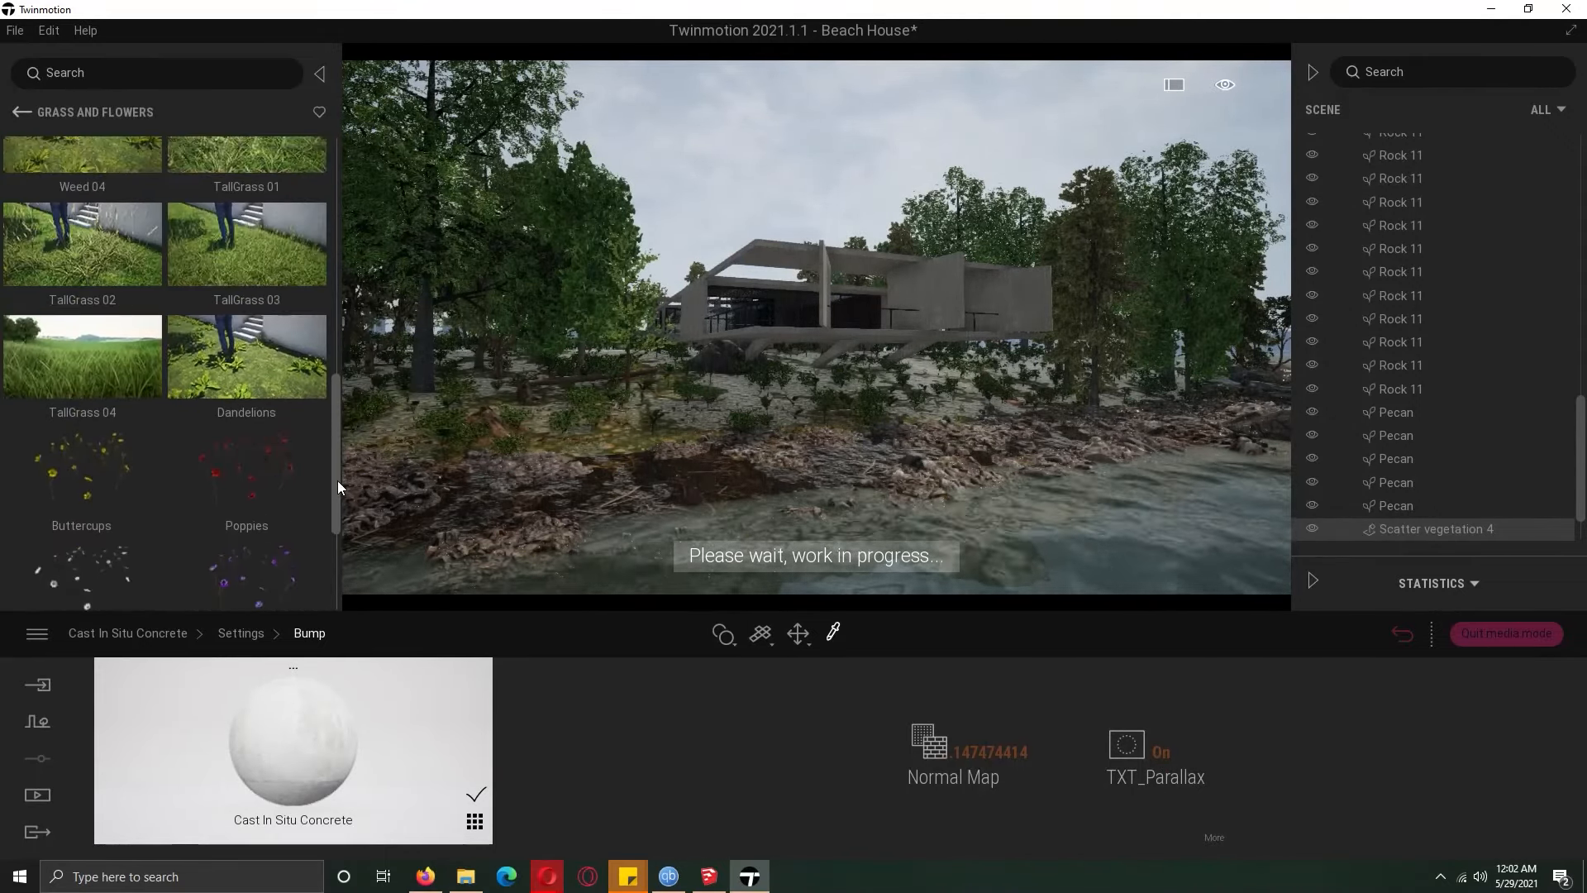
{"action": "left_click", "coordinate": [25, 112]}
{"action": "left_click", "coordinate": [93, 355]}
{"action": "left_click_drag", "start_coordinate": [336, 206], "coordinate": [499, 529]}
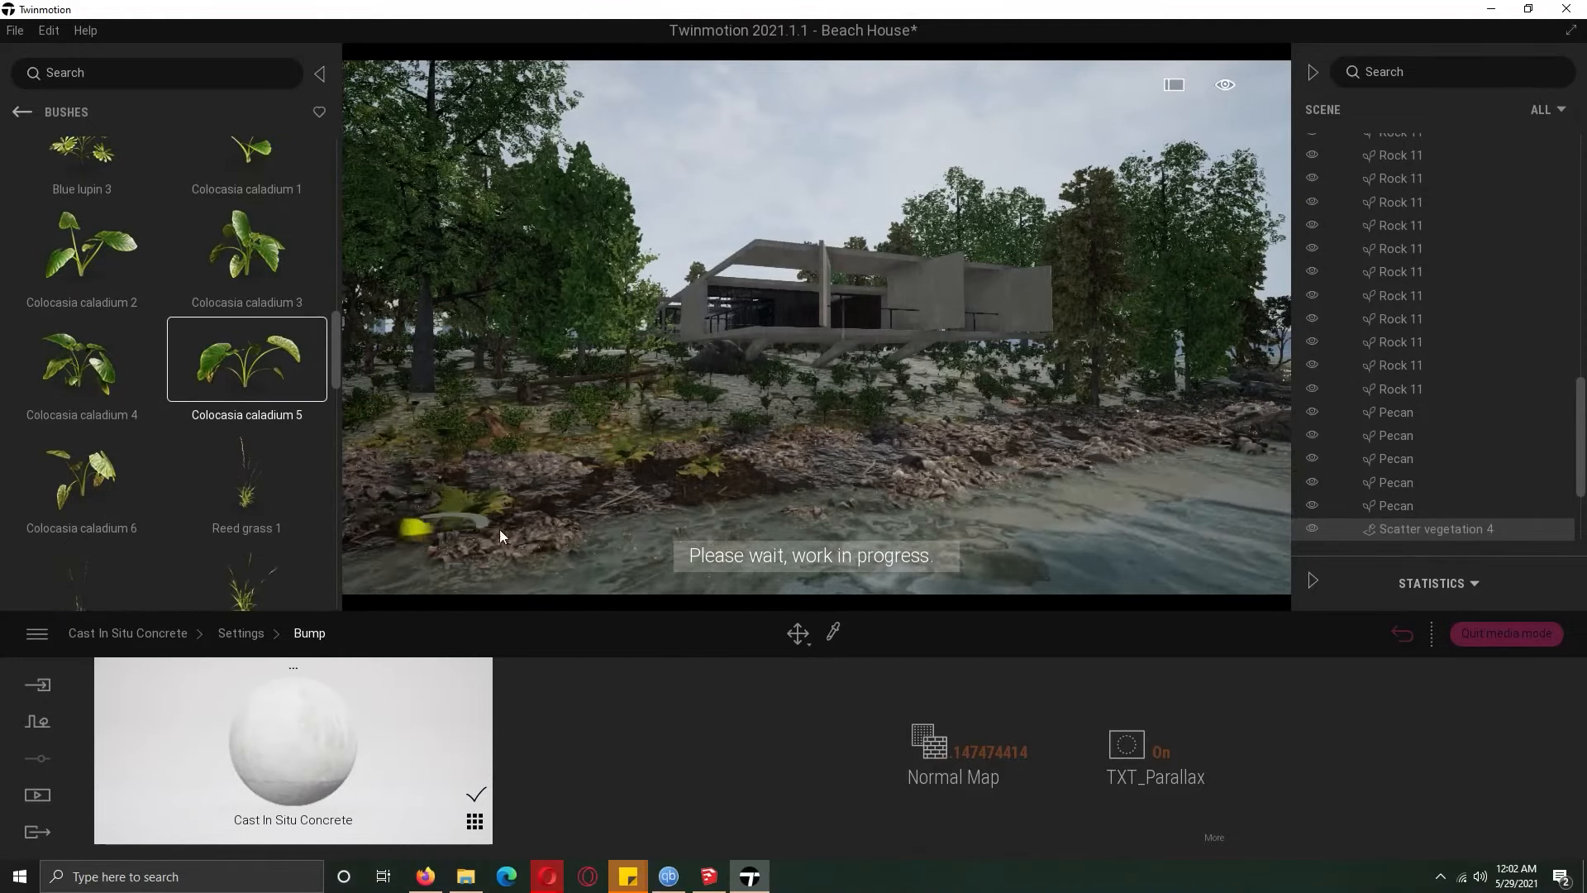
Try placing the animated man in the blue top beside the balcony railing, and delete him again
{"action": "left_click", "coordinate": [14, 114]}
{"action": "left_click", "coordinate": [15, 115]}
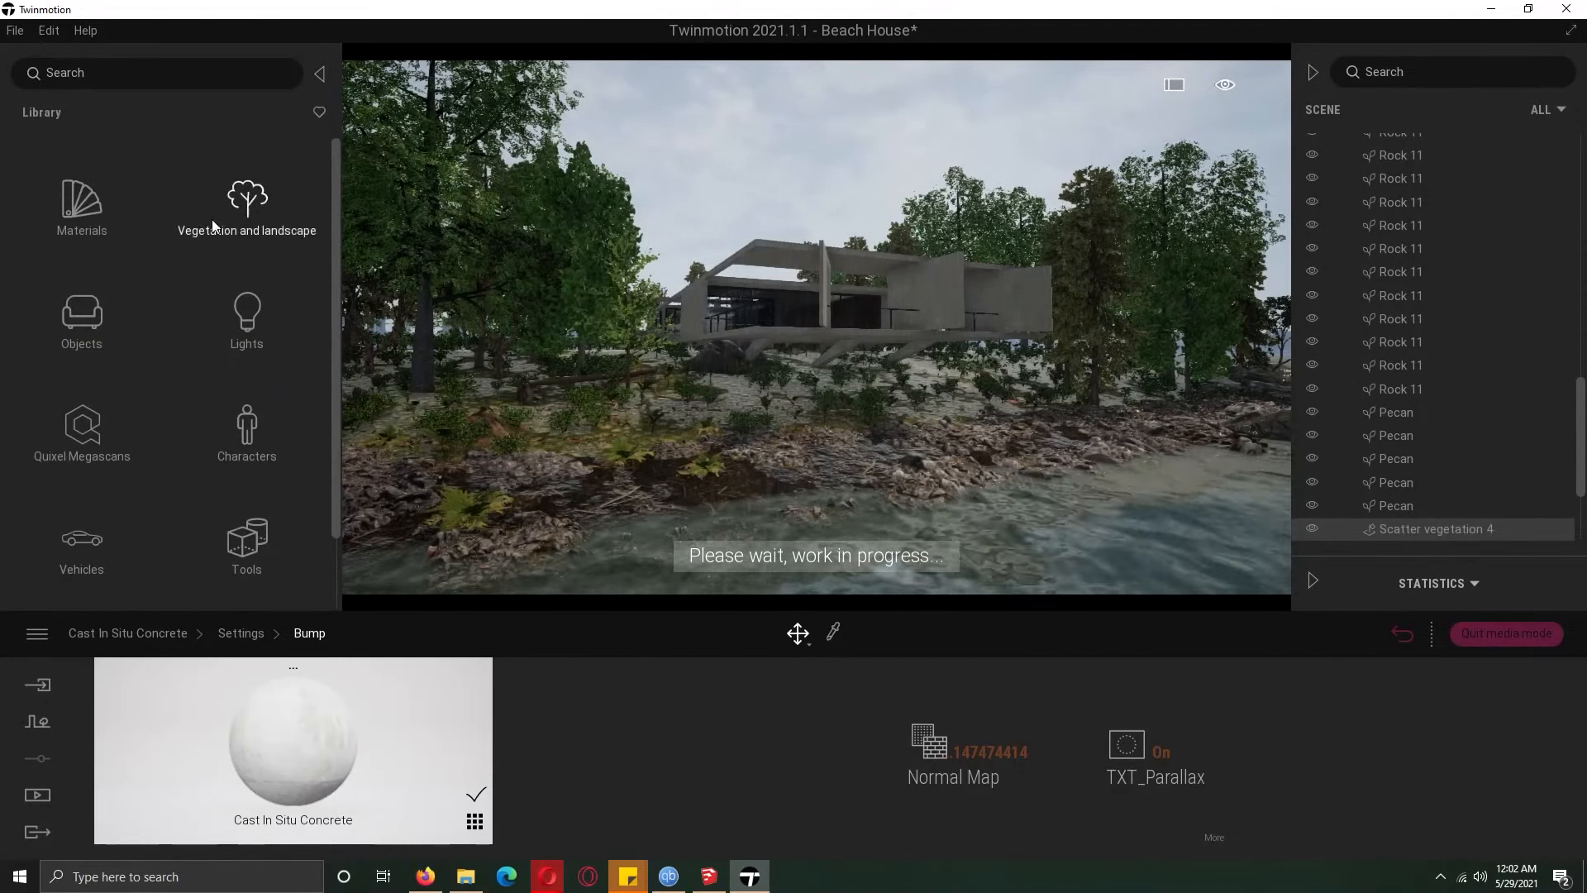
{"action": "left_click", "coordinate": [240, 427]}
{"action": "left_click", "coordinate": [79, 217]}
{"action": "key", "text": "w"}
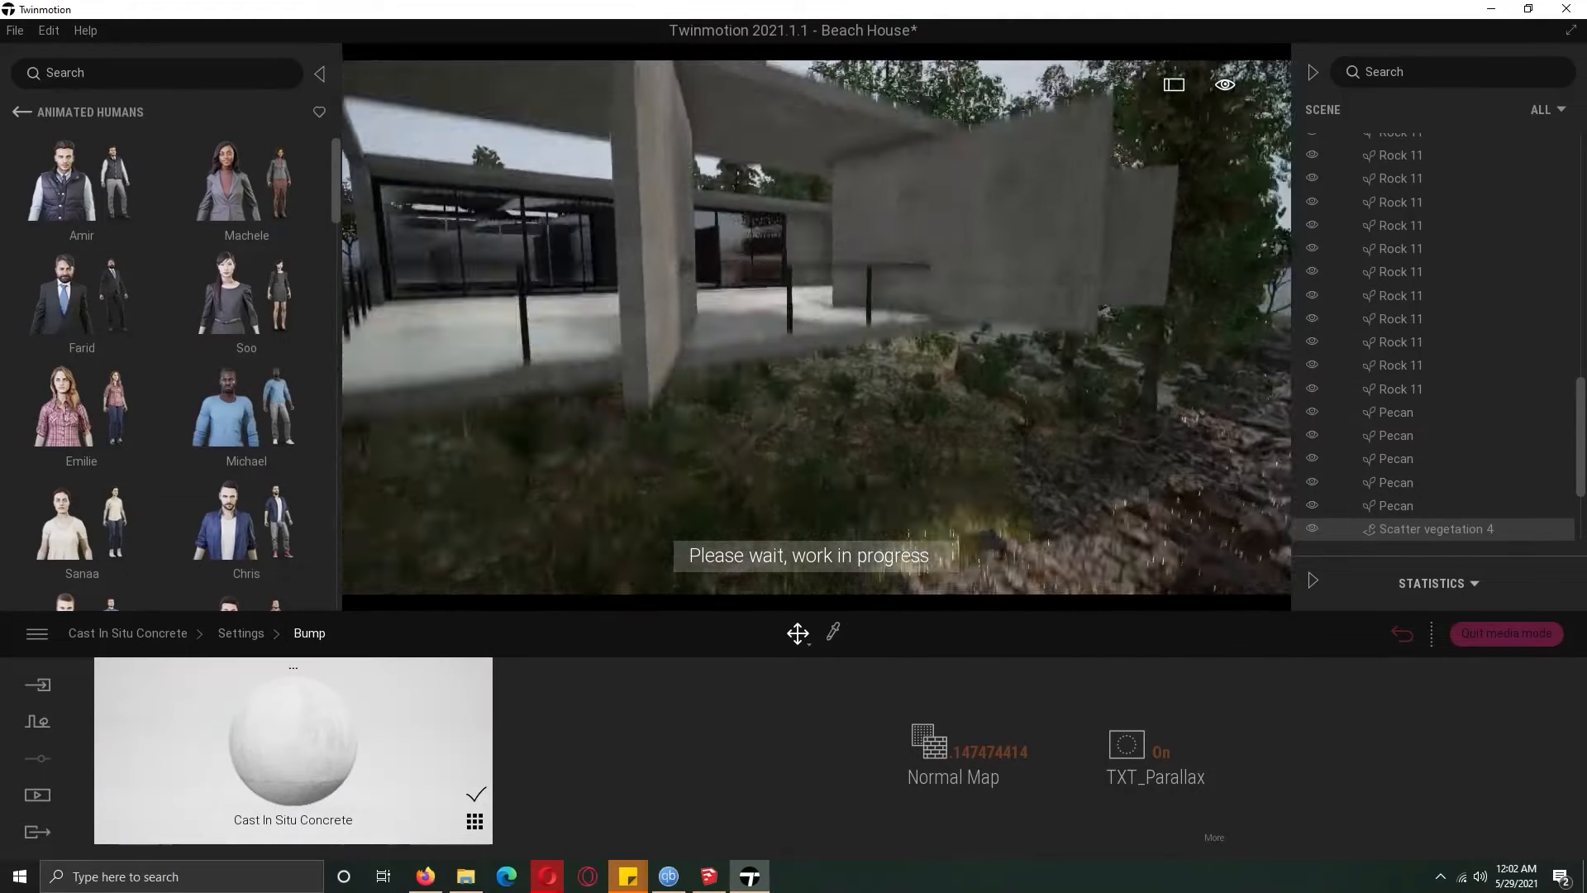
{"action": "left_click_drag", "start_coordinate": [251, 410], "coordinate": [813, 406]}
{"action": "left_click", "coordinate": [831, 329]}
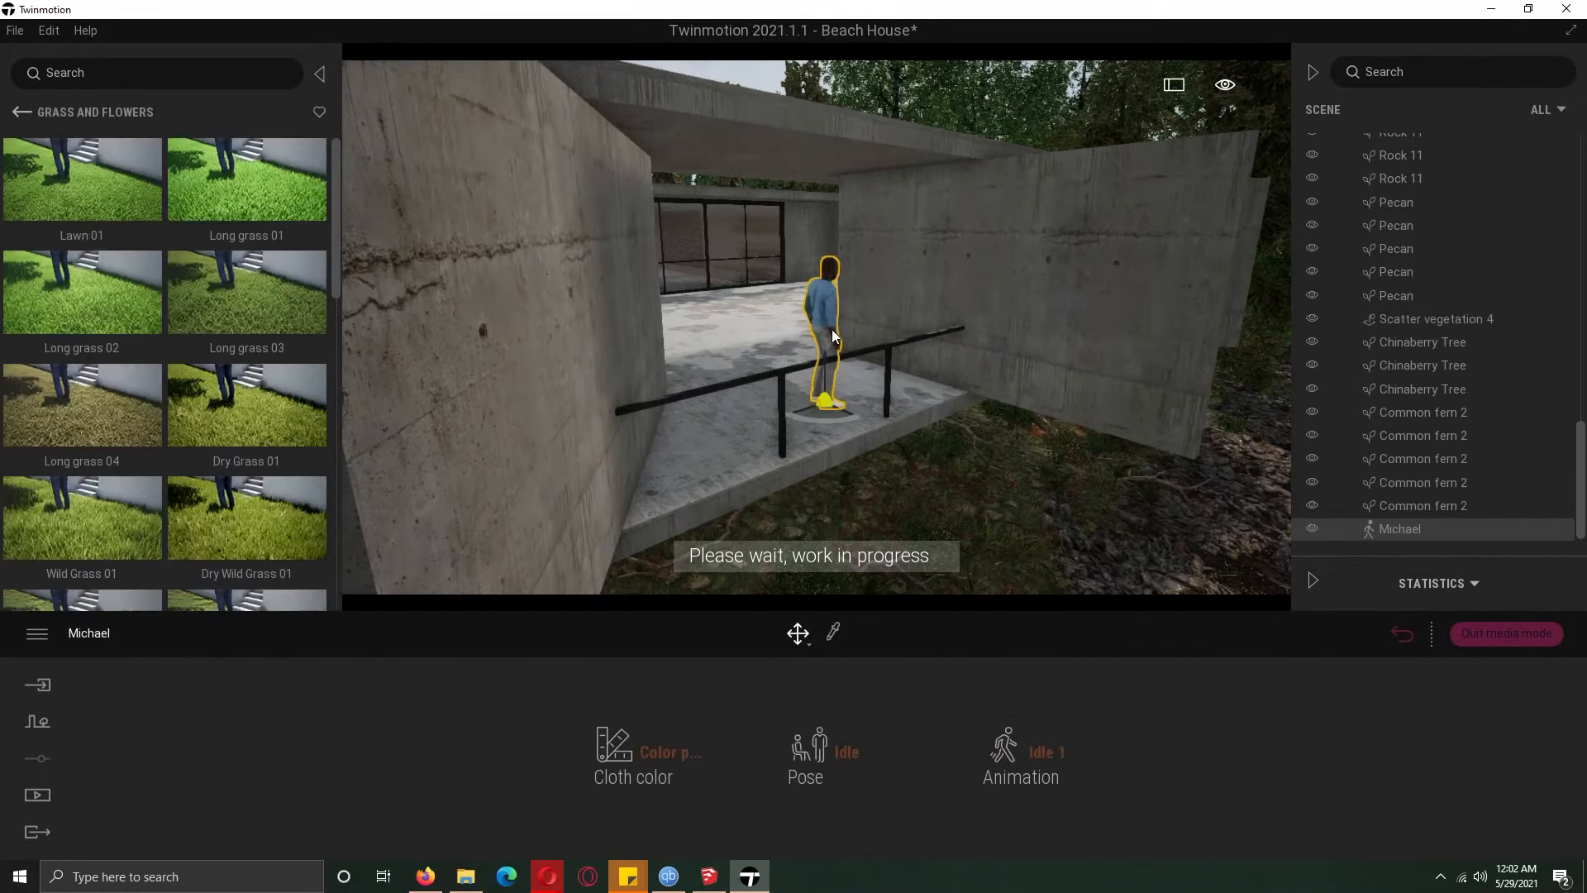
{"action": "key", "text": "Delete"}
Place the character set Group02 on the narrow side balcony behind the railing and Group03 on the corner of the main terrace
{"action": "left_click", "coordinate": [26, 113]}
{"action": "left_click", "coordinate": [27, 112]}
{"action": "left_click", "coordinate": [248, 426]}
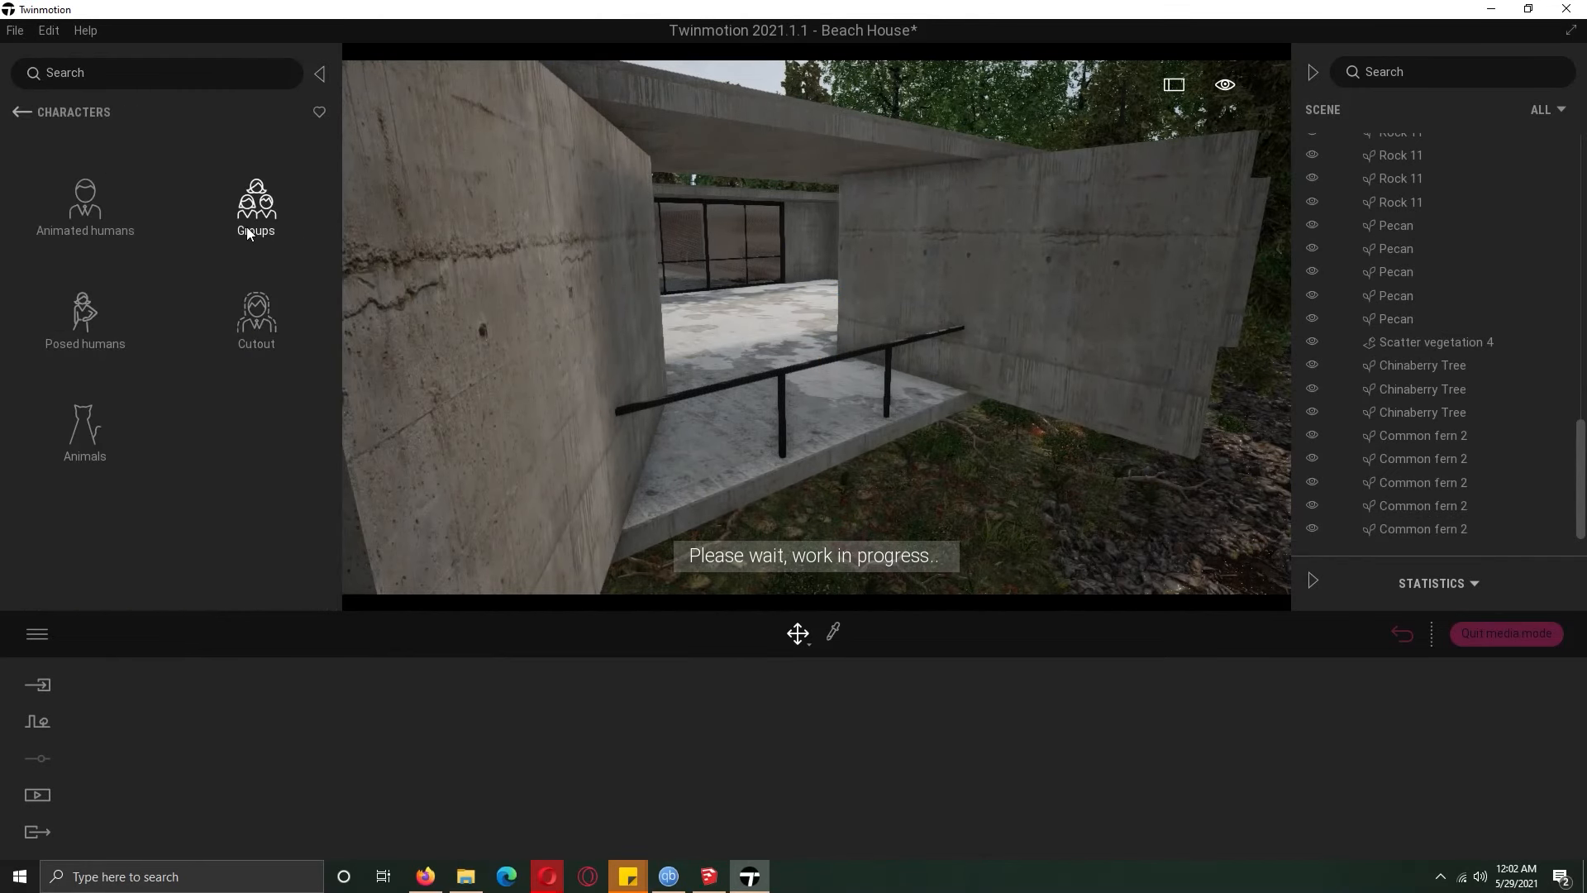
{"action": "left_click", "coordinate": [257, 214]}
{"action": "left_click_drag", "start_coordinate": [808, 402], "coordinate": [762, 399]}
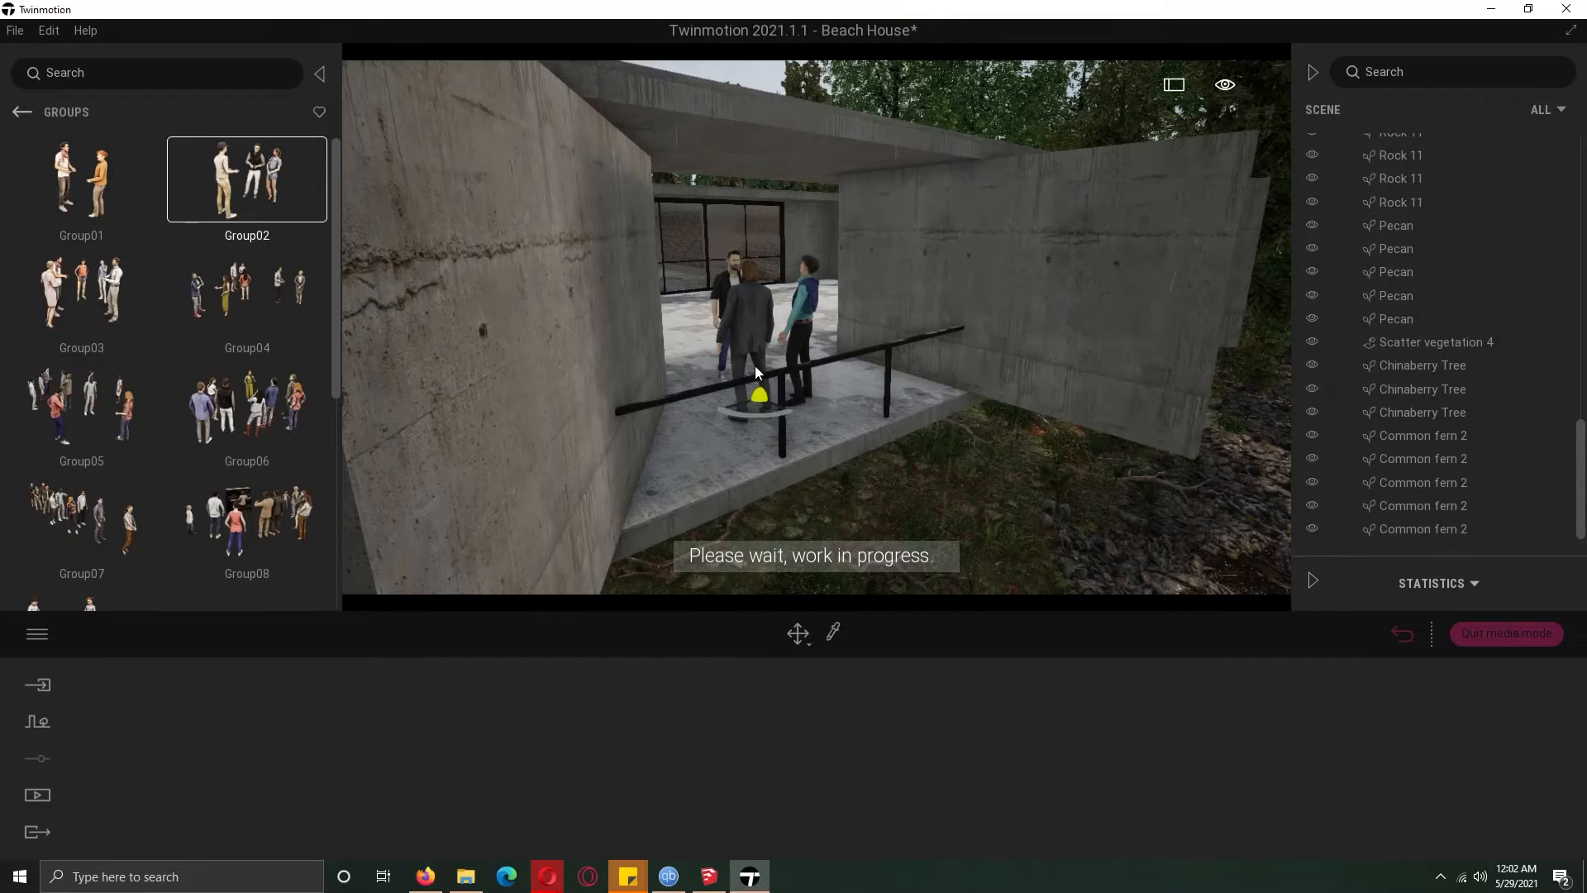
{"action": "scroll", "coordinate": [755, 366], "scroll_direction": "down", "scroll_amount": 10}
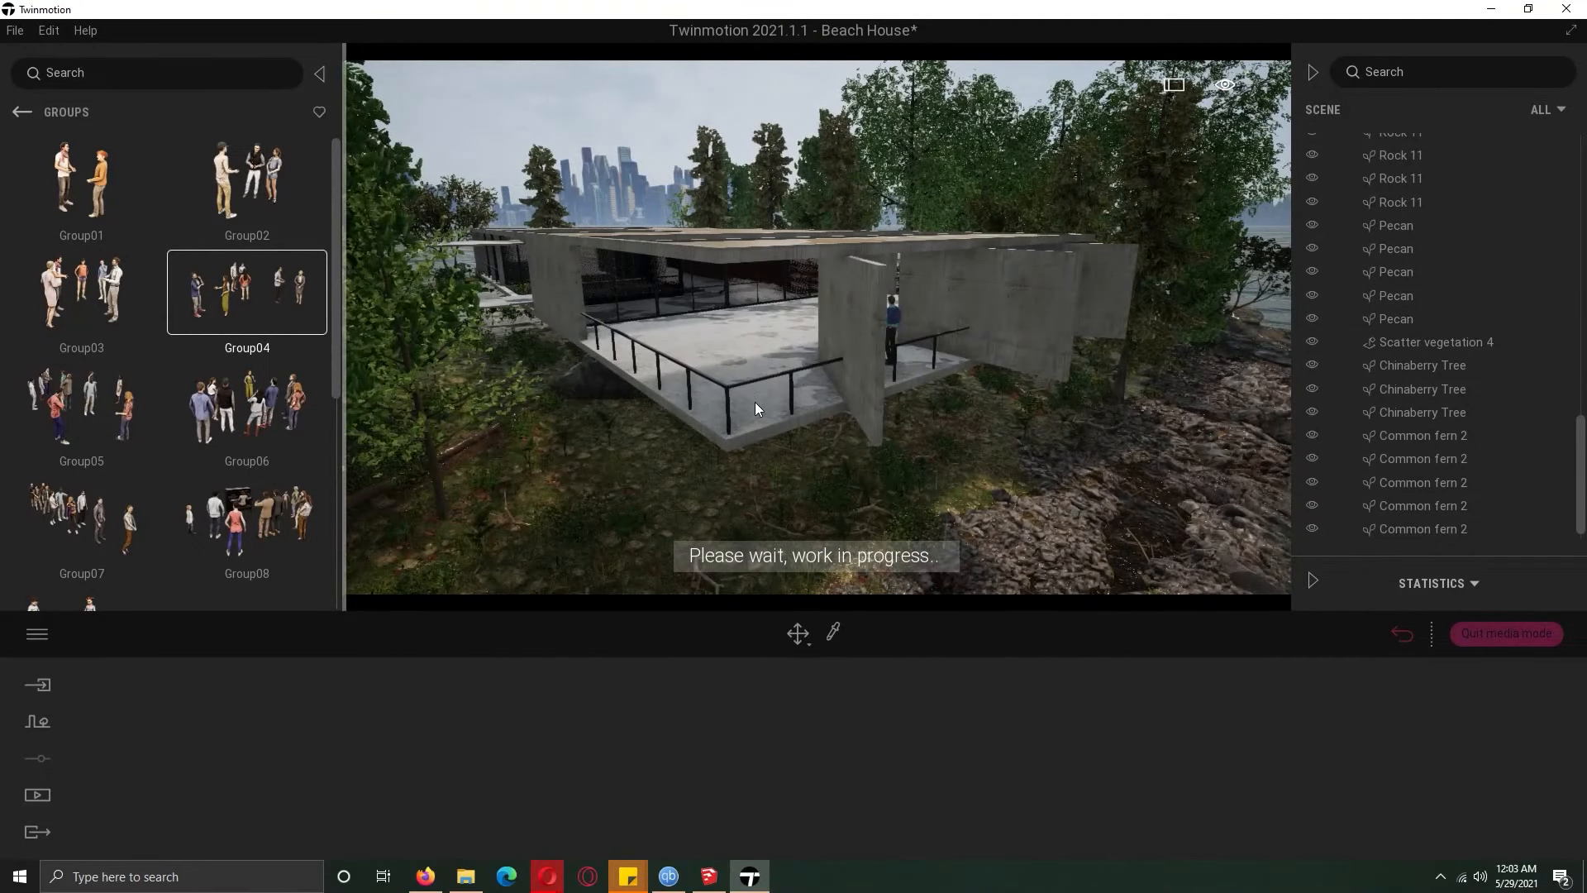
{"action": "left_click", "coordinate": [81, 291]}
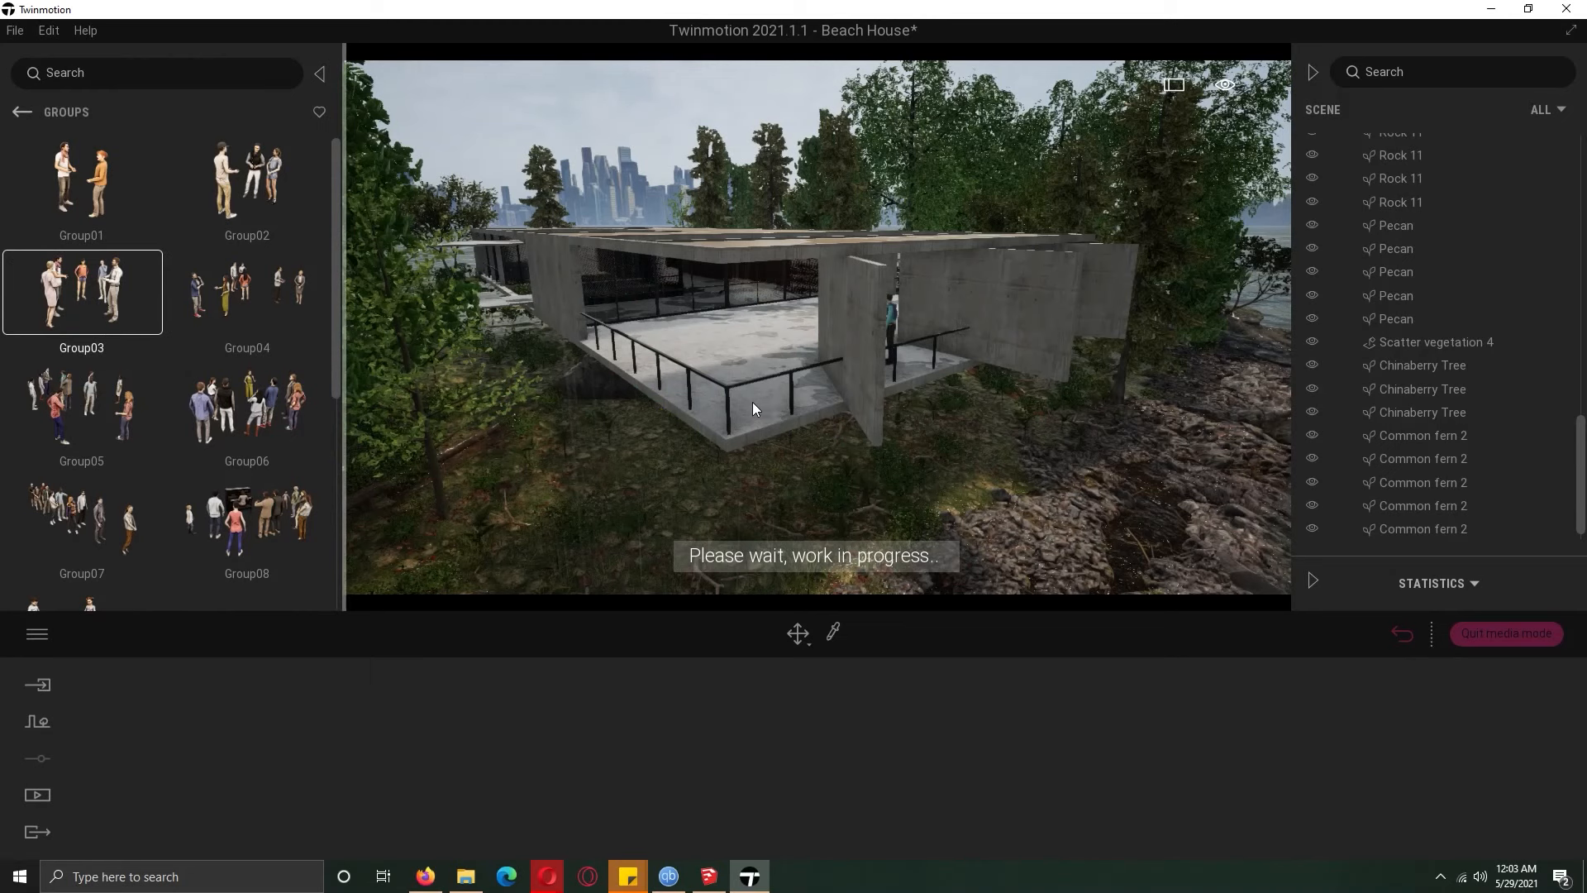
{"action": "left_click", "coordinate": [752, 402]}
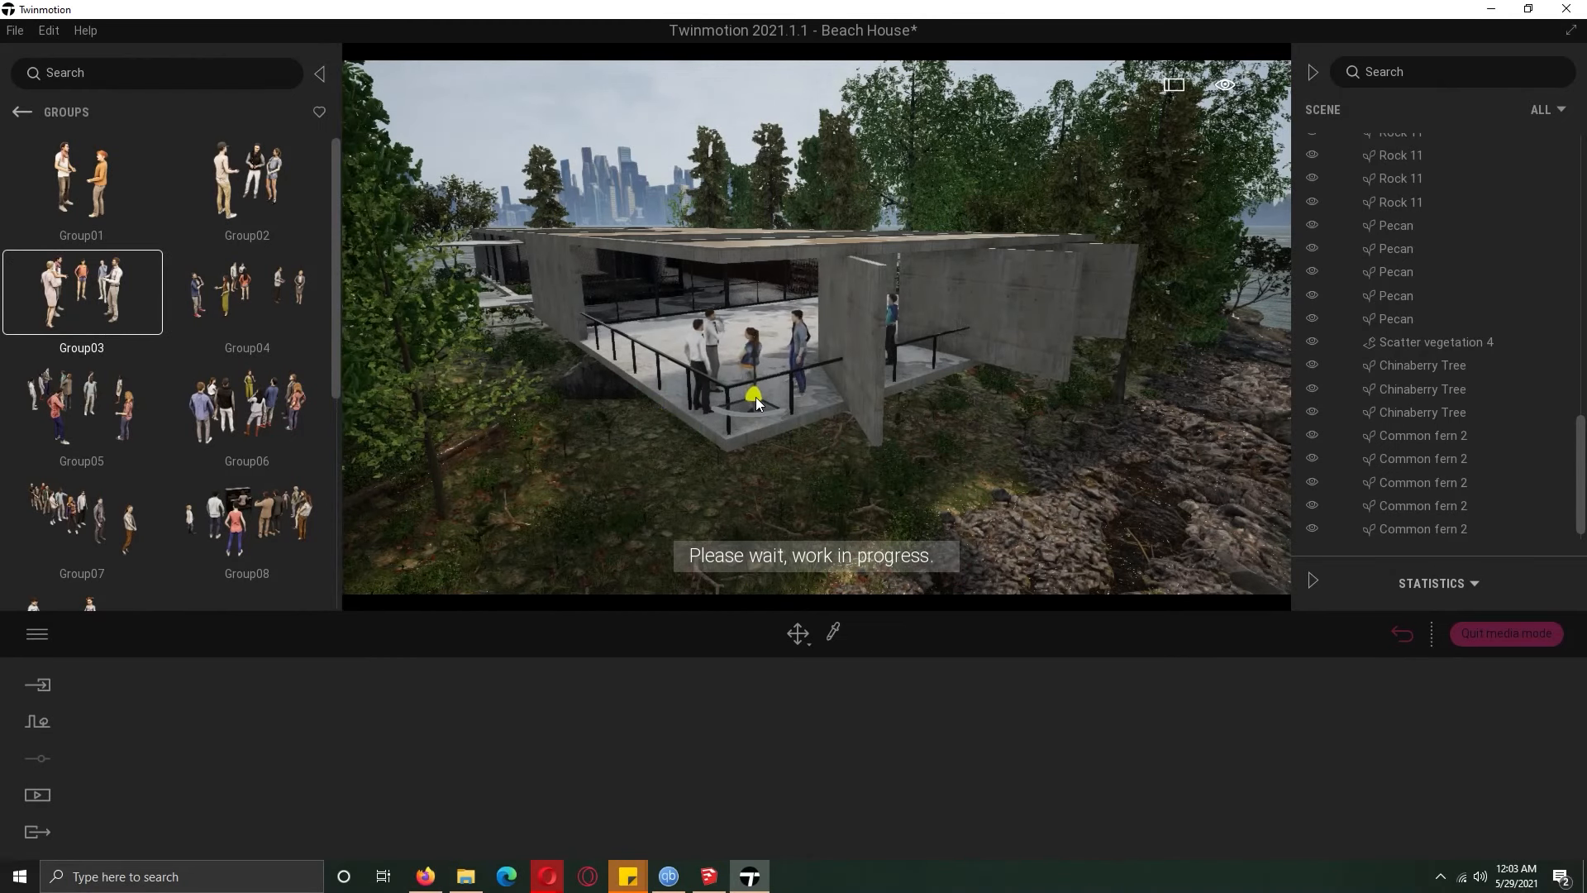
Place three The Sea Squad bird flocks from the Animals category along the roof and raise them into the sky above the house
{"action": "left_click", "coordinate": [20, 113]}
{"action": "left_click", "coordinate": [85, 426]}
{"action": "left_click_drag", "start_coordinate": [334, 241], "coordinate": [331, 475]}
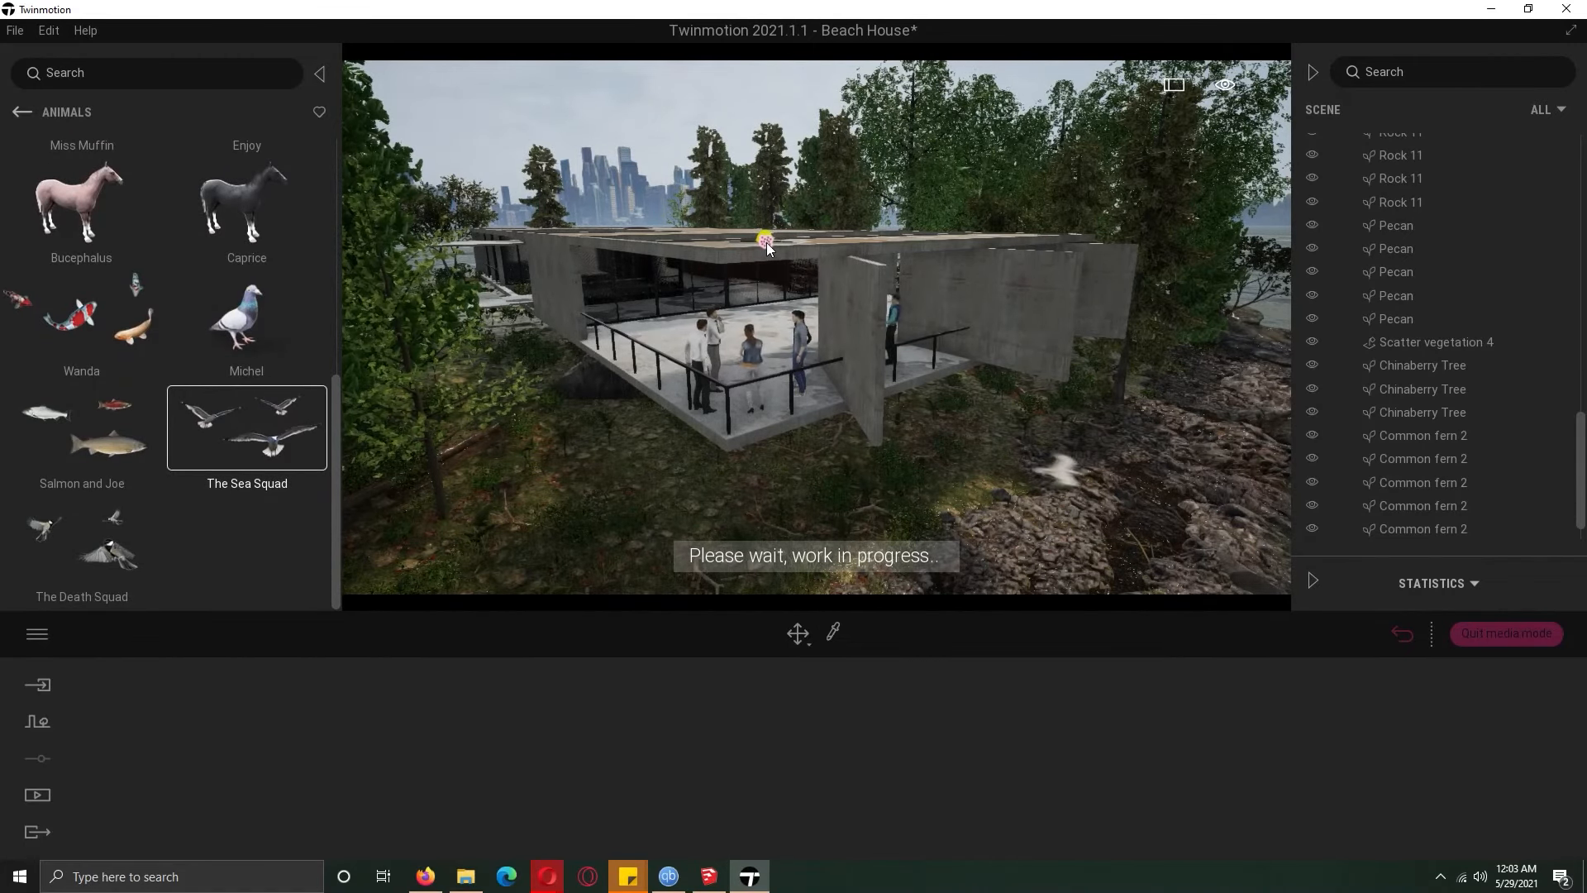
{"action": "middle_click_drag", "start_coordinate": [766, 241], "coordinate": [749, 364]}
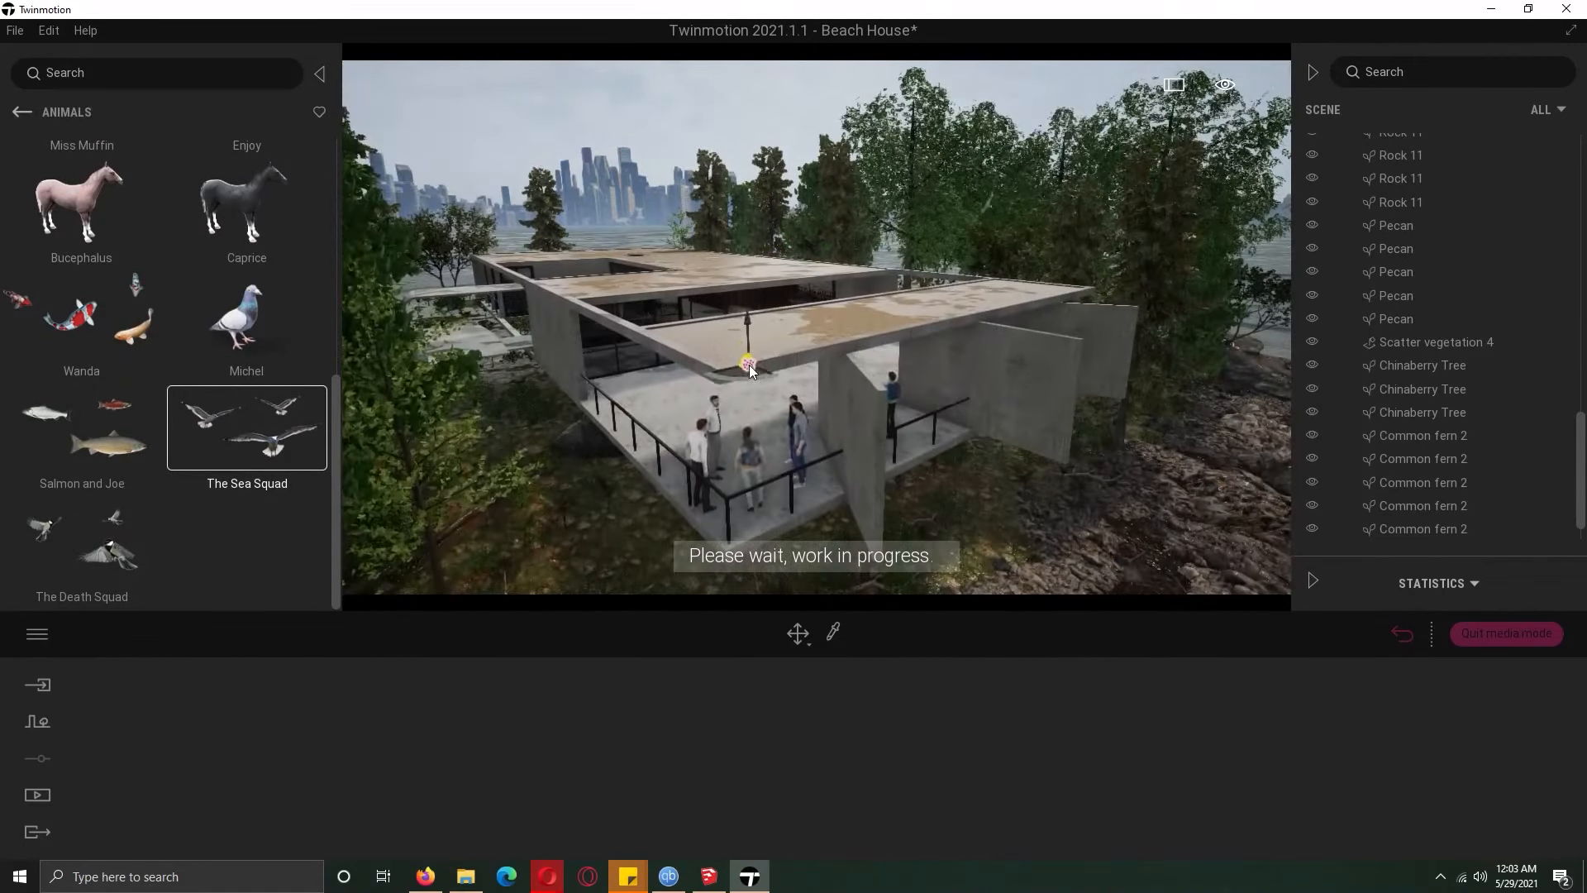
{"action": "left_click", "coordinate": [745, 349]}
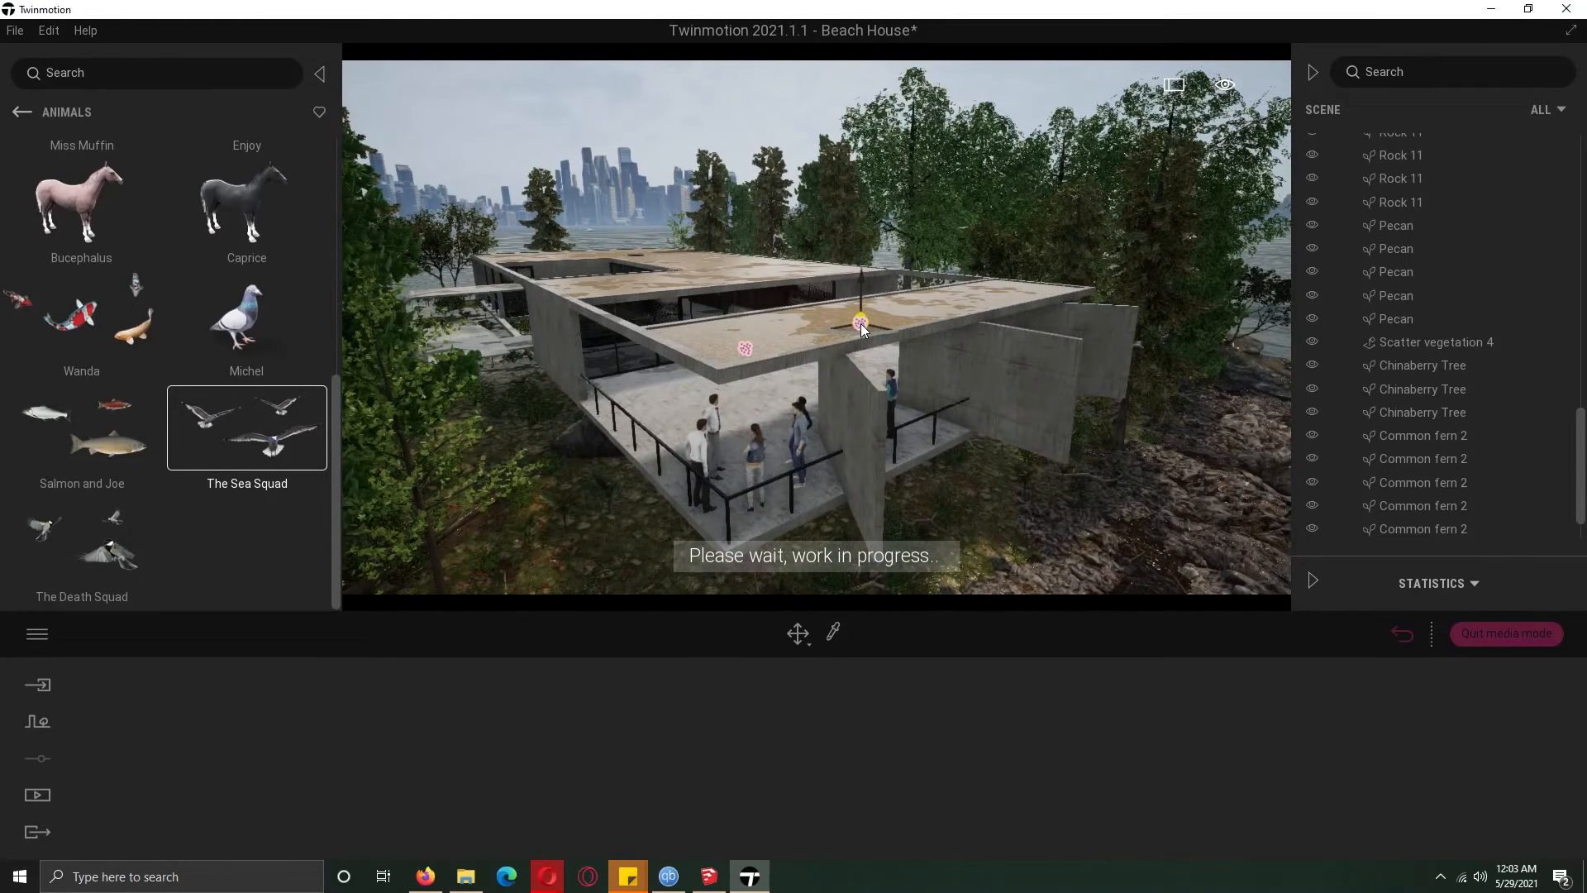
{"action": "left_click", "coordinate": [861, 324]}
{"action": "left_click", "coordinate": [956, 301]}
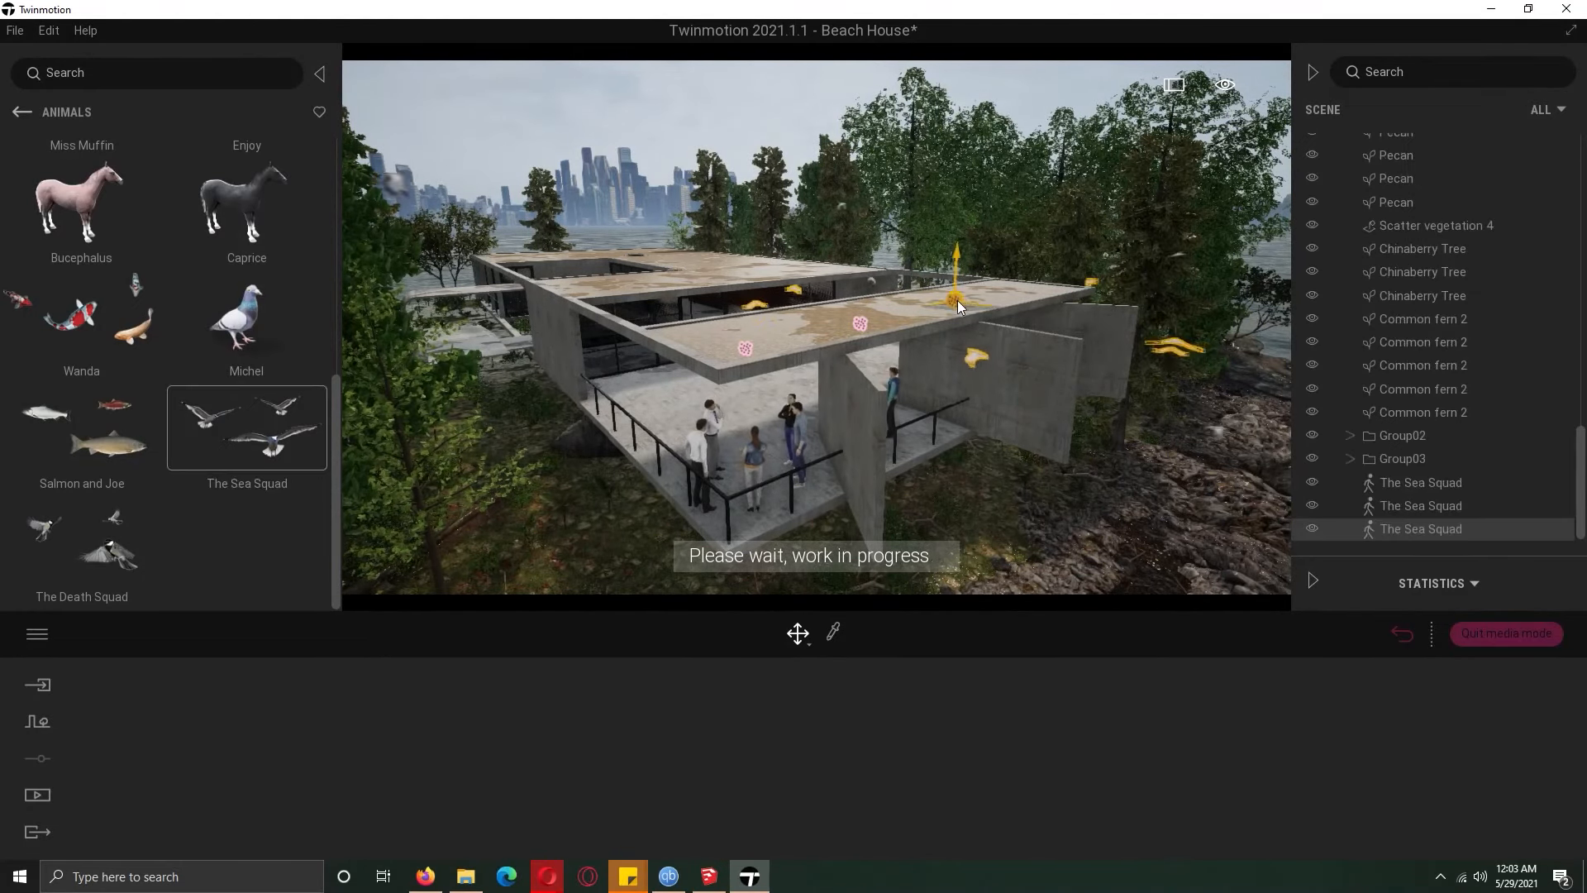
{"action": "left_click_drag", "start_coordinate": [871, 266], "coordinate": [877, 73]}
Set the white balance in Image1's lighting to about 8526K and raise the exposure slightly
{"action": "left_click", "coordinate": [440, 748]}
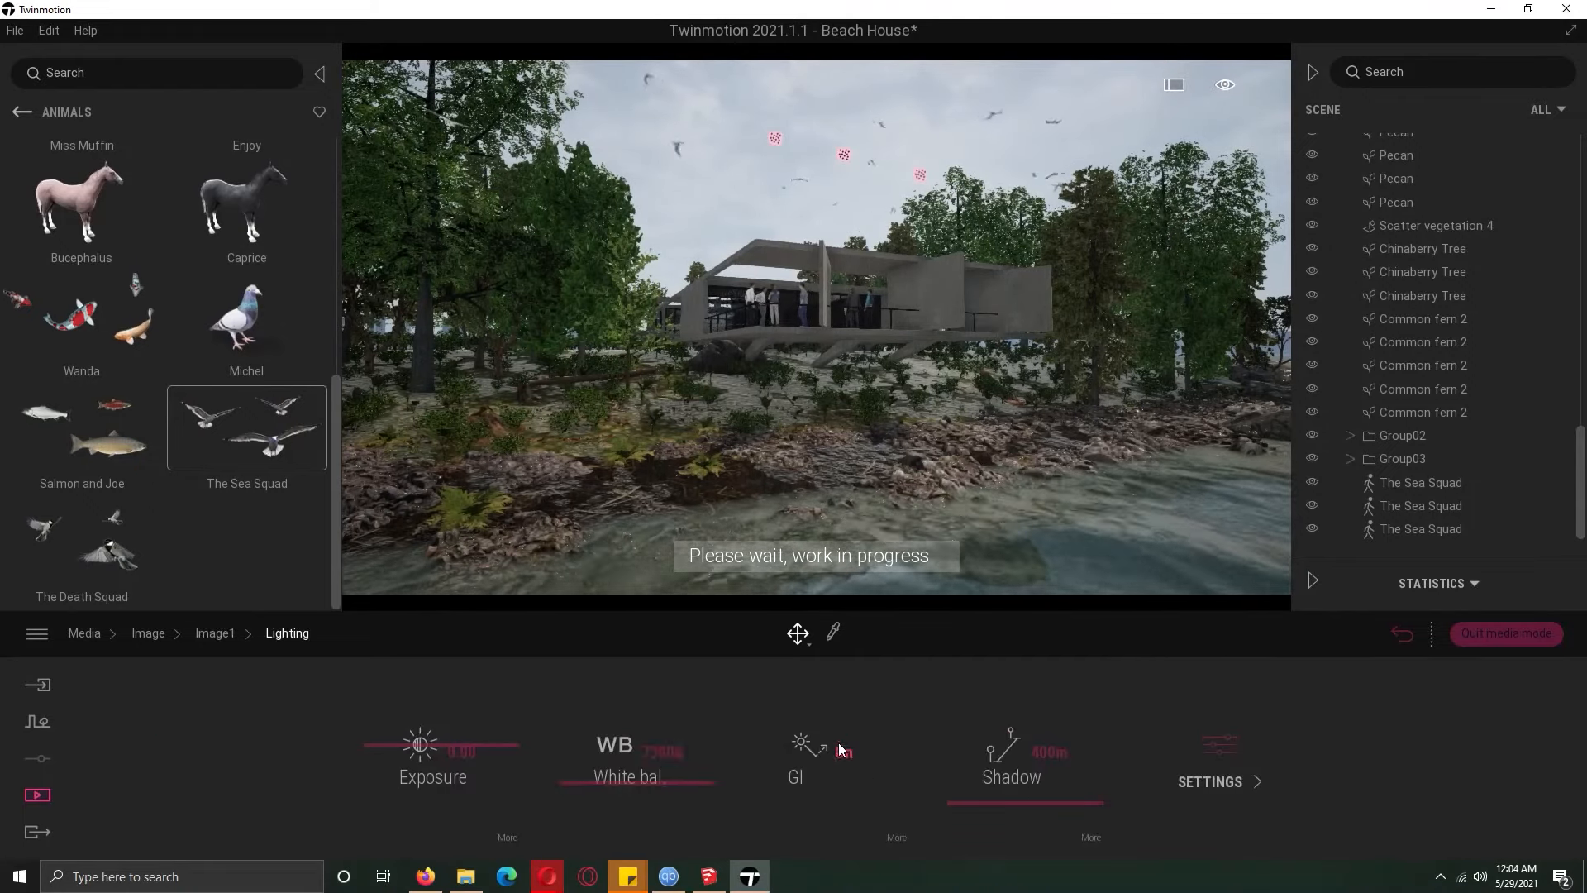
{"action": "left_click_drag", "start_coordinate": [628, 782], "coordinate": [639, 777]}
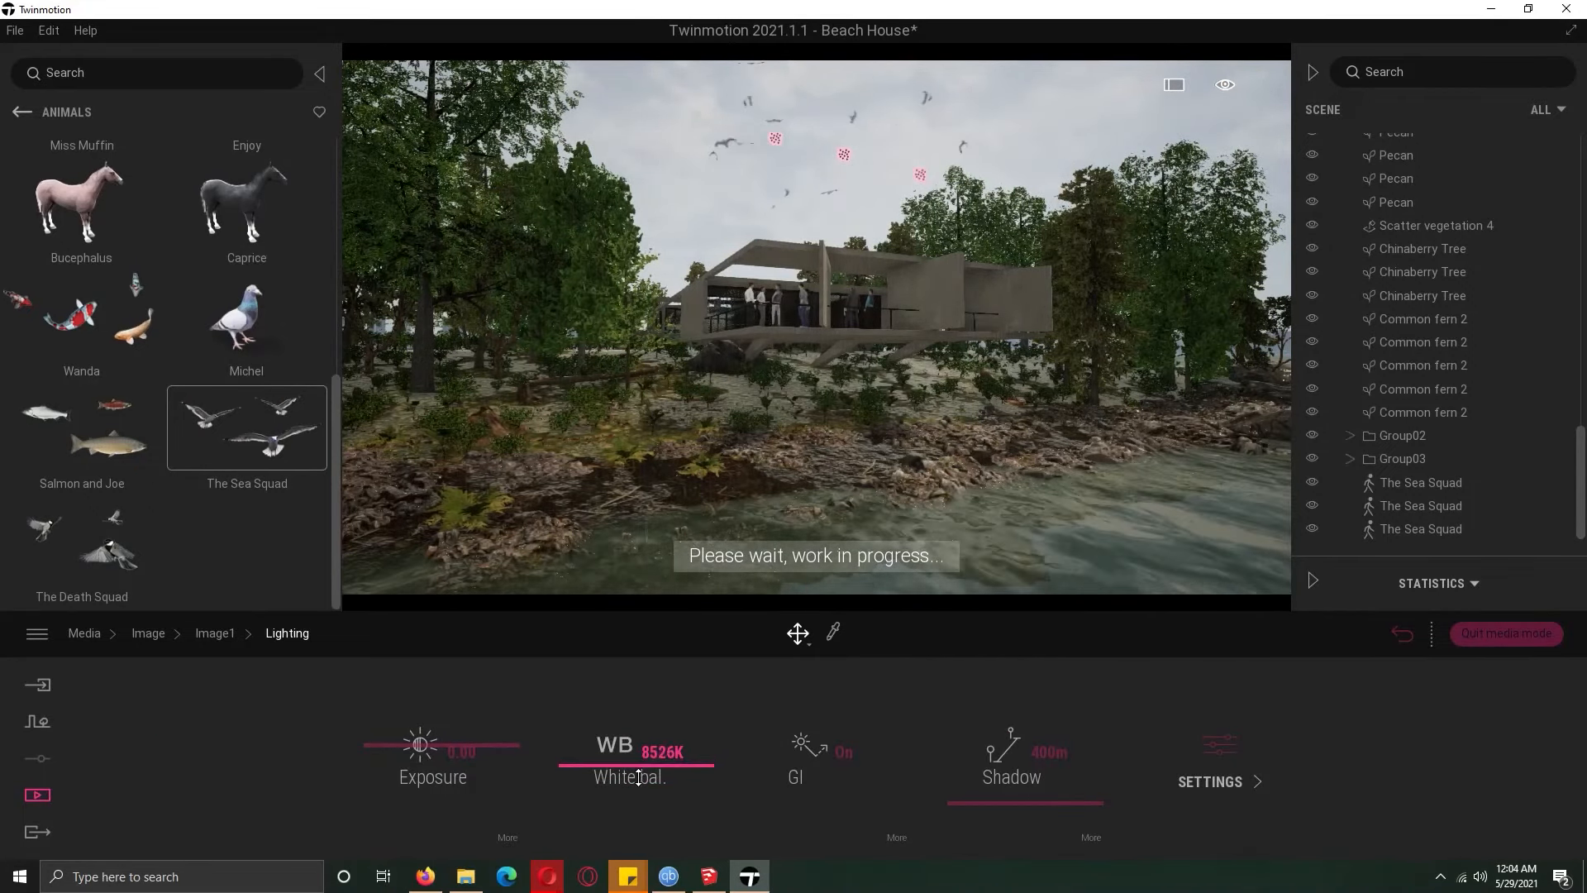
{"action": "left_click", "coordinate": [1170, 773]}
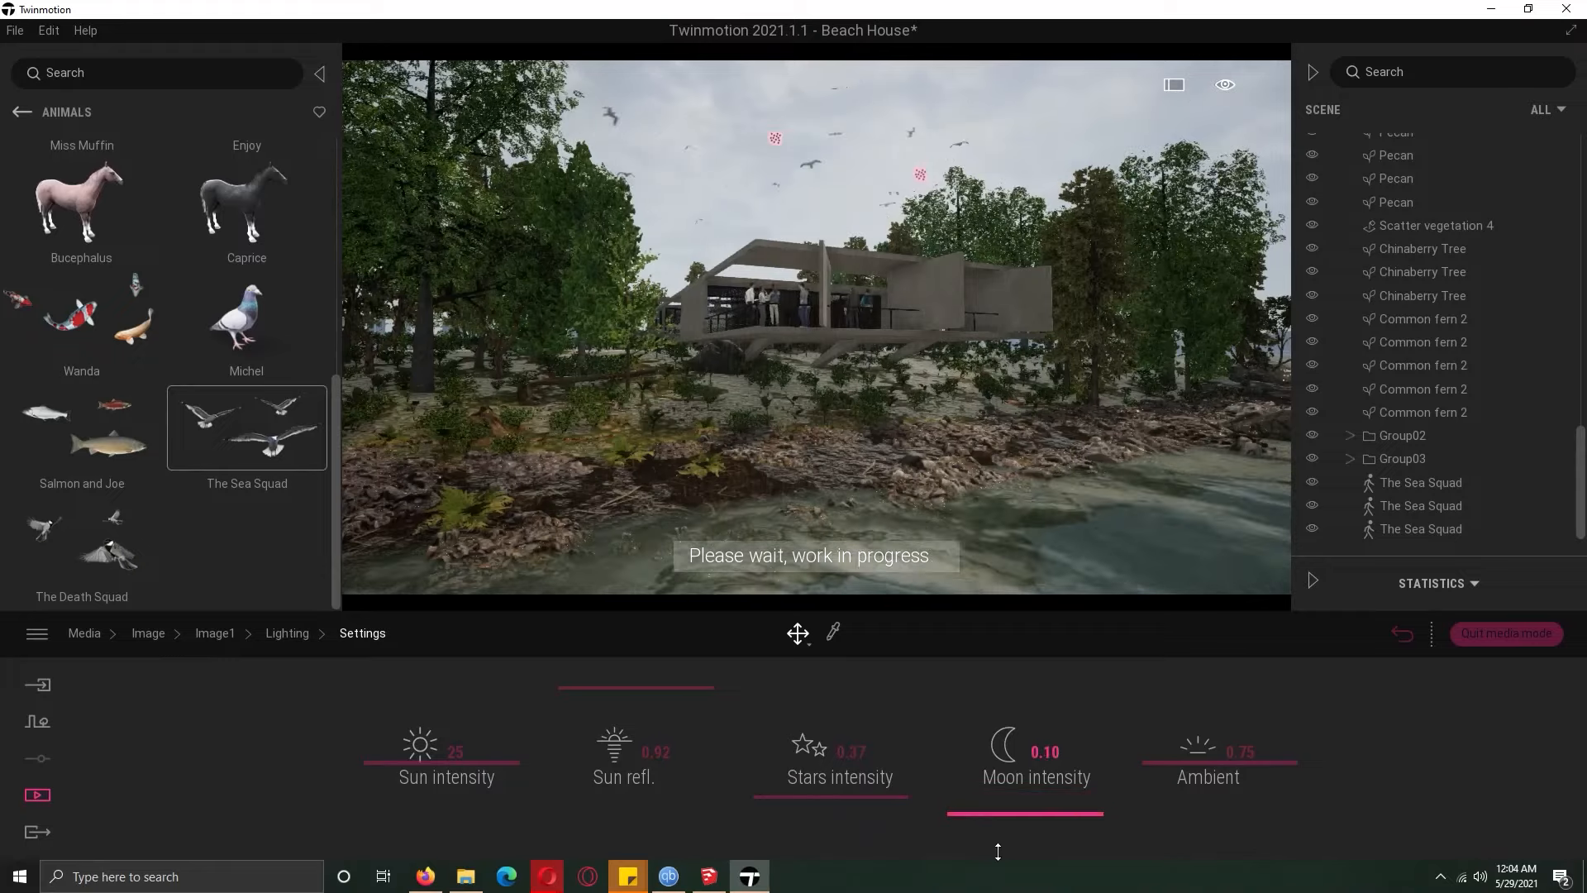
{"action": "left_click", "coordinate": [281, 634]}
{"action": "left_click_drag", "start_coordinate": [428, 749], "coordinate": [425, 741]}
Turn on parallelism and depth of field for Image1's camera, with a focus distance of 20.64 m
{"action": "left_click", "coordinate": [216, 637]}
{"action": "left_click", "coordinate": [984, 766]}
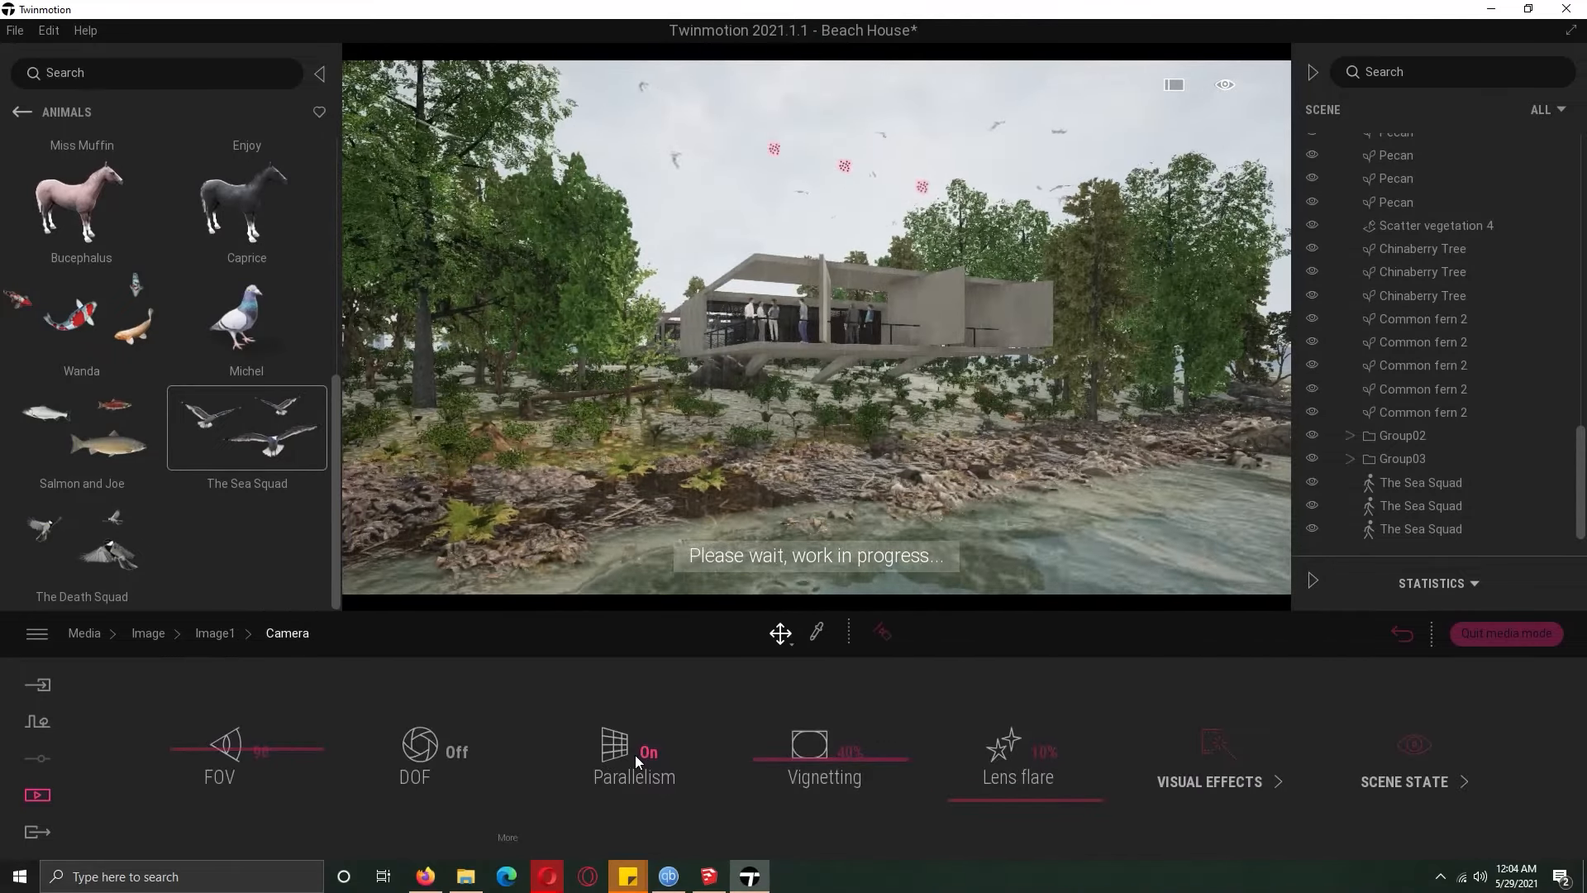
{"action": "left_click", "coordinate": [420, 749]}
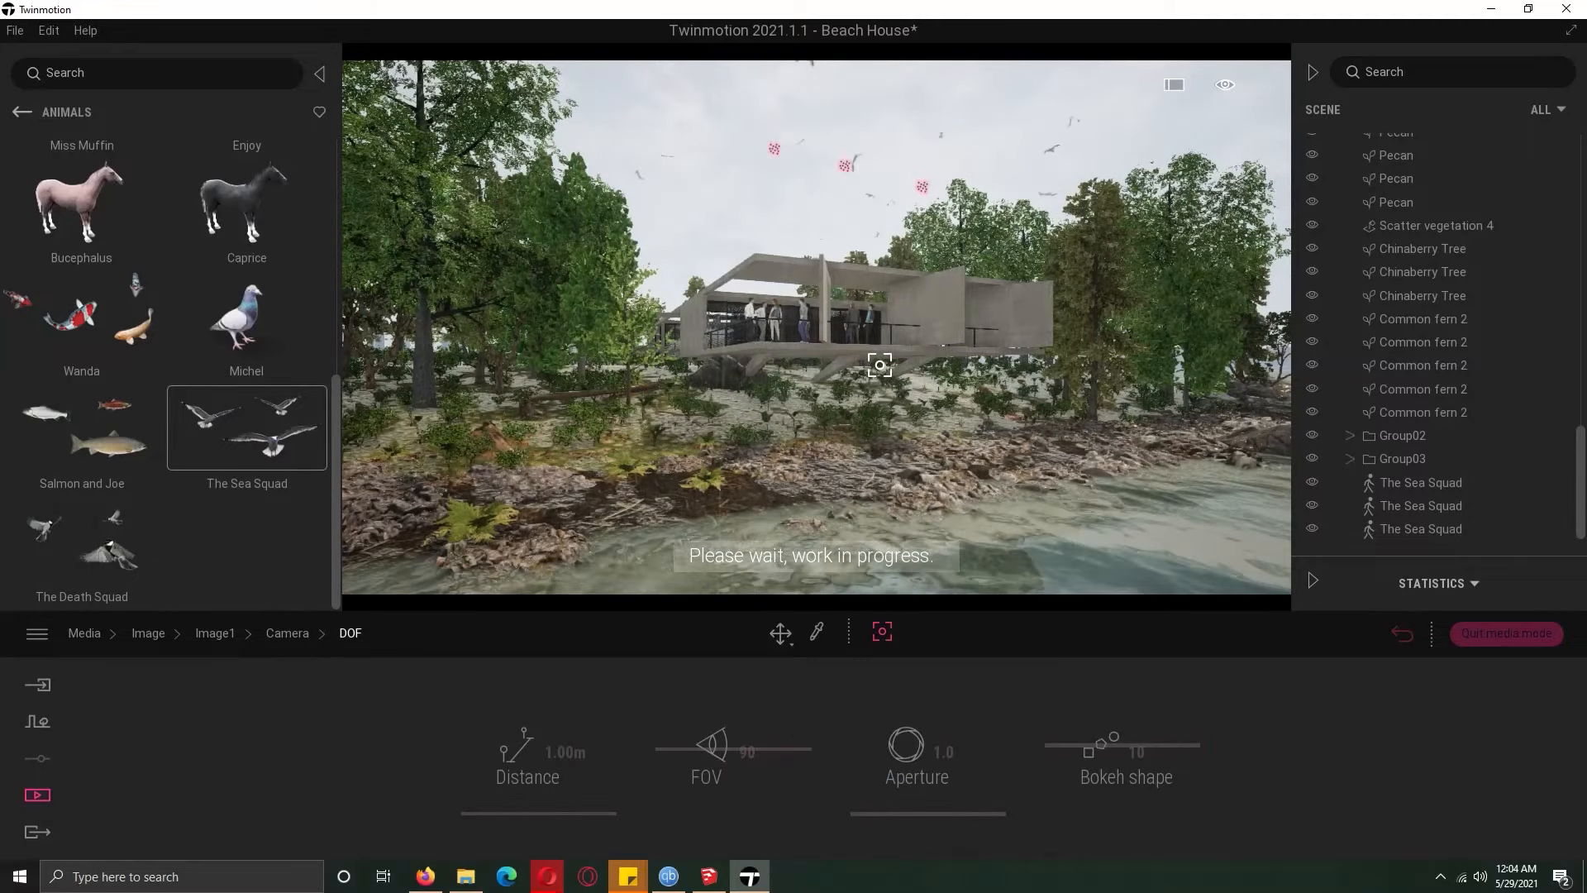
{"action": "left_click", "coordinate": [289, 633]}
{"action": "left_click", "coordinate": [463, 744]}
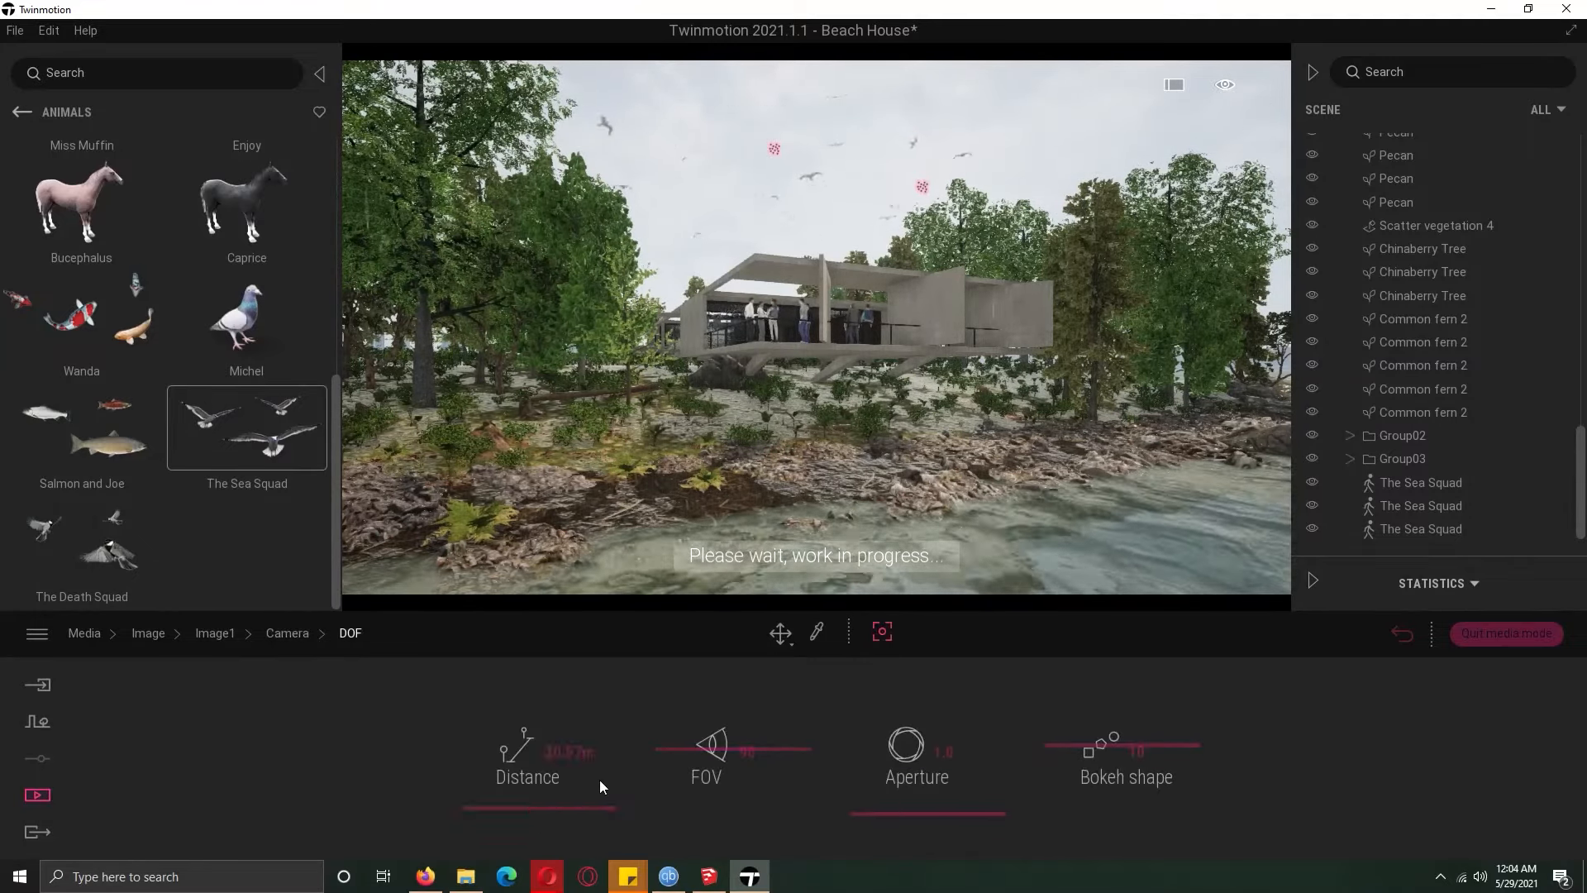
{"action": "left_click", "coordinate": [882, 634]}
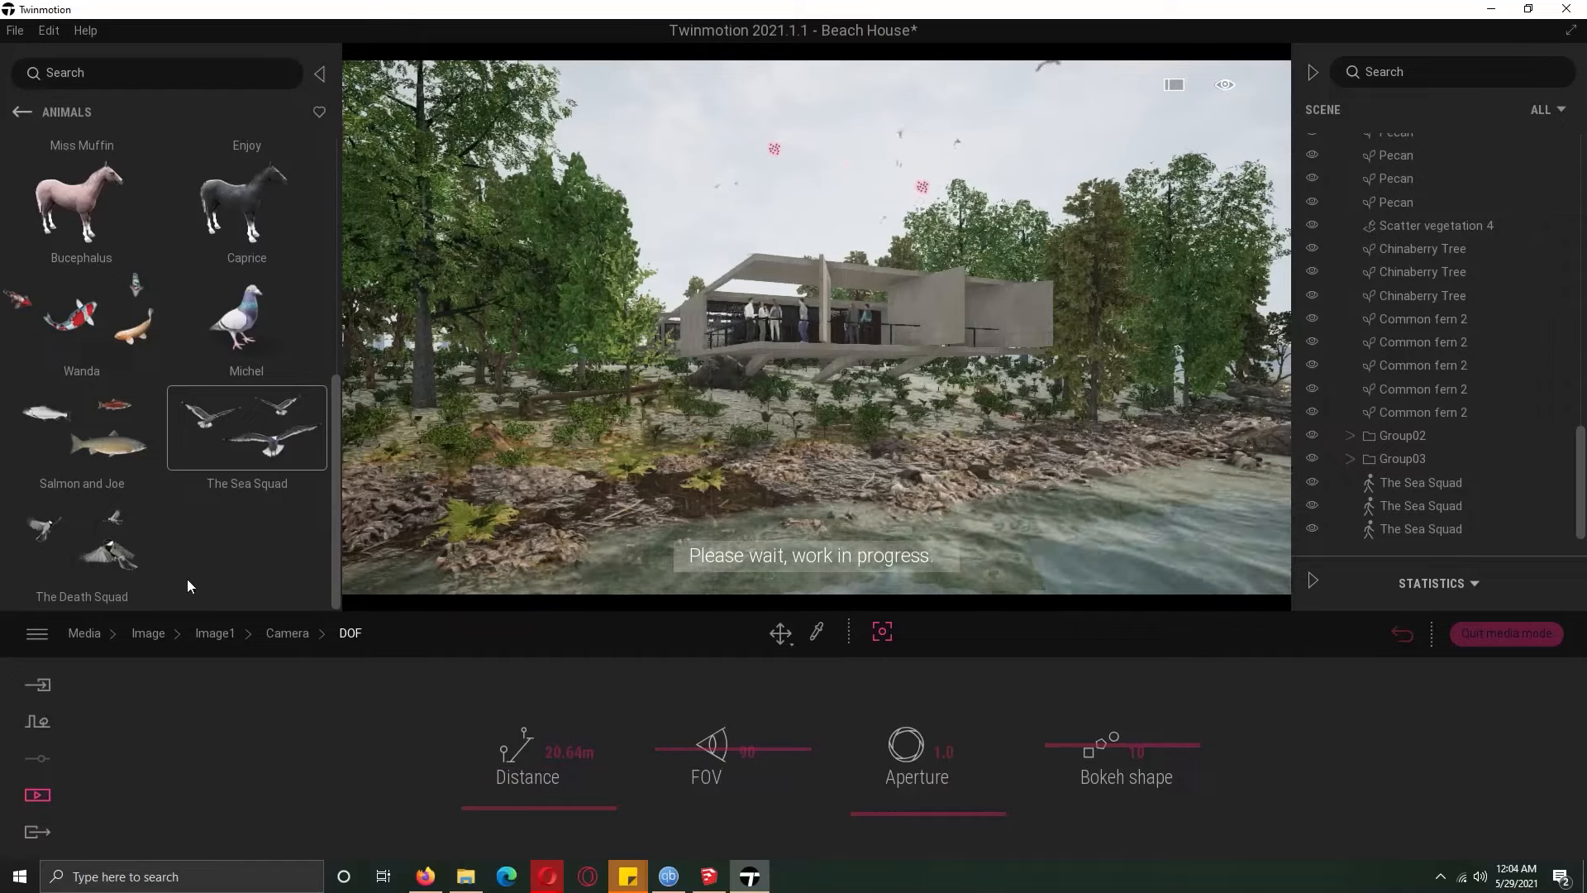
{"action": "left_click", "coordinate": [287, 633]}
Narrow the camera's field of view to 69, try the ISM color gradient and apply Beauty 3 instead
{"action": "left_click_drag", "start_coordinate": [245, 760], "coordinate": [247, 777]}
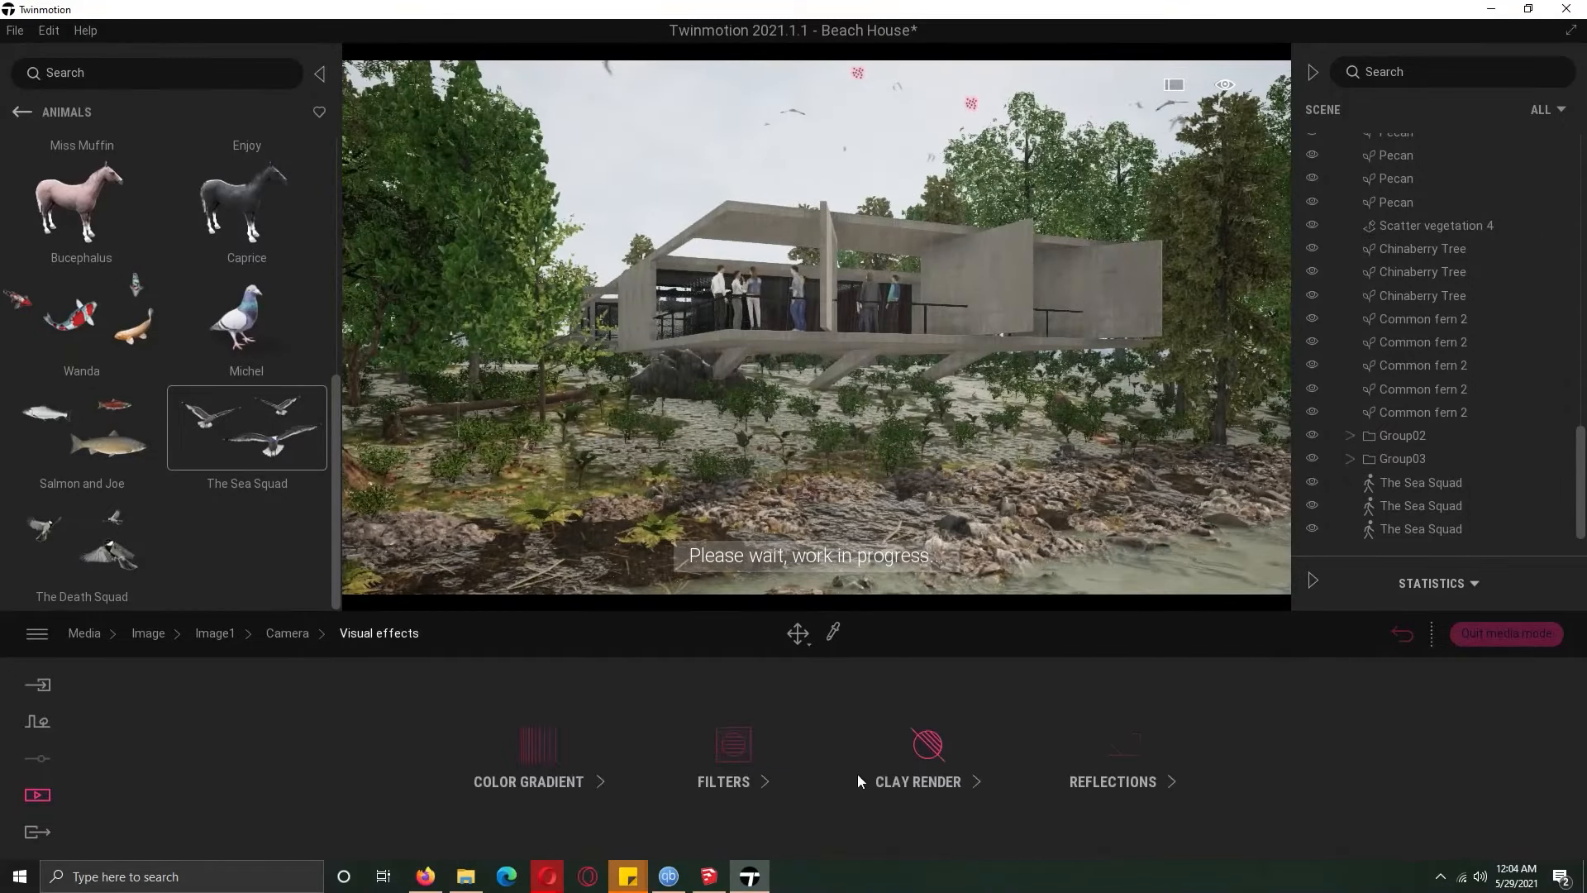
{"action": "left_click", "coordinate": [654, 753]}
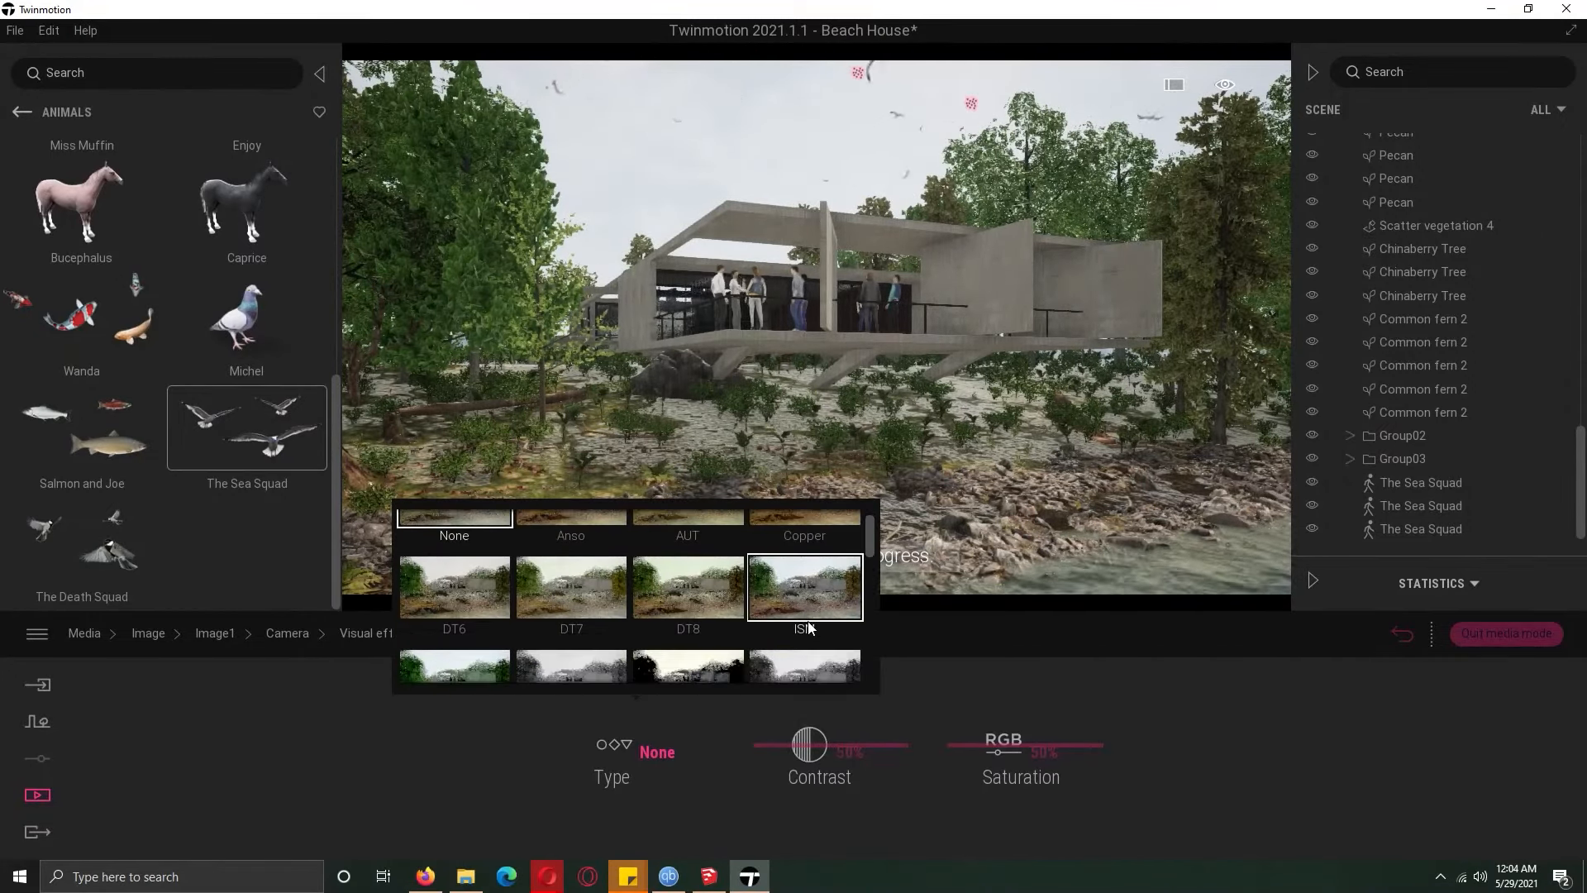
{"action": "left_click", "coordinate": [614, 754]}
{"action": "scroll", "coordinate": [873, 538], "scroll_direction": "down", "scroll_amount": 3}
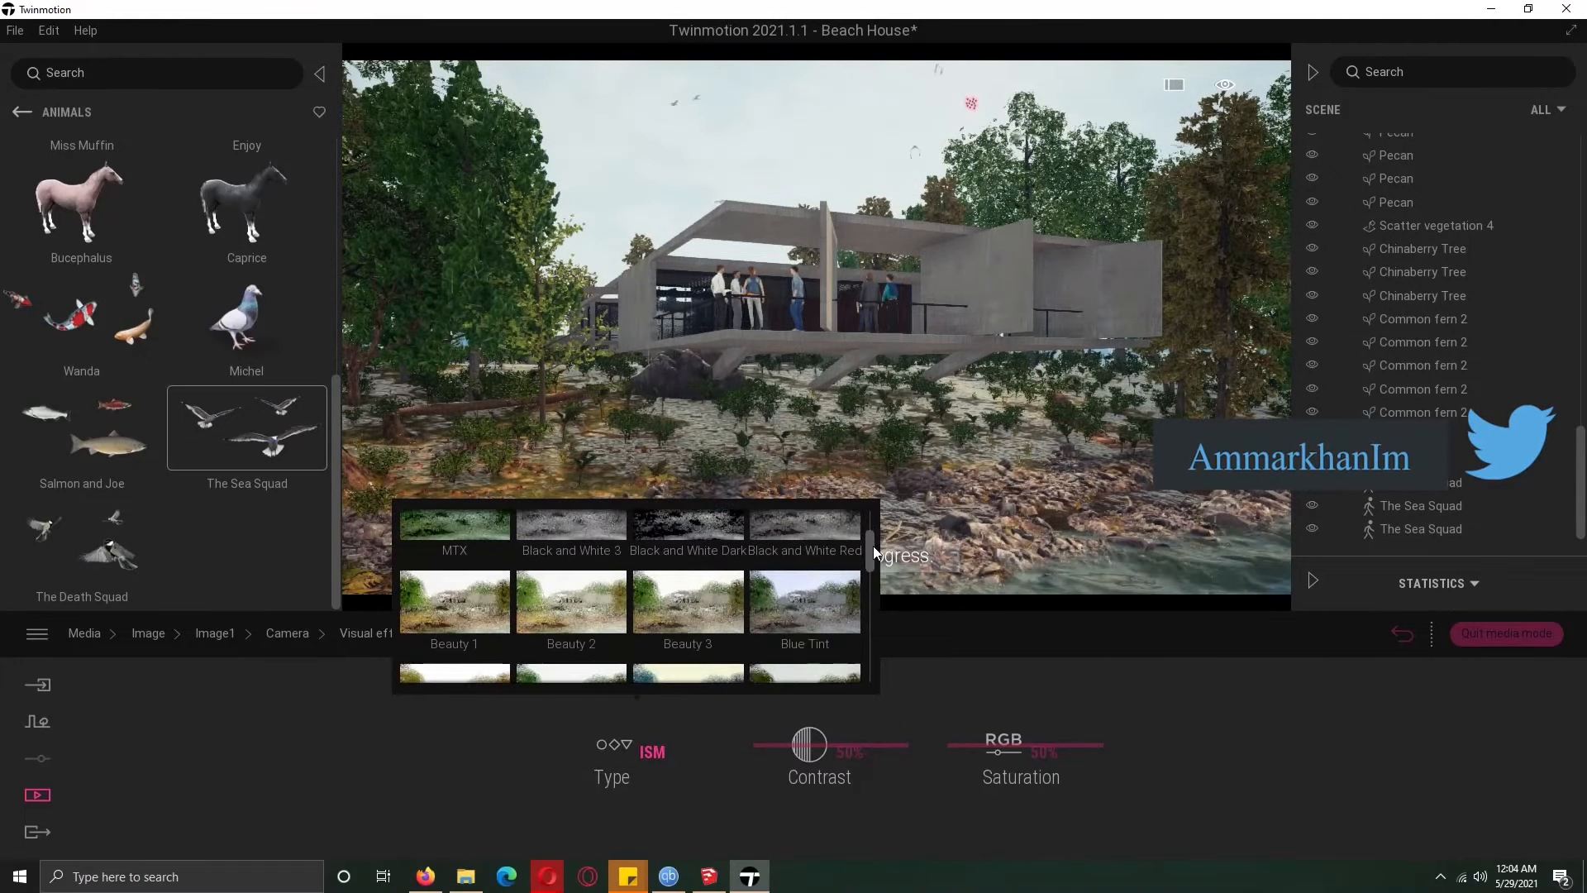
{"action": "left_click", "coordinate": [716, 610]}
{"action": "left_click", "coordinate": [346, 633]}
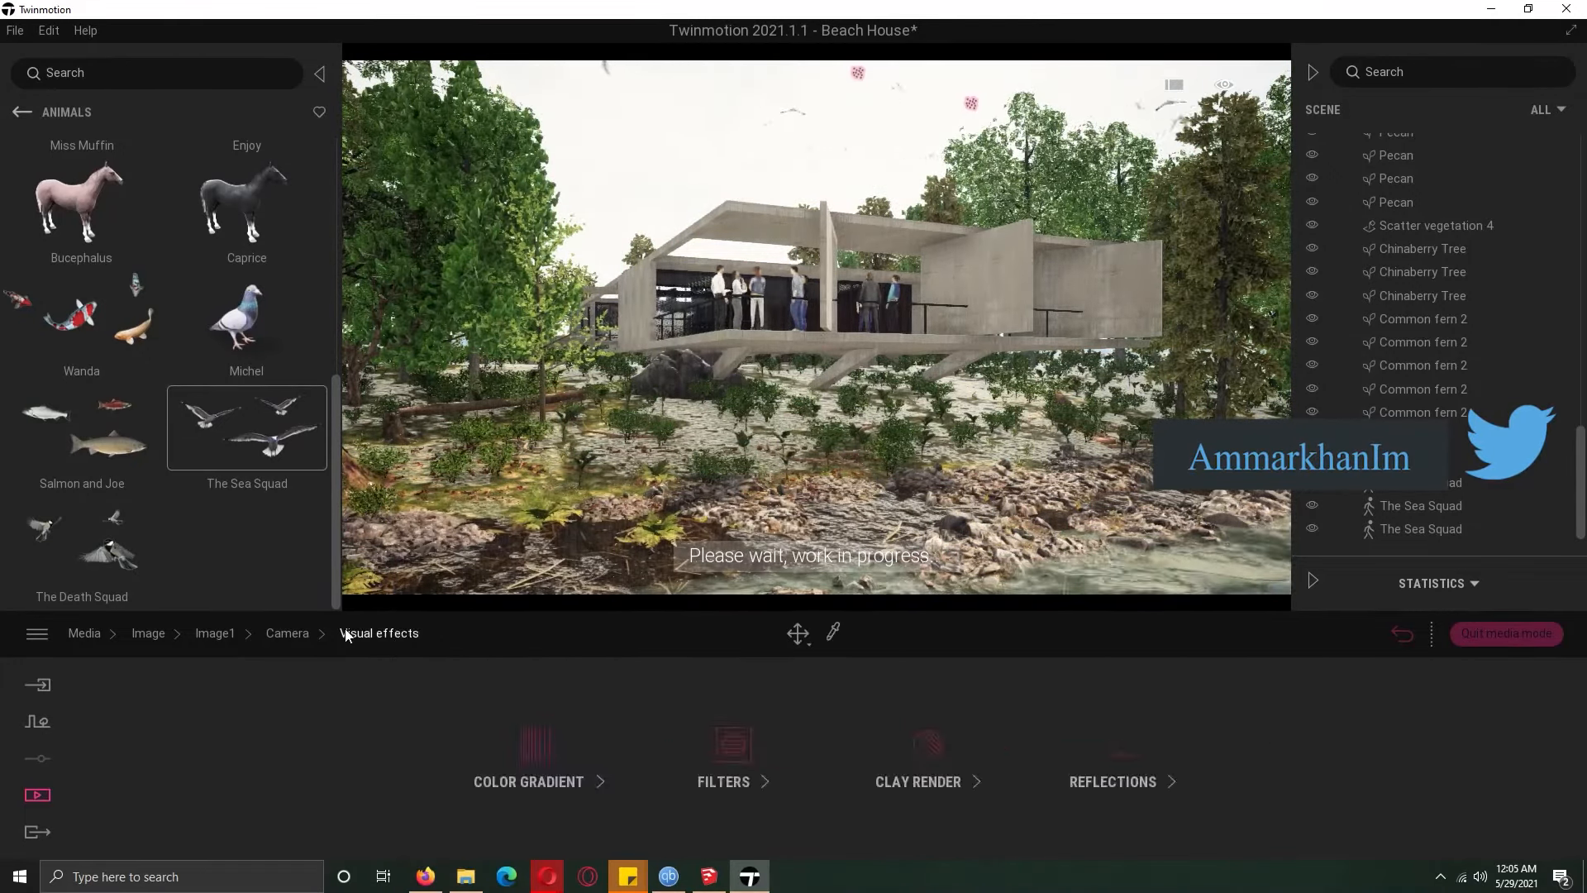
Set the camera's vignetting to 53%, check the reflections settings and widen the field of view to 81
{"action": "left_click", "coordinate": [305, 634]}
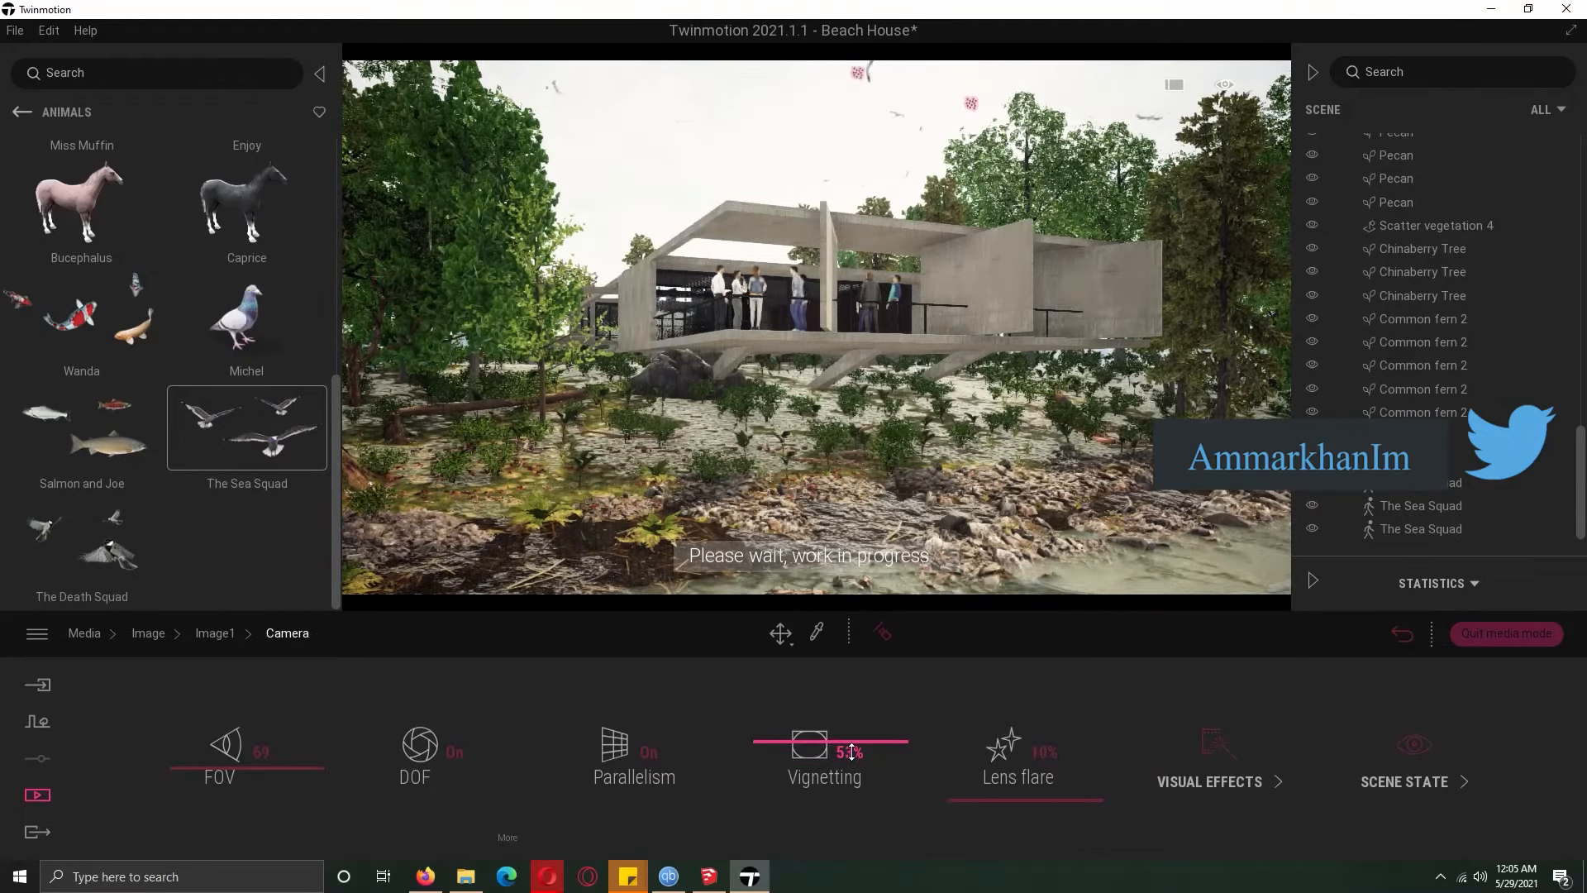
{"action": "left_click", "coordinate": [1218, 760]}
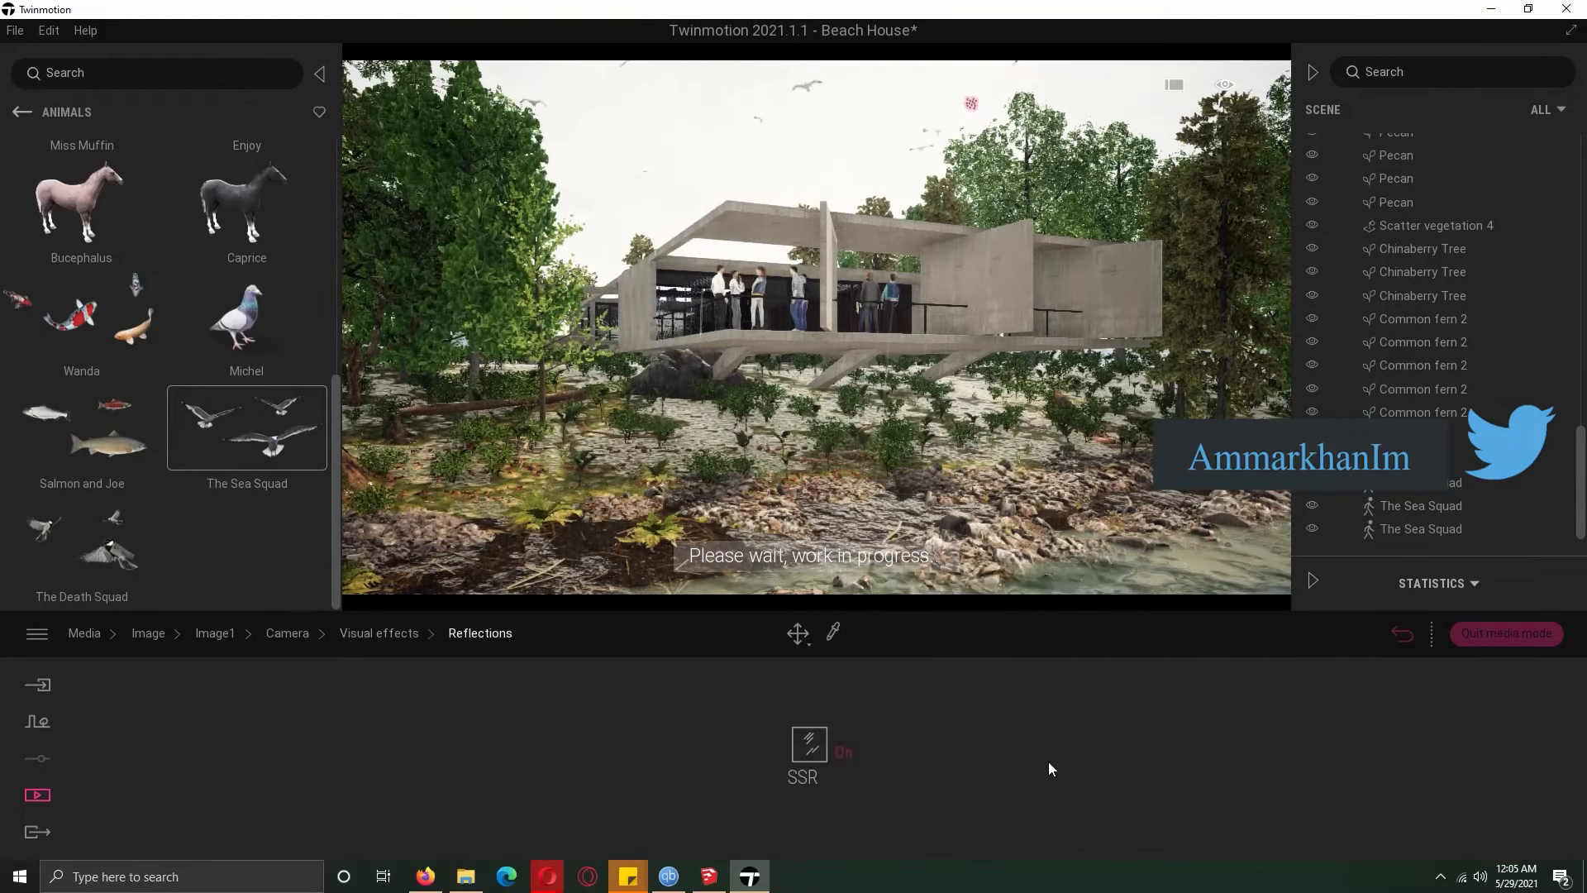
{"action": "left_click_drag", "start_coordinate": [276, 767], "coordinate": [242, 752]}
Shift Image1's weather to sunny conditions and its season to autumn so the trees turn yellow
{"action": "left_click", "coordinate": [215, 633]}
{"action": "left_click", "coordinate": [631, 777]}
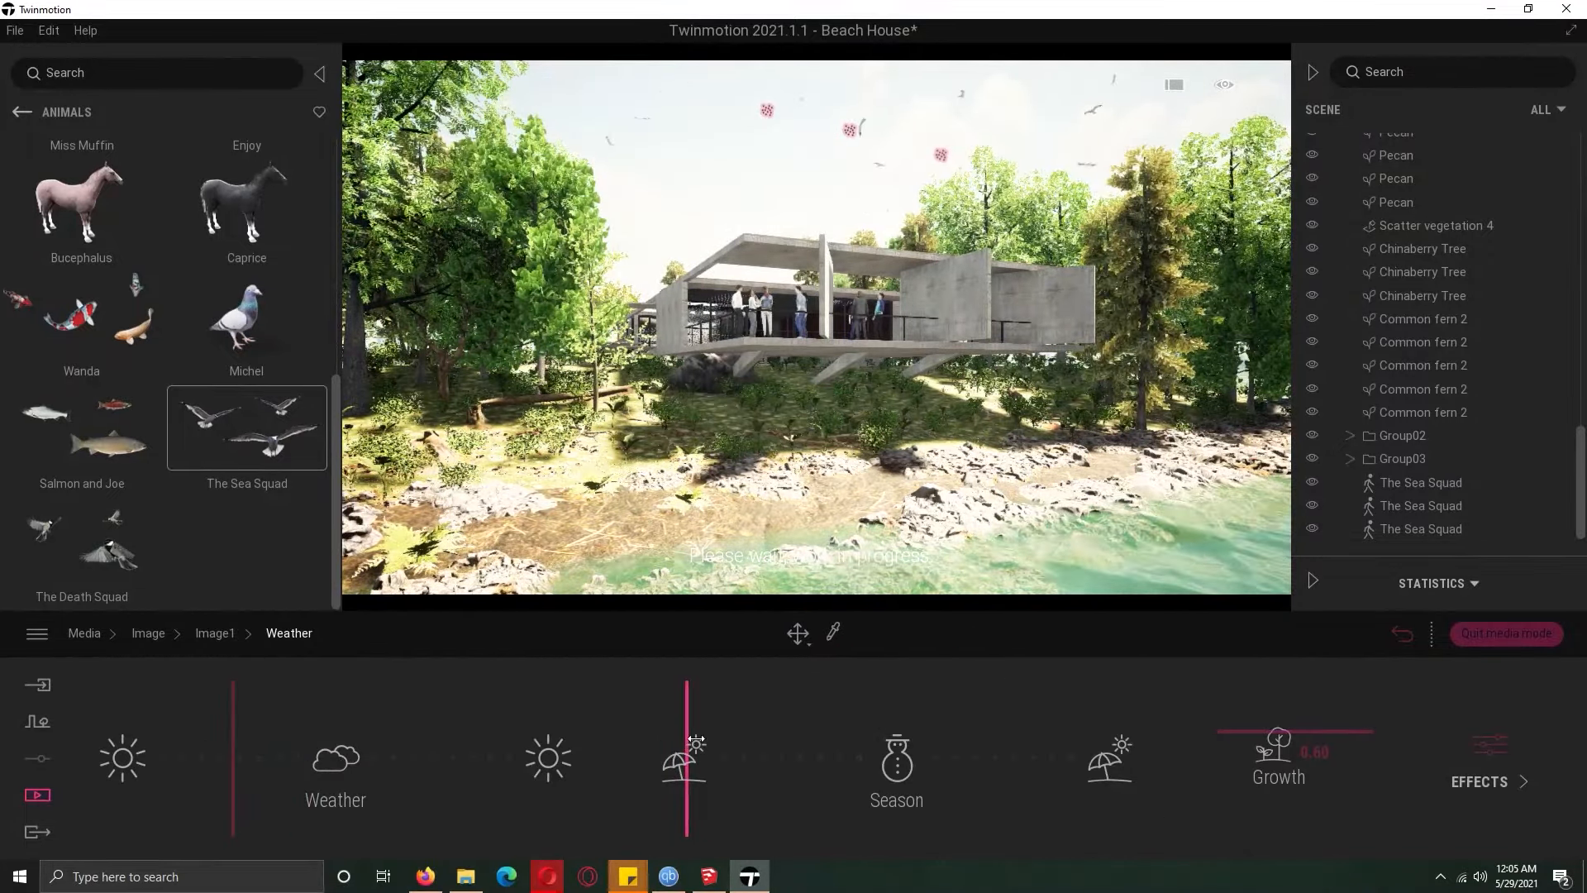
{"action": "mouse_move", "coordinate": [807, 745]}
{"action": "left_mouse_down"}
{"action": "mouse_move", "coordinate": [879, 745]}
{"action": "mouse_move", "coordinate": [822, 745]}
{"action": "left_mouse_up"}
{"action": "left_click_drag", "start_coordinate": [233, 750], "coordinate": [463, 762]}
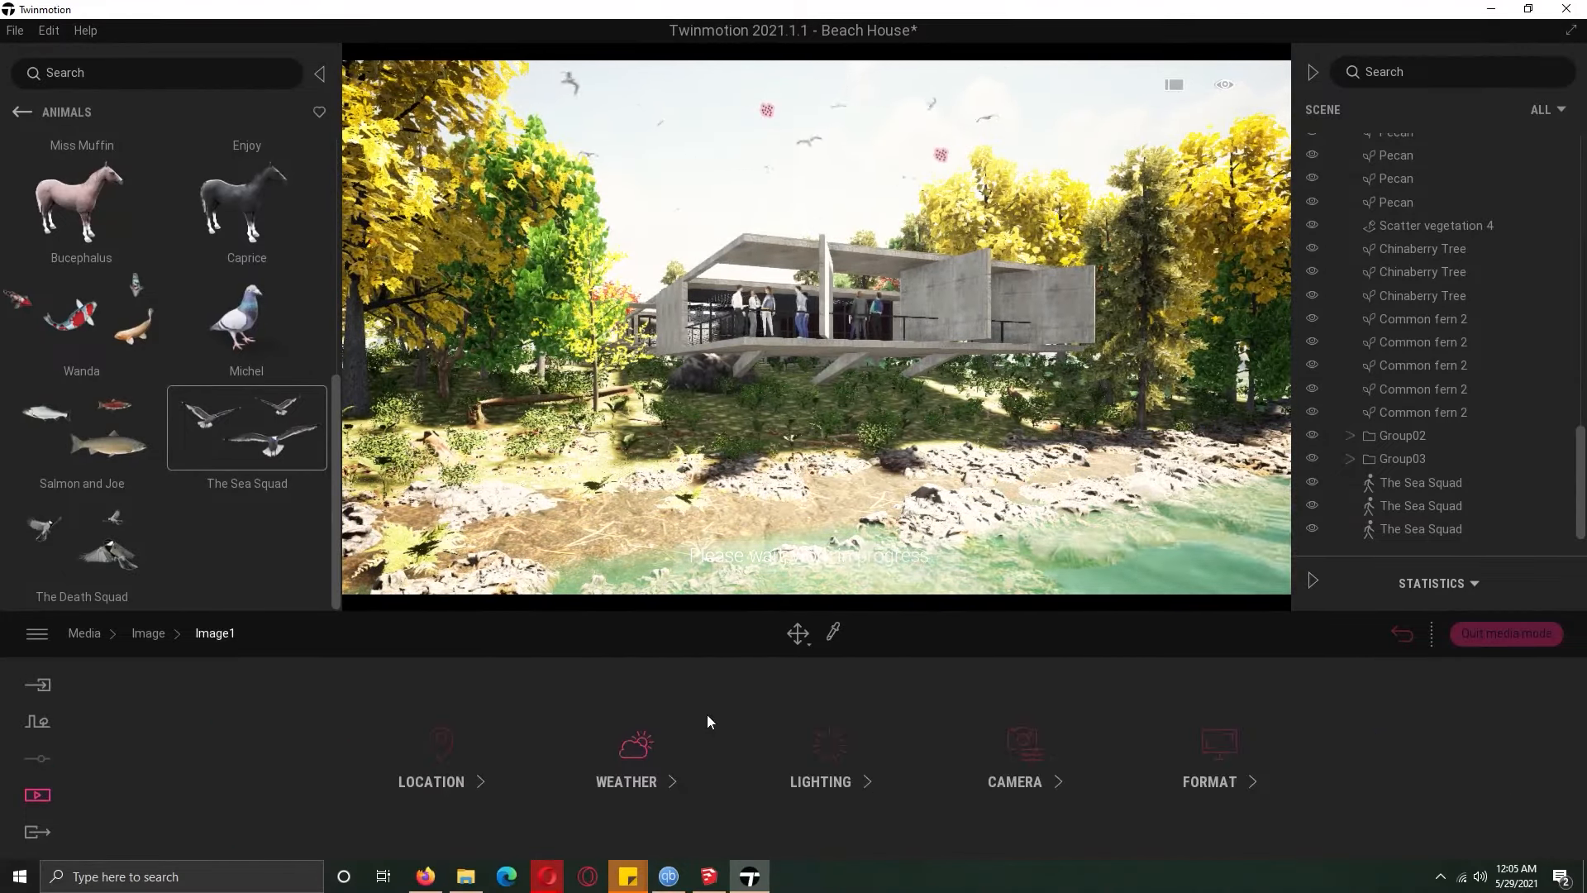
Set Image1's north offset to 86°, the month to January and the time of day to 09:26
{"action": "left_click", "coordinate": [440, 748]}
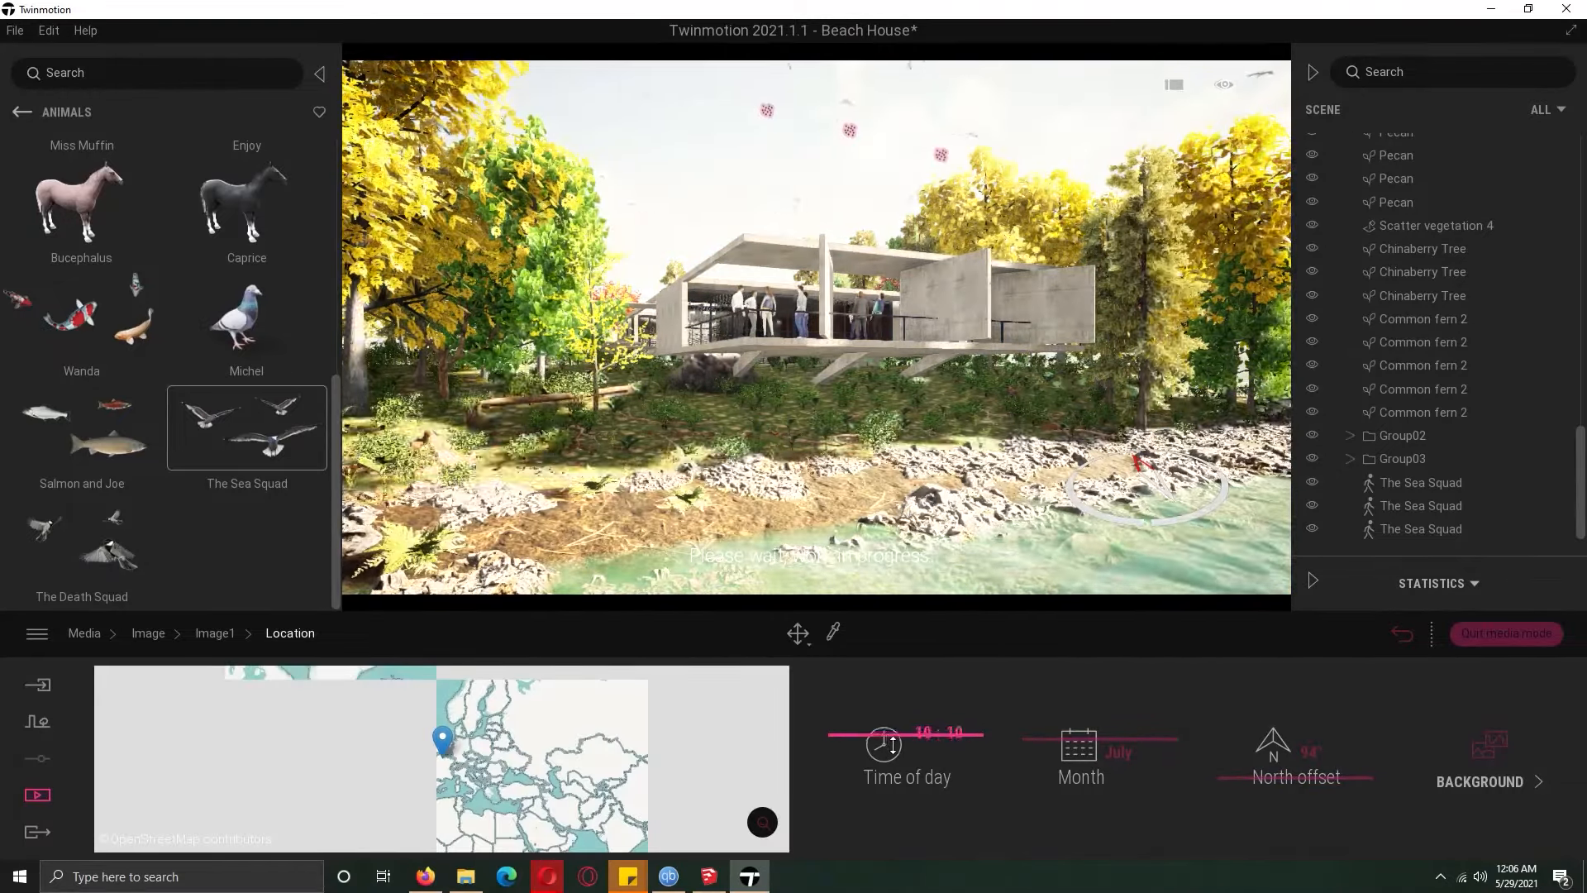
{"action": "mouse_move", "coordinate": [1230, 768]}
{"action": "left_mouse_down"}
{"action": "mouse_move", "coordinate": [1236, 795]}
{"action": "mouse_move", "coordinate": [1242, 781]}
{"action": "left_mouse_up"}
{"action": "mouse_move", "coordinate": [908, 733]}
{"action": "left_mouse_down"}
{"action": "mouse_move", "coordinate": [948, 805]}
{"action": "mouse_move", "coordinate": [917, 730]}
{"action": "left_mouse_up"}
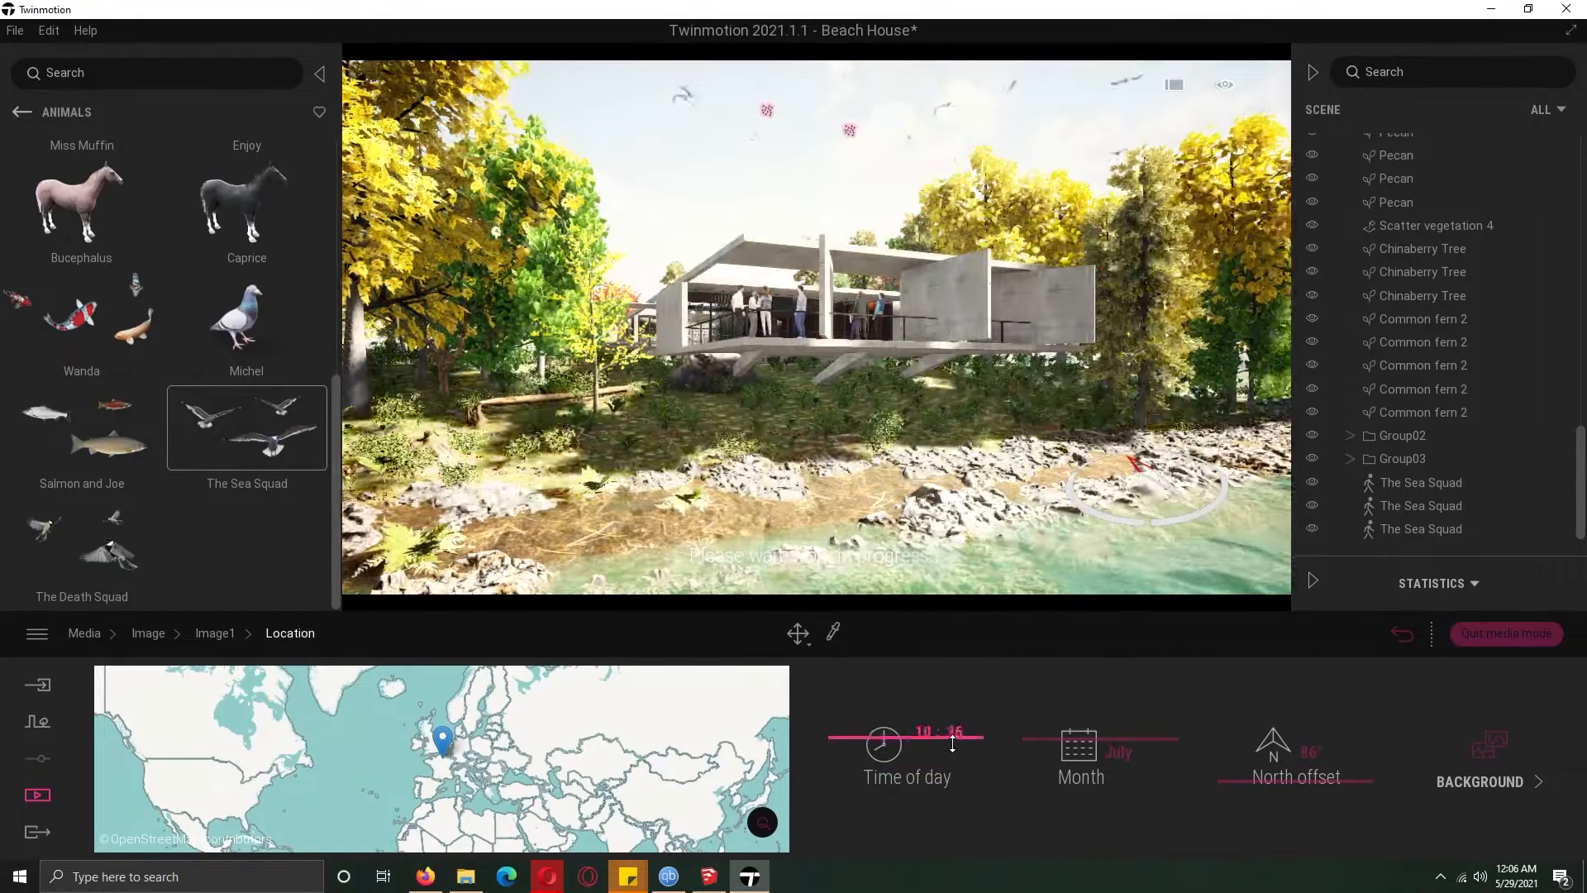
{"action": "left_click_drag", "start_coordinate": [1079, 738], "coordinate": [1067, 818]}
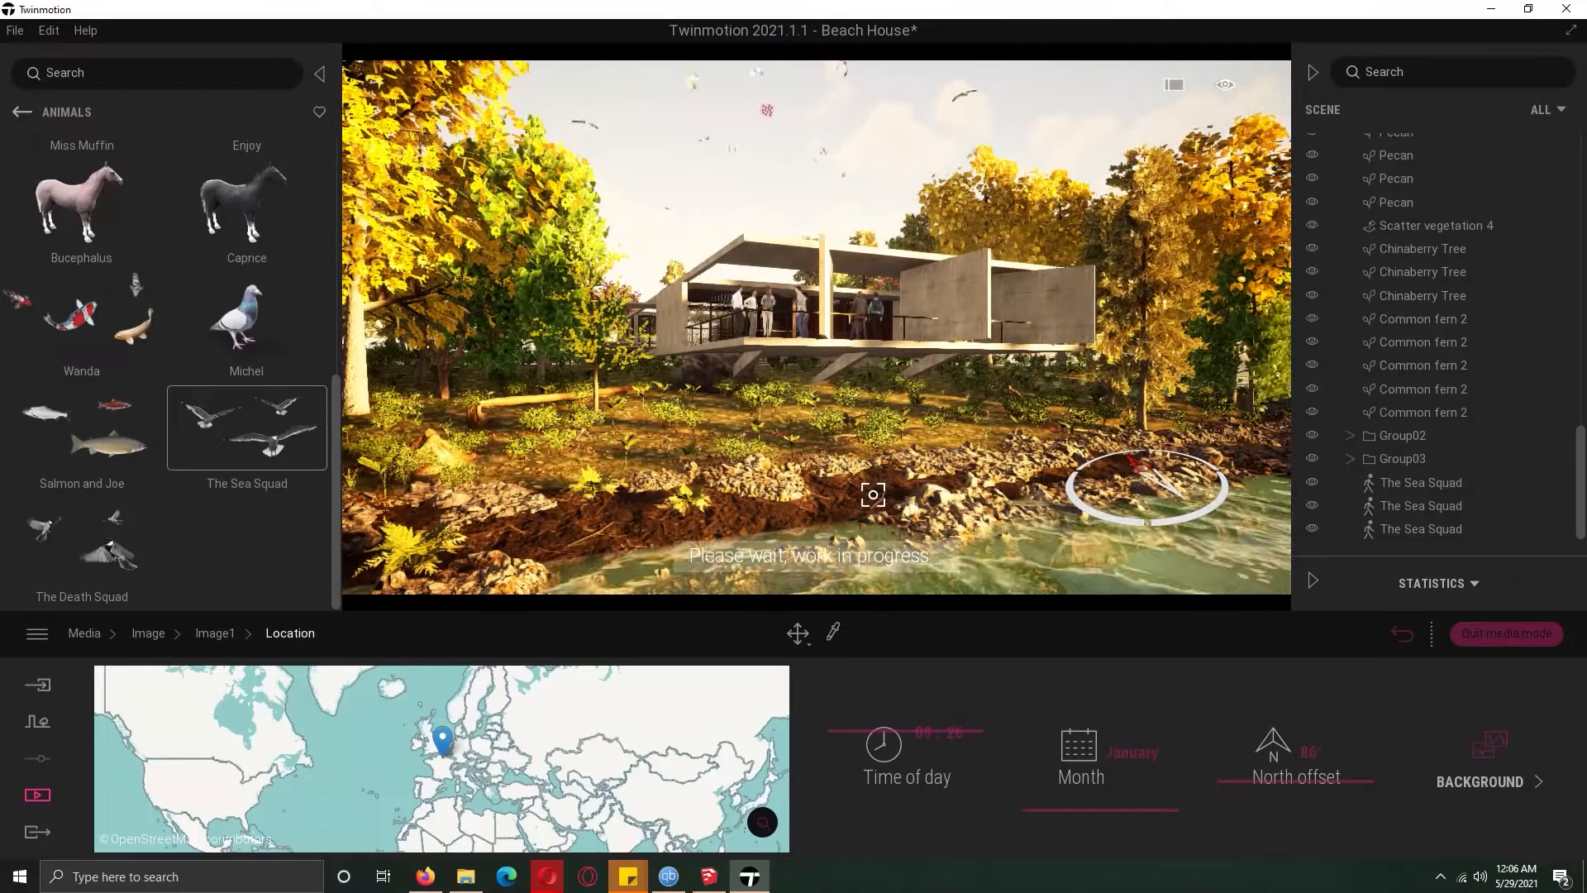
Look through the background options in Image1's location settings
{"action": "left_click", "coordinate": [1509, 777]}
{"action": "left_click", "coordinate": [752, 750]}
{"action": "left_click", "coordinate": [524, 522]}
{"action": "left_click", "coordinate": [290, 633]}
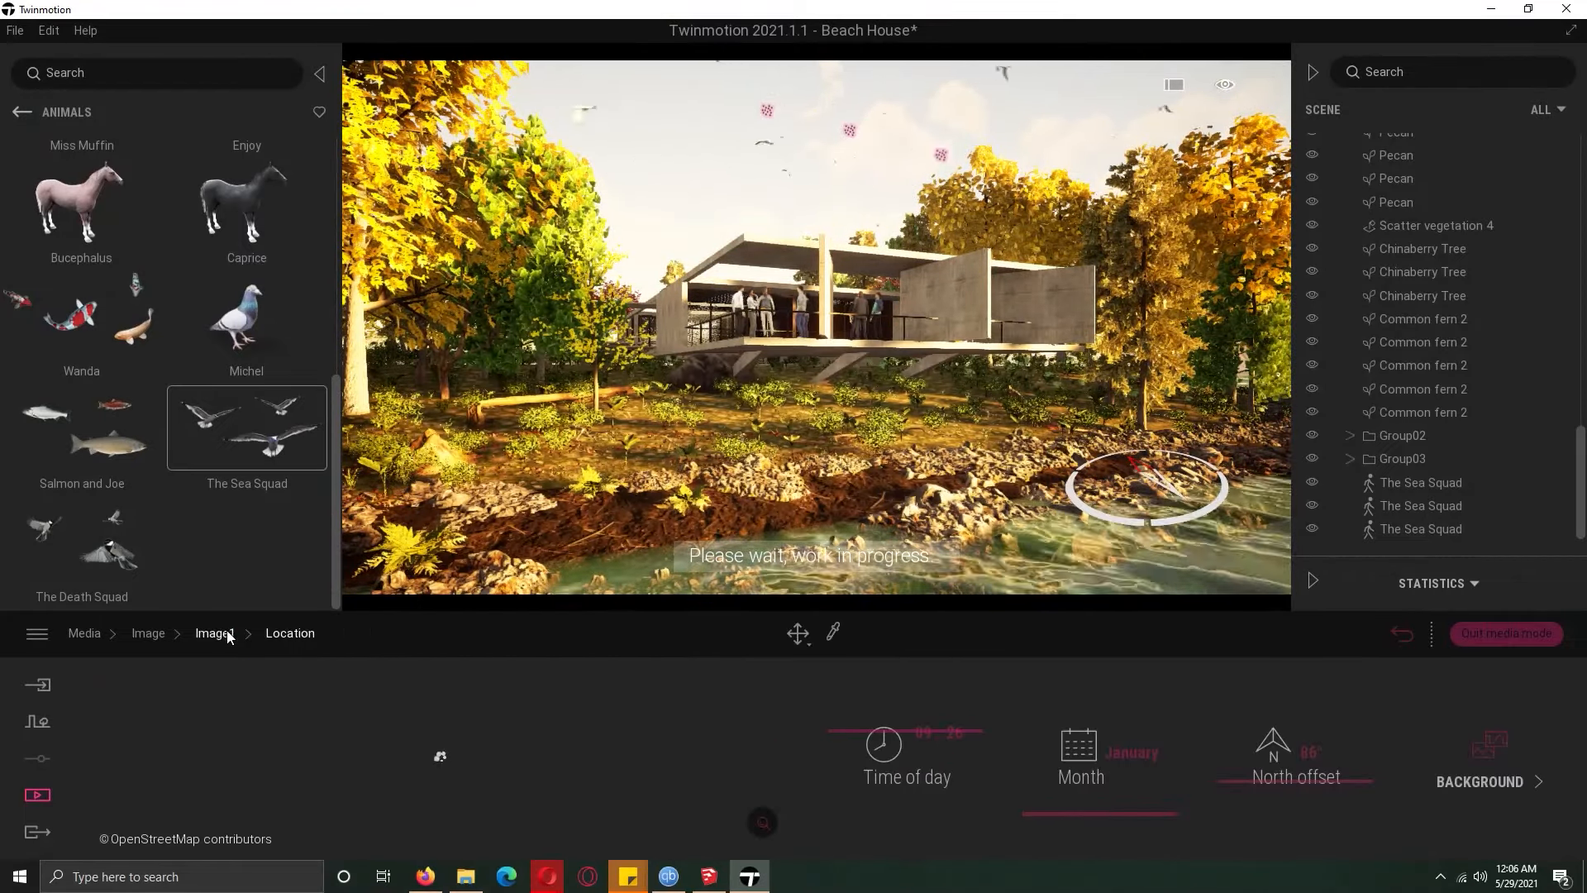
Raise the lens flare of Image1's camera to 100% and try the ISM and Cine 10 color gradients
{"action": "left_click", "coordinate": [230, 635]}
{"action": "left_click", "coordinate": [1025, 764]}
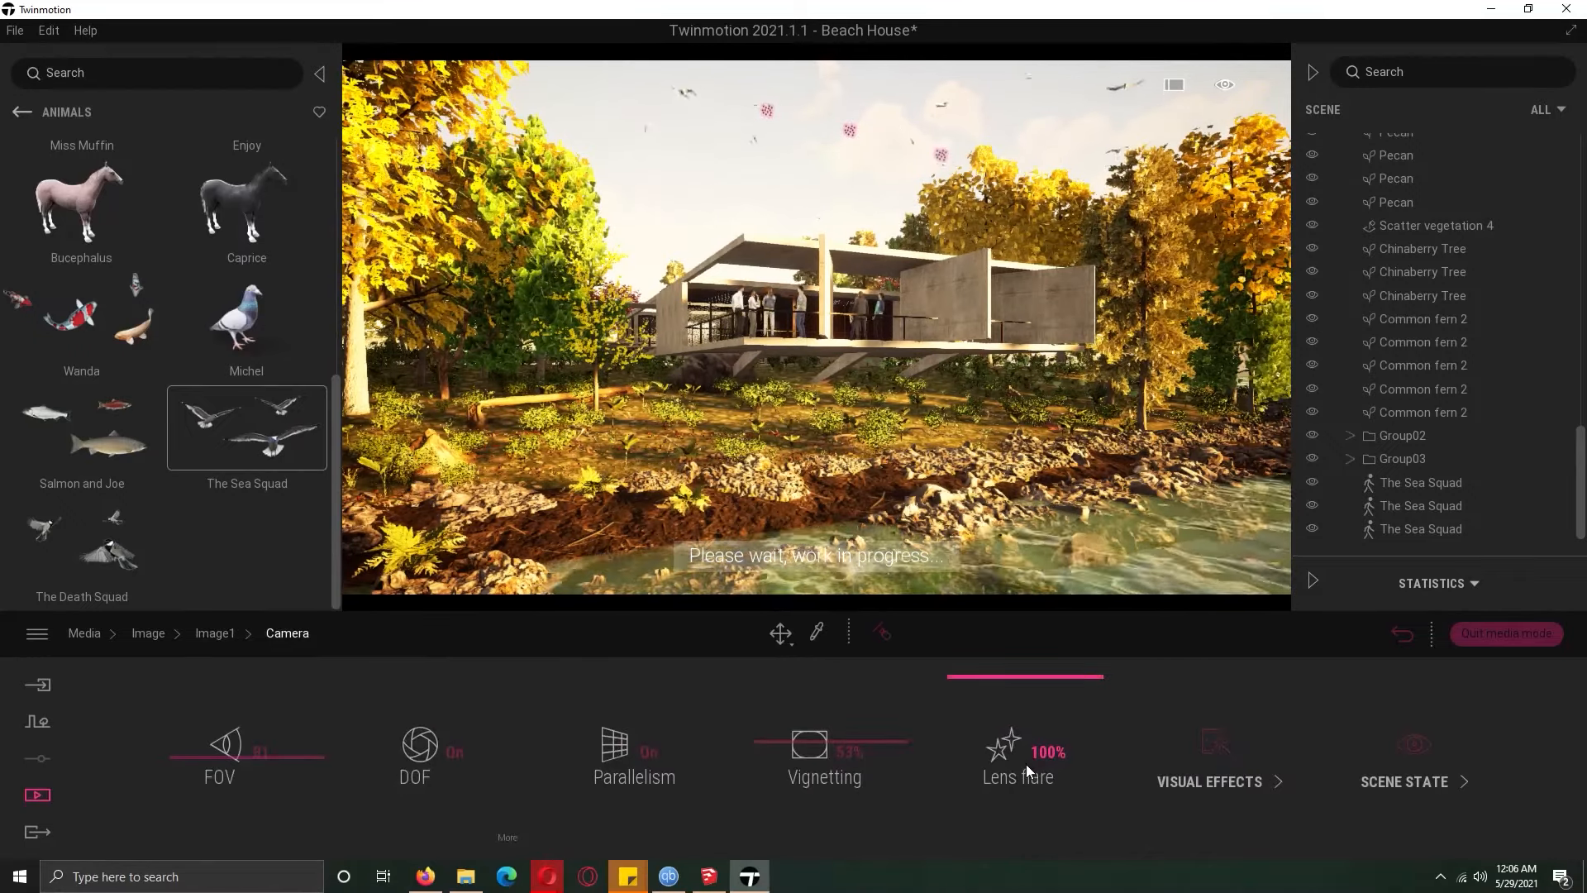
{"action": "left_click", "coordinate": [1209, 781]}
{"action": "left_click", "coordinate": [532, 777]}
{"action": "left_click", "coordinate": [613, 746]}
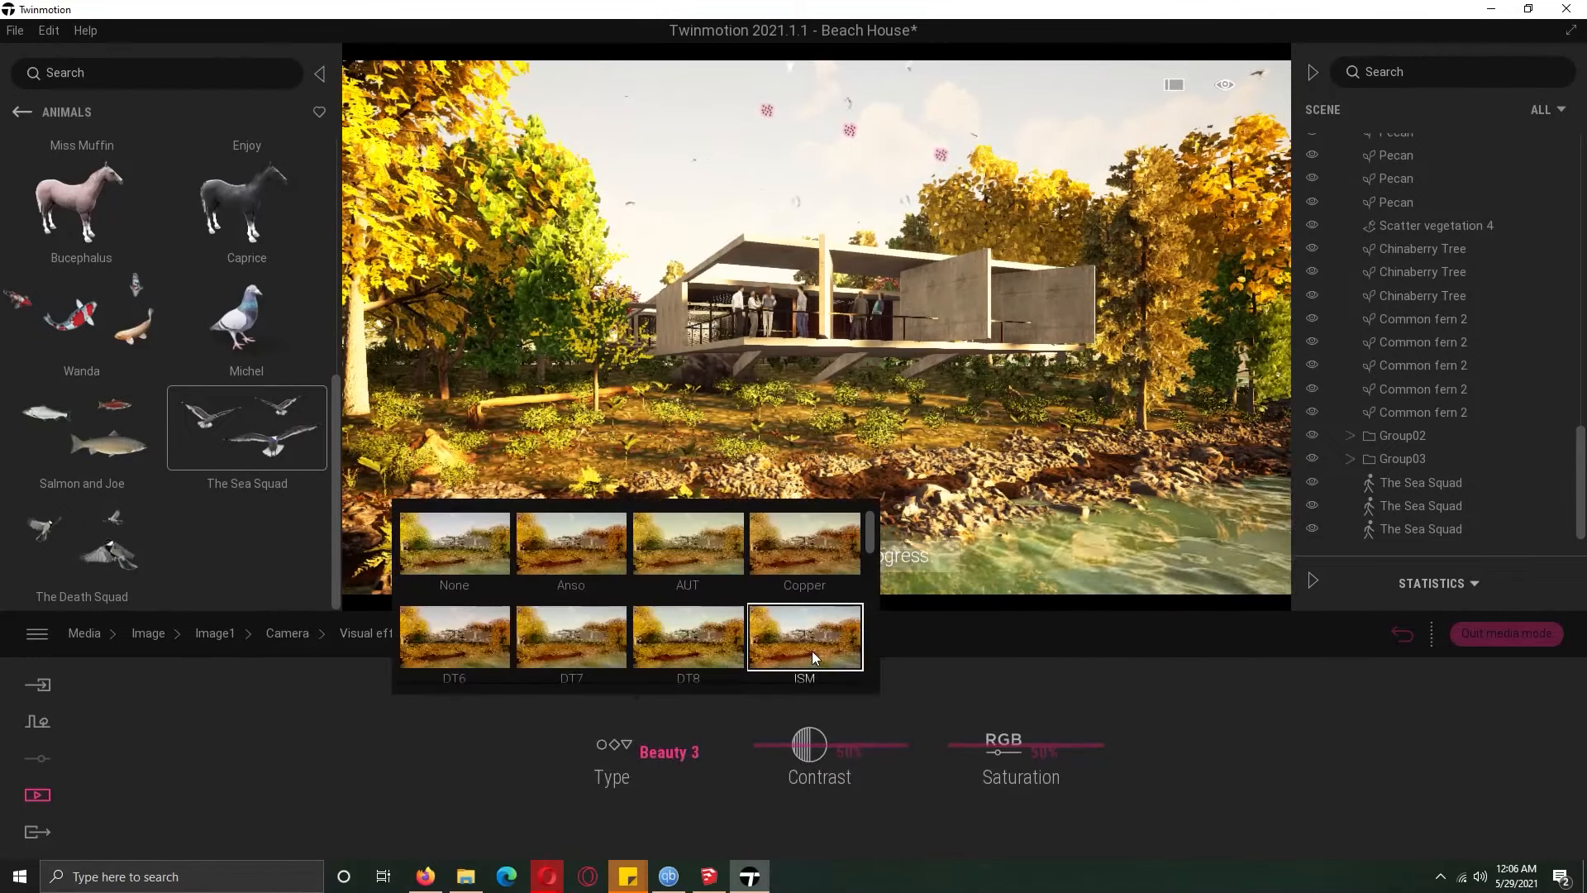
{"action": "left_click", "coordinate": [812, 652]}
{"action": "scroll", "coordinate": [870, 543], "scroll_direction": "down", "scroll_amount": 1}
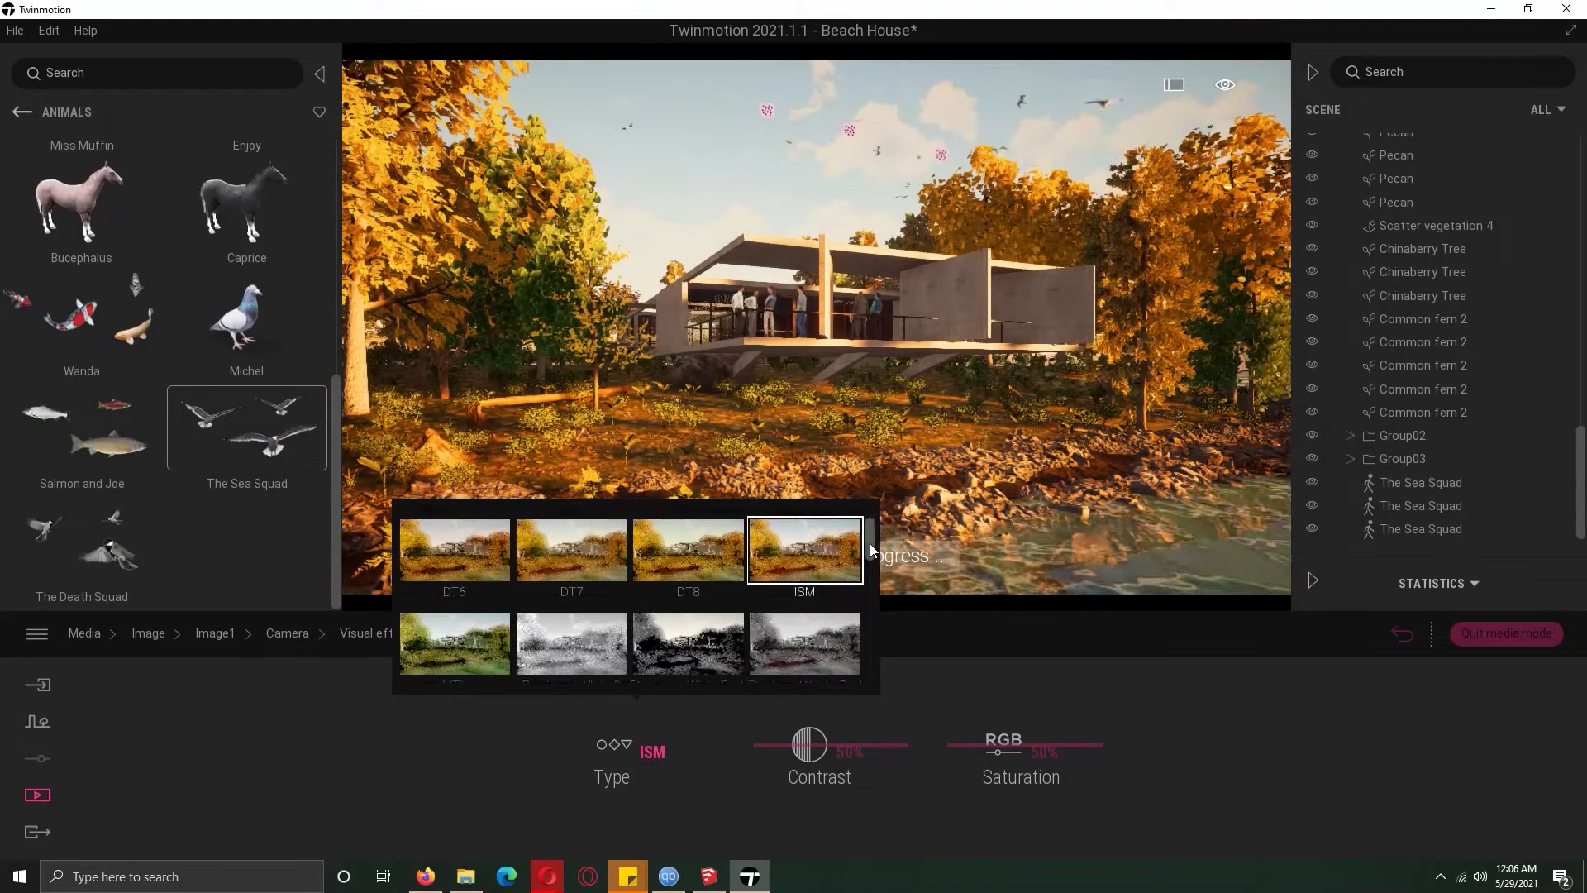
{"action": "left_click_drag", "start_coordinate": [869, 543], "coordinate": [869, 583]}
{"action": "left_click", "coordinate": [831, 569]}
{"action": "left_click", "coordinate": [814, 649]}
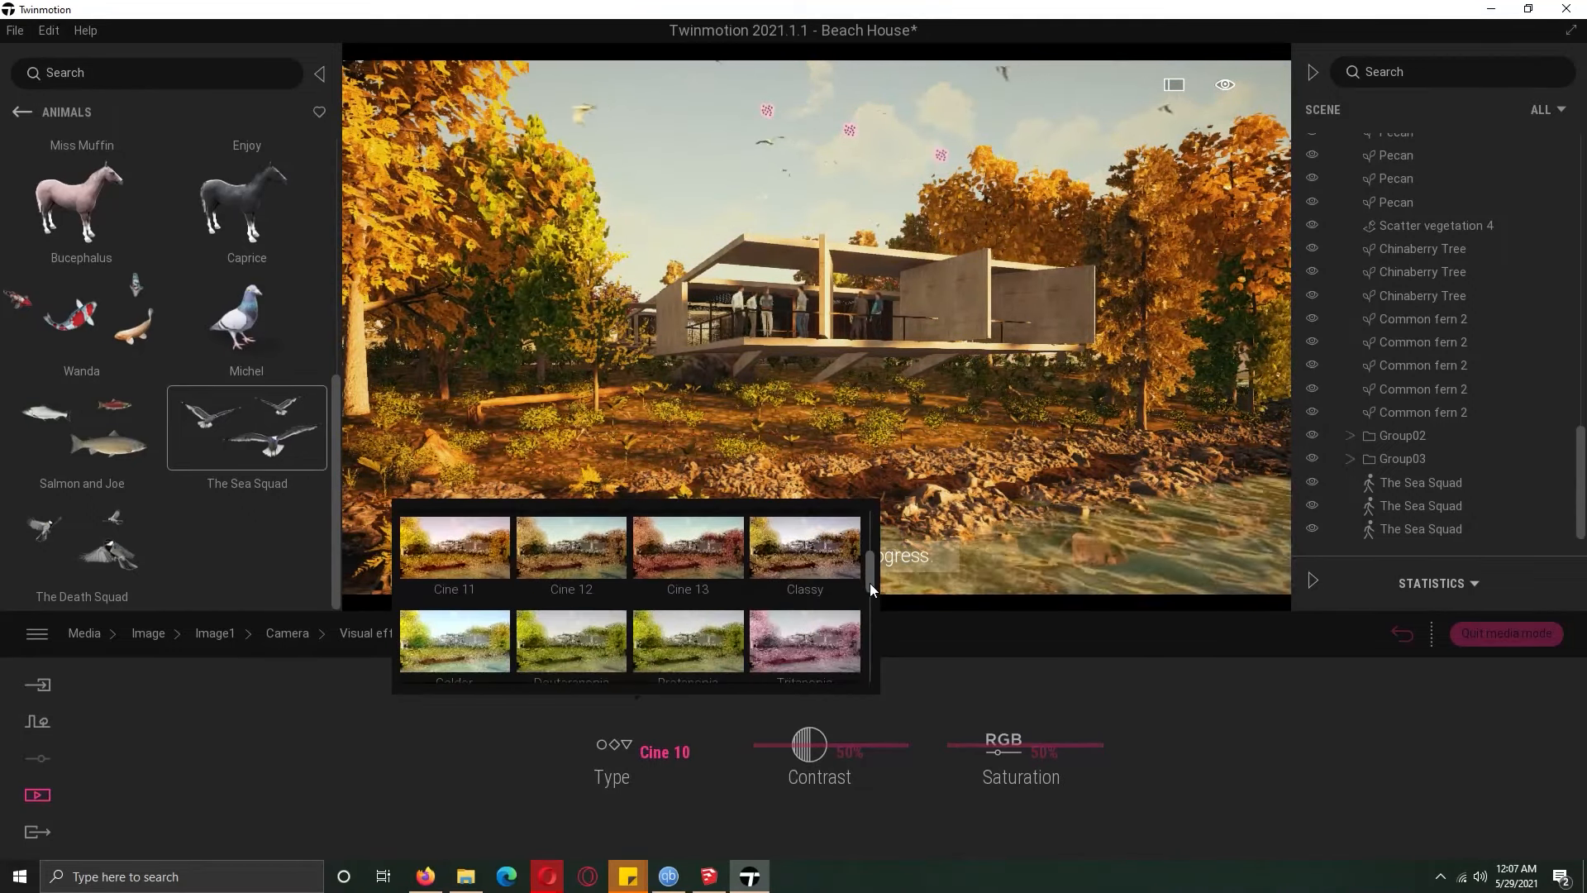
Compare further color gradients such as Classy and Protanopia, and apply Blue Tint to Image1
{"action": "left_click", "coordinate": [805, 549]}
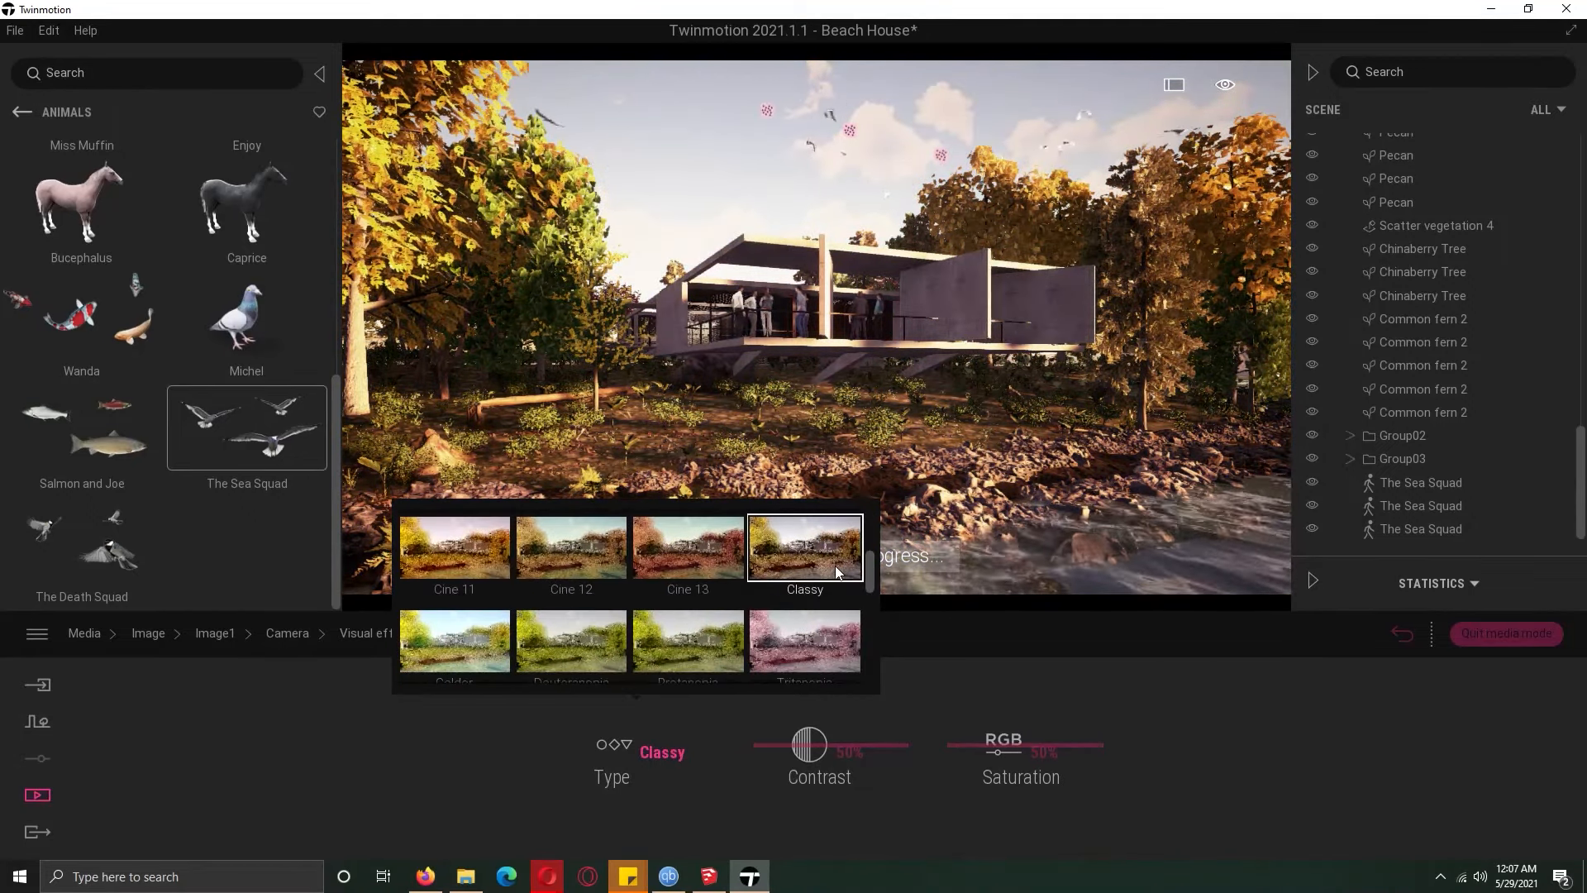
{"action": "left_click", "coordinate": [669, 751]}
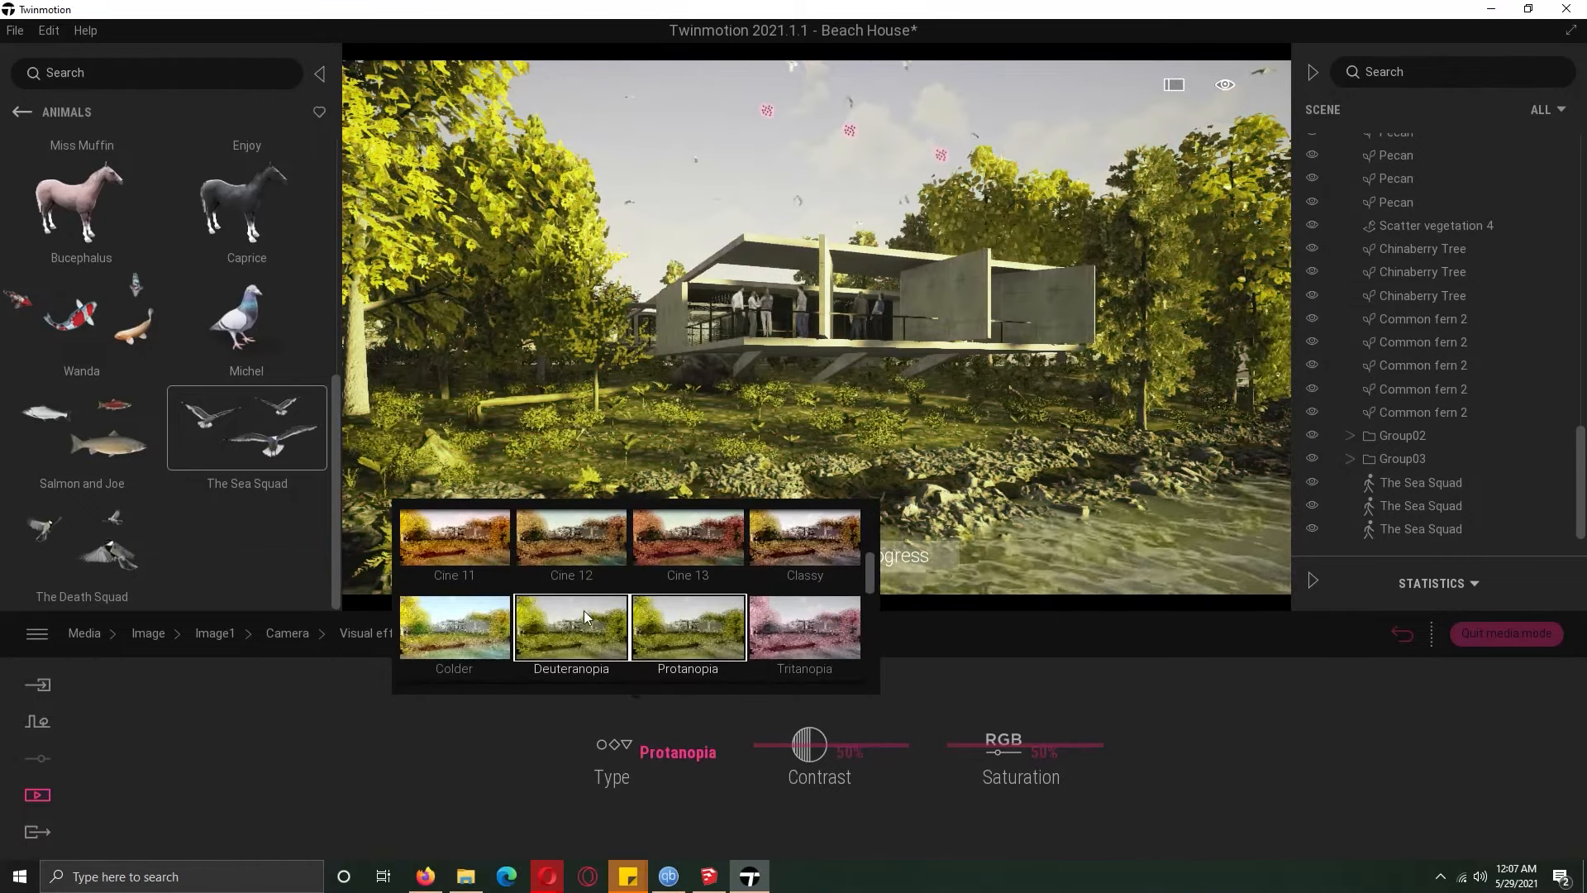
{"action": "left_click_drag", "start_coordinate": [870, 581], "coordinate": [872, 612]}
{"action": "left_click_drag", "start_coordinate": [868, 616], "coordinate": [866, 569]}
{"action": "left_click", "coordinate": [830, 599]}
{"action": "left_click", "coordinate": [839, 553]}
{"action": "left_click", "coordinate": [835, 583]}
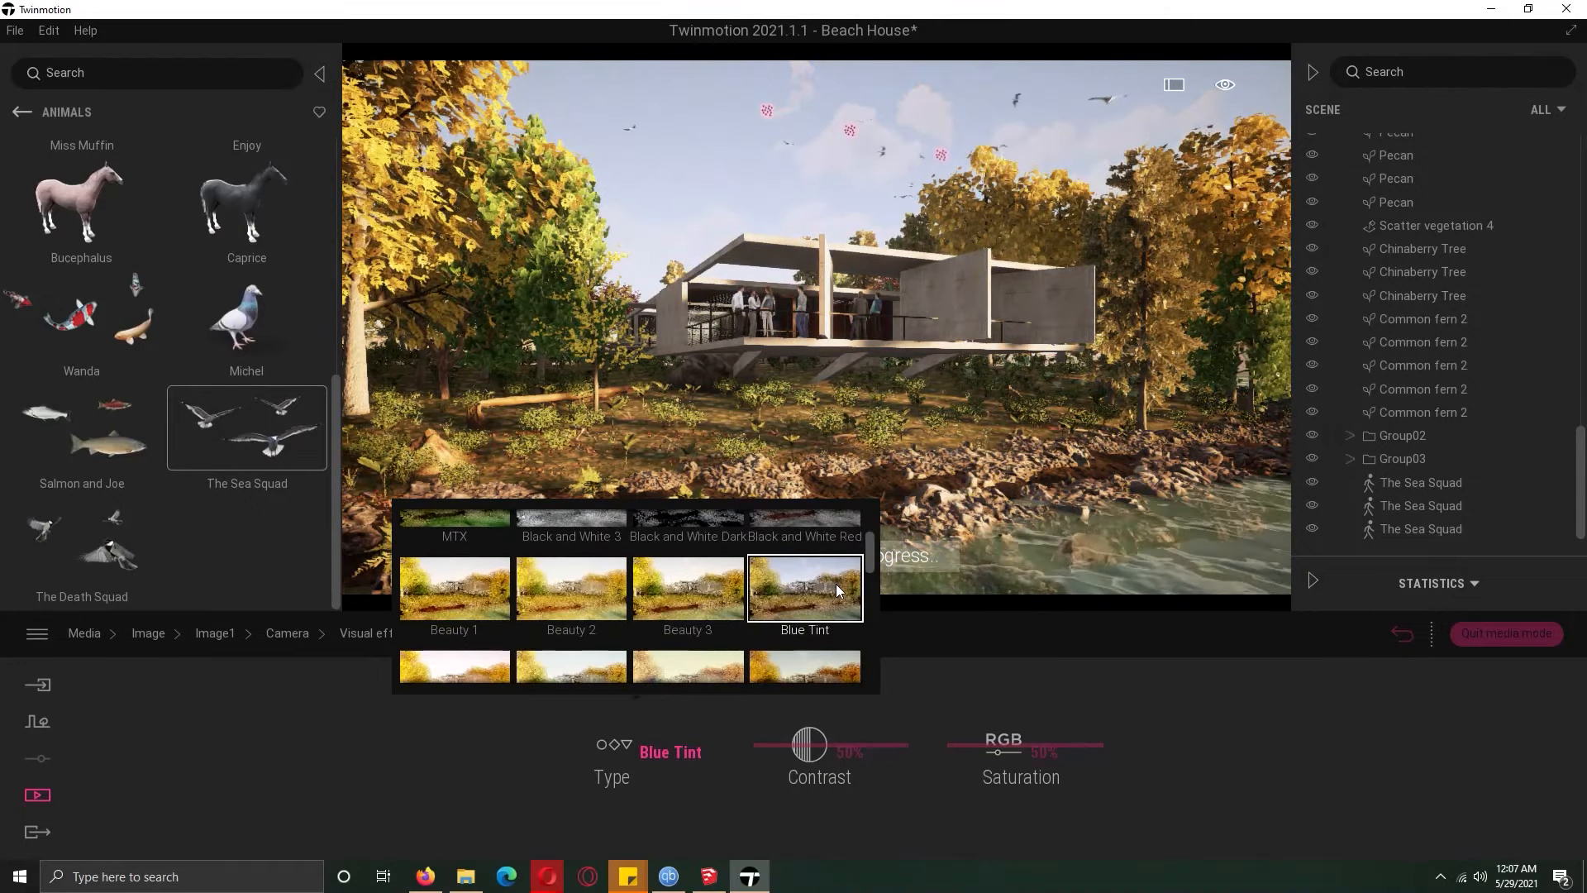
Adjust the saturation and contrast of Image1's Blue Tint color gradient
{"action": "mouse_move", "coordinate": [965, 740]}
{"action": "left_mouse_down"}
{"action": "mouse_move", "coordinate": [966, 769]}
{"action": "mouse_move", "coordinate": [972, 736]}
{"action": "mouse_move", "coordinate": [969, 754]}
{"action": "left_mouse_up"}
{"action": "left_click_drag", "start_coordinate": [814, 748], "coordinate": [812, 757]}
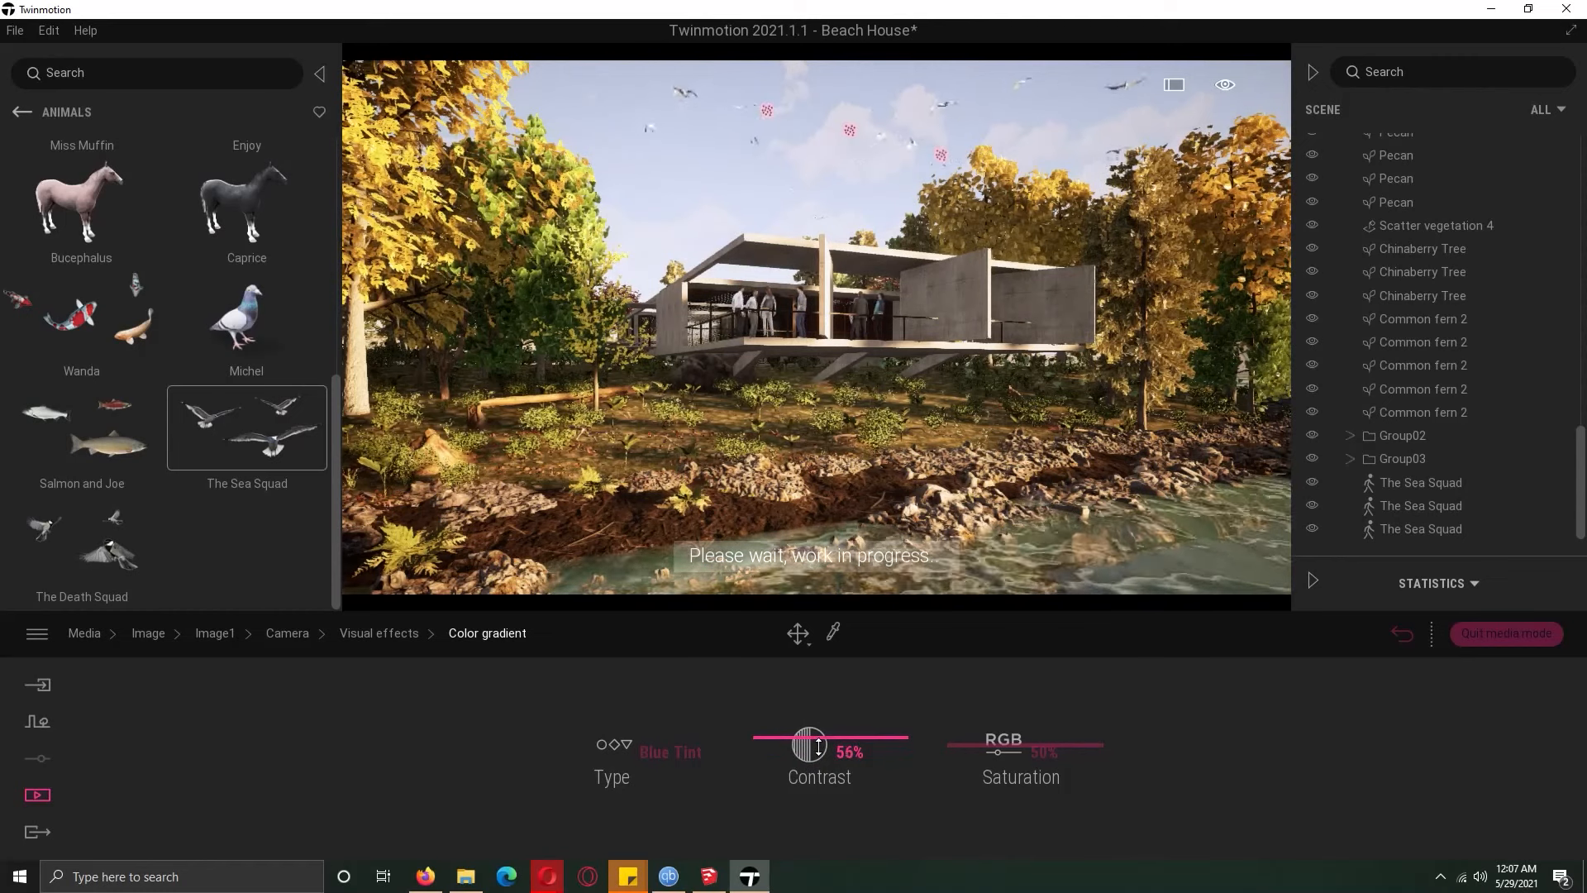
{"action": "left_click", "coordinate": [403, 633]}
Try the clay render effect on Image1 with bump turned on and translucency at 0%
{"action": "left_click", "coordinate": [921, 756]}
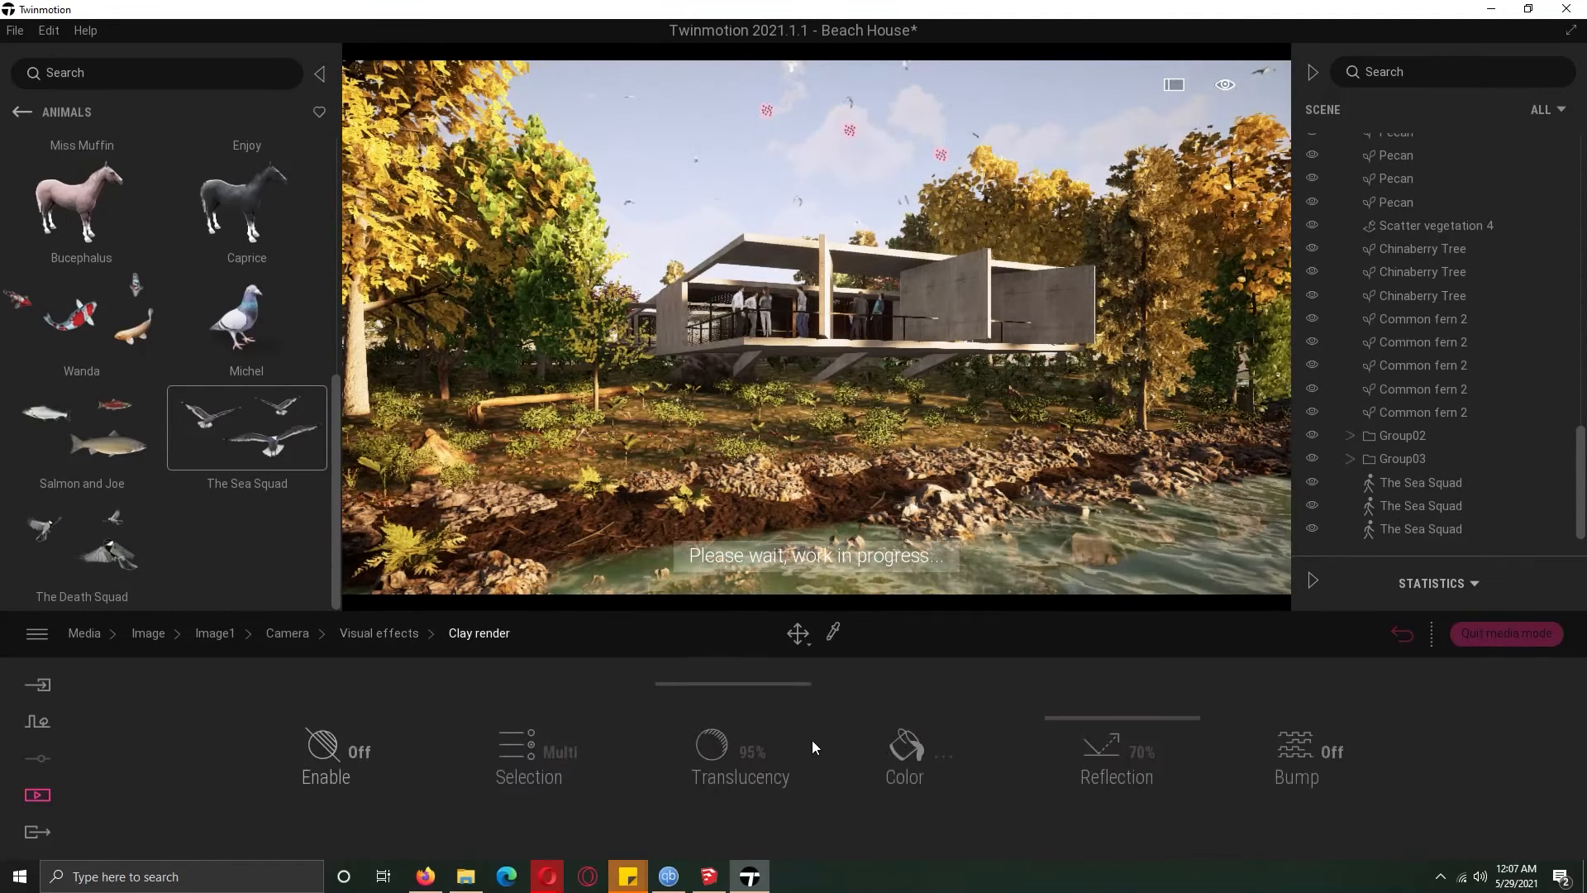
{"action": "left_click", "coordinate": [335, 748]}
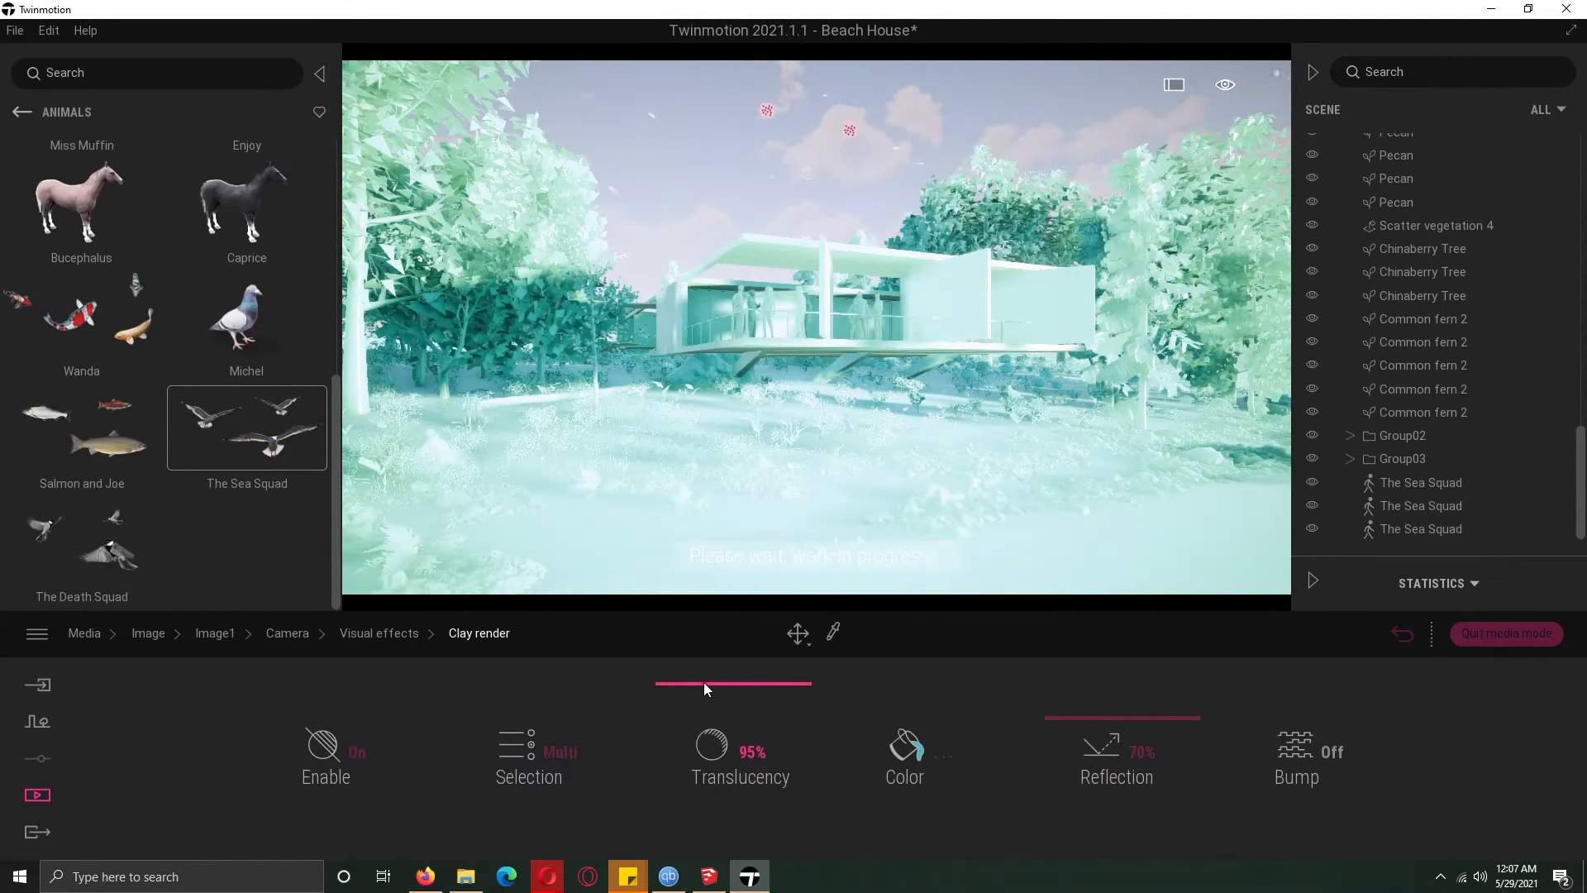
{"action": "left_click", "coordinate": [1322, 751]}
{"action": "left_click_drag", "start_coordinate": [740, 748], "coordinate": [781, 843]}
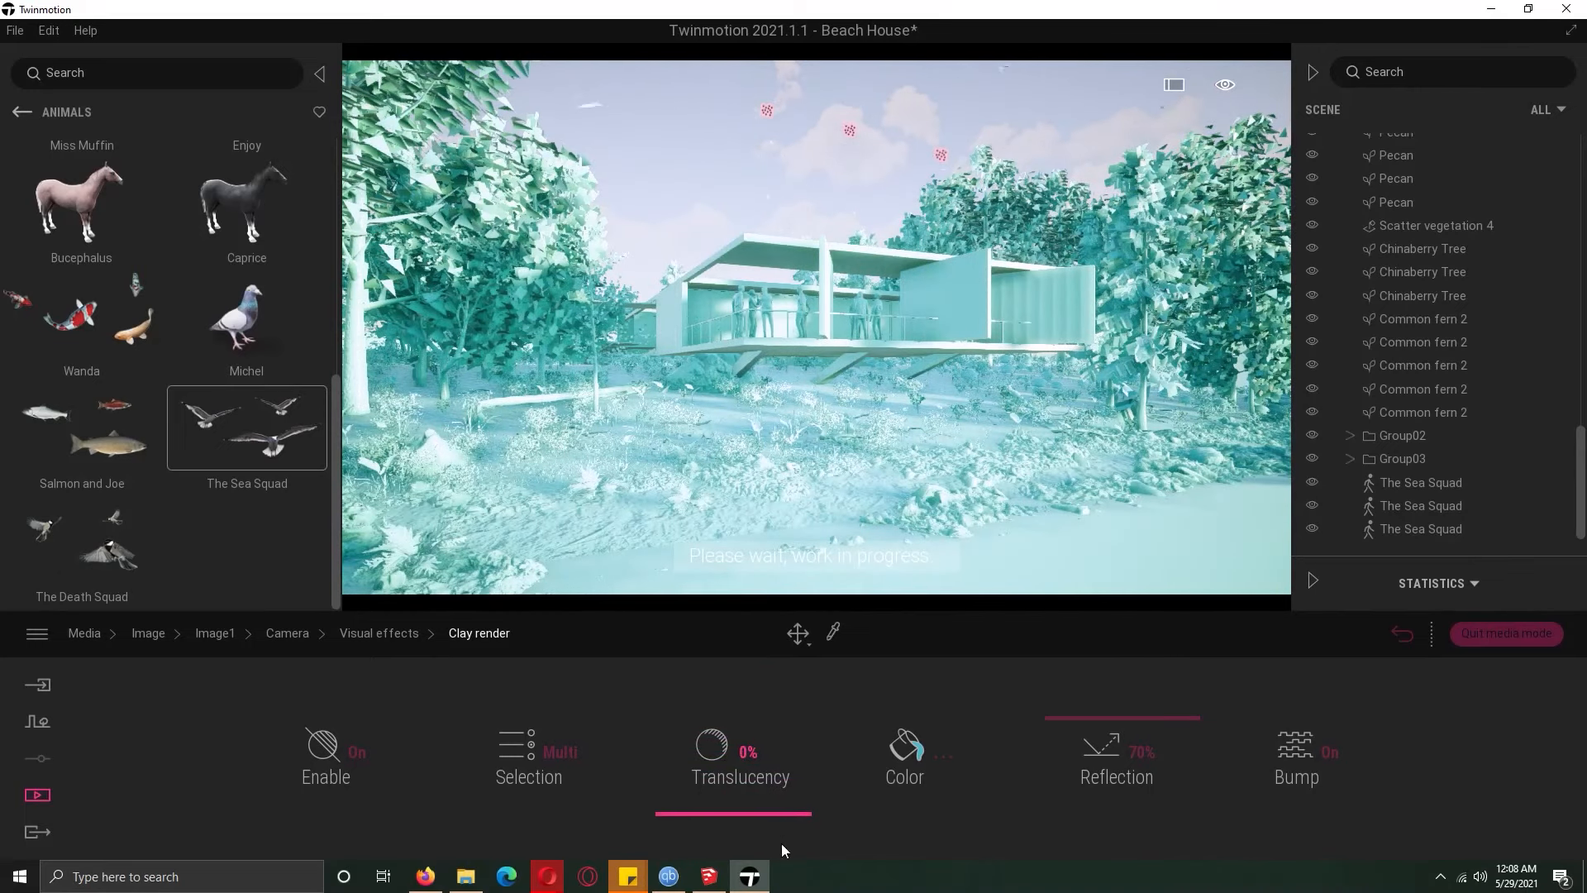
Try a near-white F7F8FF as the clay render color
{"action": "left_click", "coordinate": [543, 762]}
{"action": "left_click", "coordinate": [908, 749]}
{"action": "left_click", "coordinate": [646, 419]}
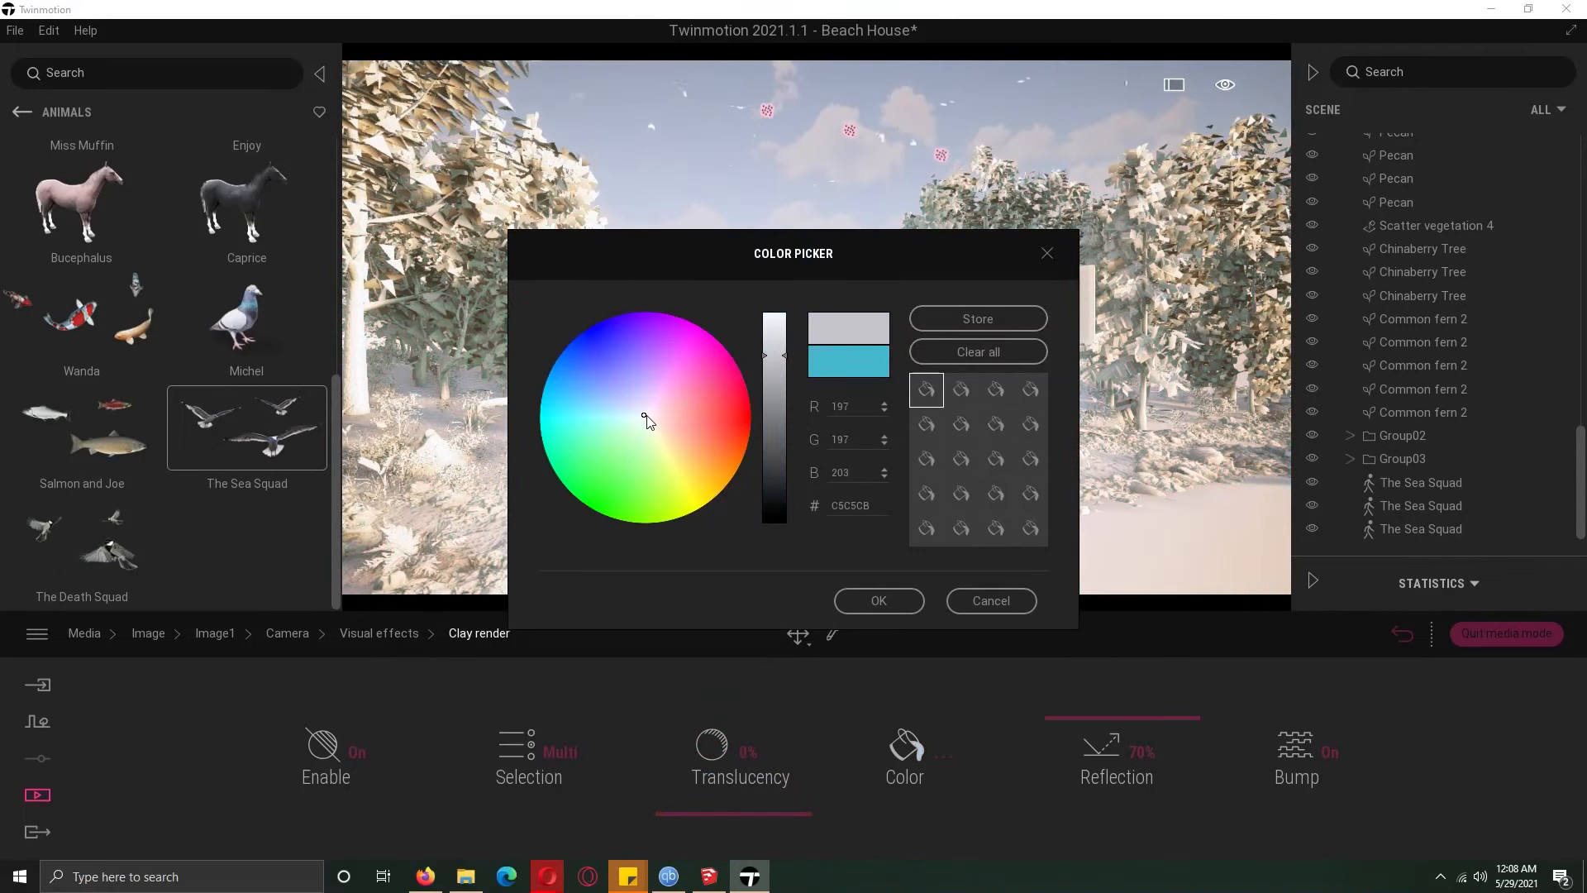
{"action": "left_click_drag", "start_coordinate": [764, 361], "coordinate": [785, 305]}
{"action": "left_click", "coordinate": [876, 601]}
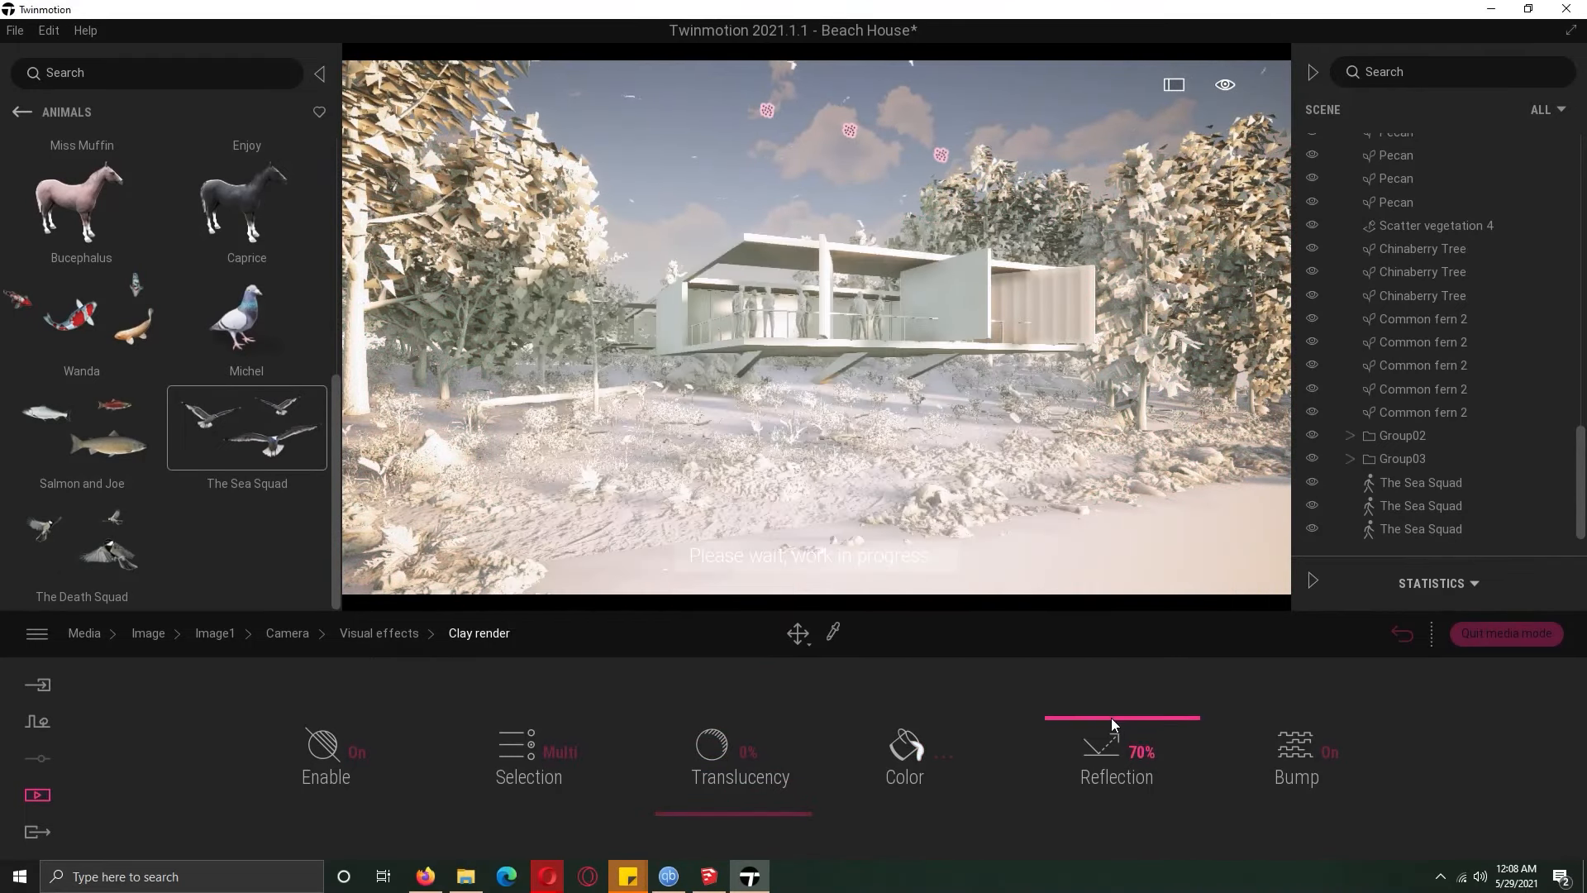
Try the clay render with 47% reflection, then disable the clay render for Image1
{"action": "left_click_drag", "start_coordinate": [1119, 734], "coordinate": [1154, 801]}
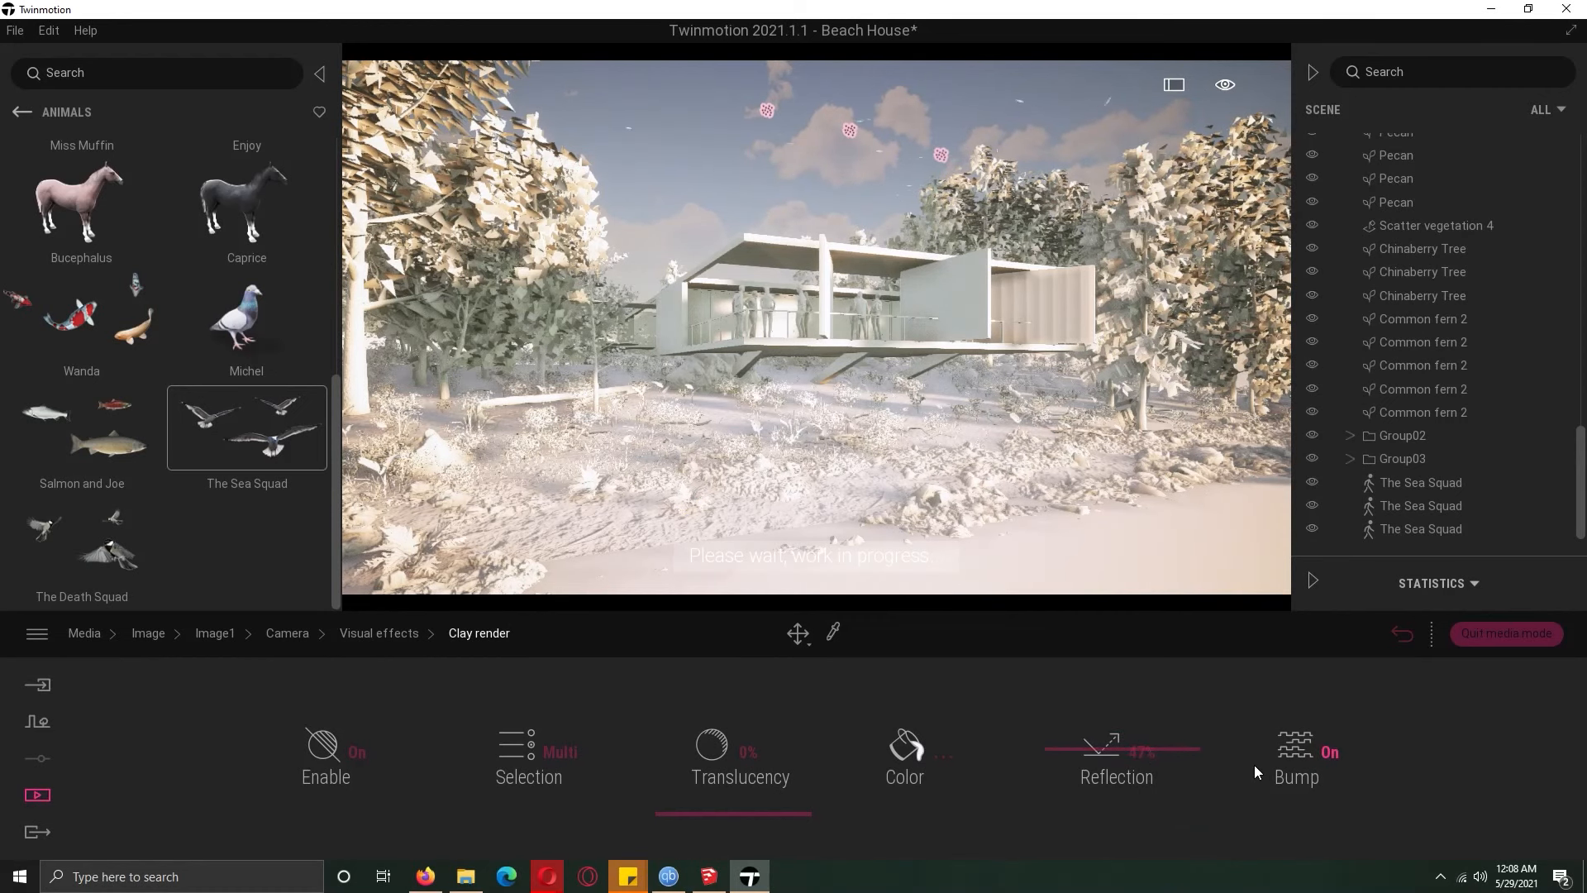
{"action": "left_click_drag", "start_coordinate": [717, 795], "coordinate": [728, 840]}
{"action": "left_click", "coordinate": [909, 752]}
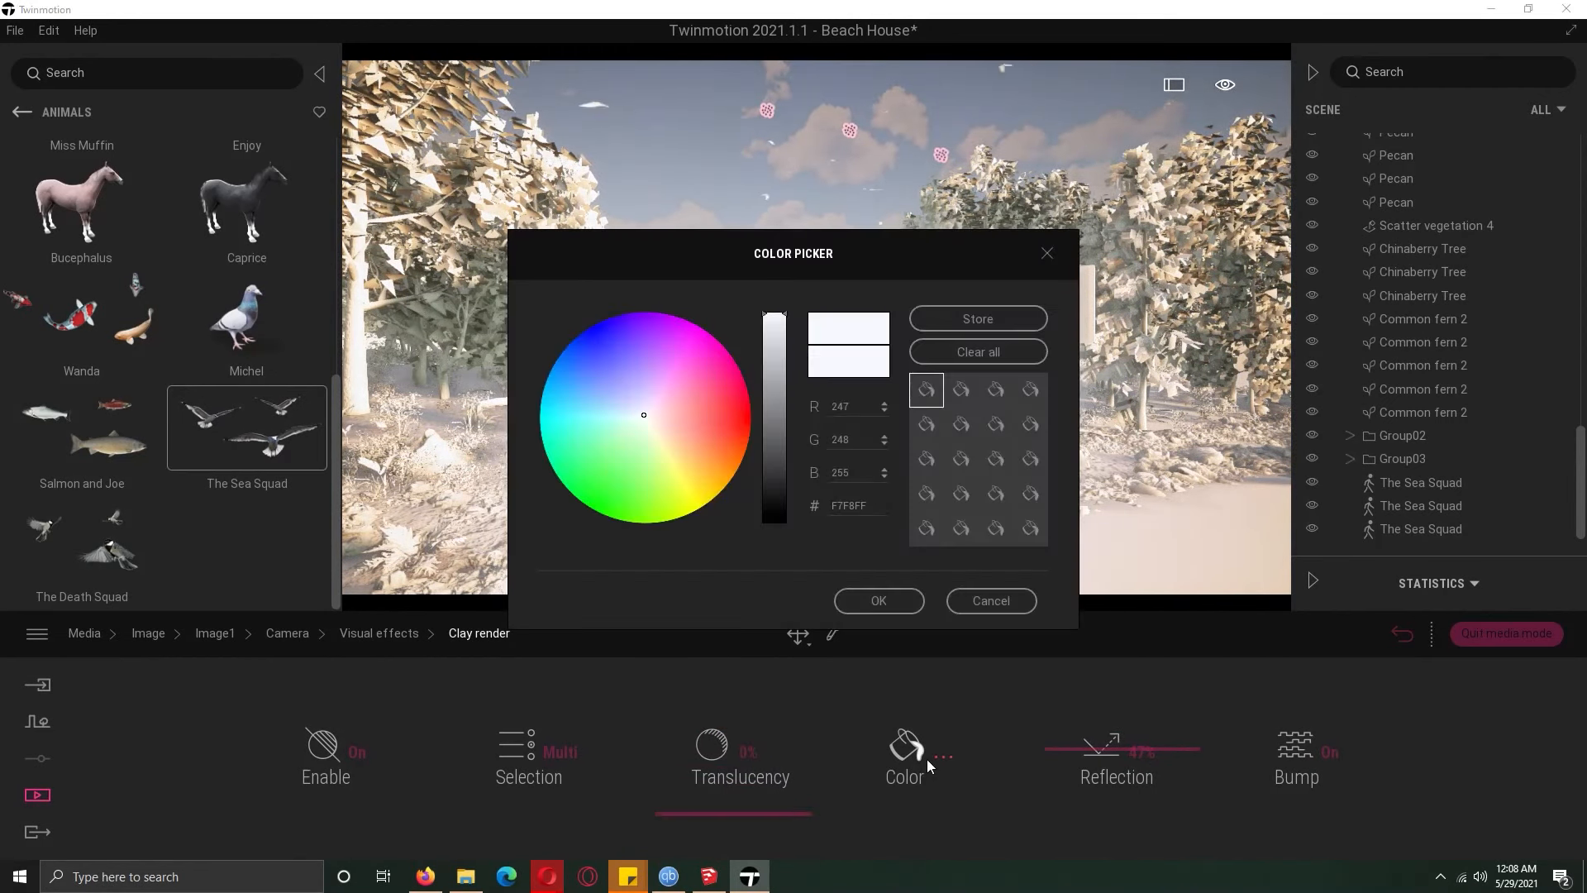
{"action": "key", "text": "Escape"}
{"action": "left_click", "coordinate": [382, 681]}
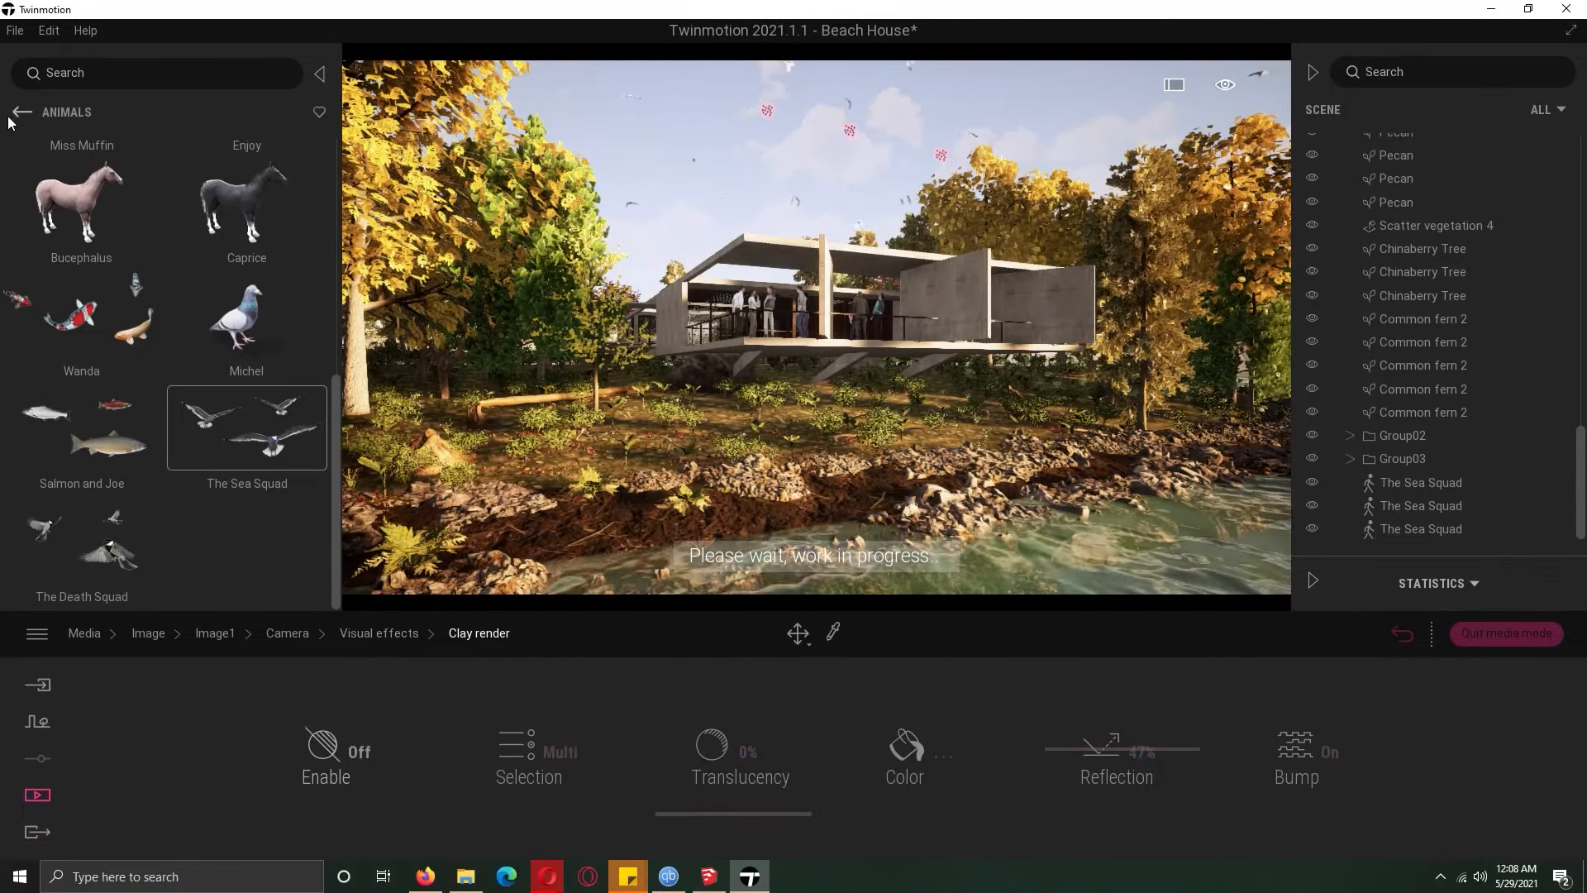
Place Wanda fish in the water along the shore in front of the house
{"action": "left_click_drag", "start_coordinate": [83, 318], "coordinate": [1283, 567]}
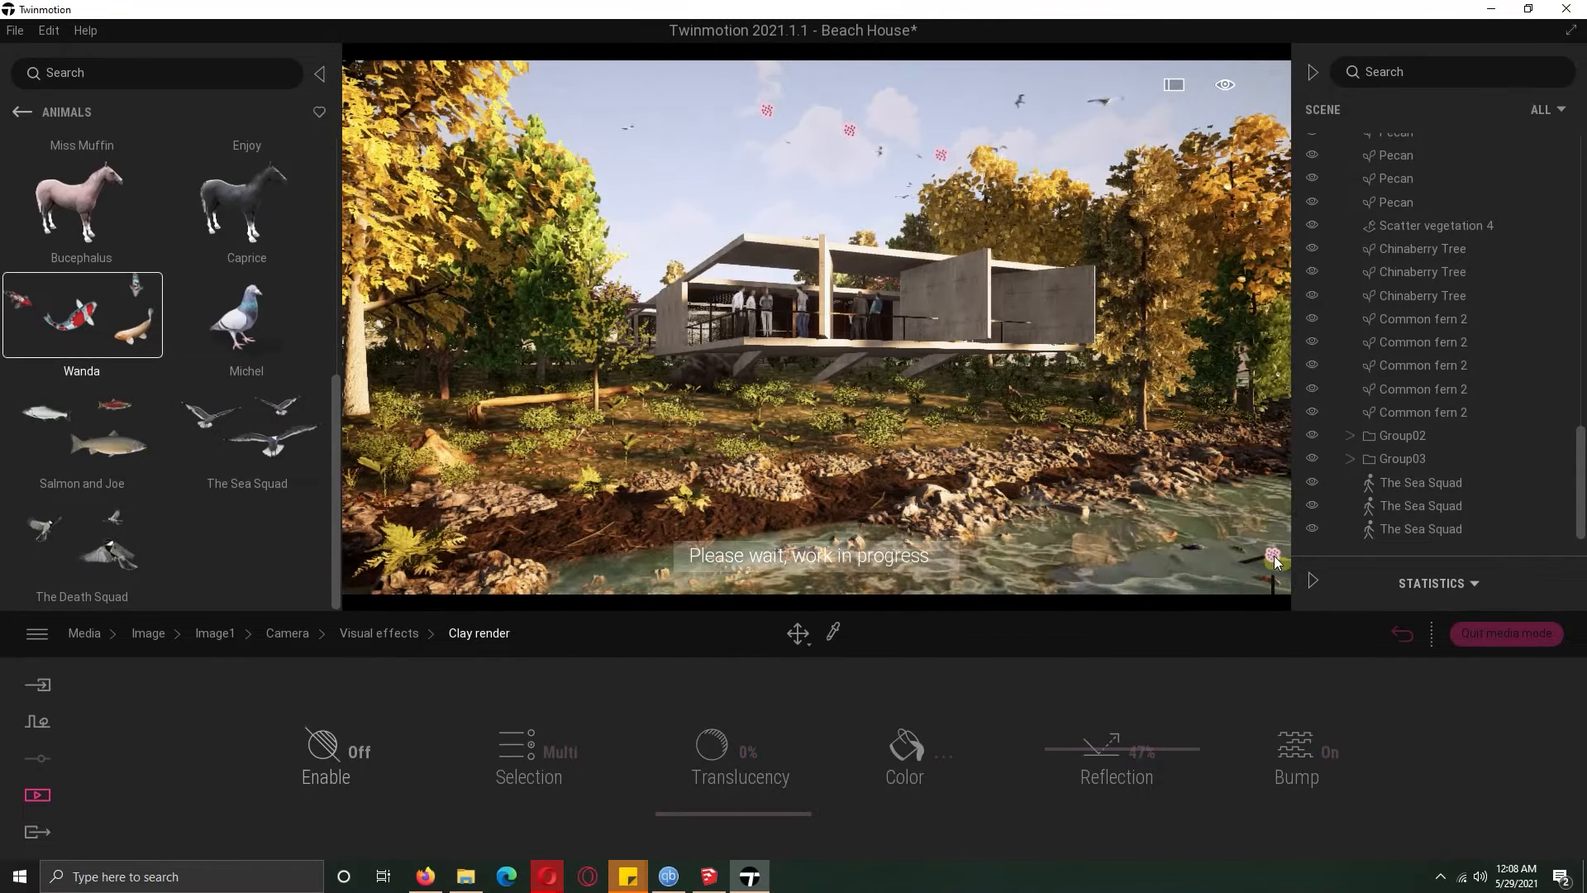
{"action": "left_click", "coordinate": [1283, 560]}
{"action": "right_click_drag", "start_coordinate": [948, 439], "coordinate": [944, 438]}
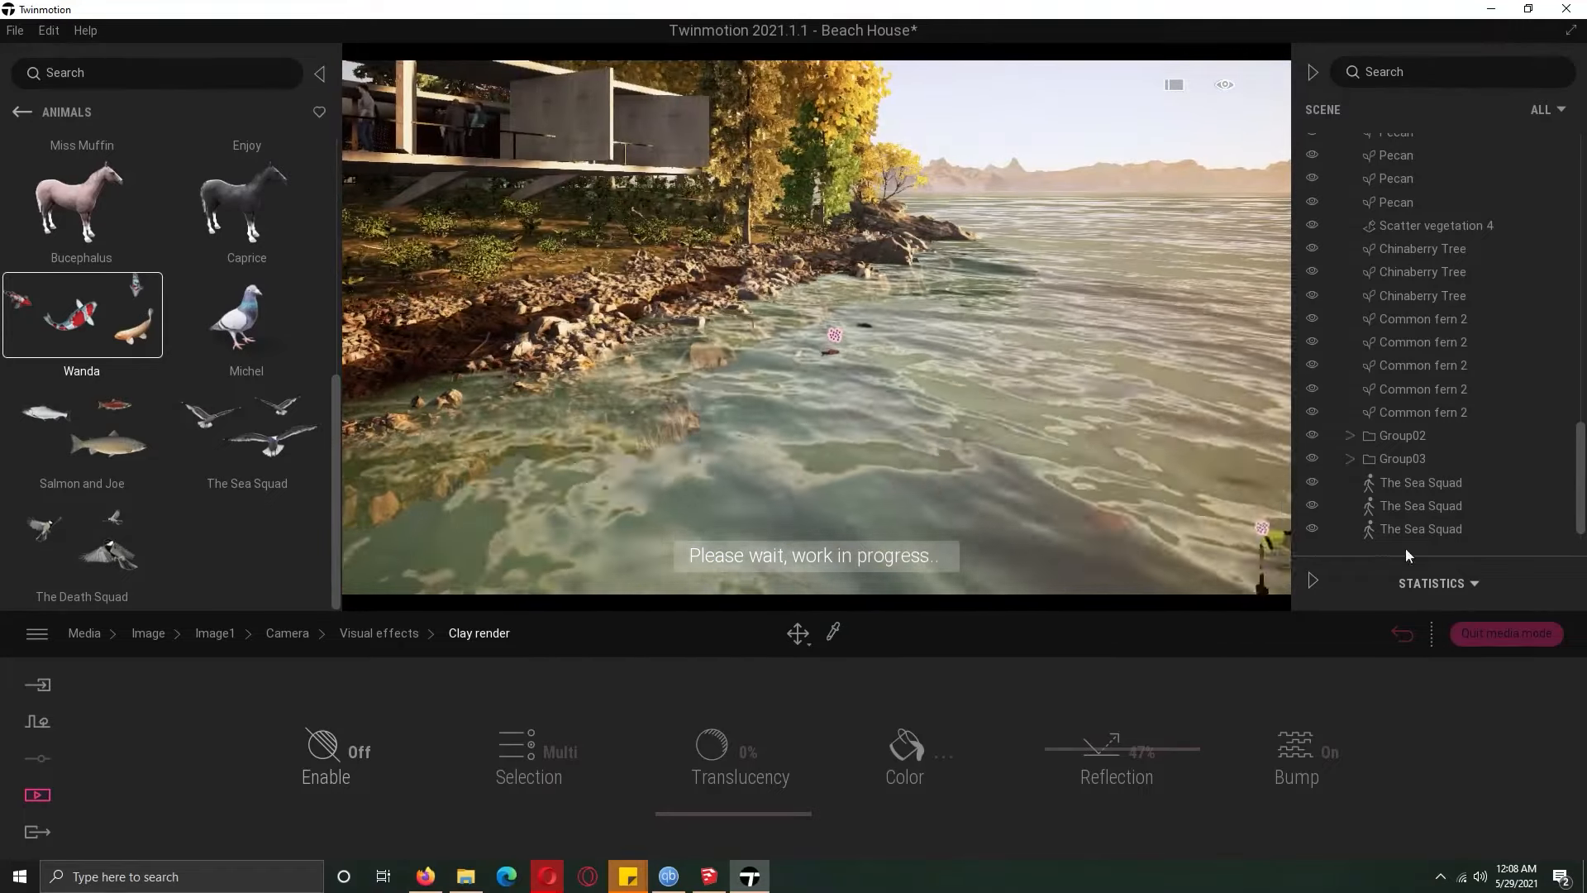
Quit media mode and place more Wanda fish schools in the water beside the rocky shoreline
{"action": "left_click", "coordinate": [1506, 633]}
{"action": "key", "text": "w"}
{"action": "right_click_drag", "start_coordinate": [811, 465], "coordinate": [786, 461]}
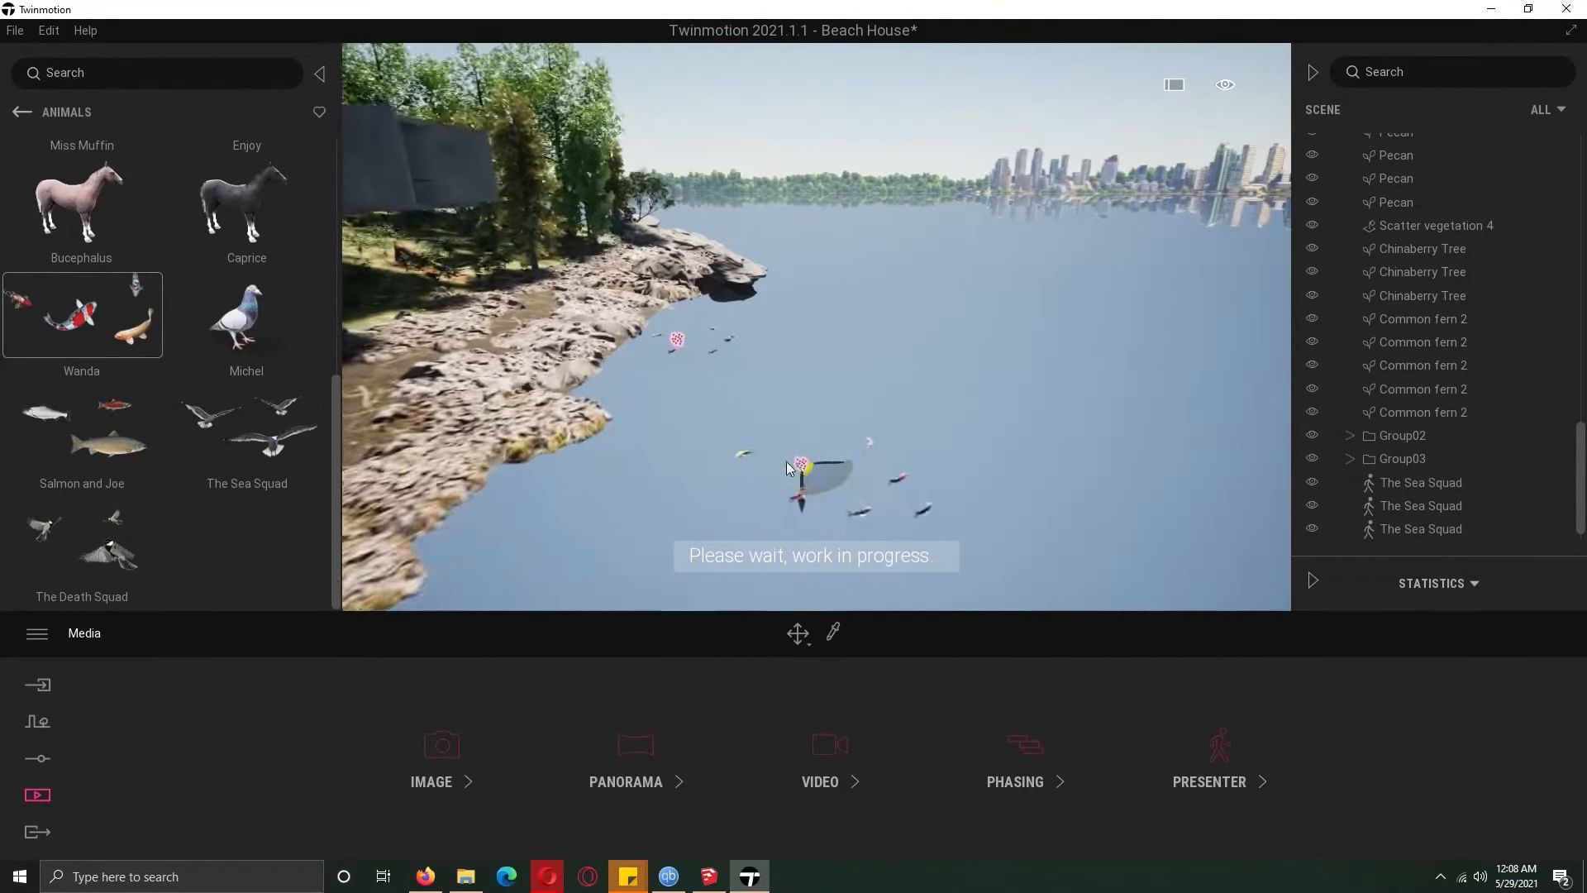
{"action": "left_click", "coordinate": [653, 486]}
{"action": "left_click", "coordinate": [761, 455]}
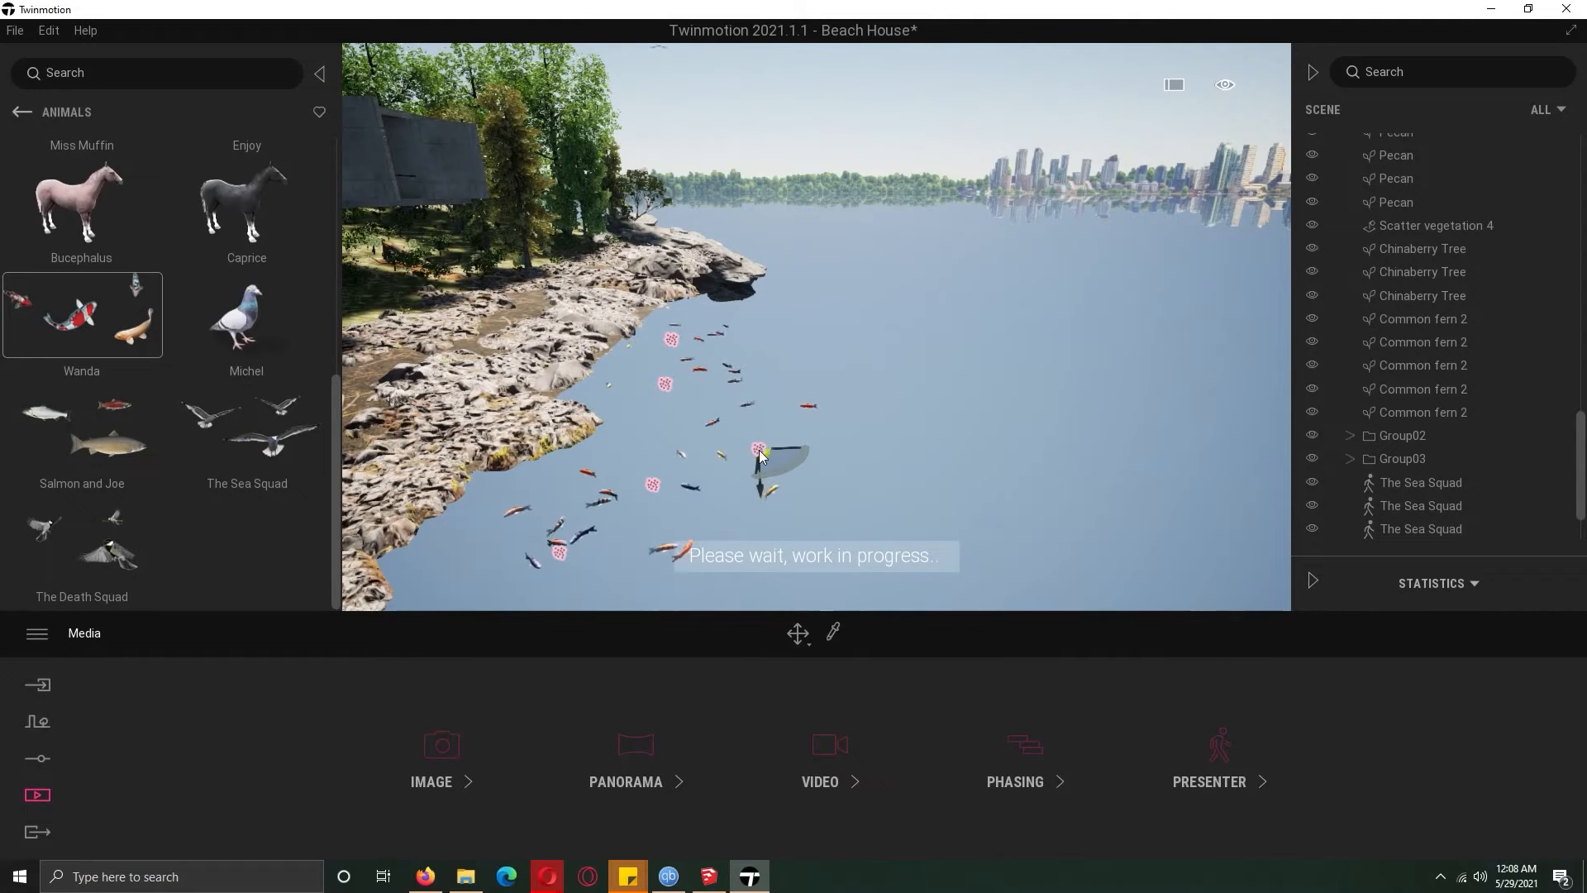
Place a Wings eagle from the animals library above the roof of the house
{"action": "left_click_drag", "start_coordinate": [337, 413], "coordinate": [332, 196]}
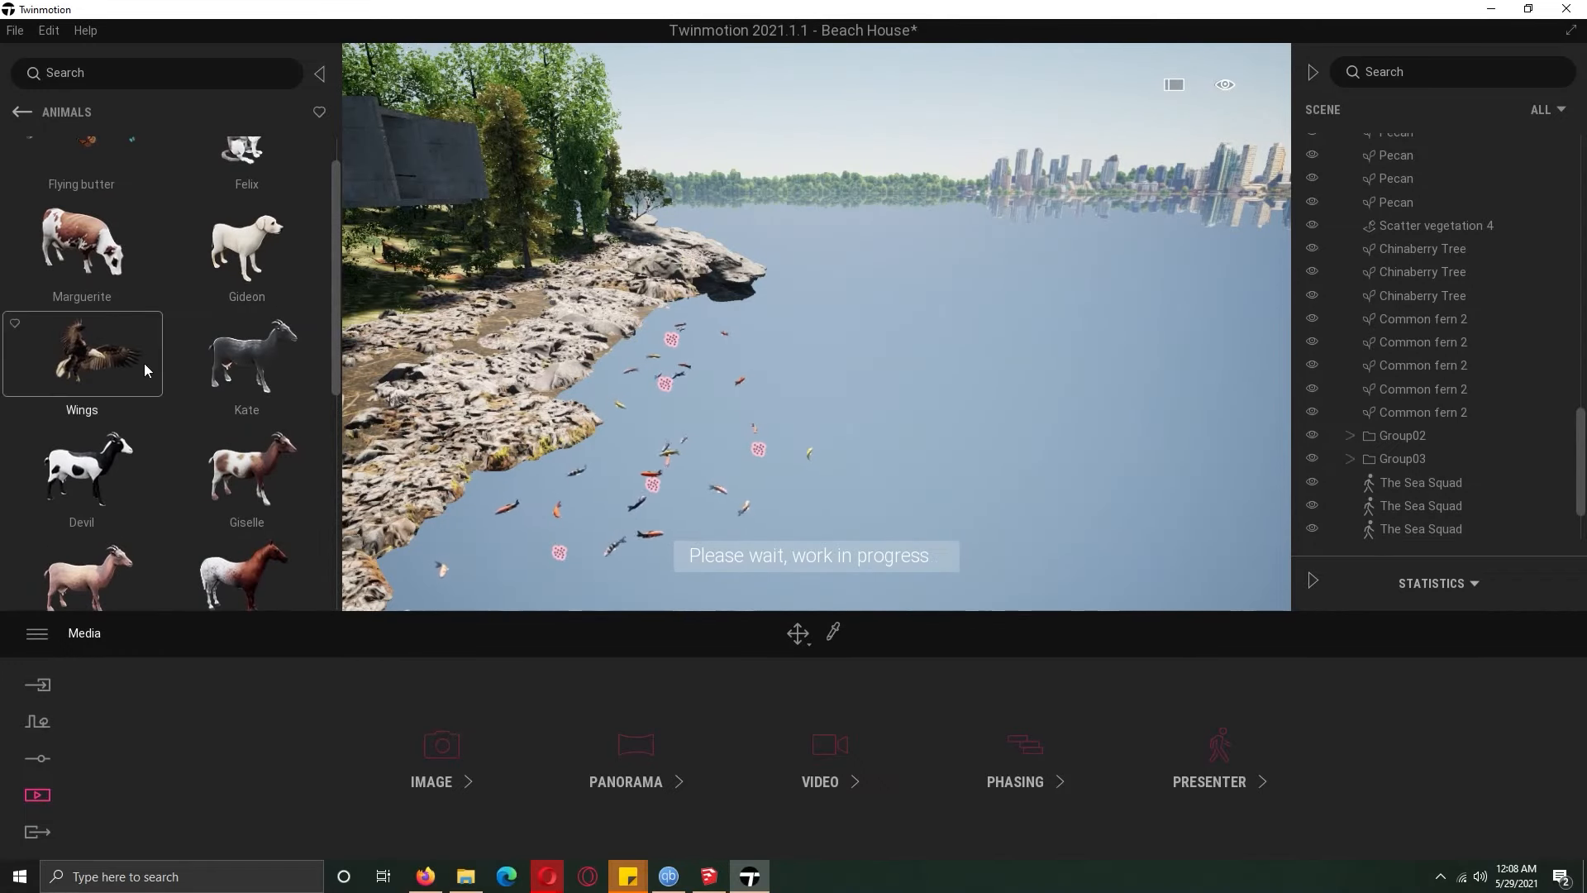
{"action": "left_click", "coordinate": [144, 364]}
{"action": "right_click_drag", "start_coordinate": [490, 434], "coordinate": [456, 423]}
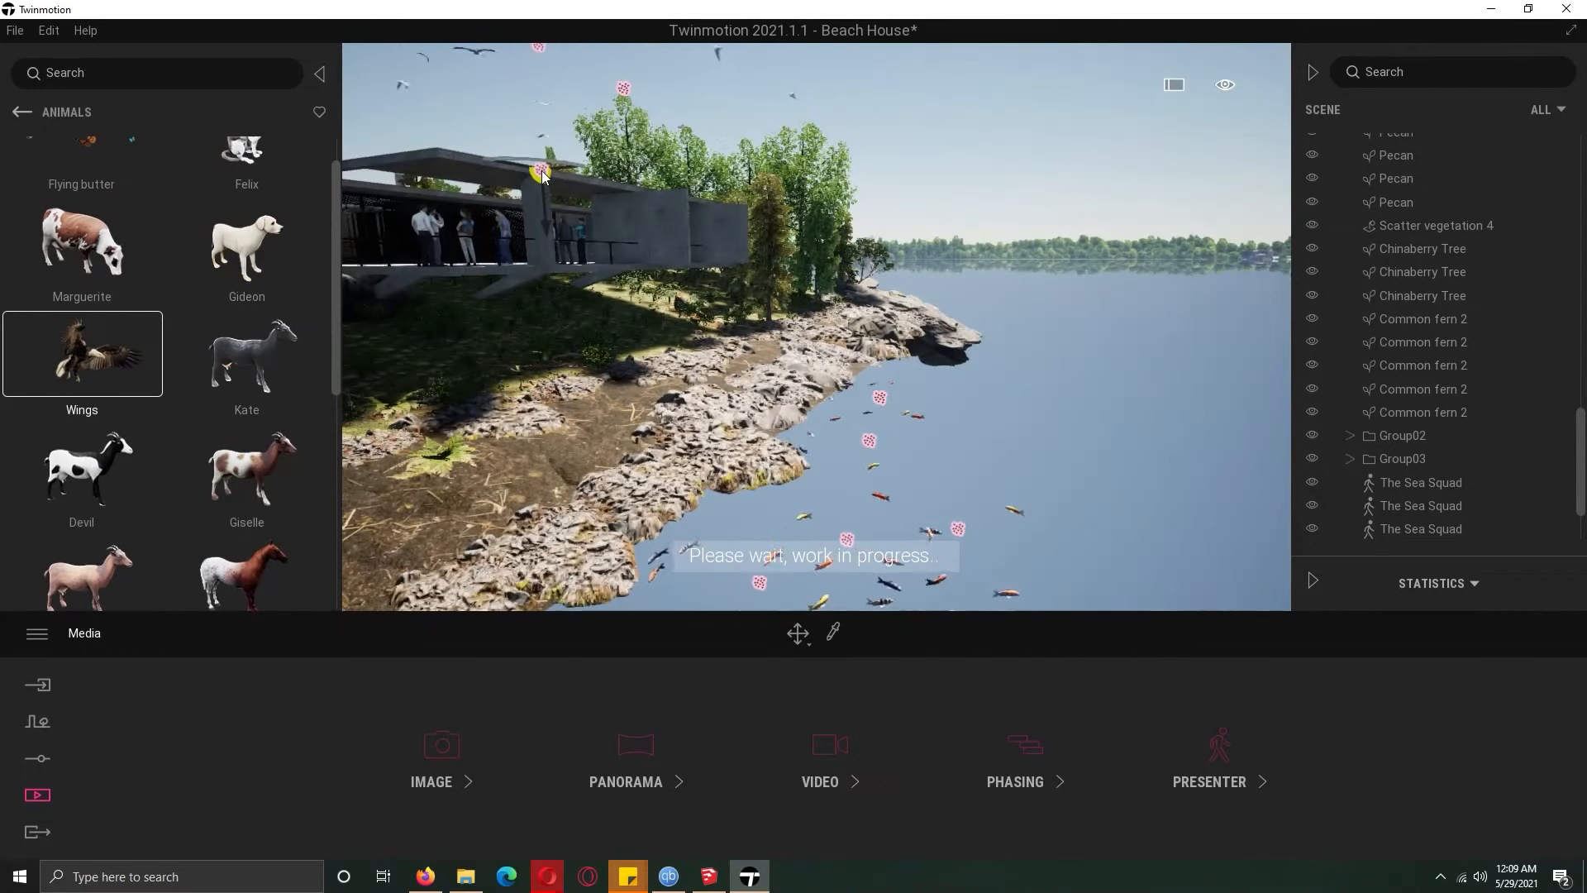
{"action": "key", "text": "e"}
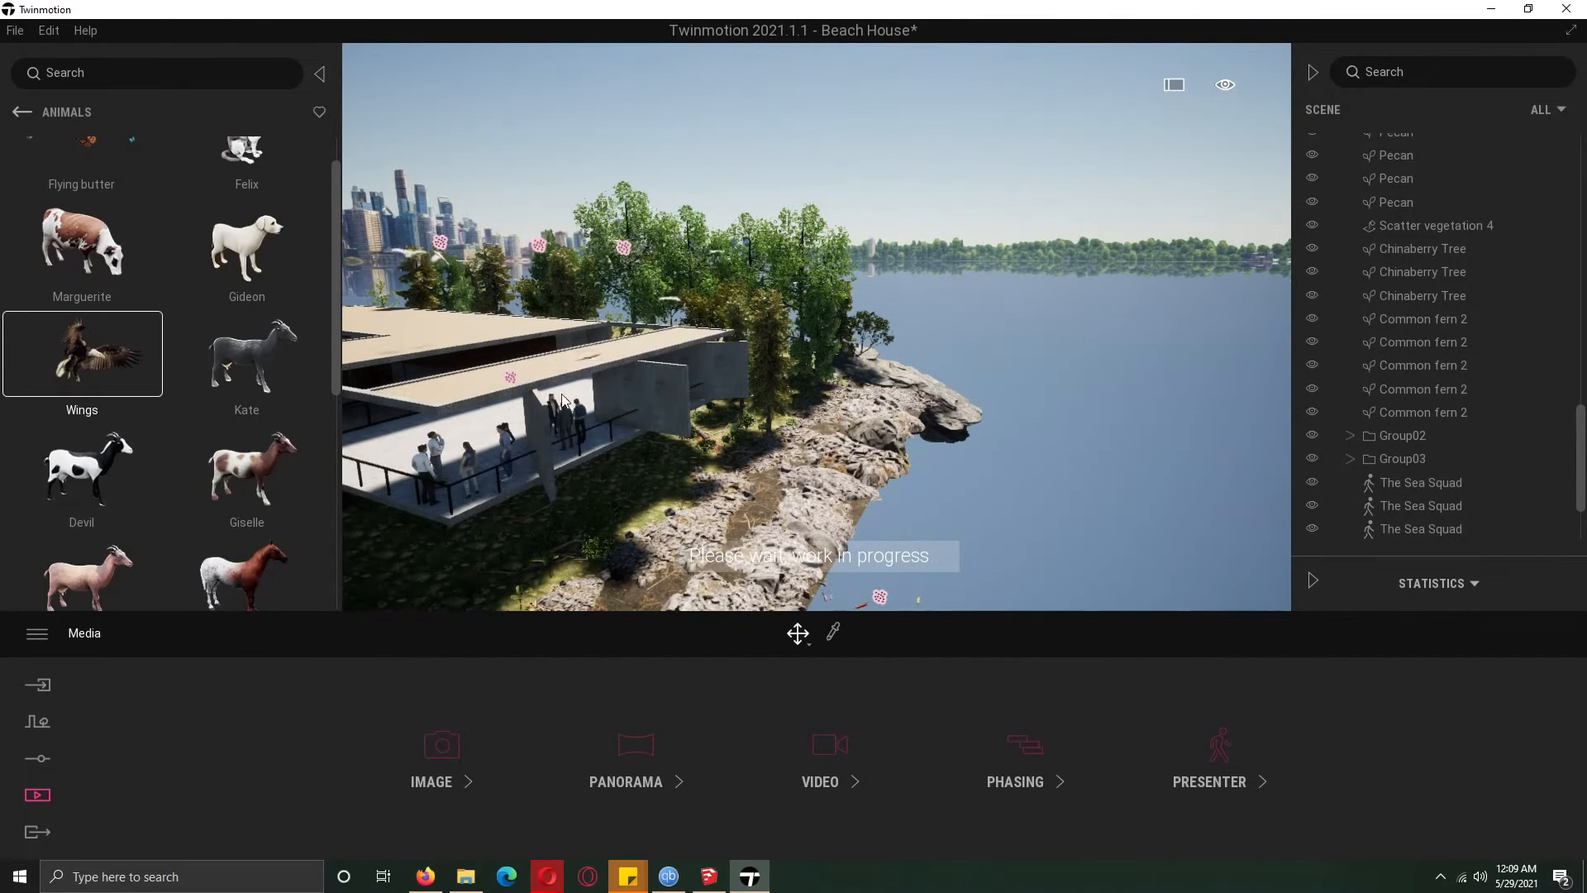
{"action": "left_click", "coordinate": [511, 363]}
{"action": "scroll", "coordinate": [335, 315], "scroll_direction": "up", "scroll_amount": 2}
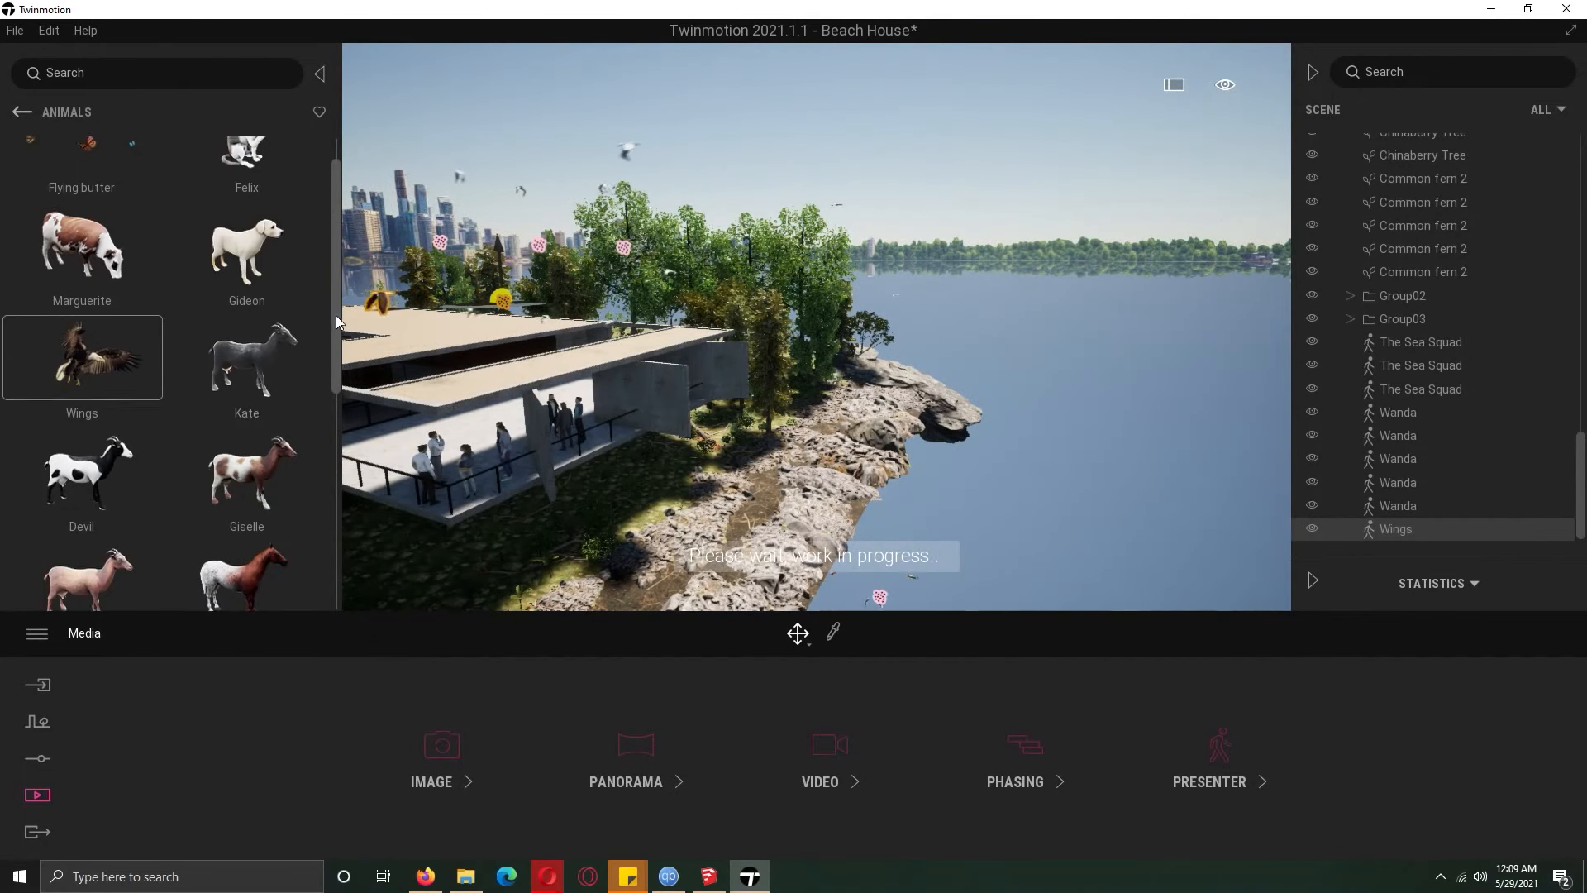
Return to Image1 and choose its output size in the format settings
{"action": "left_click", "coordinate": [439, 757]}
{"action": "left_click", "coordinate": [334, 719]}
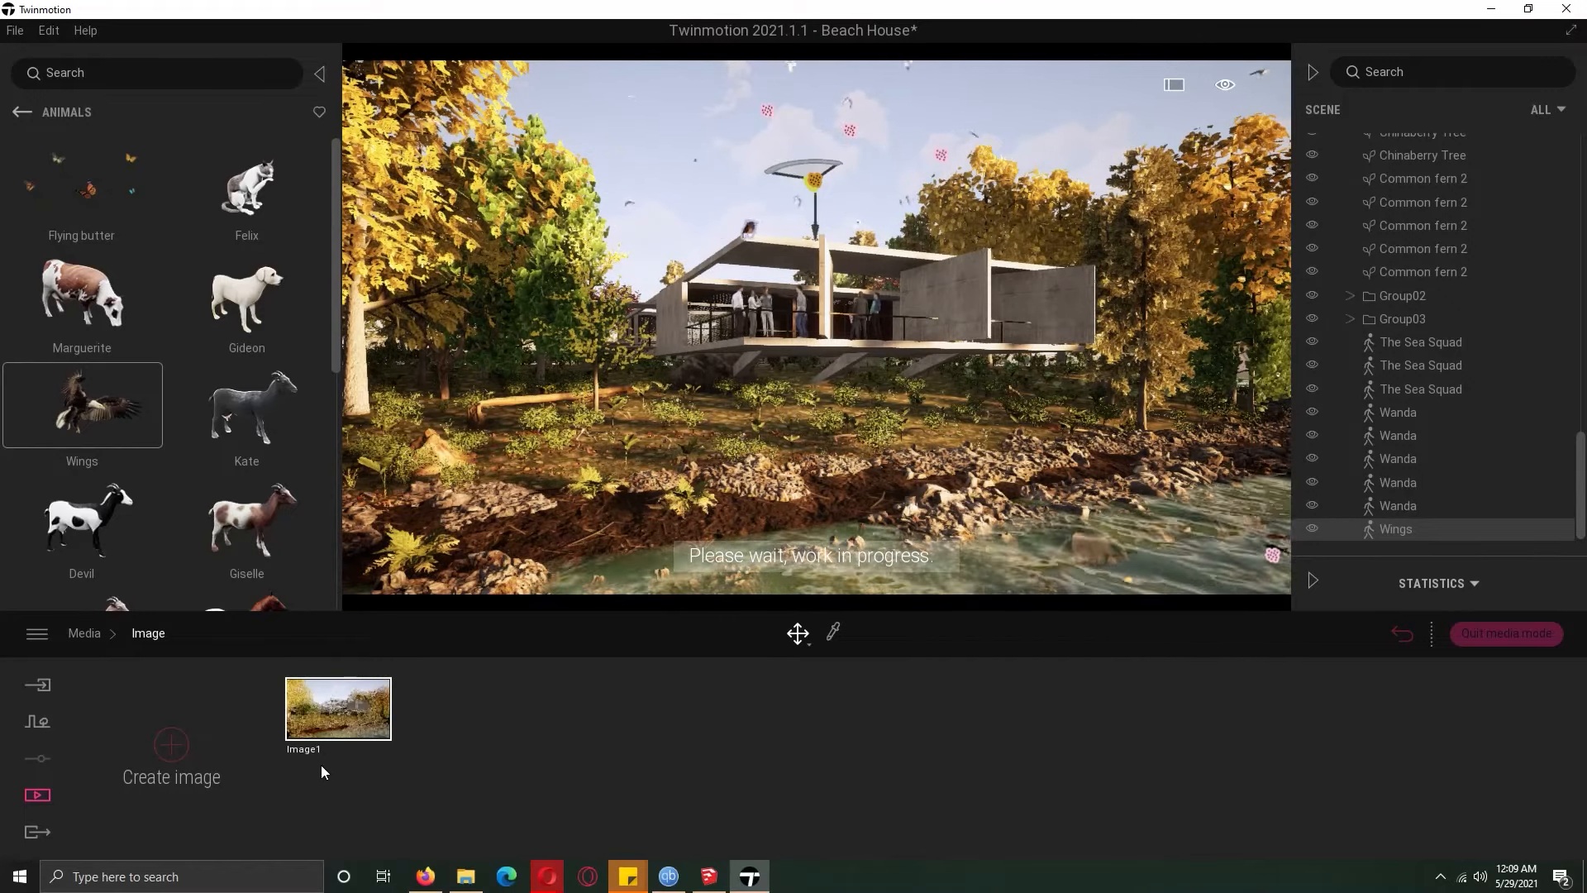
{"action": "left_click", "coordinate": [335, 718]}
{"action": "left_click", "coordinate": [1033, 732]}
{"action": "left_click", "coordinate": [230, 638]}
{"action": "left_click", "coordinate": [1214, 736]}
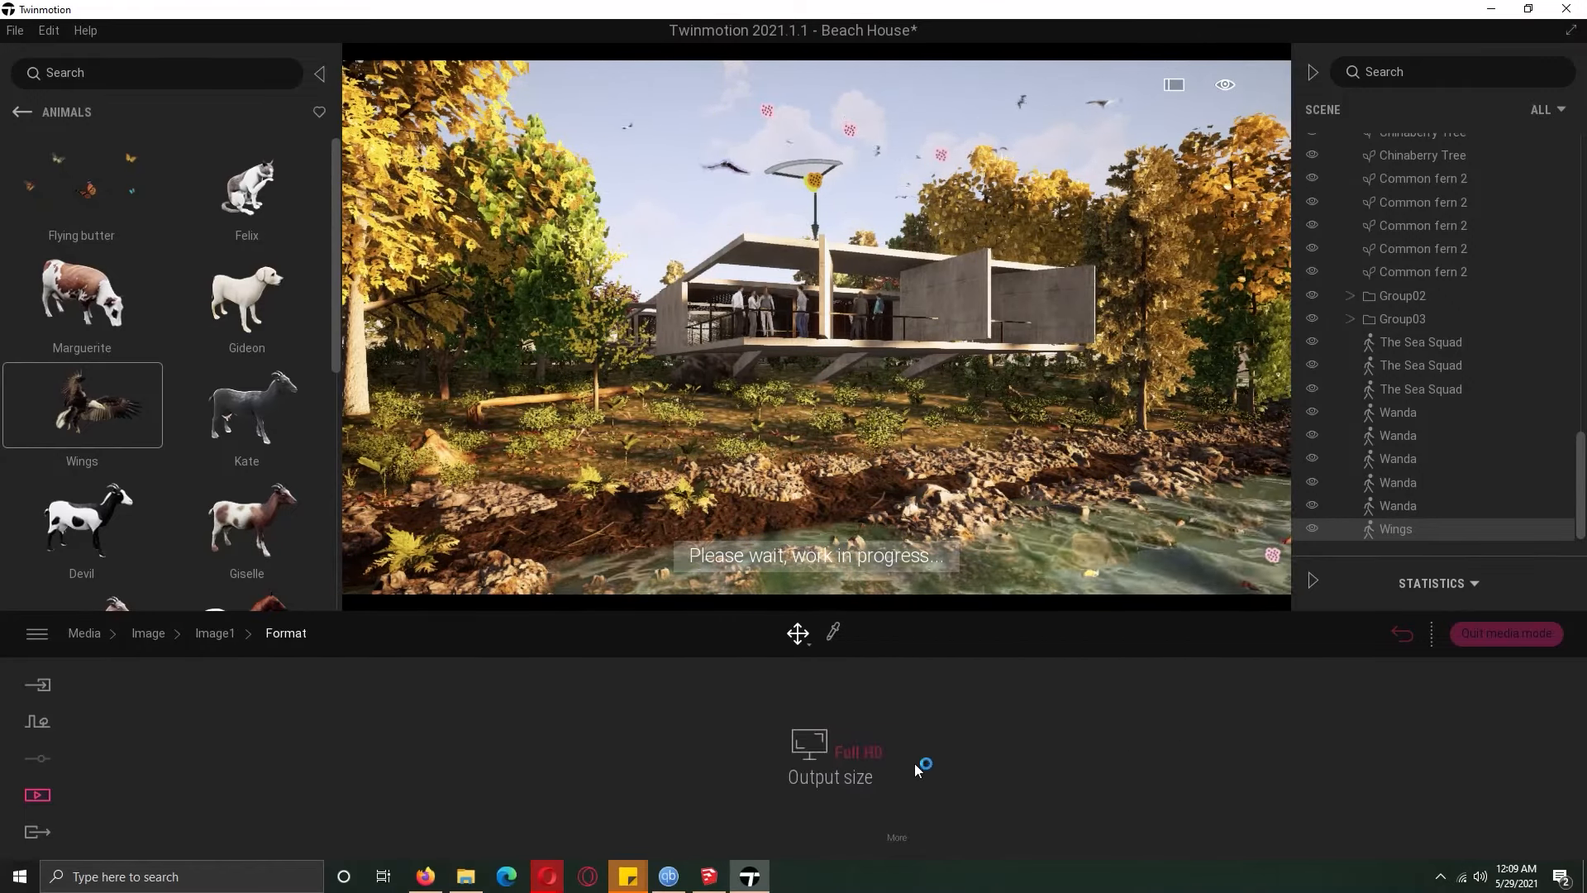
{"action": "left_click", "coordinate": [877, 757]}
{"action": "left_click", "coordinate": [859, 658]}
{"action": "left_click", "coordinate": [899, 838]}
Add Image1 to the image export and set the export refinement to High
{"action": "left_click", "coordinate": [37, 832]}
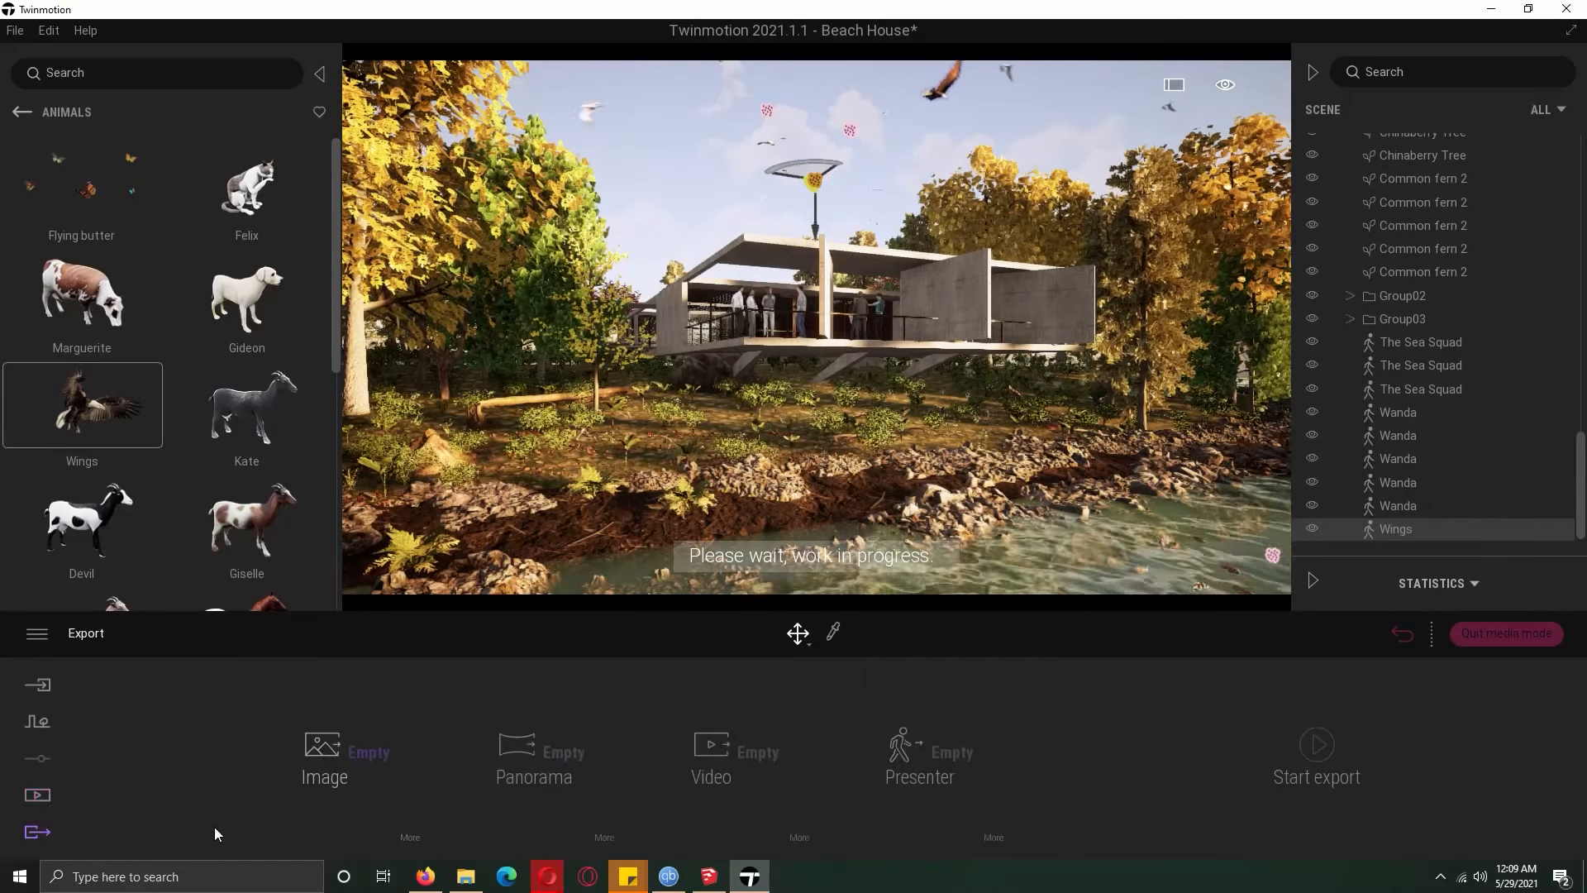
{"action": "left_click", "coordinate": [334, 757]}
{"action": "left_click", "coordinate": [122, 410]}
{"action": "left_click", "coordinate": [416, 834]}
{"action": "left_click", "coordinate": [736, 754]}
{"action": "left_click", "coordinate": [743, 676]}
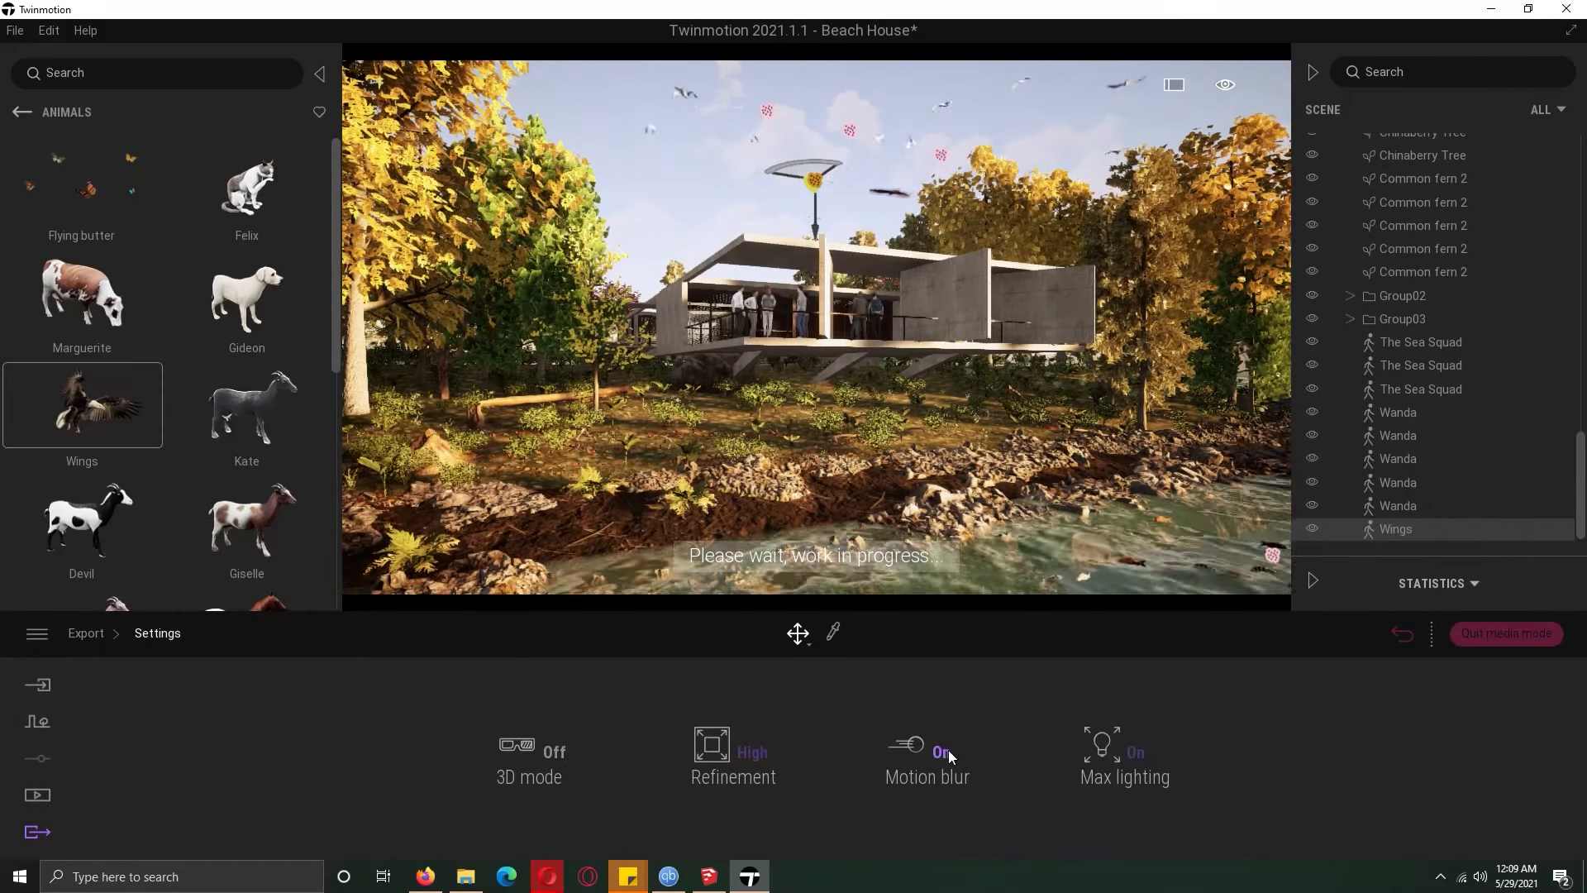